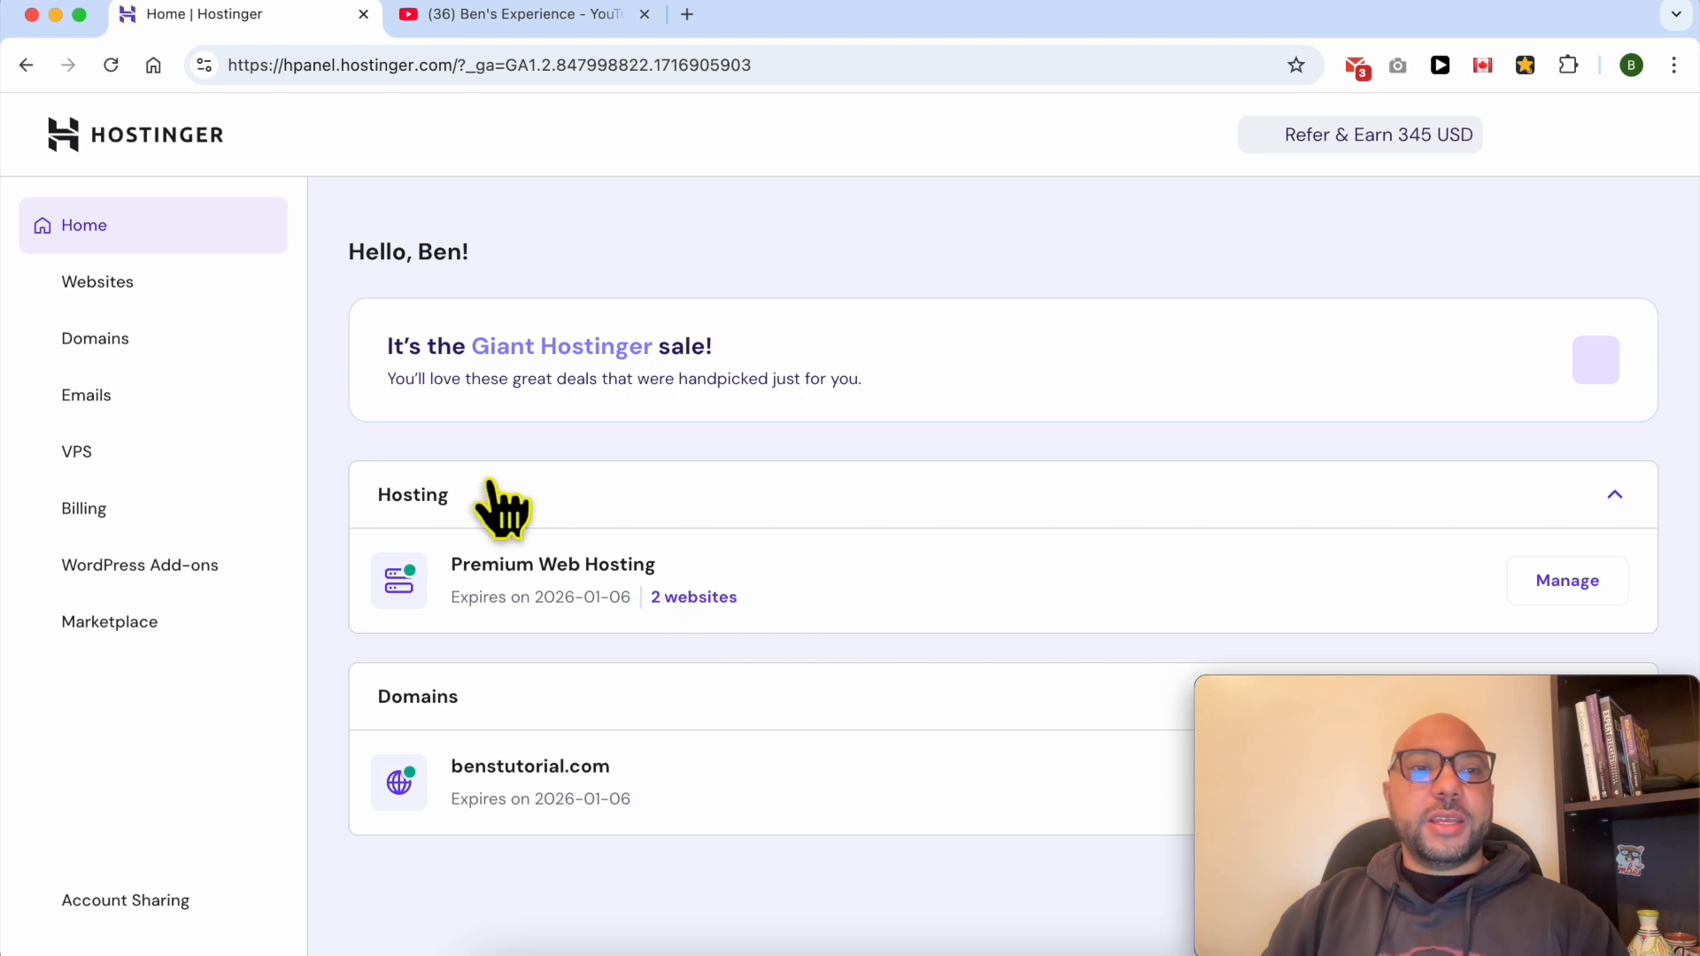
Step: Open the list of hosted websites in the hosting account
{"action": "left_click", "coordinate": [206, 292]}
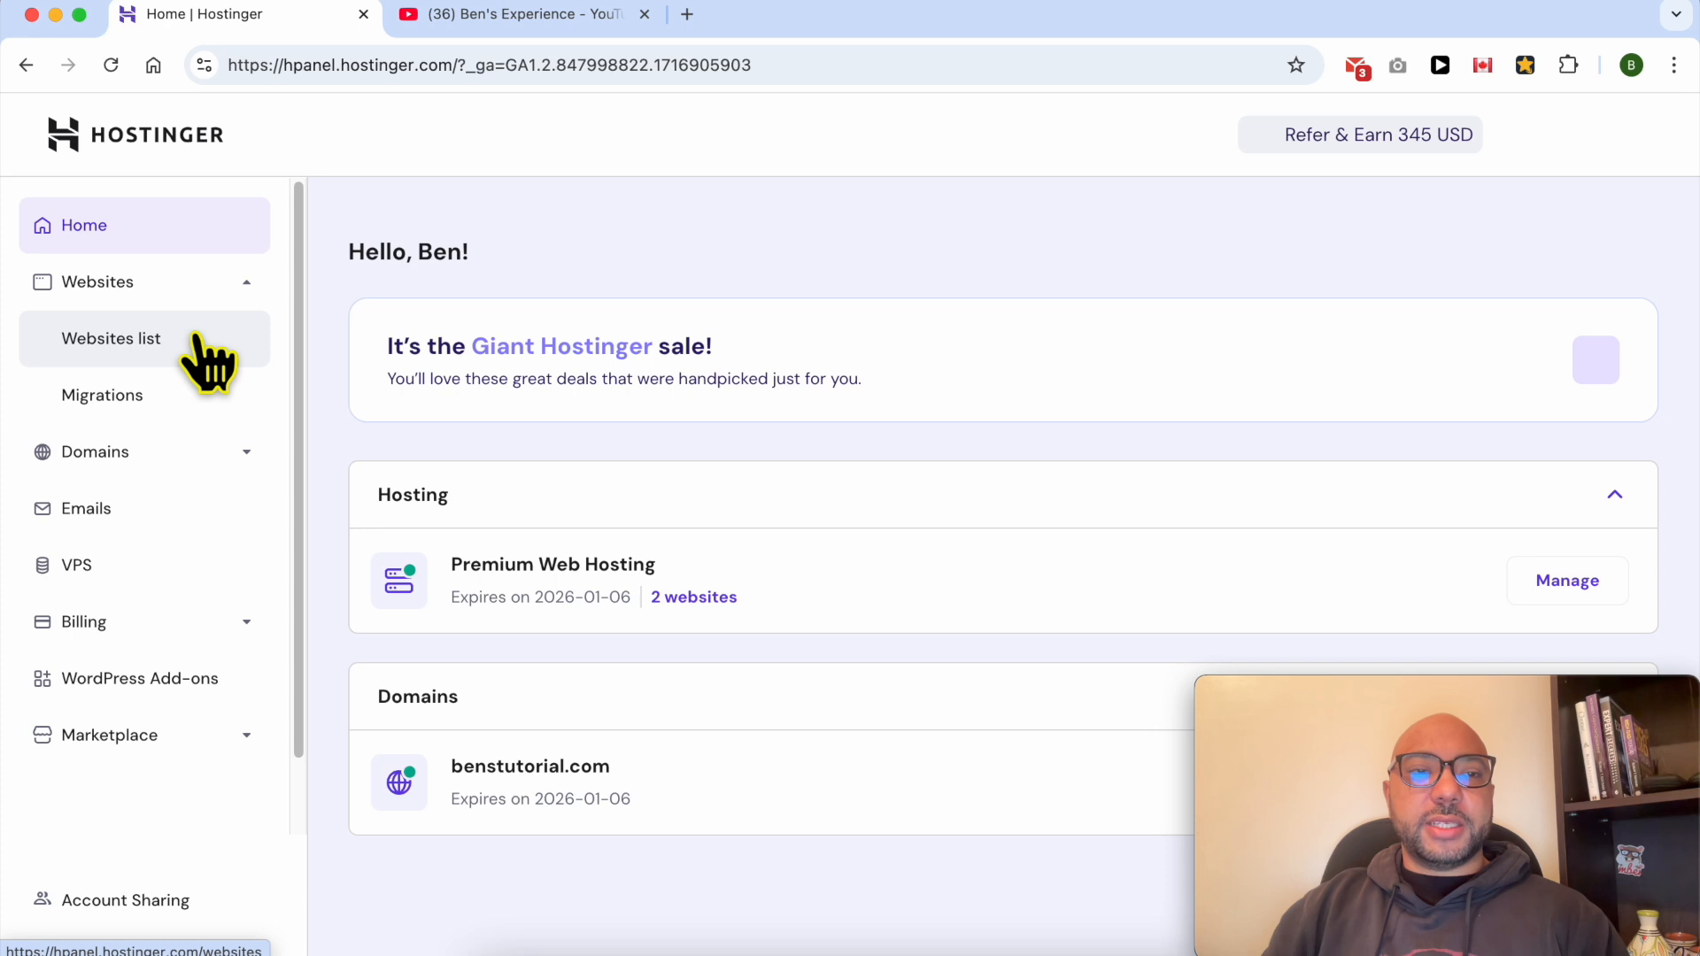
{"action": "left_click", "coordinate": [195, 341]}
{"action": "left_click_drag", "start_coordinate": [1336, 721], "coordinate": [1346, 44]}
{"action": "left_click", "coordinate": [1040, 655]}
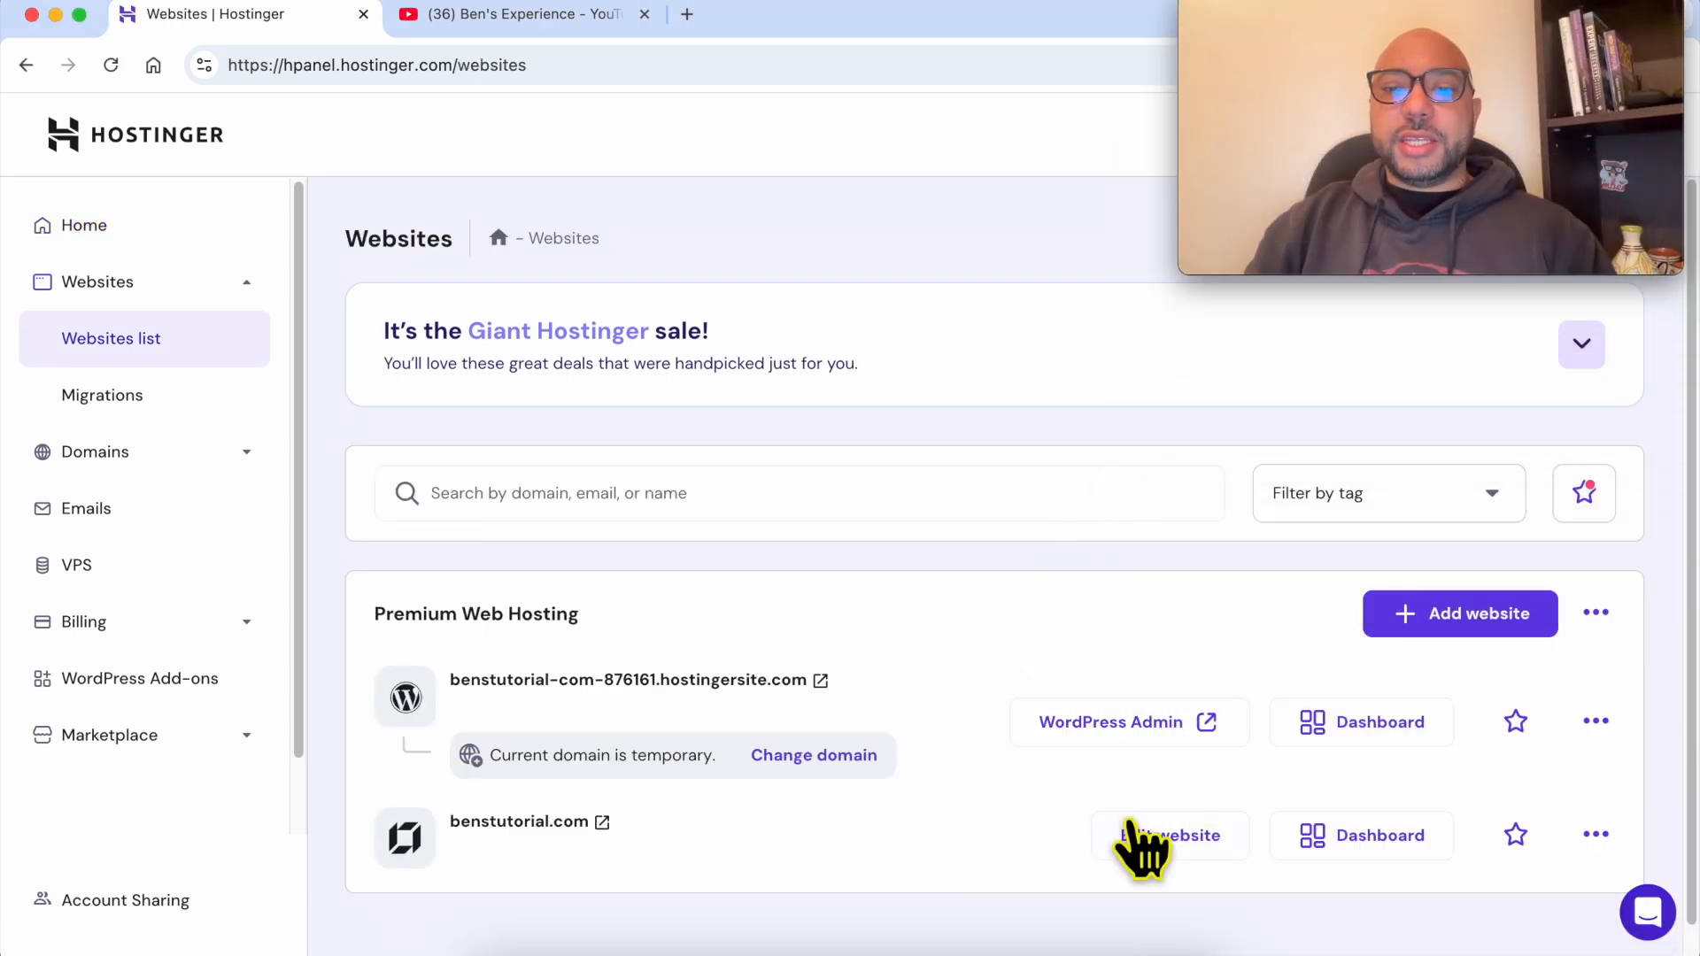
Step: Open the benstutorial.com website for editing in the website builder
{"action": "double_click", "coordinate": [873, 832]}
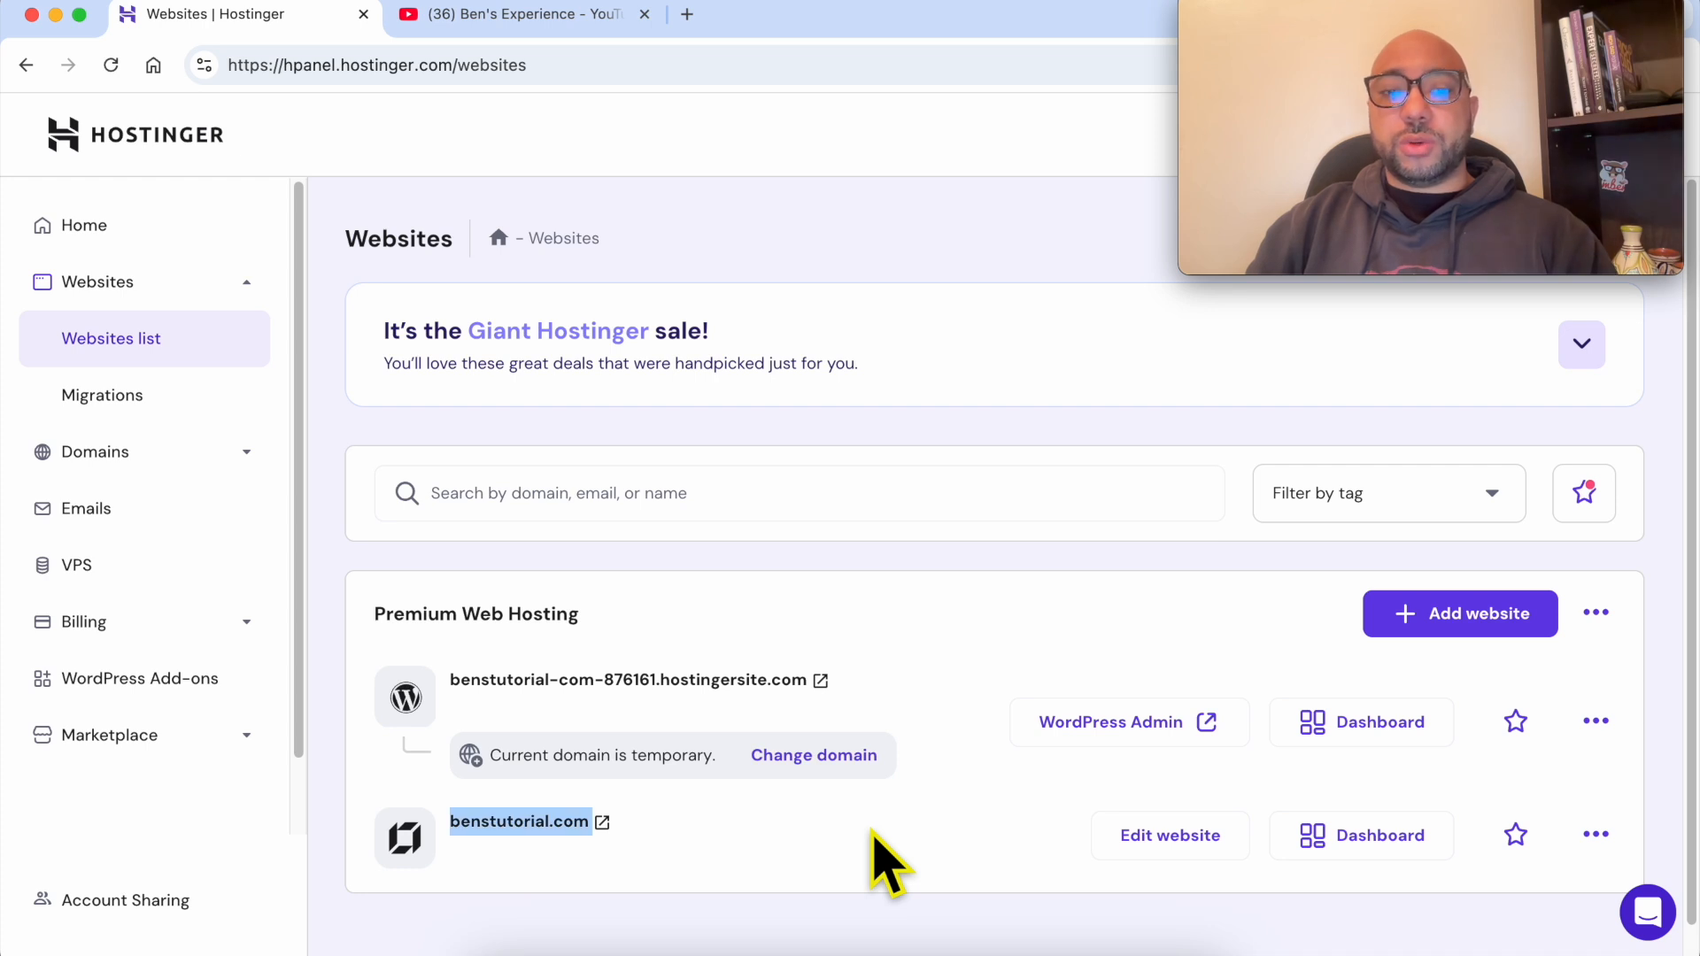
{"action": "left_click", "coordinate": [874, 832]}
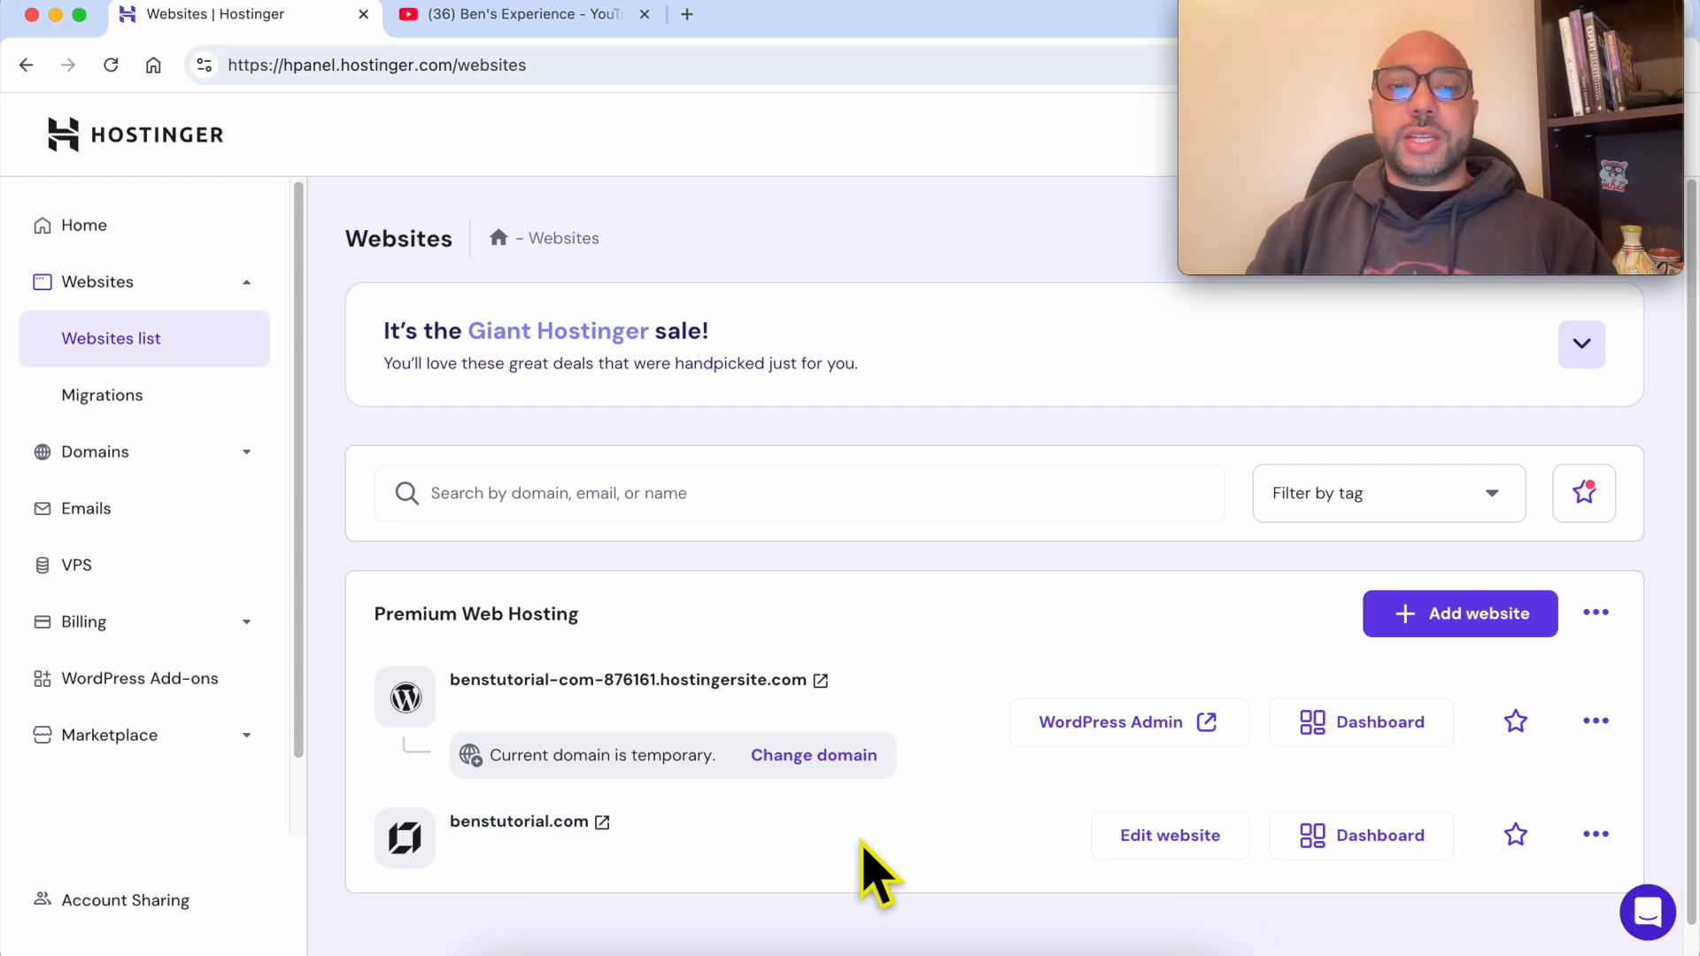
{"action": "scroll", "coordinate": [920, 719], "scroll_direction": "down", "scroll_amount": 1}
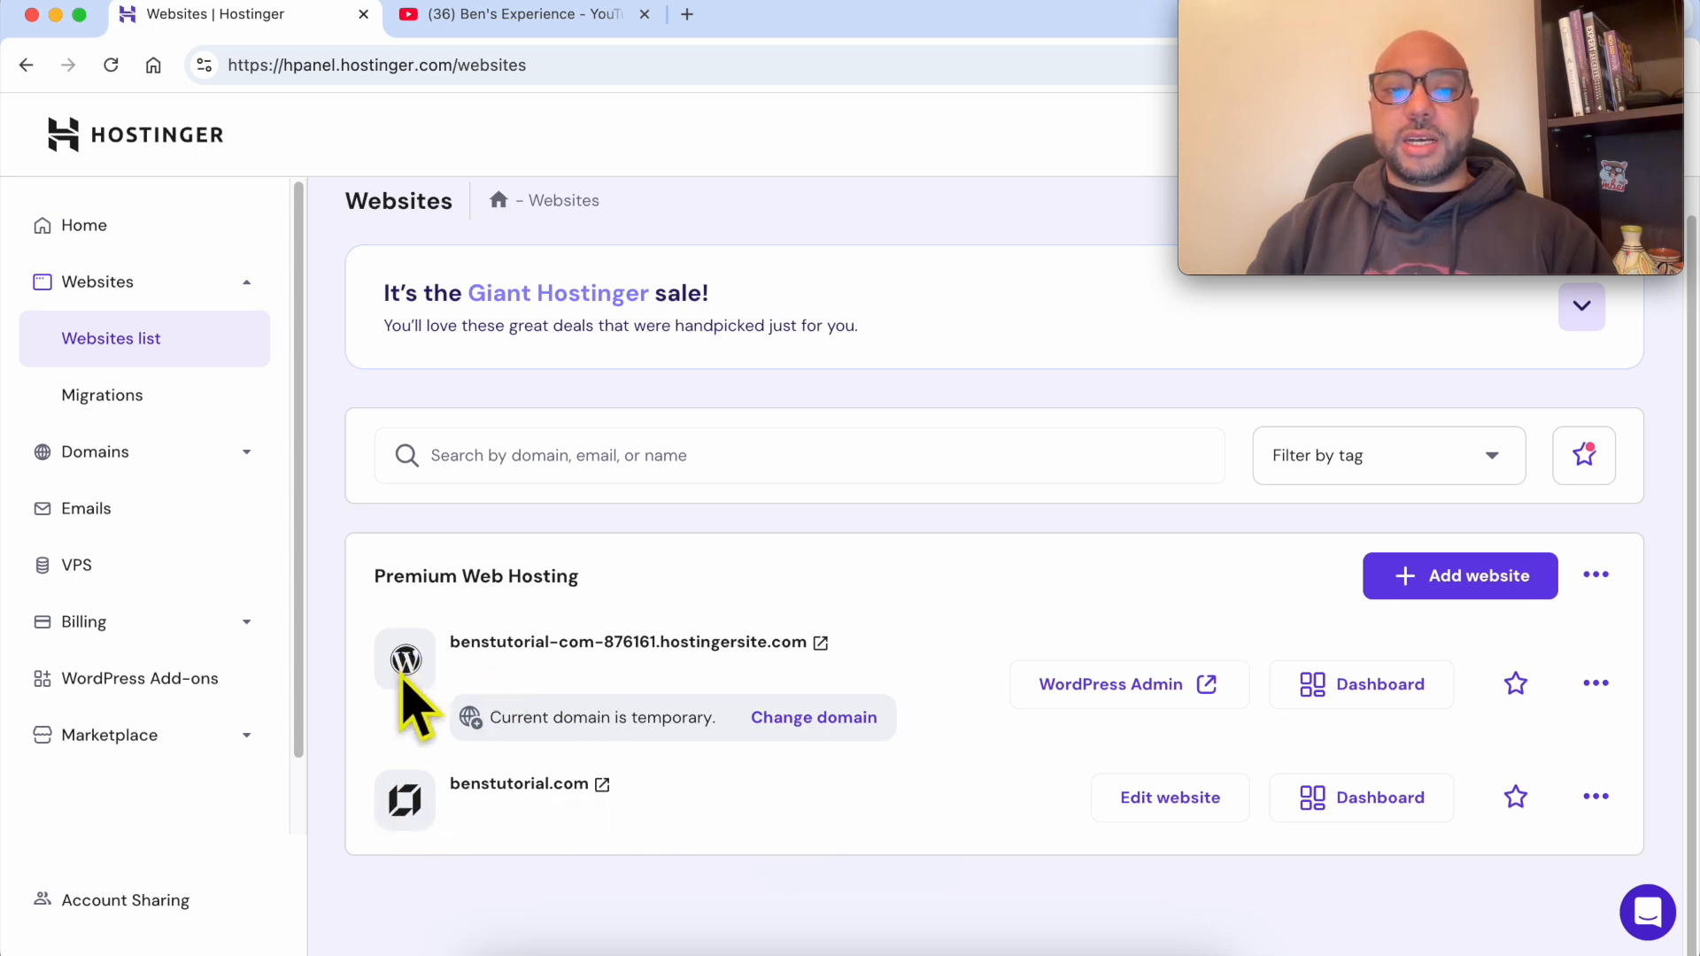
{"action": "triple_click", "coordinate": [919, 638]}
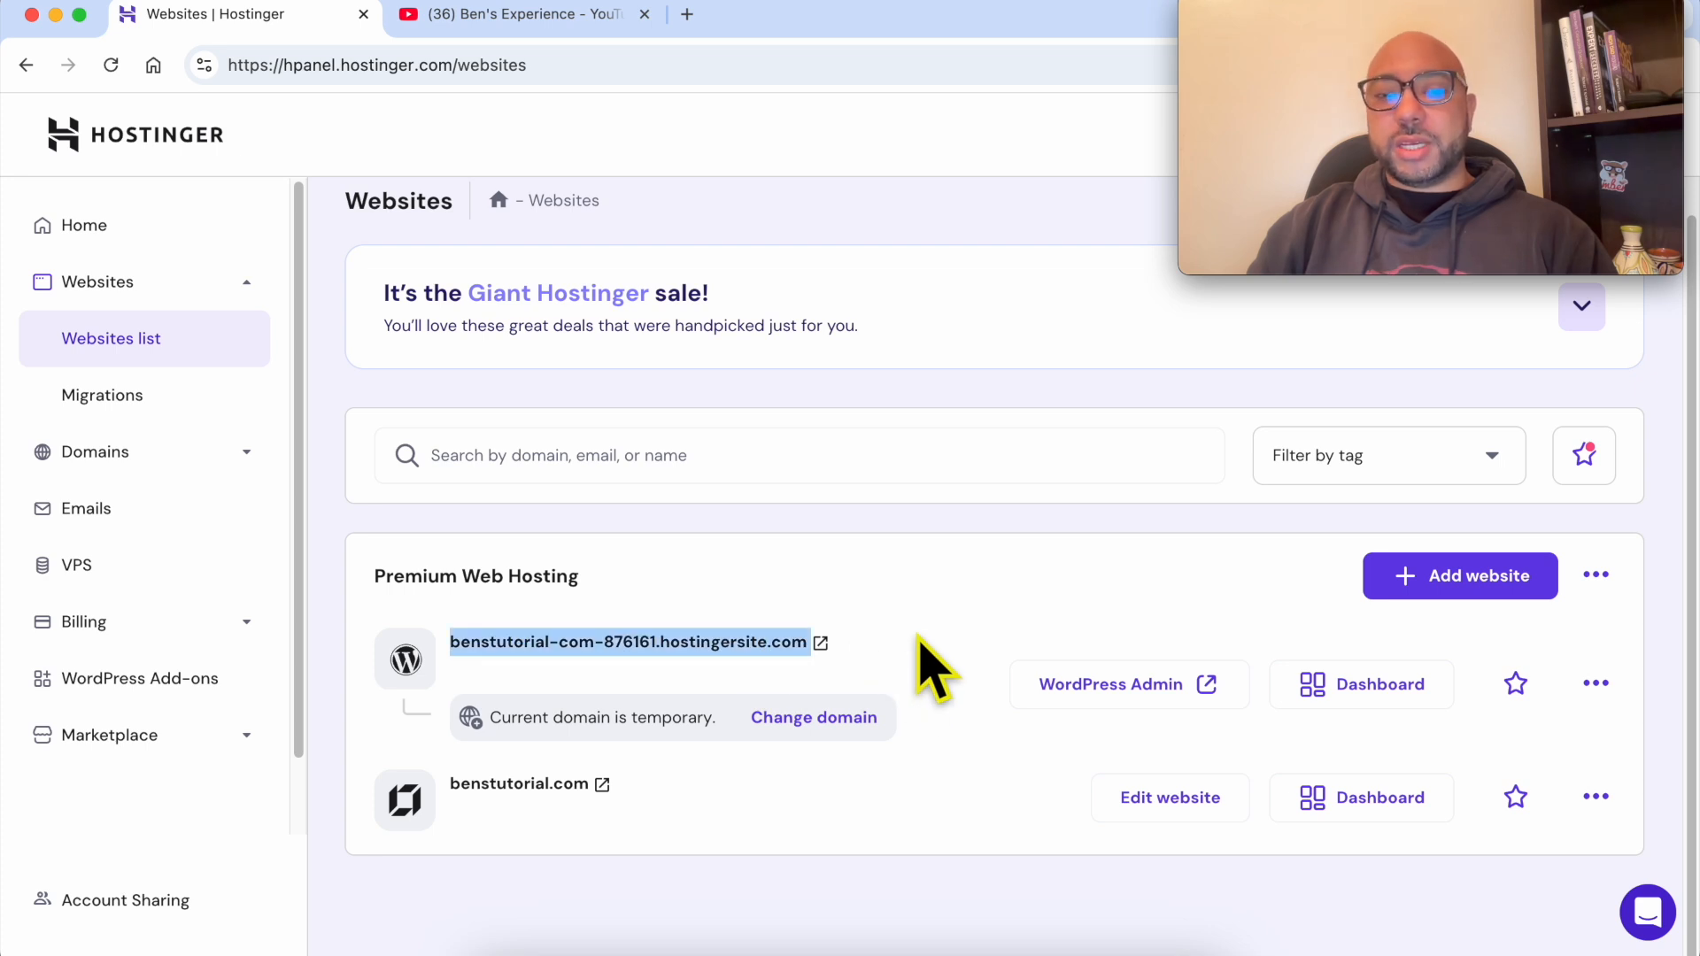
{"action": "triple_click", "coordinate": [390, 803]}
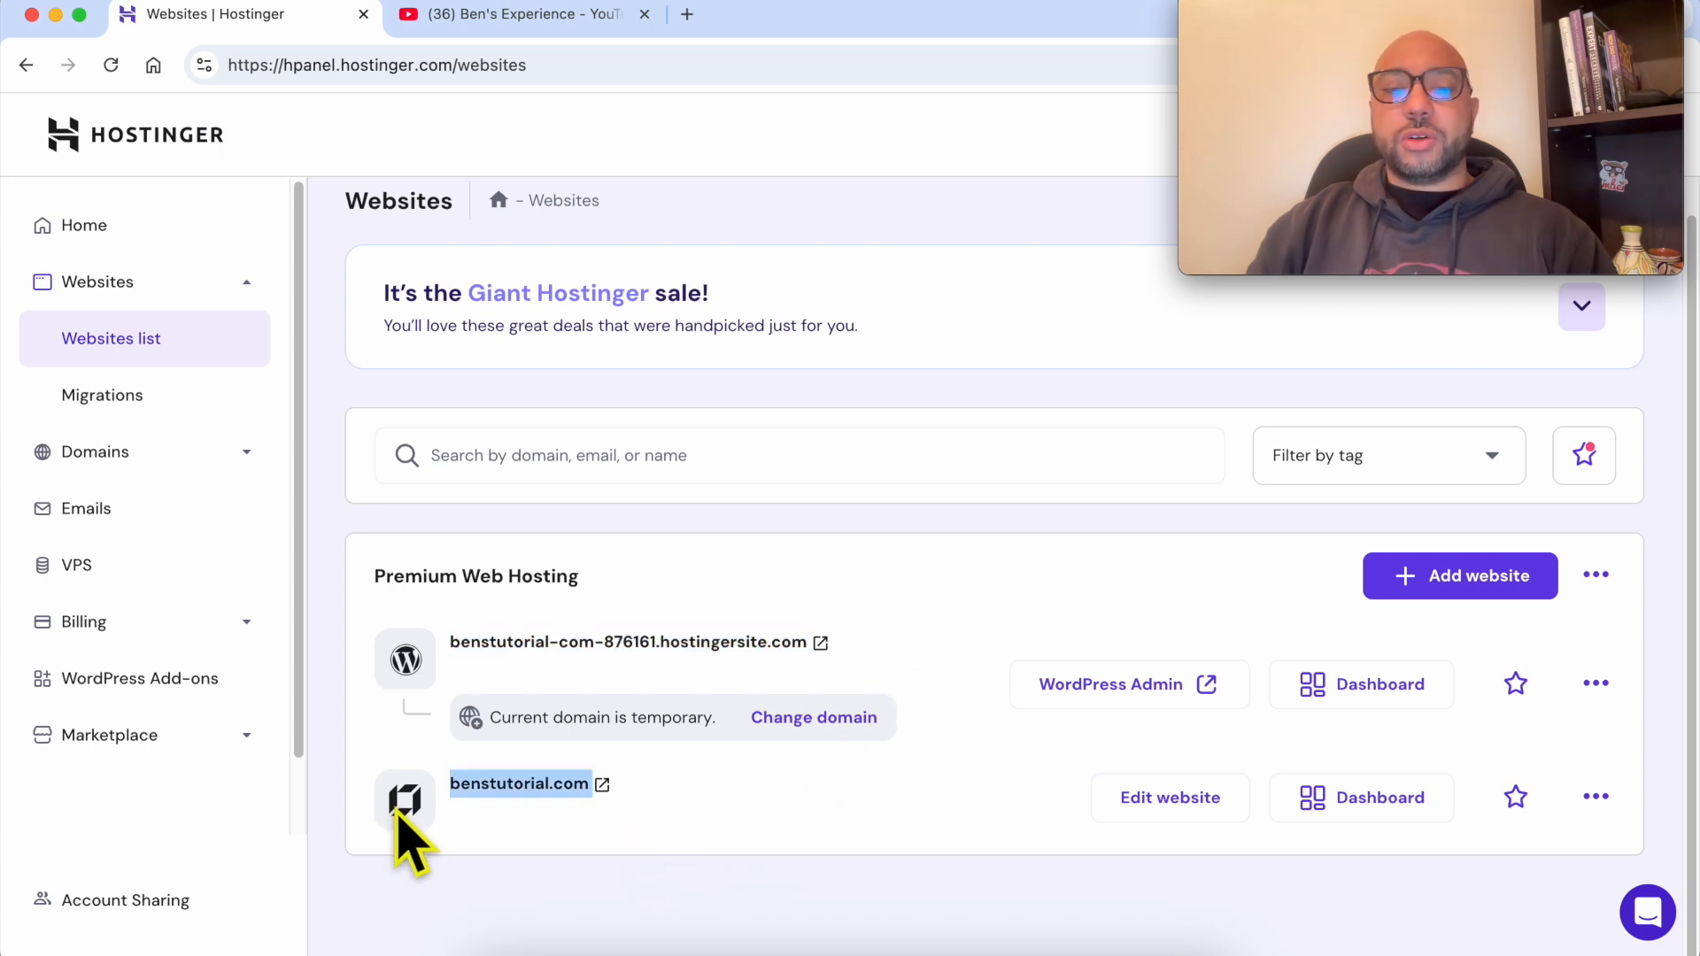
{"action": "left_click", "coordinate": [656, 792]}
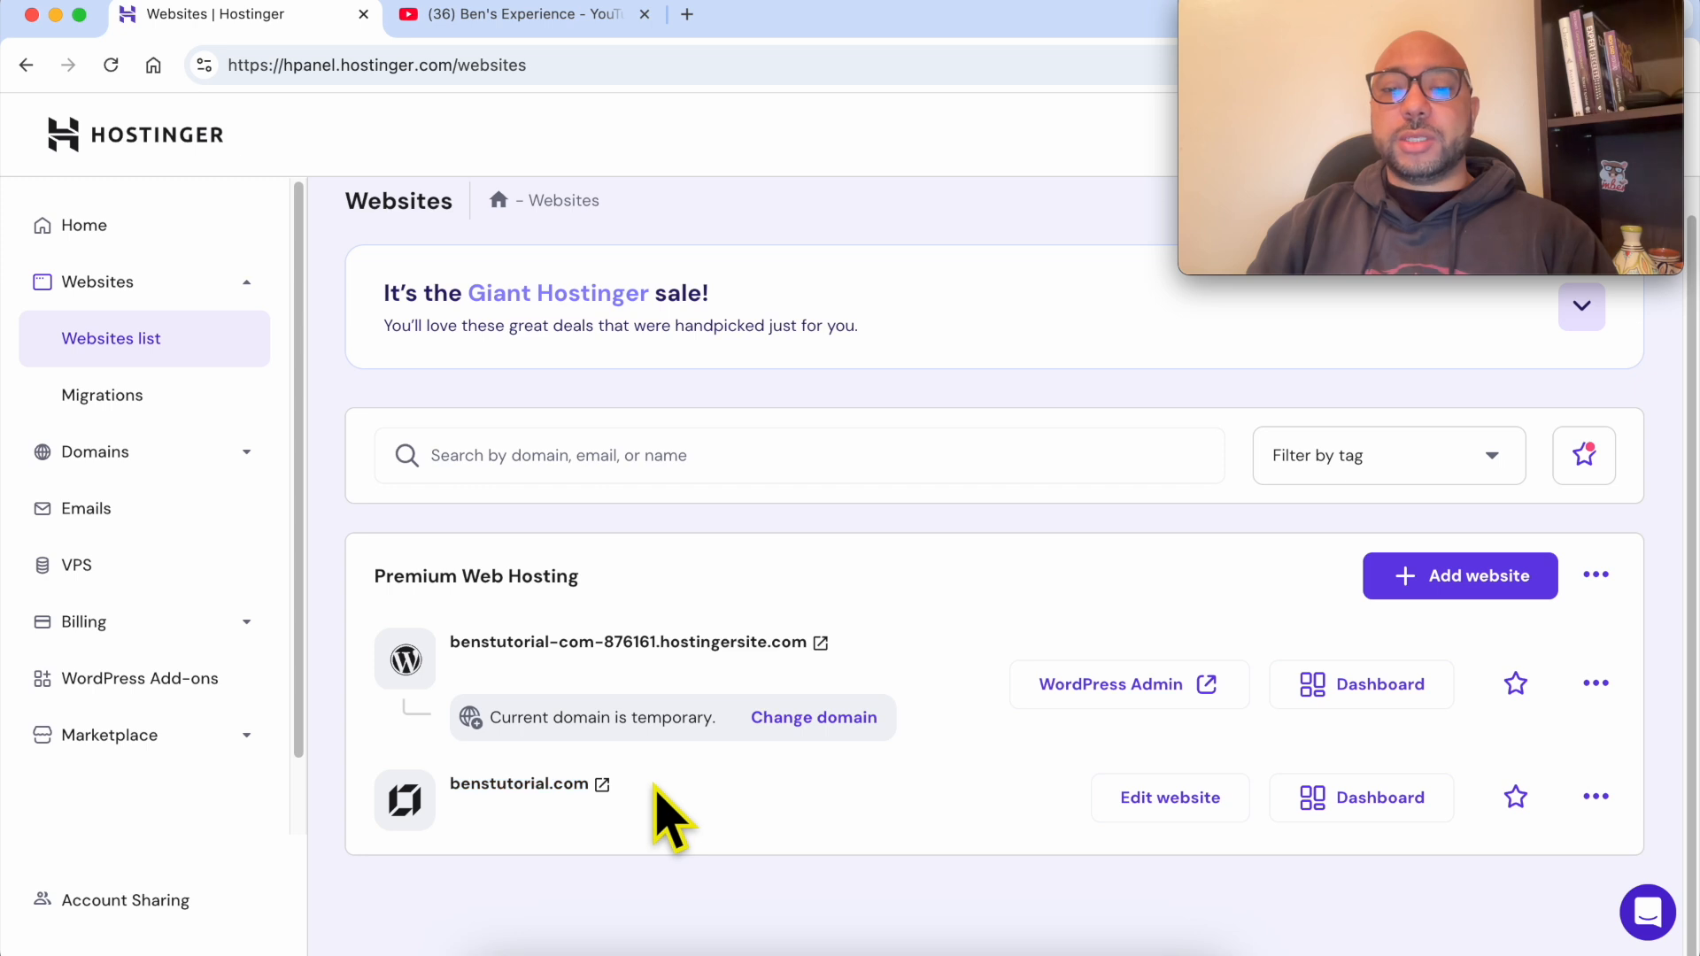
{"action": "left_click", "coordinate": [1180, 801]}
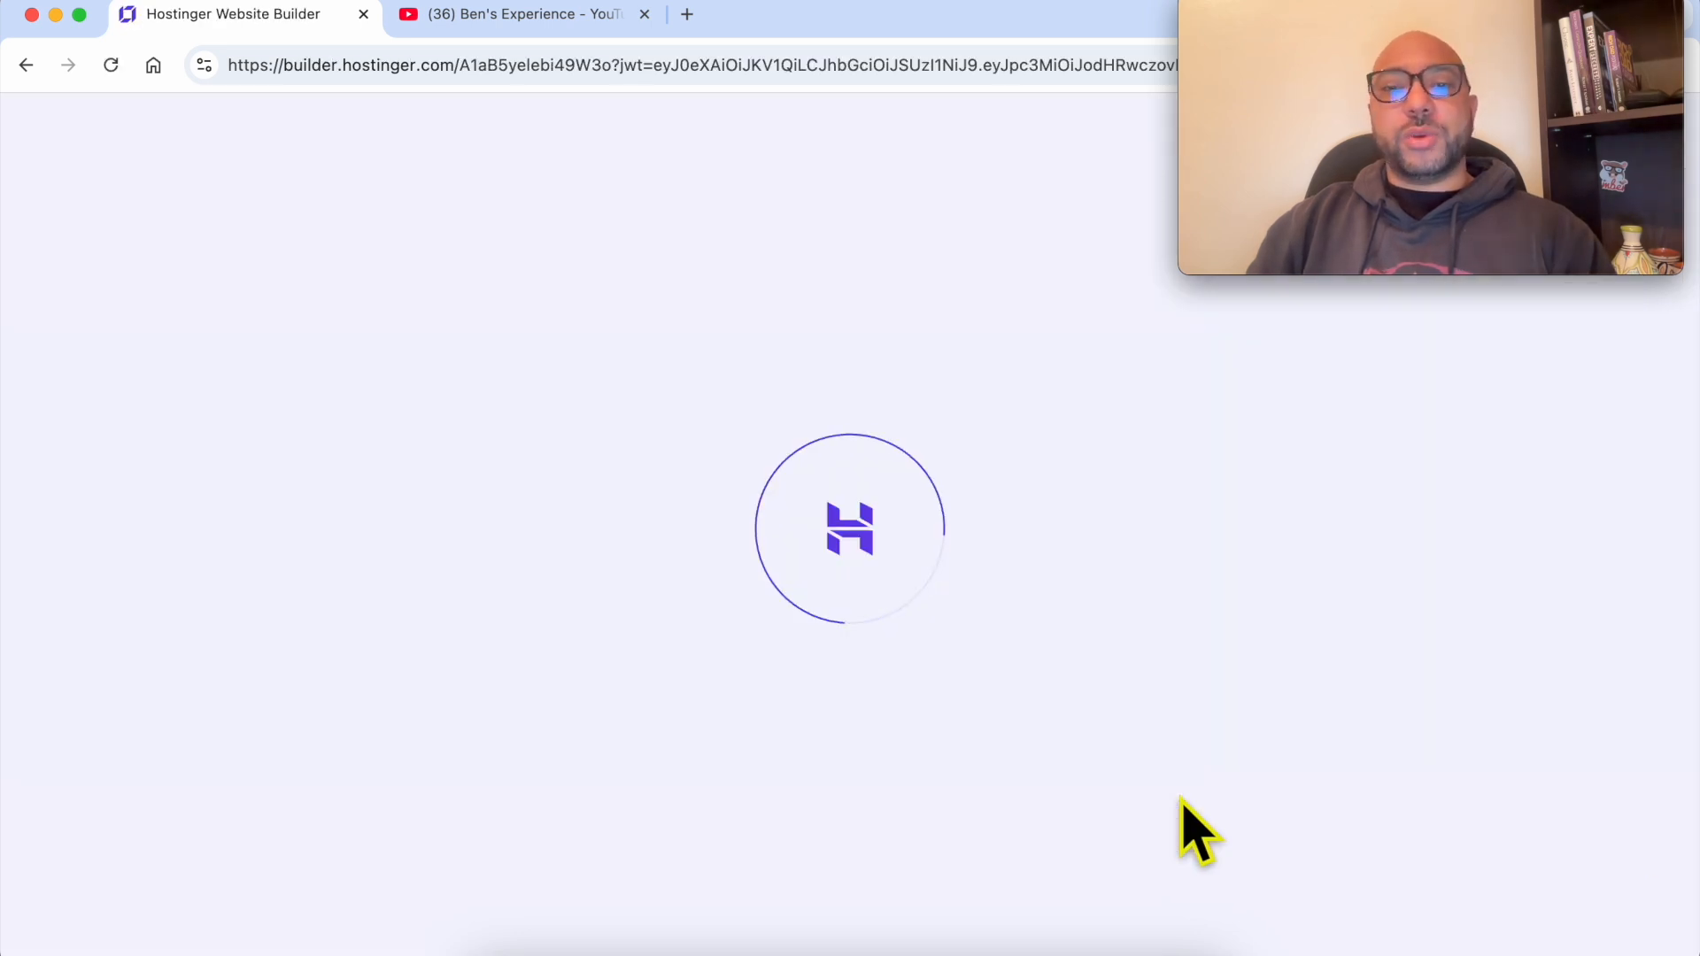
{"action": "left_click_drag", "start_coordinate": [1406, 49], "coordinate": [1430, 730]}
Step: Add a video section directly below the hero section, using the layout with one large video beside two small stacked videos
{"action": "left_click", "coordinate": [749, 510]}
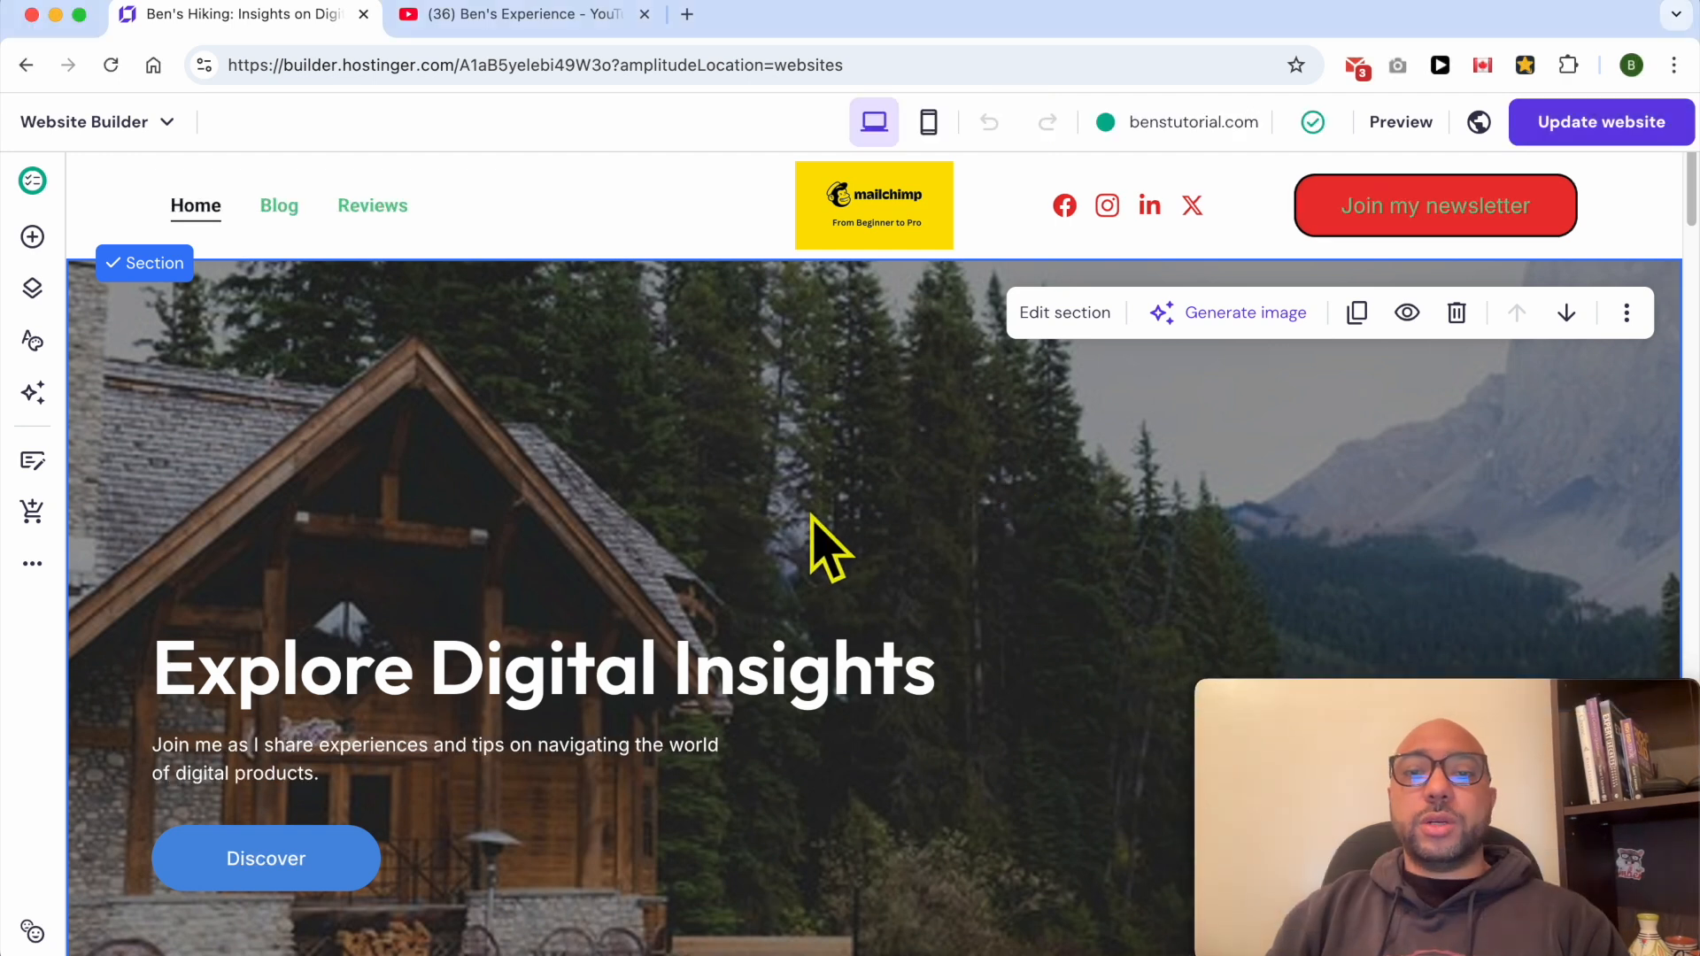
{"action": "scroll", "coordinate": [872, 543], "scroll_direction": "down", "scroll_amount": 10}
{"action": "scroll", "coordinate": [873, 543], "scroll_direction": "up", "scroll_amount": 10}
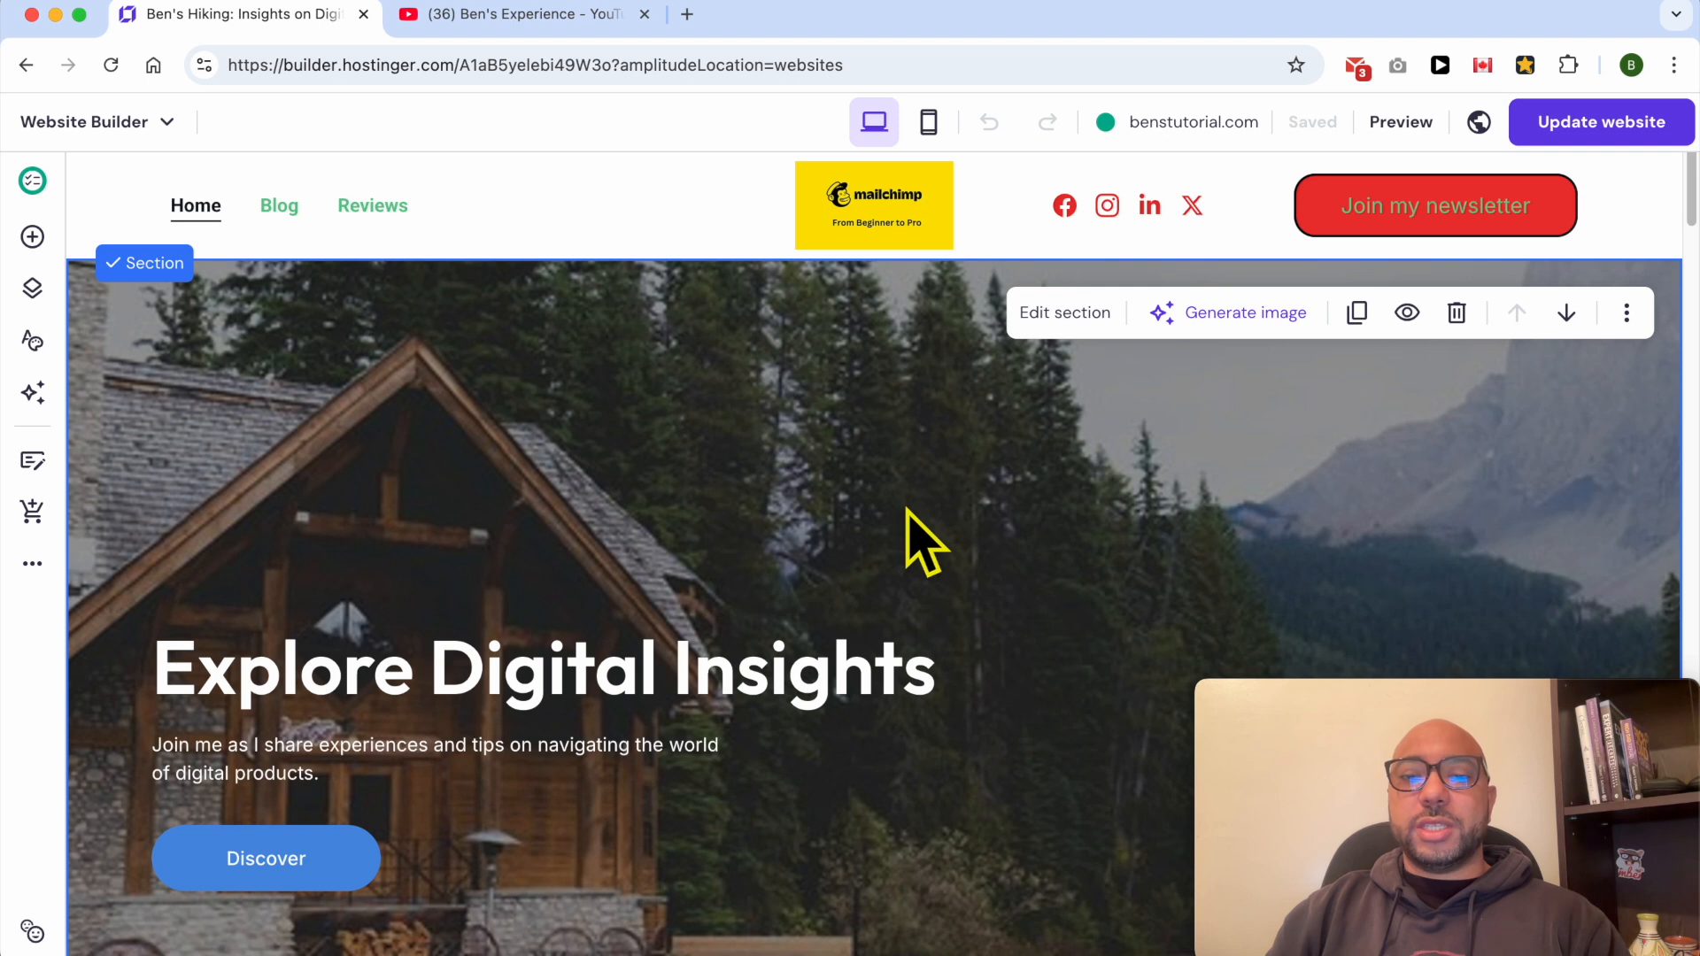
{"action": "scroll", "coordinate": [908, 558], "scroll_direction": "down", "scroll_amount": 5}
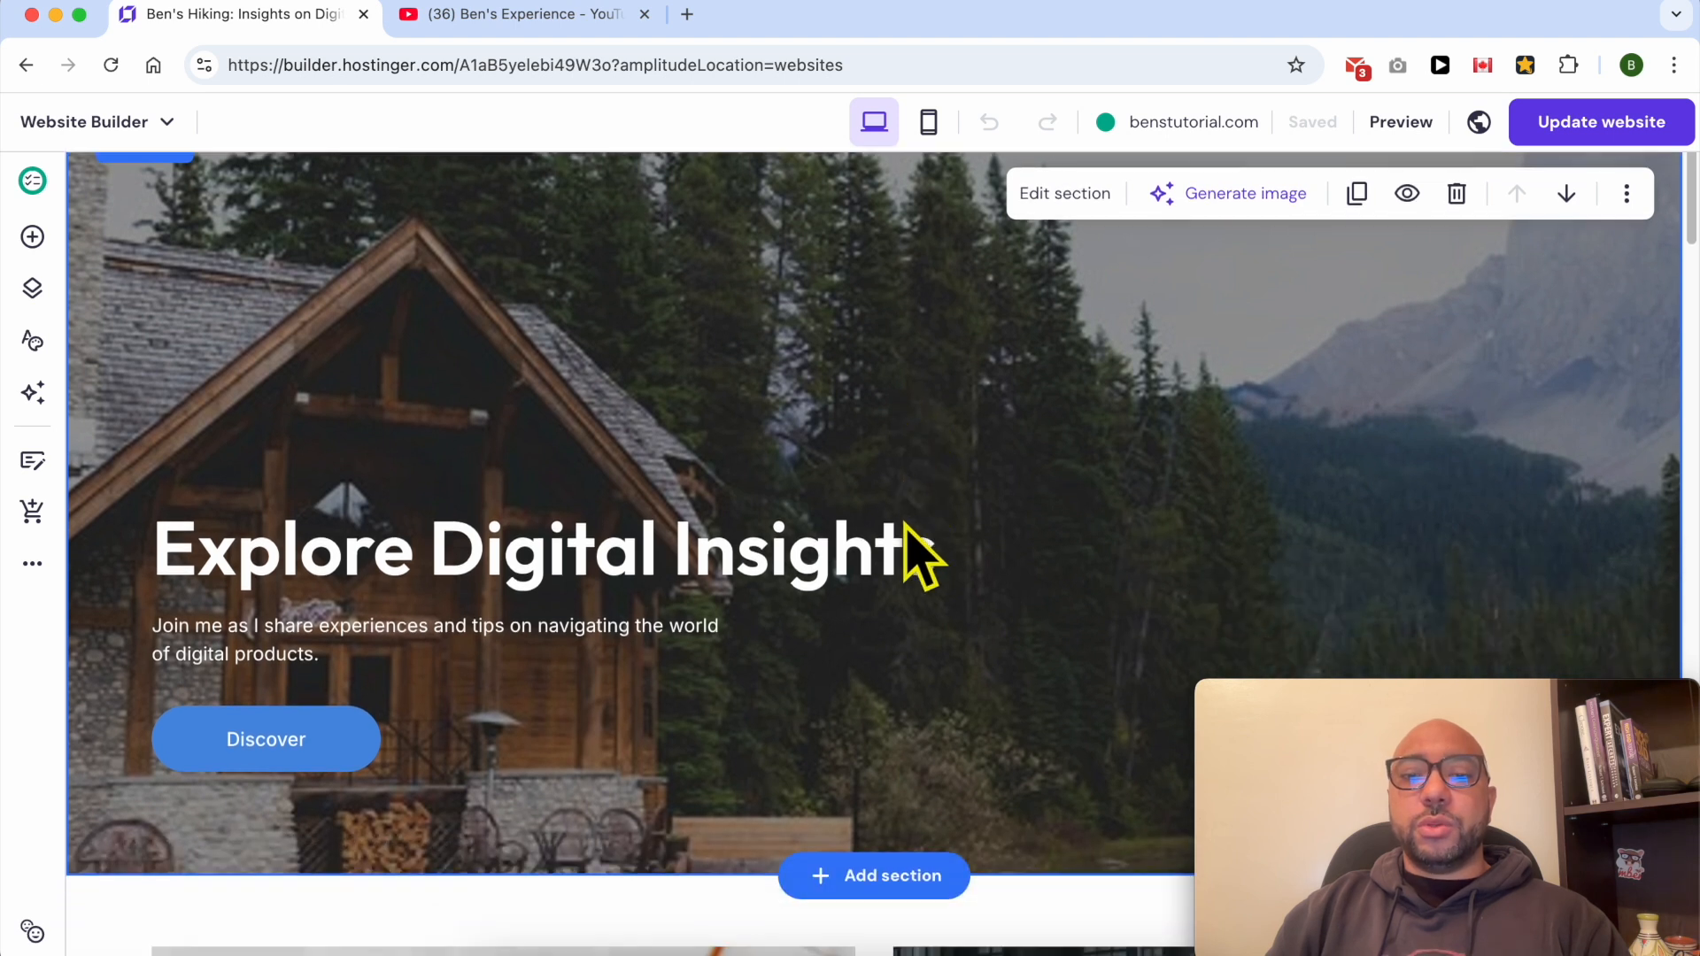
{"action": "scroll", "coordinate": [905, 403], "scroll_direction": "up", "scroll_amount": 5}
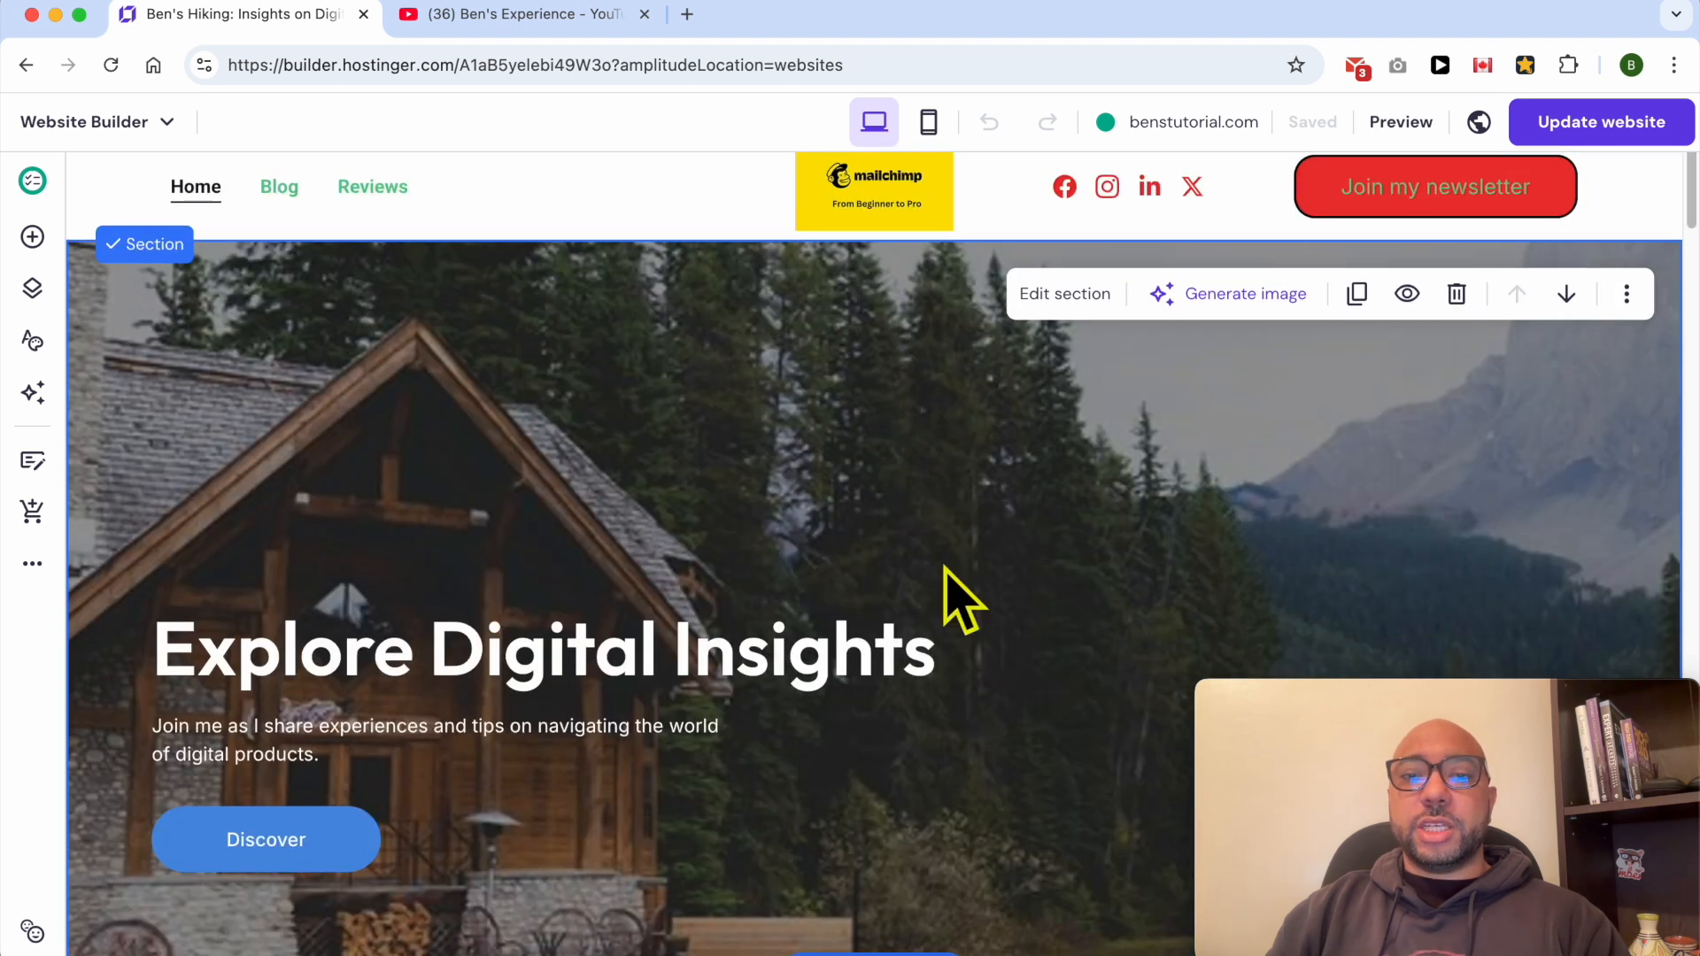
{"action": "scroll", "coordinate": [802, 478], "scroll_direction": "down", "scroll_amount": 4}
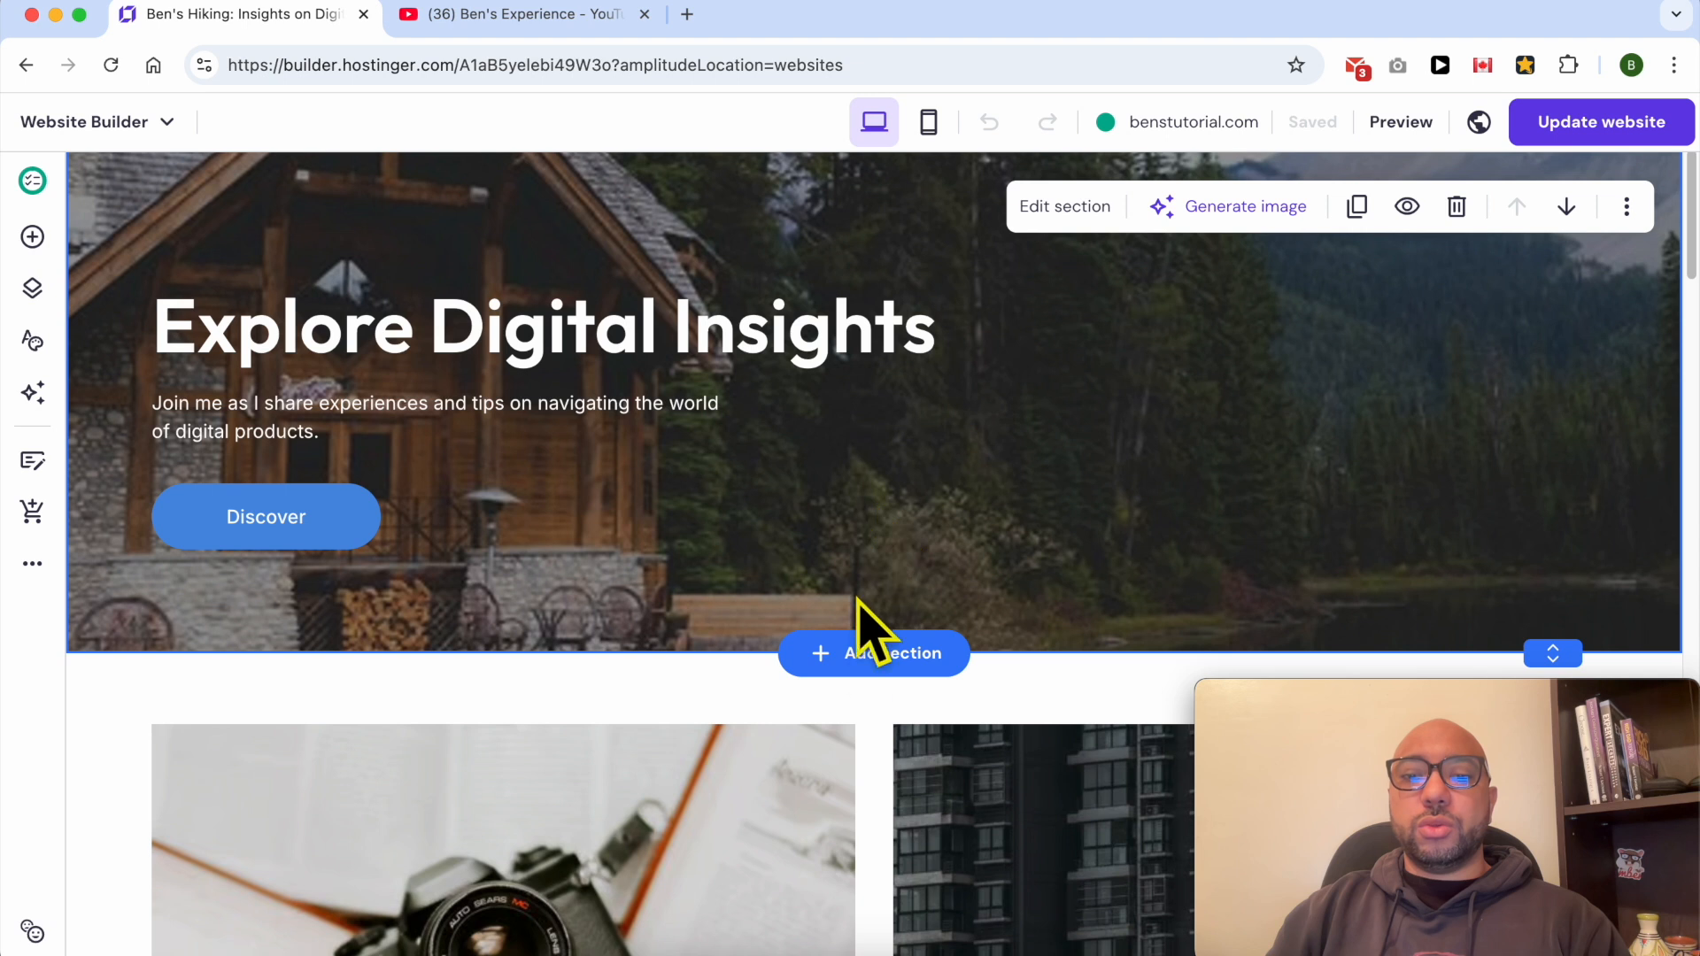
{"action": "left_click", "coordinate": [849, 657]}
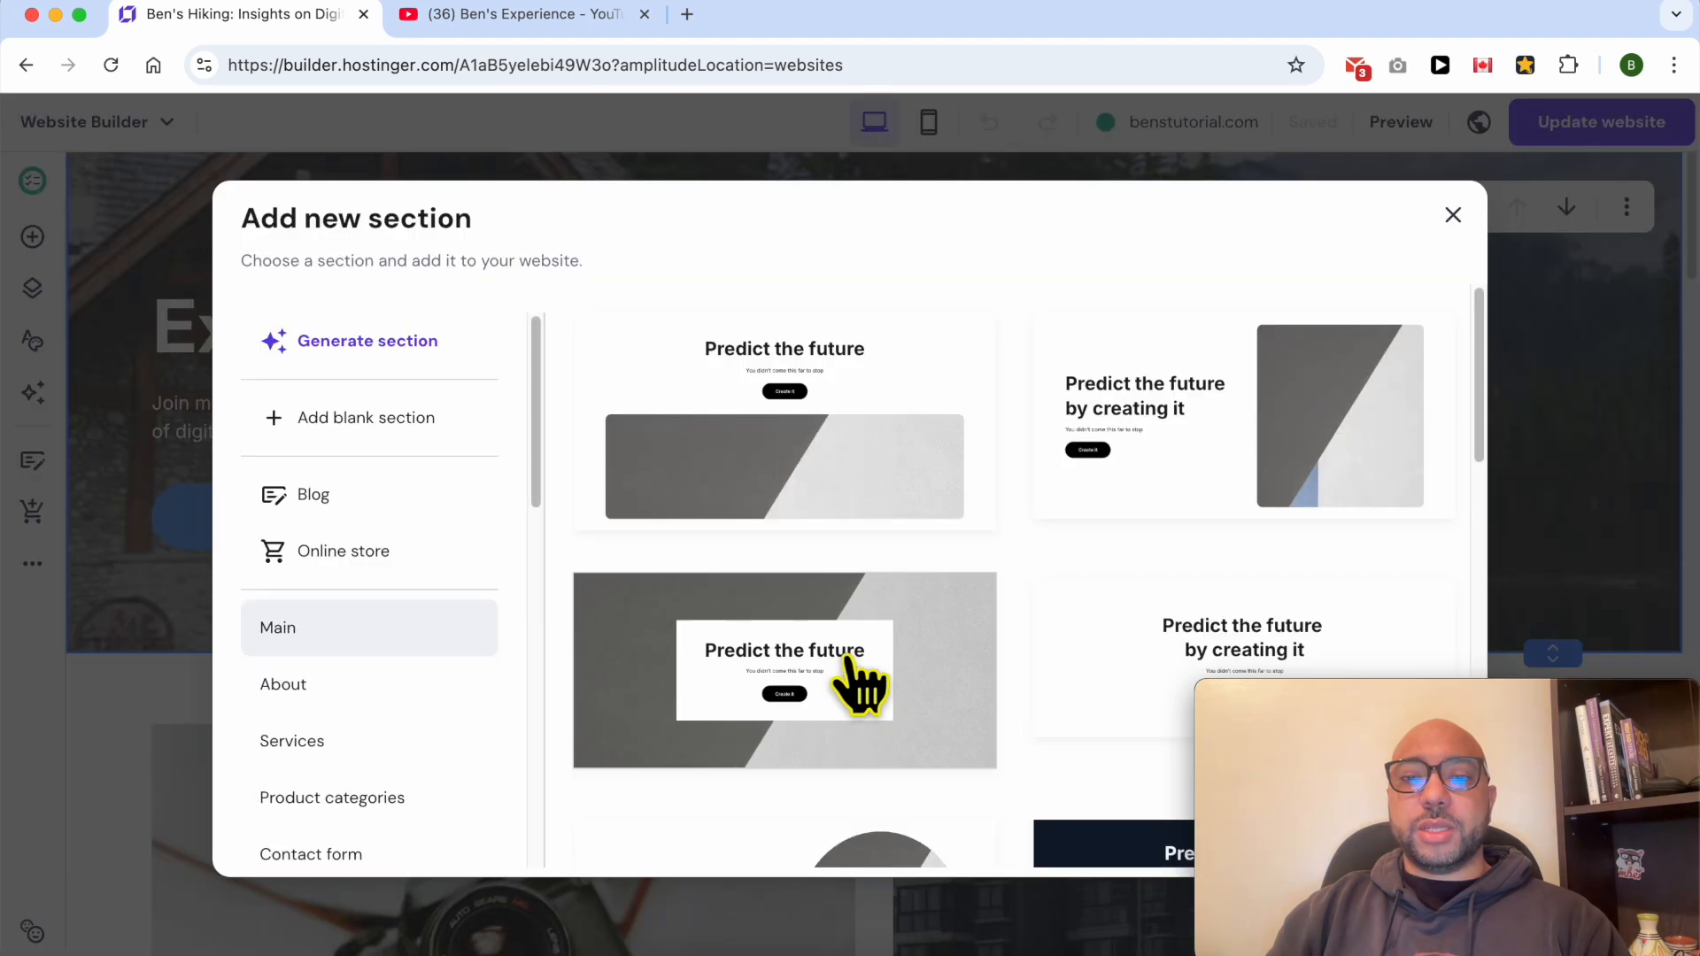
{"action": "scroll", "coordinate": [348, 540], "scroll_direction": "down", "scroll_amount": 2}
{"action": "scroll", "coordinate": [348, 540], "scroll_direction": "down", "scroll_amount": 5}
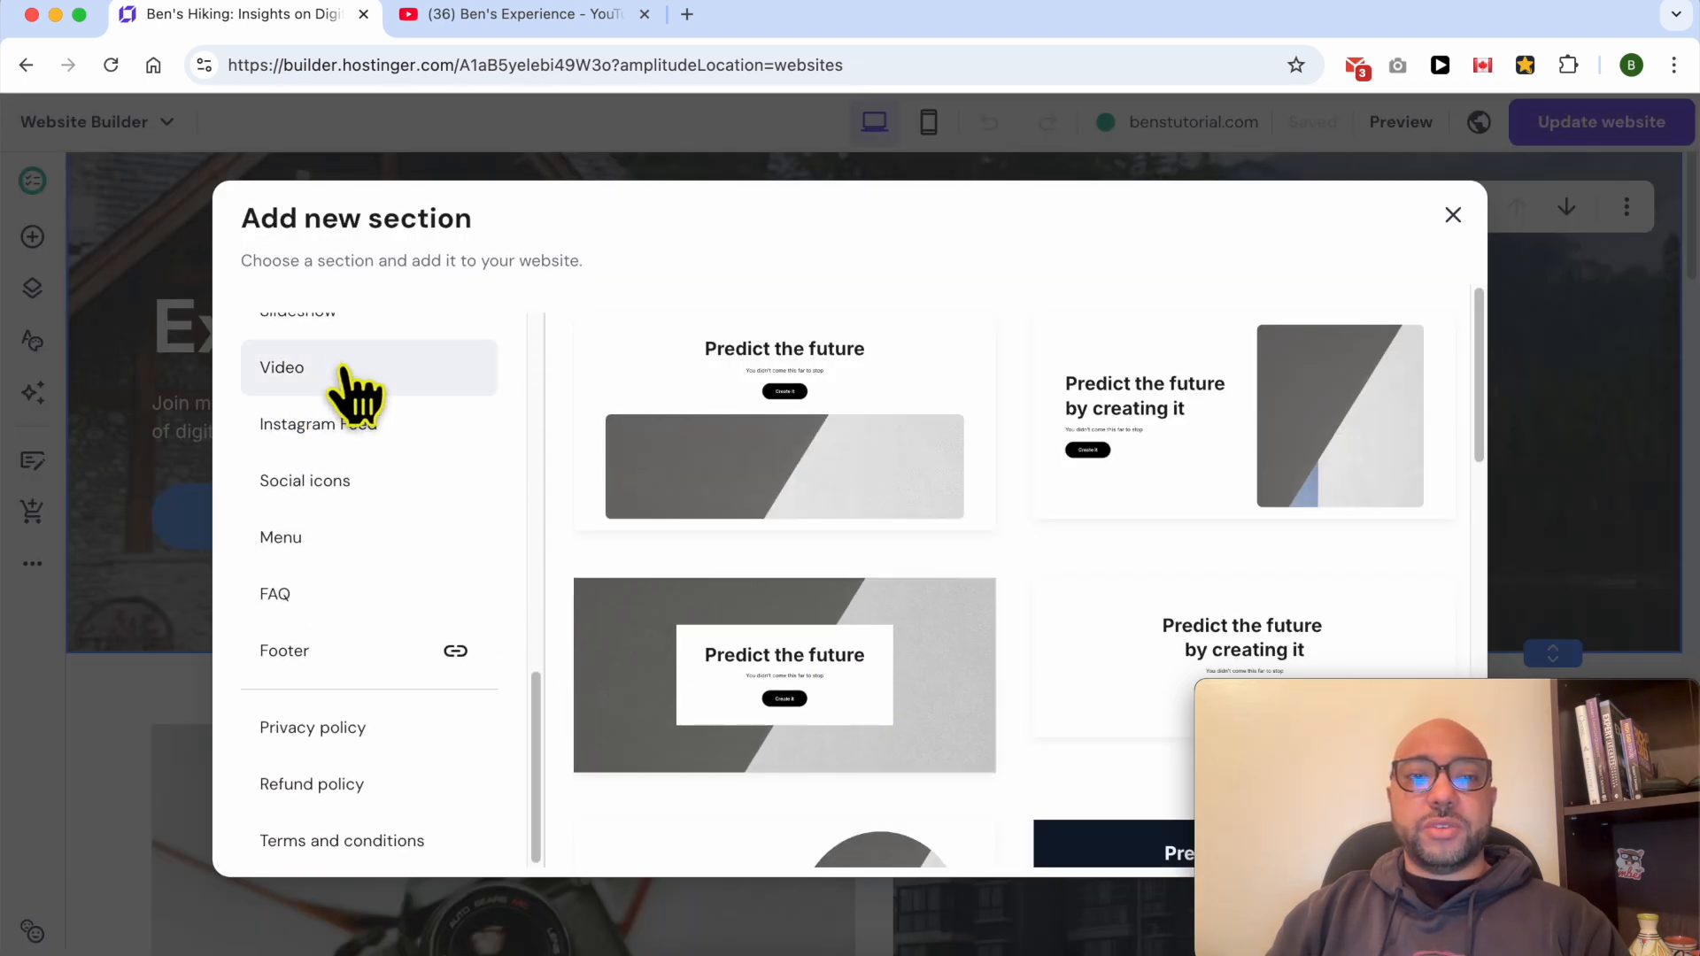
{"action": "left_click", "coordinate": [357, 395]}
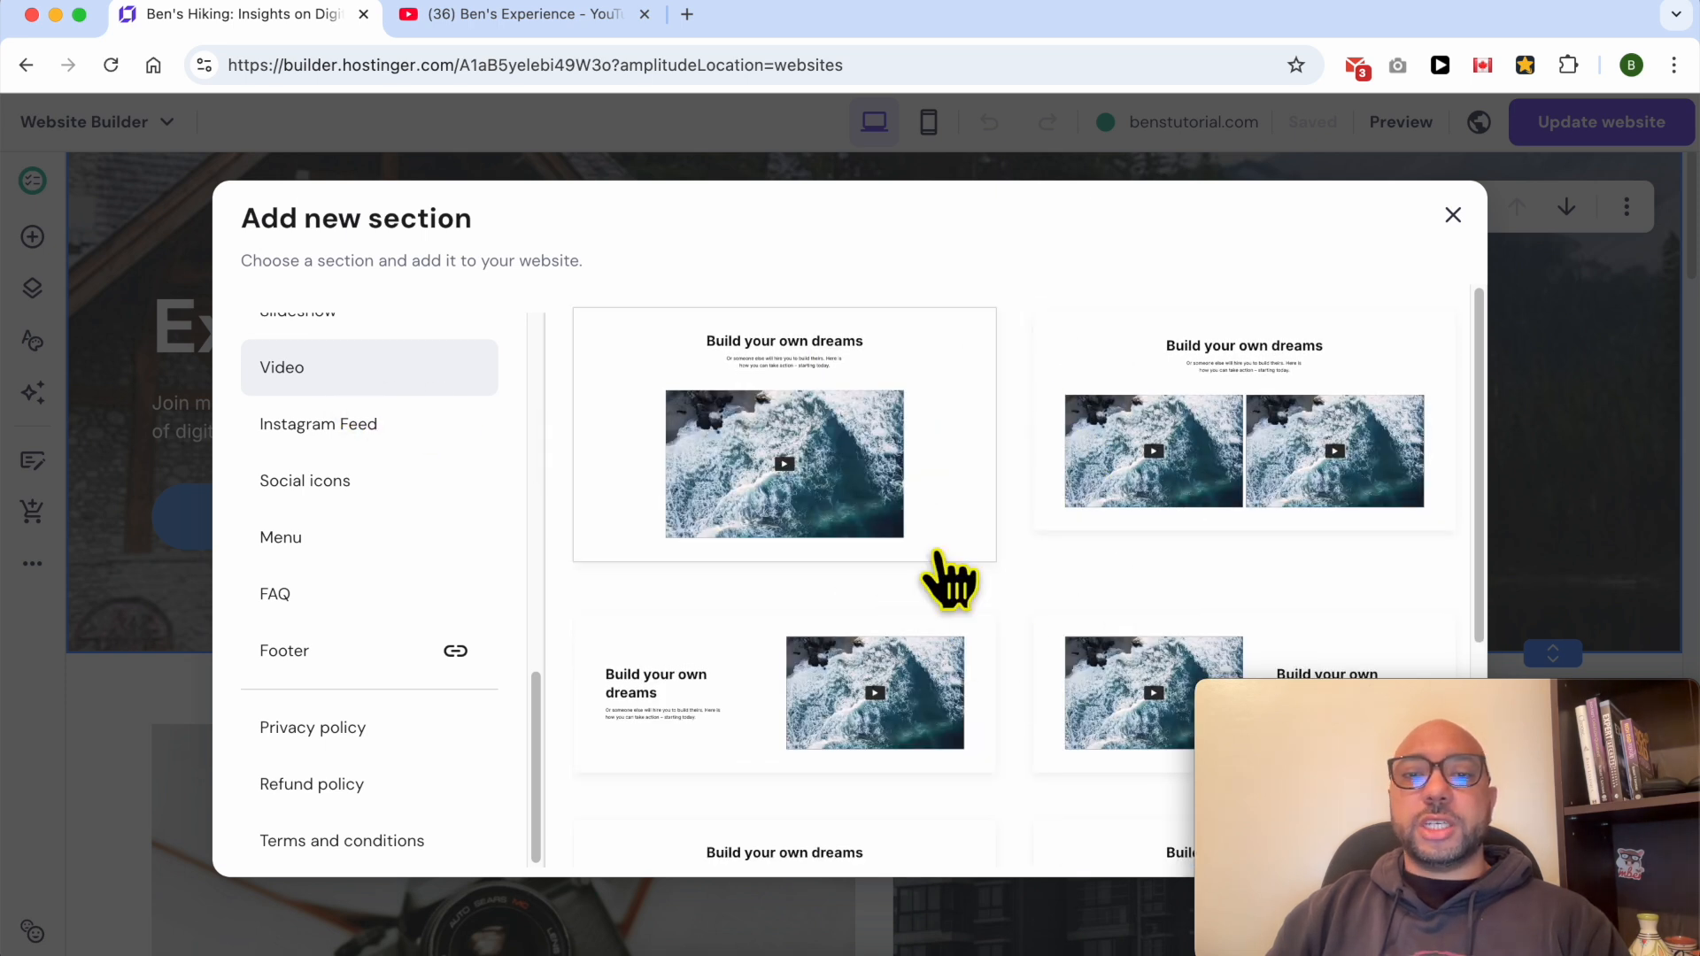
{"action": "scroll", "coordinate": [947, 580], "scroll_direction": "down", "scroll_amount": 4}
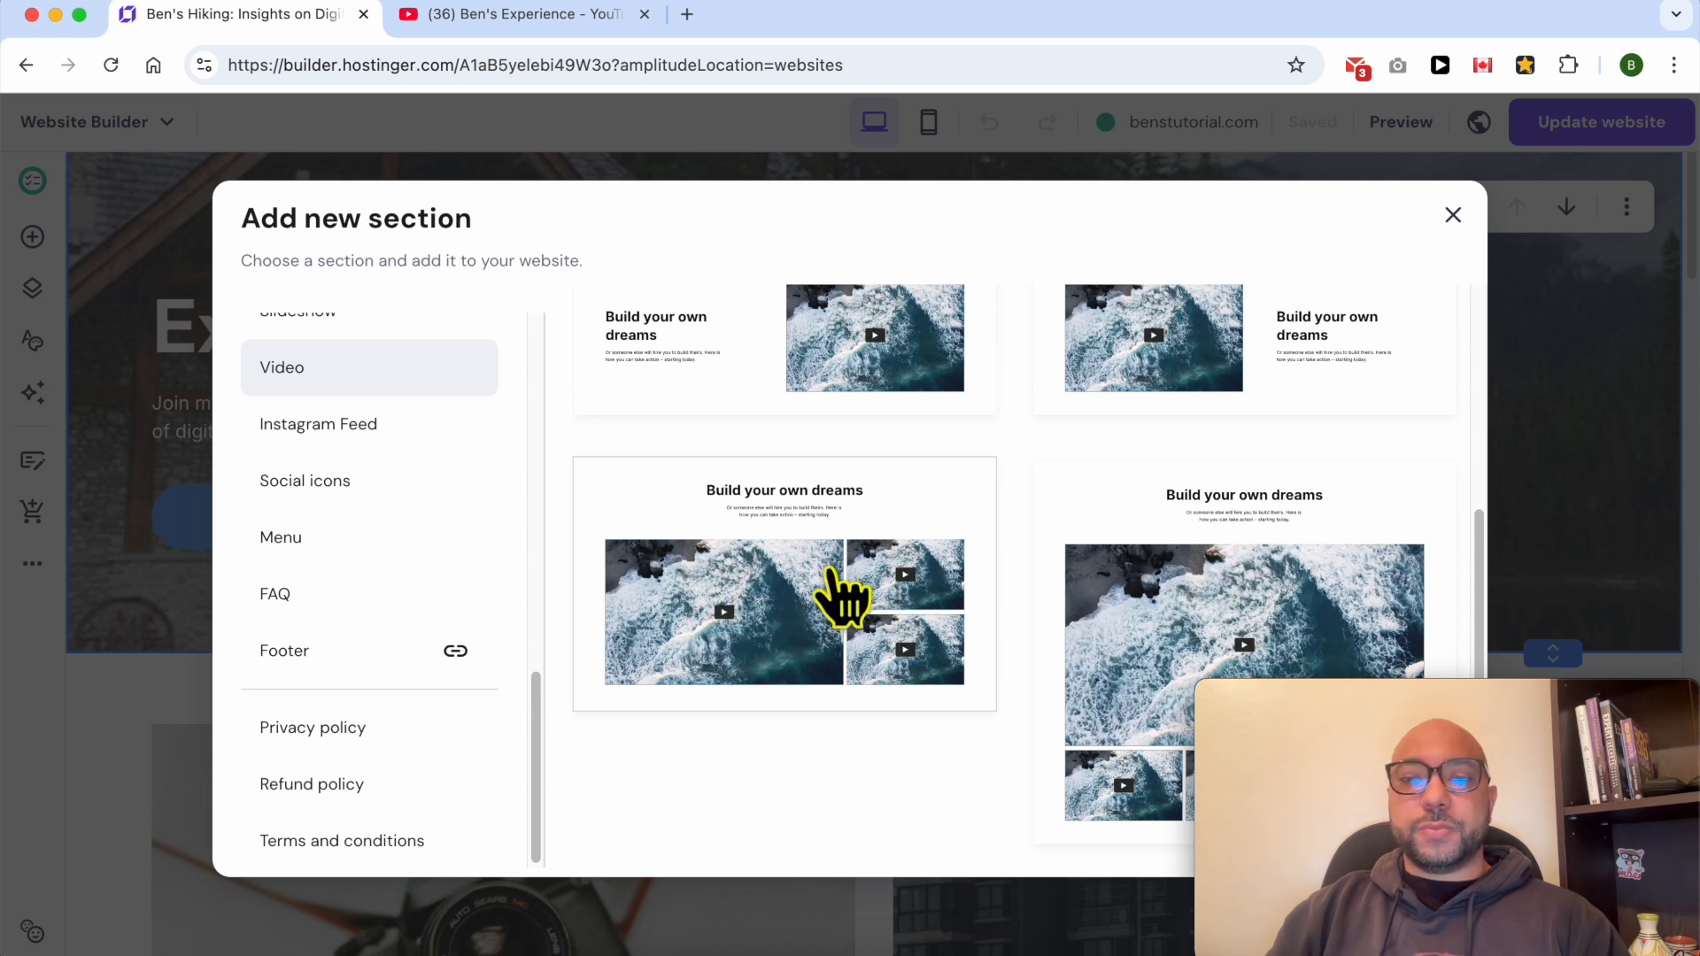
{"action": "left_click", "coordinate": [841, 597]}
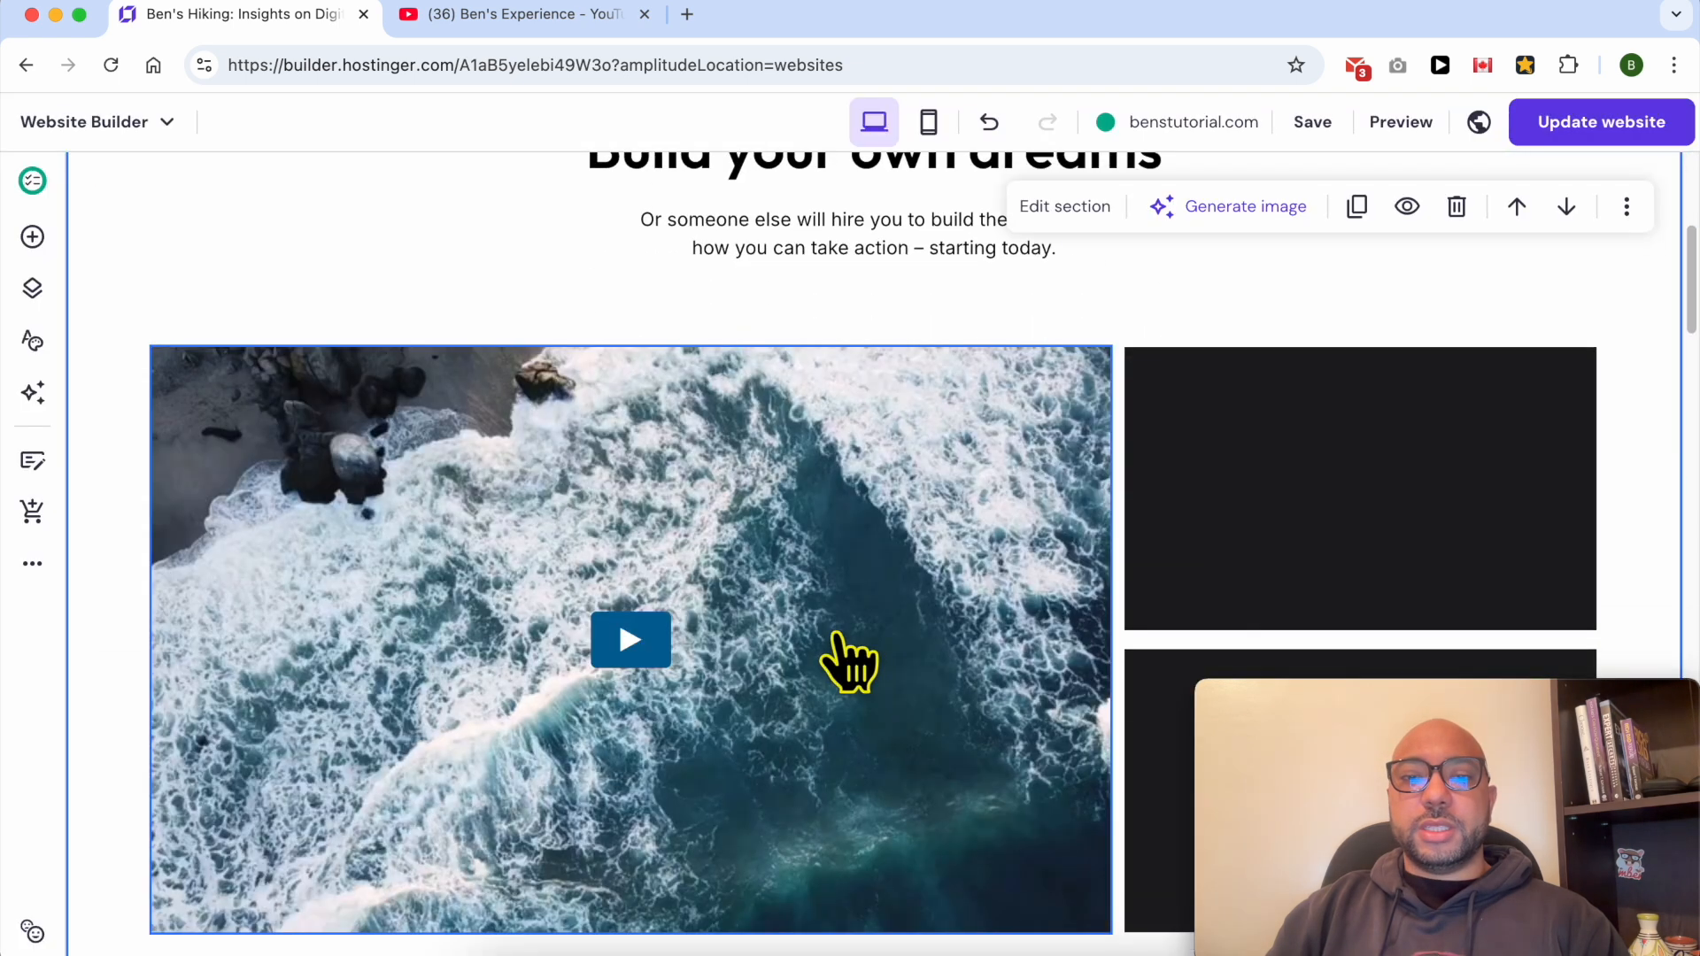
Step: Examine the new video section and the text editing options for its heading and description
{"action": "scroll", "coordinate": [747, 493], "scroll_direction": "up", "scroll_amount": 5}
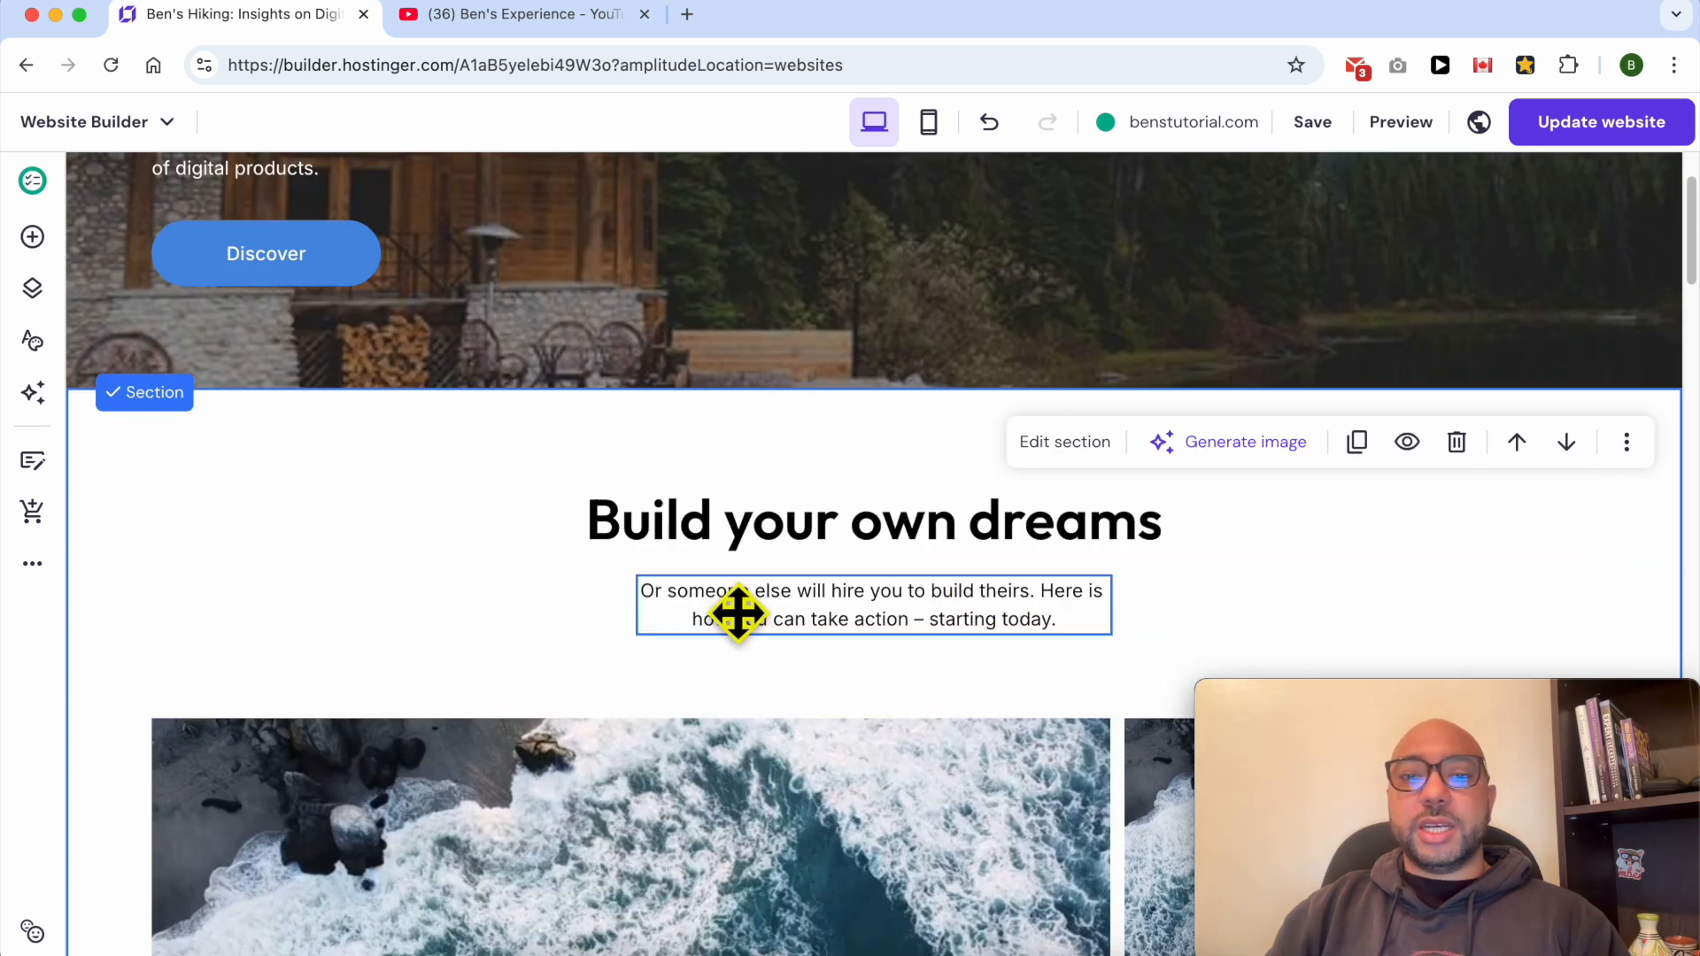
{"action": "scroll", "coordinate": [926, 770], "scroll_direction": "down", "scroll_amount": 6}
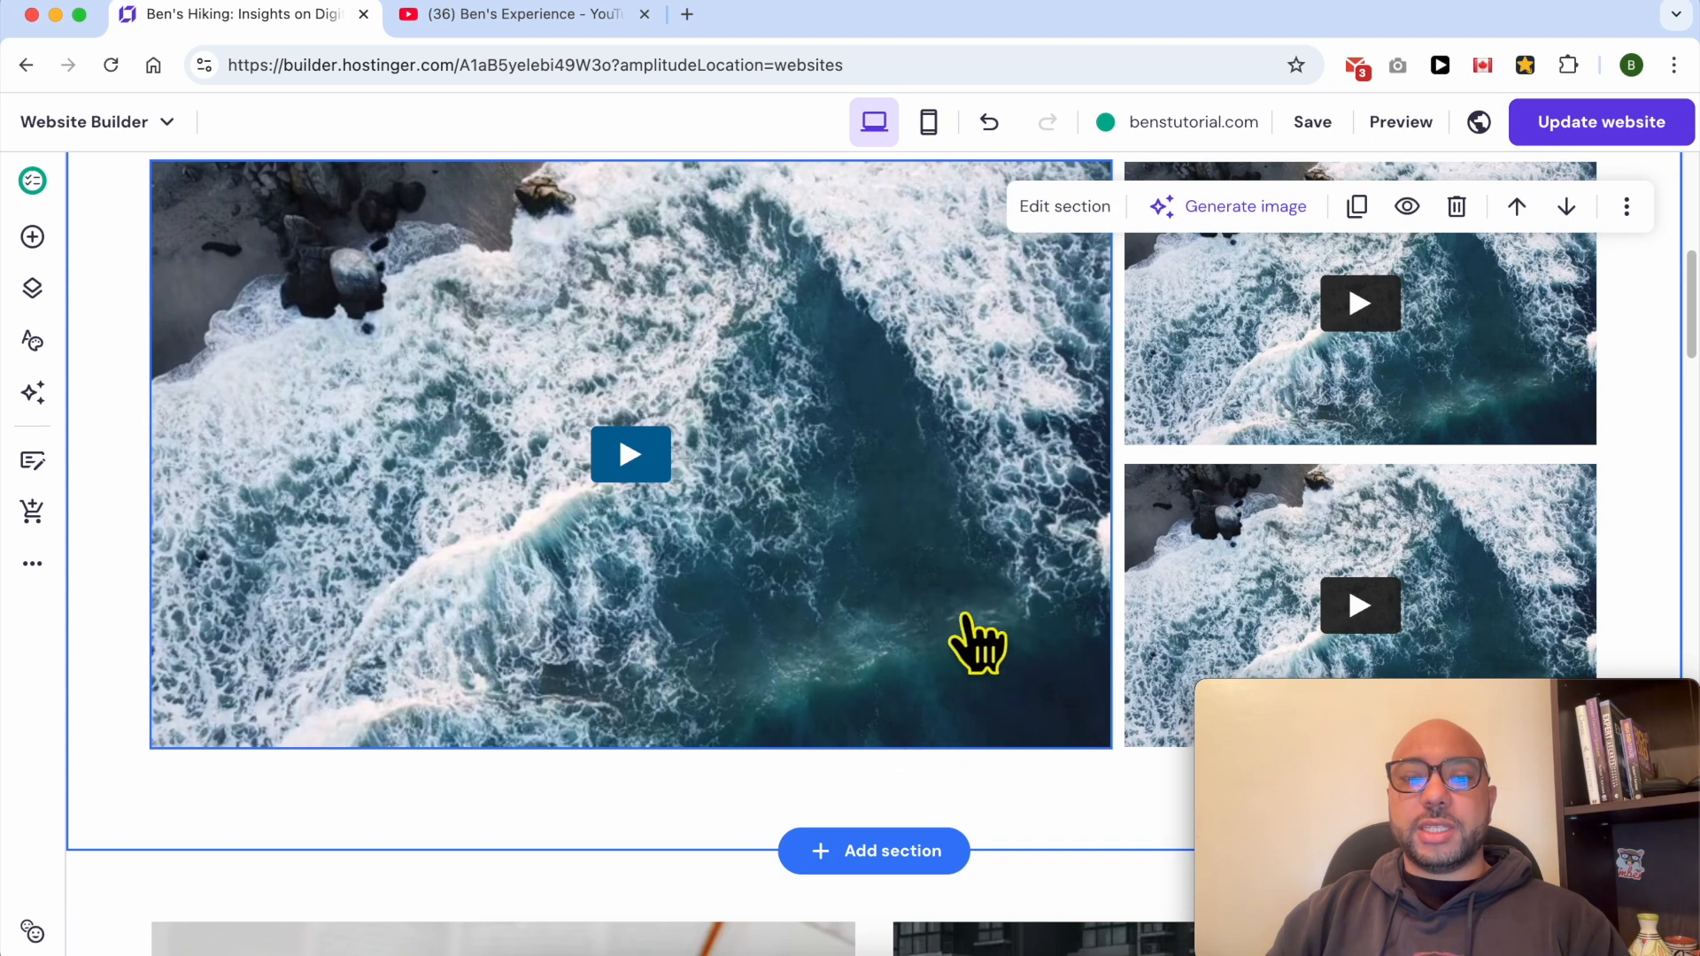
{"action": "scroll", "coordinate": [985, 637], "scroll_direction": "up", "scroll_amount": 5}
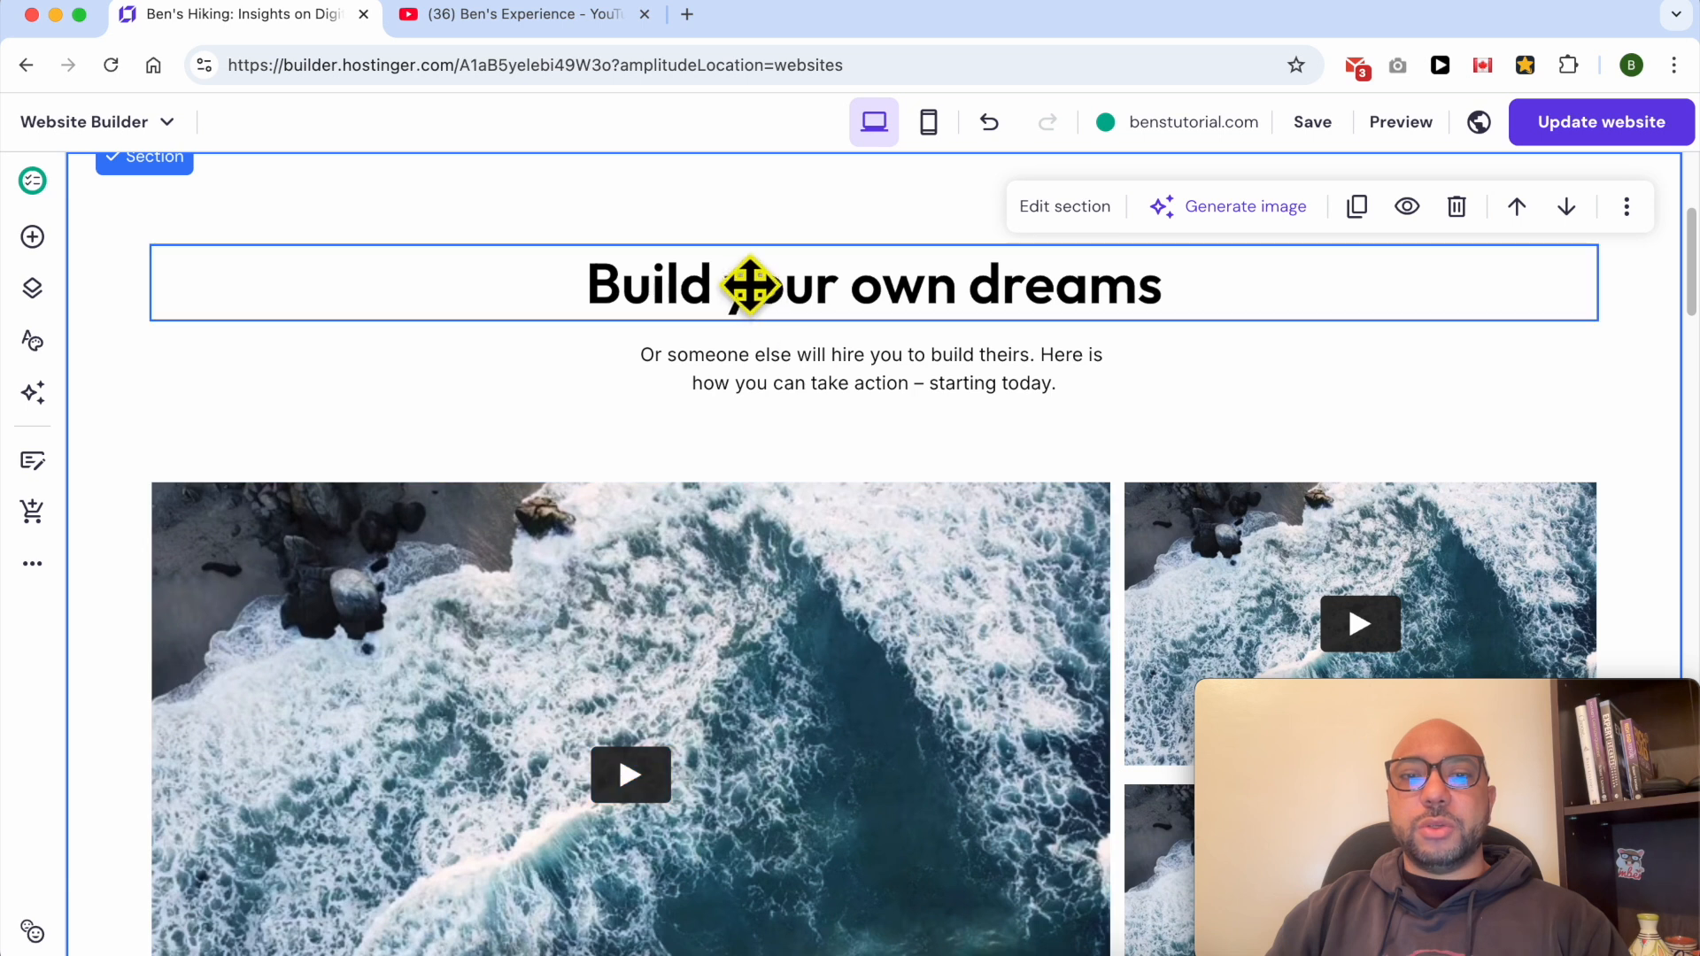
{"action": "double_click", "coordinate": [751, 286]}
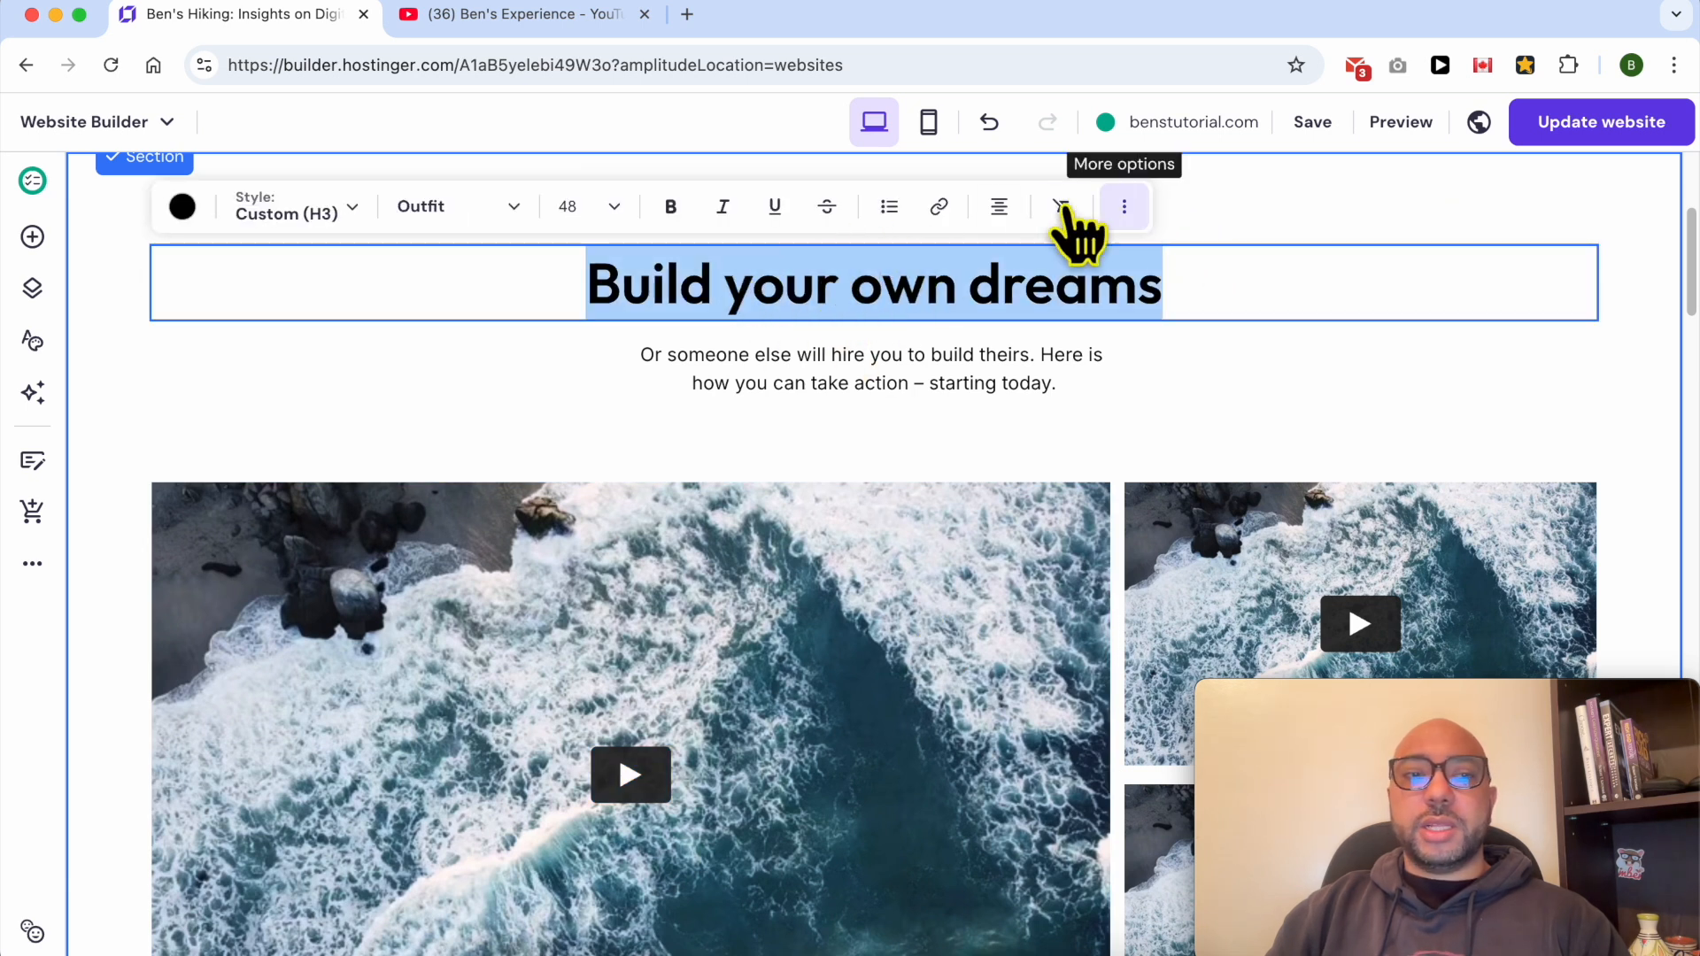
{"action": "key", "text": "Escape"}
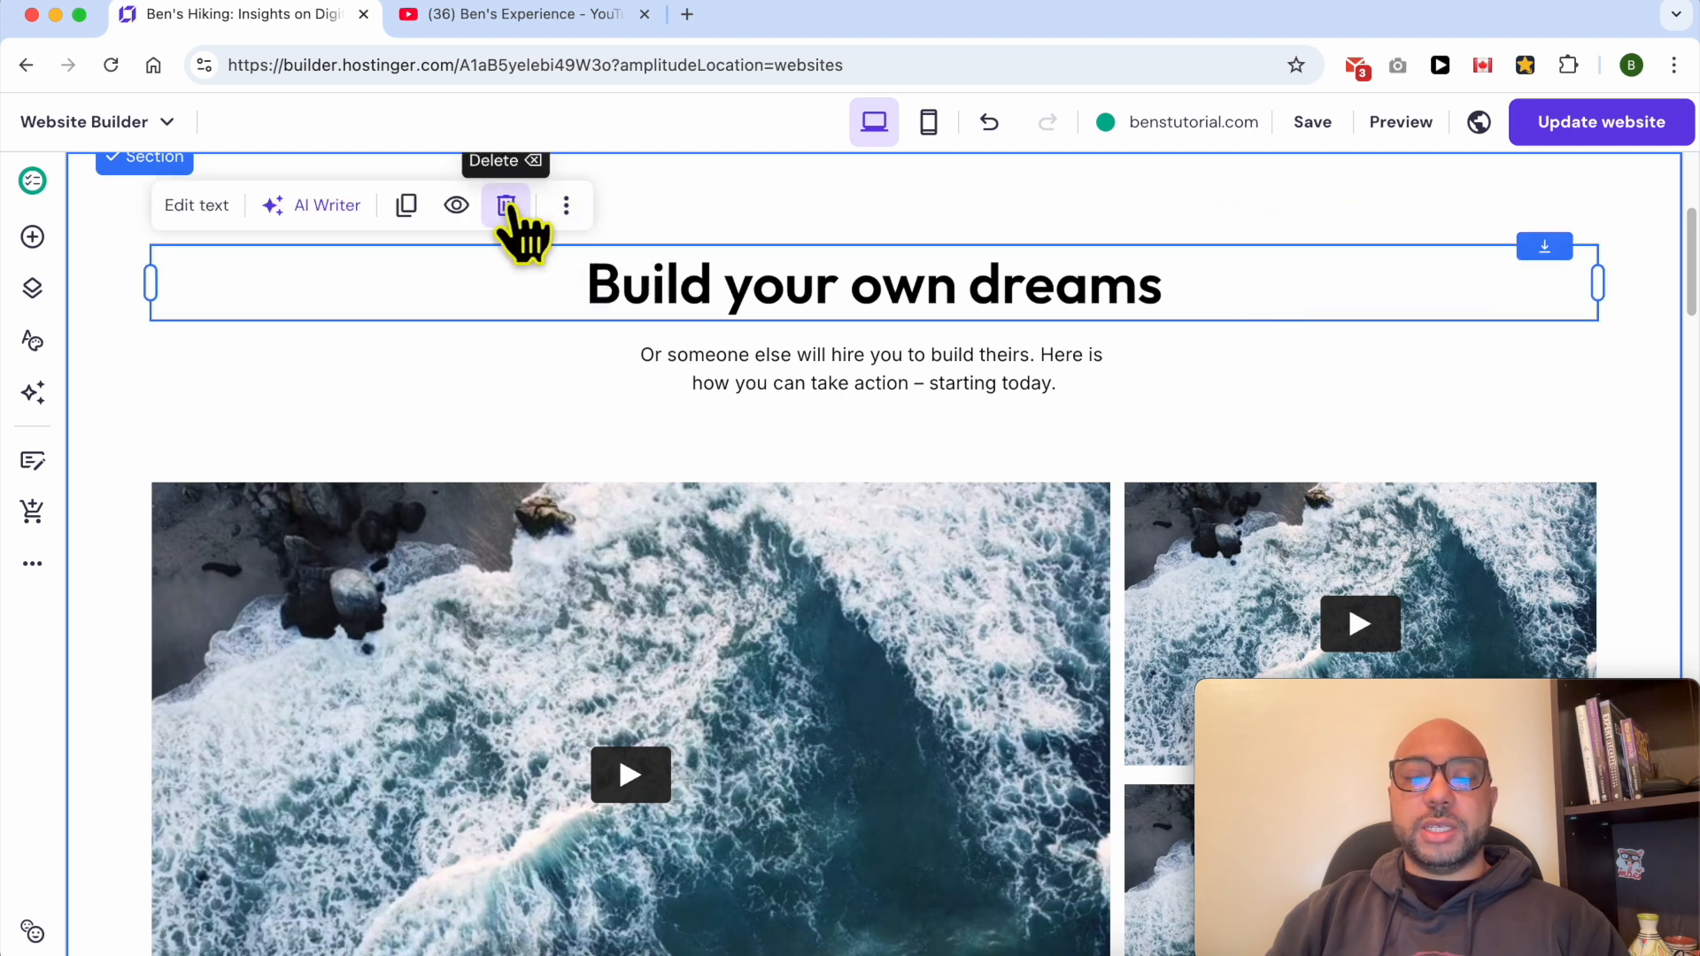
{"action": "left_click", "coordinate": [197, 211]}
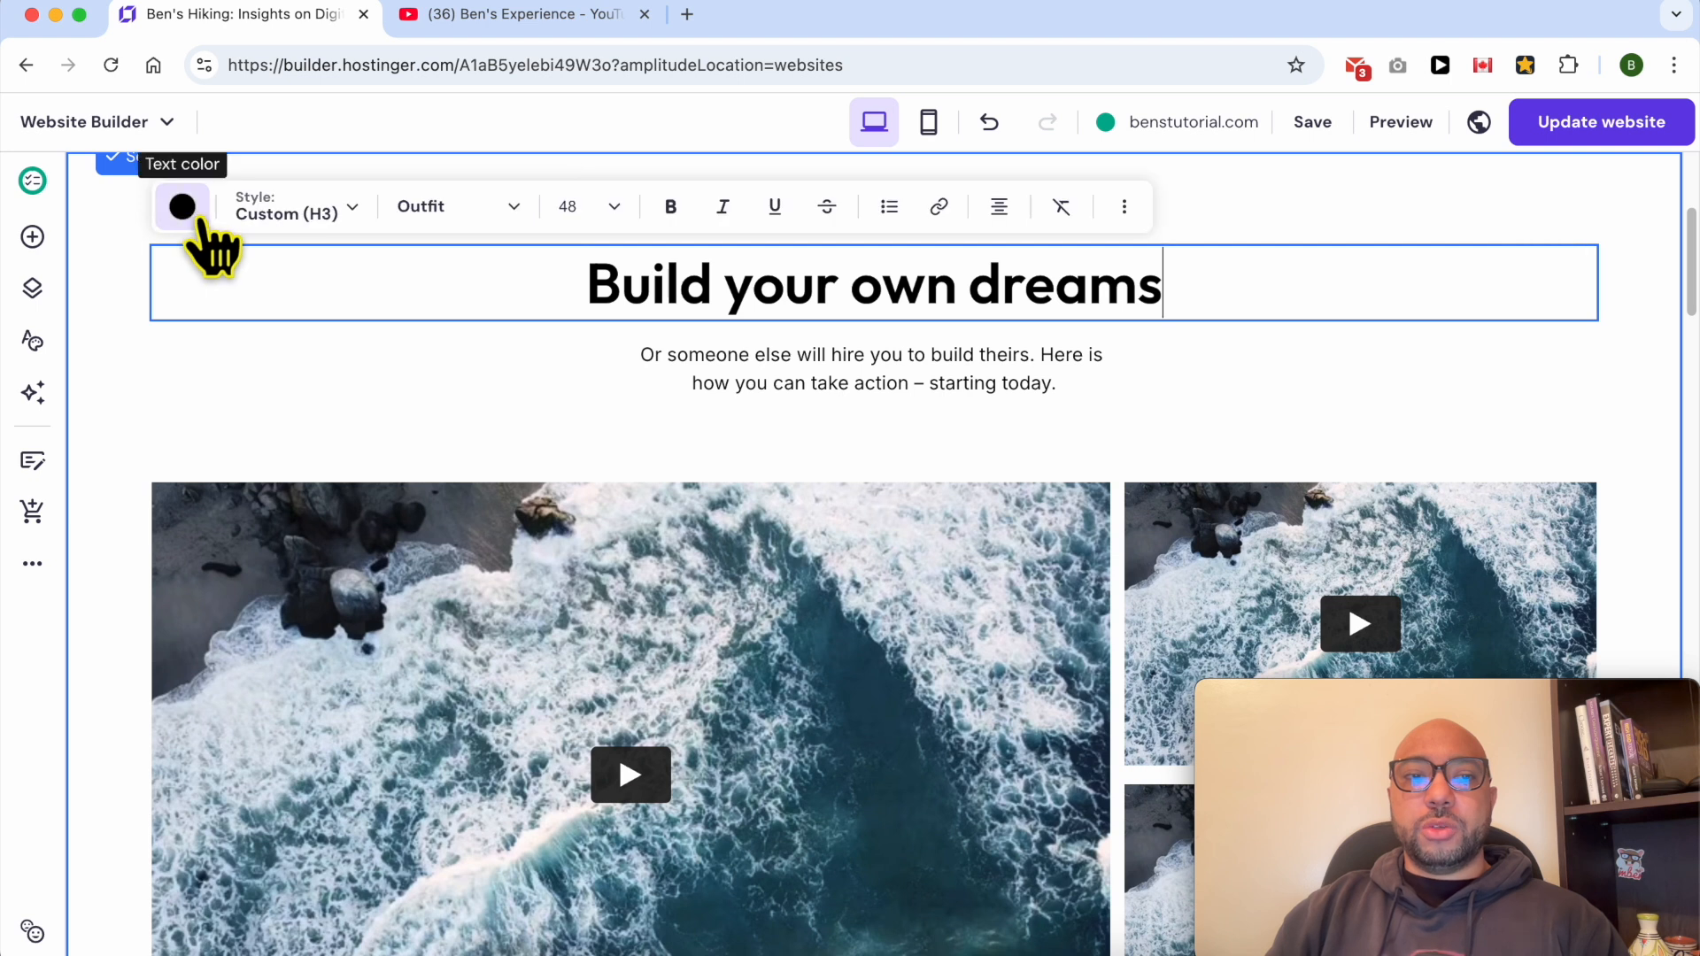
{"action": "triple_click", "coordinate": [664, 291]}
{"action": "left_click", "coordinate": [699, 283]}
{"action": "triple_click", "coordinate": [701, 284]}
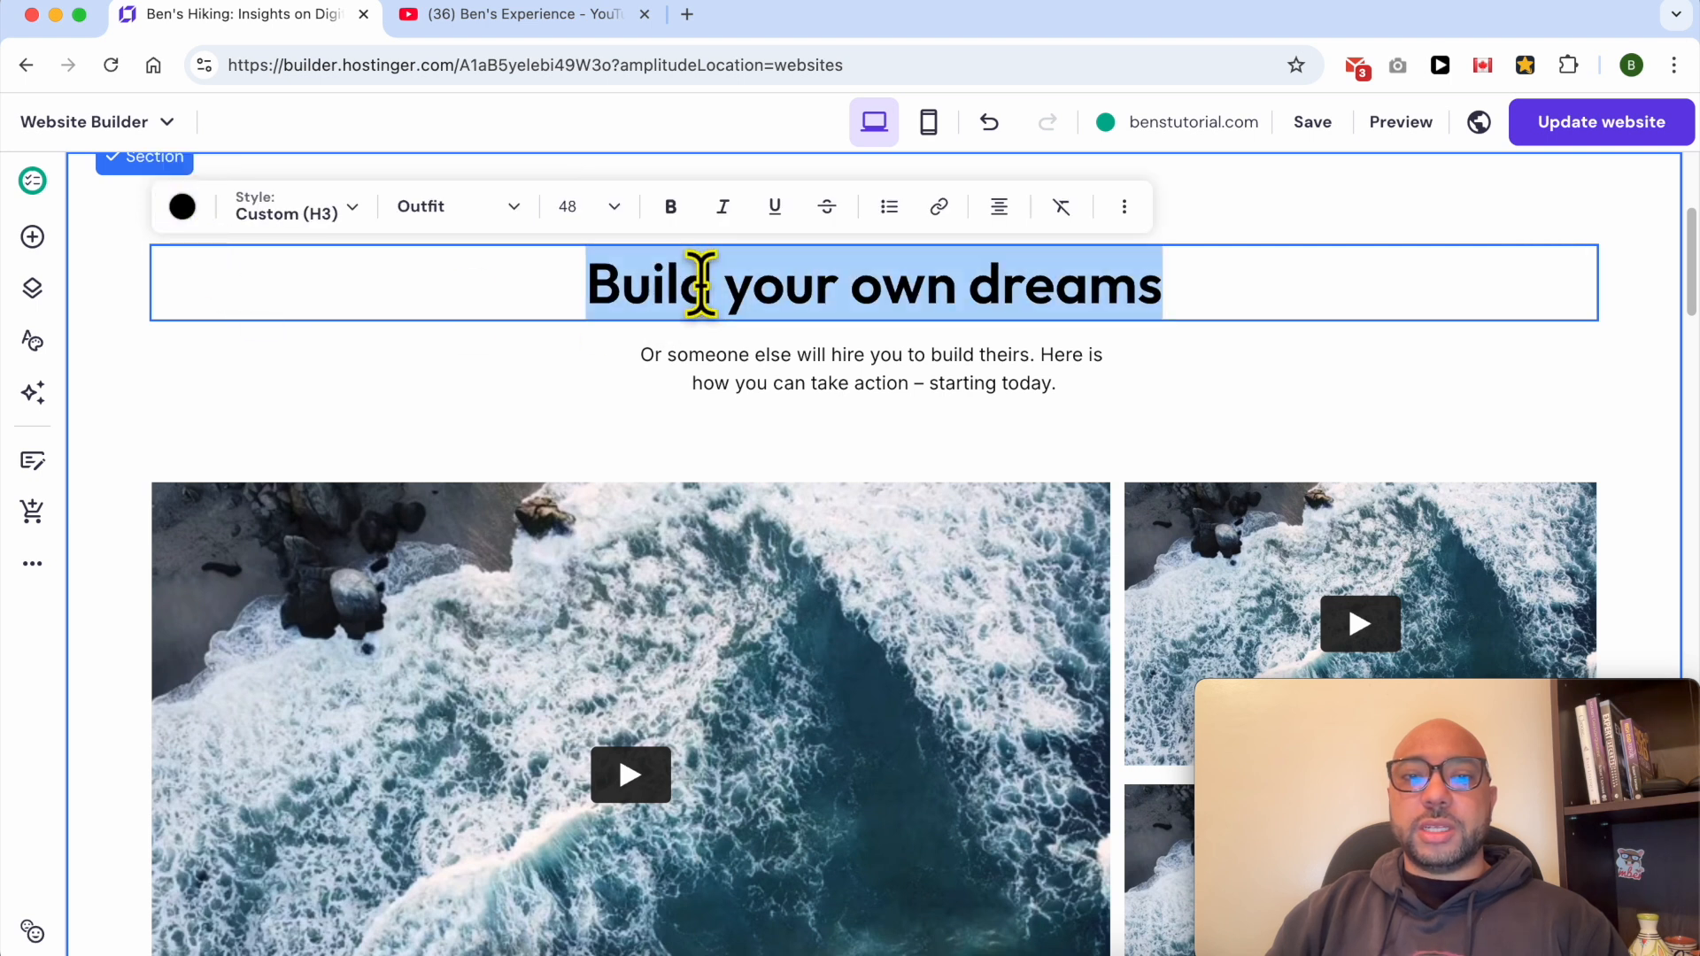
{"action": "left_click", "coordinate": [470, 310]}
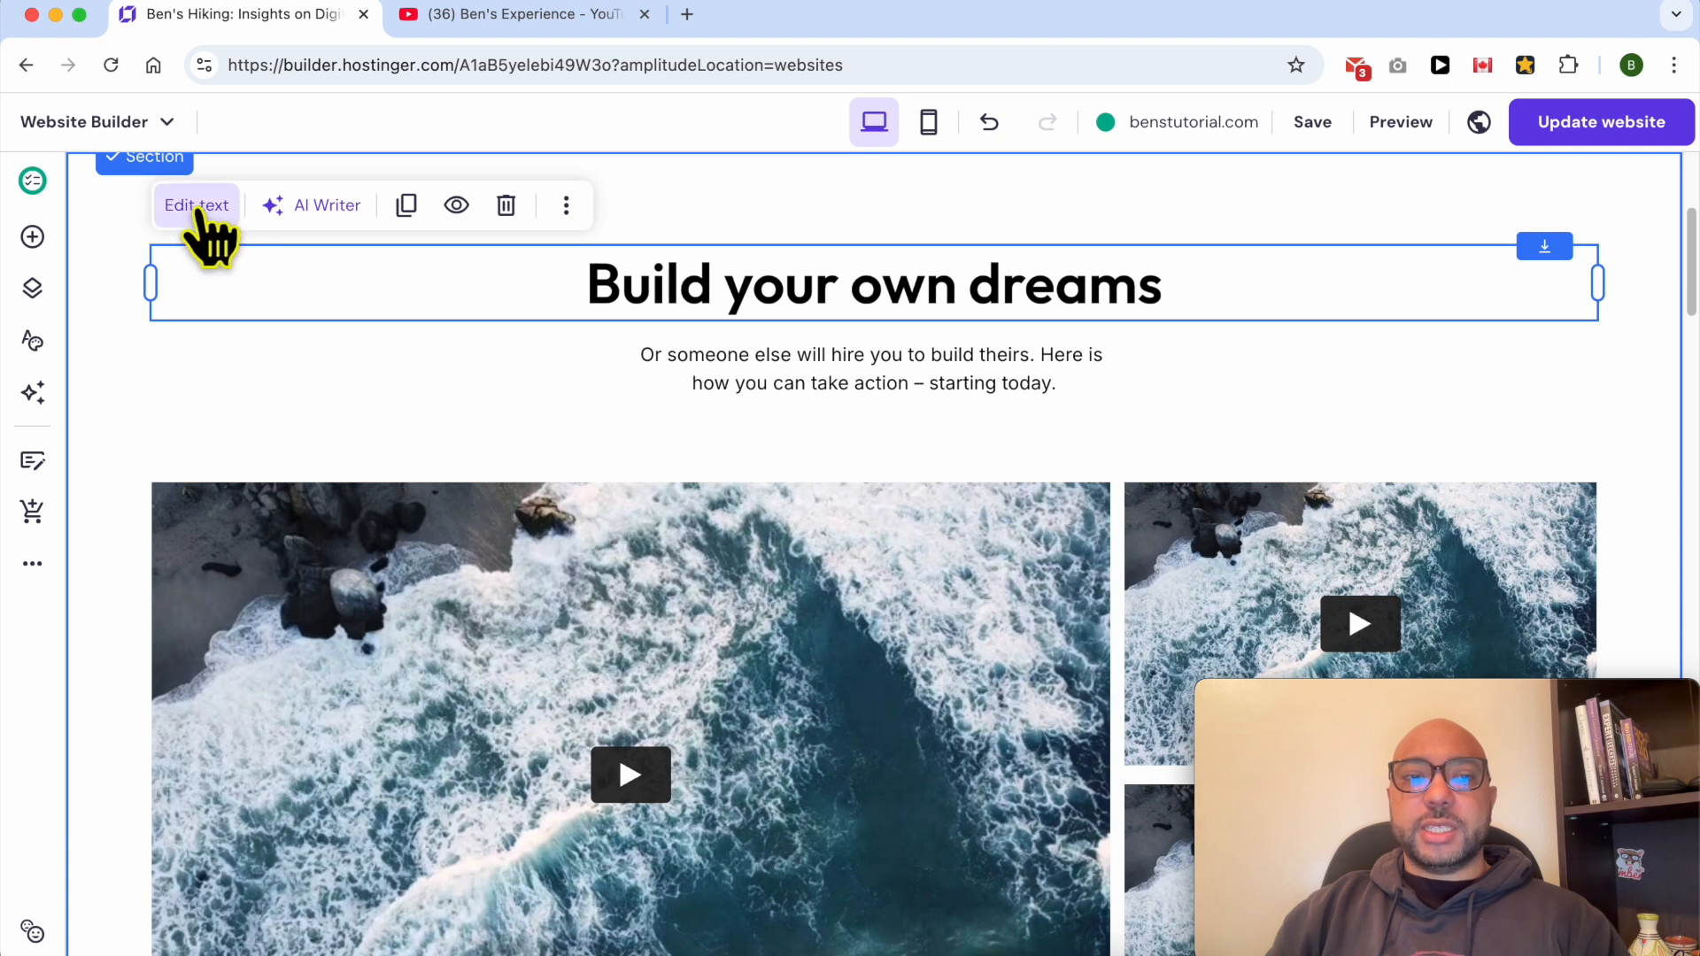
{"action": "left_click", "coordinate": [205, 215]}
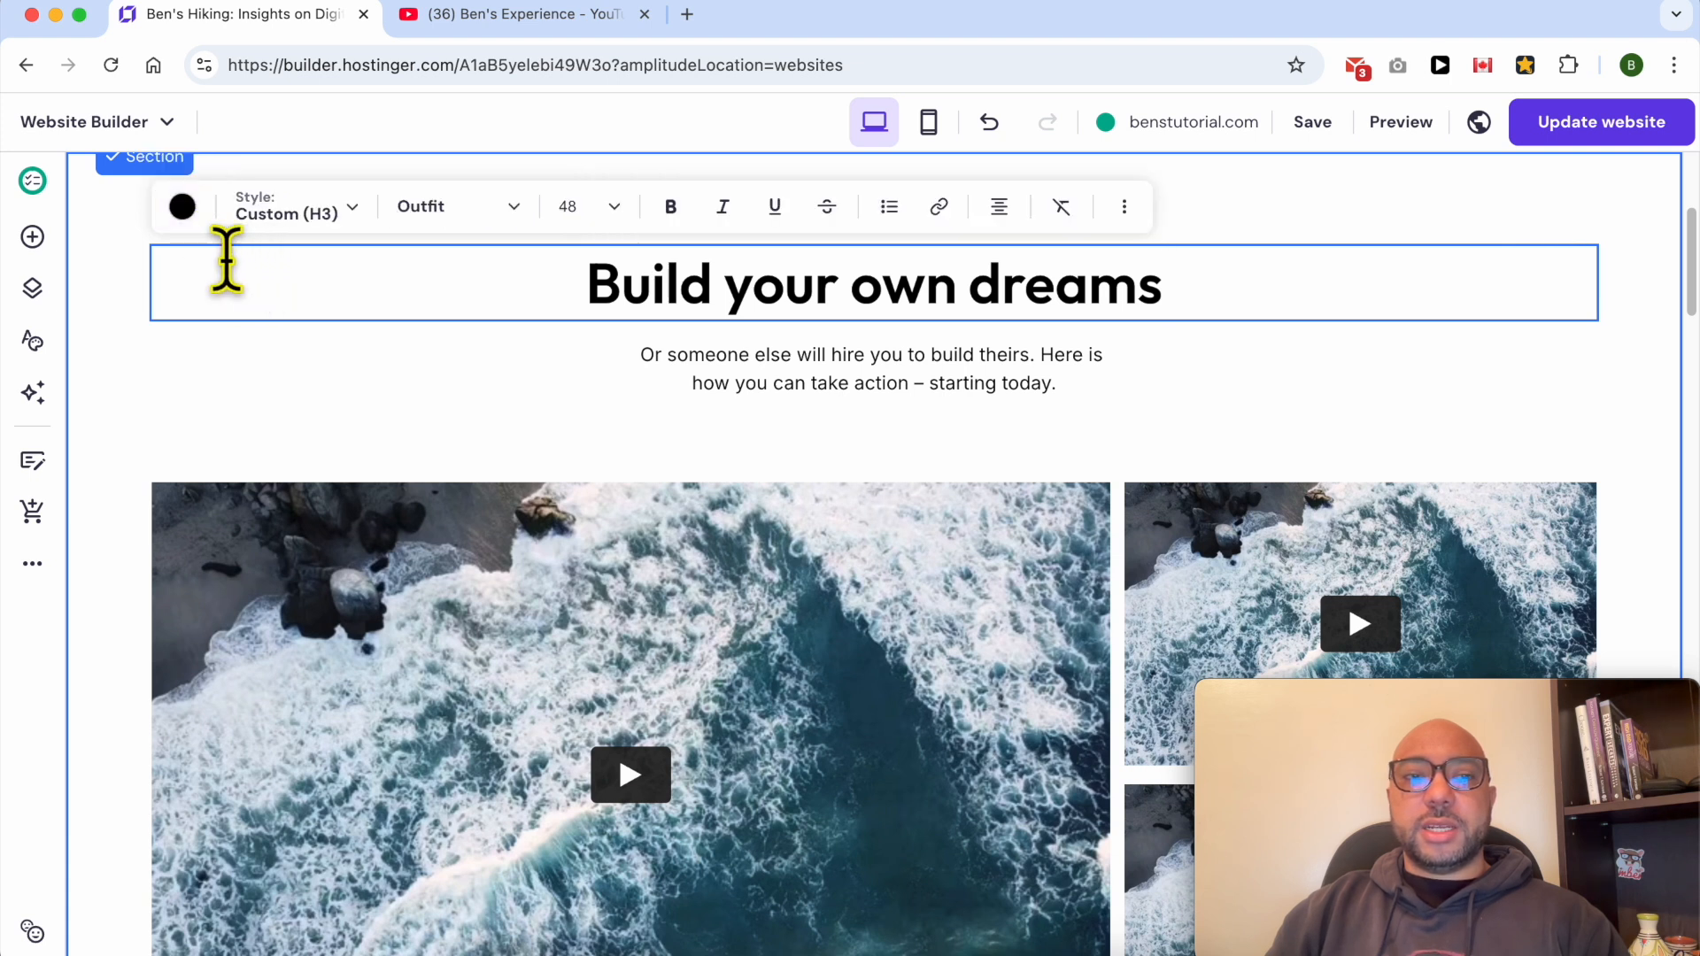
{"action": "left_click", "coordinate": [687, 369]}
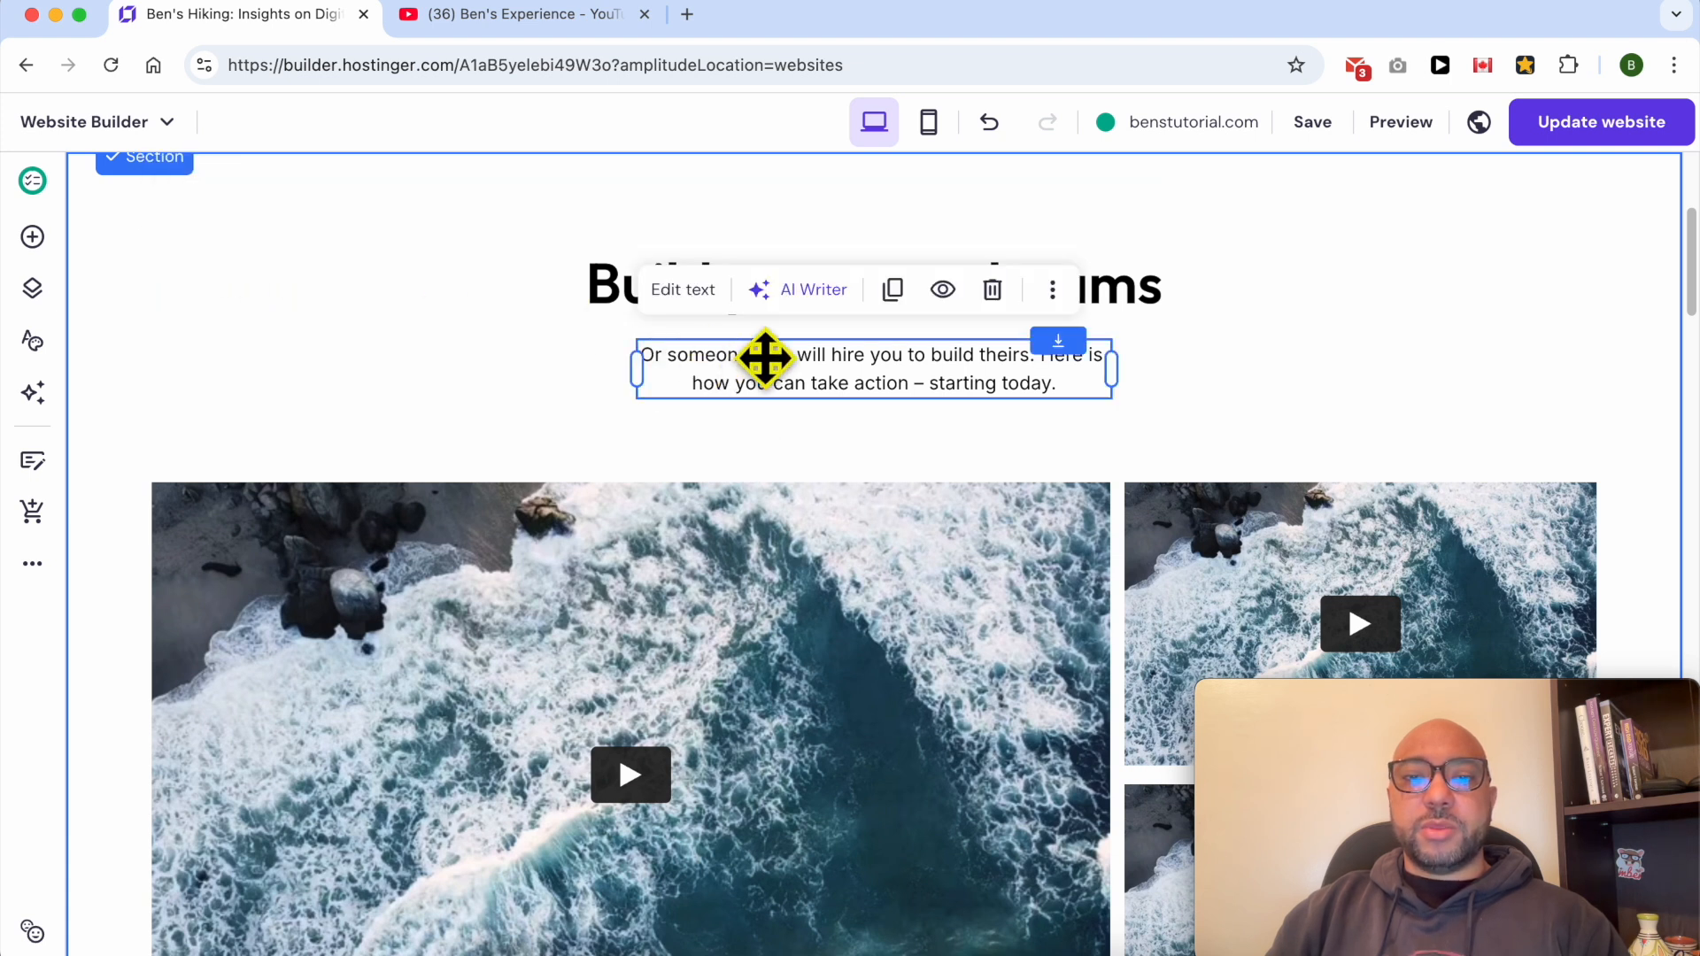
Step: Open the settings of the large video in the new section and go to its video link
{"action": "scroll", "coordinate": [857, 436], "scroll_direction": "down", "scroll_amount": 5}
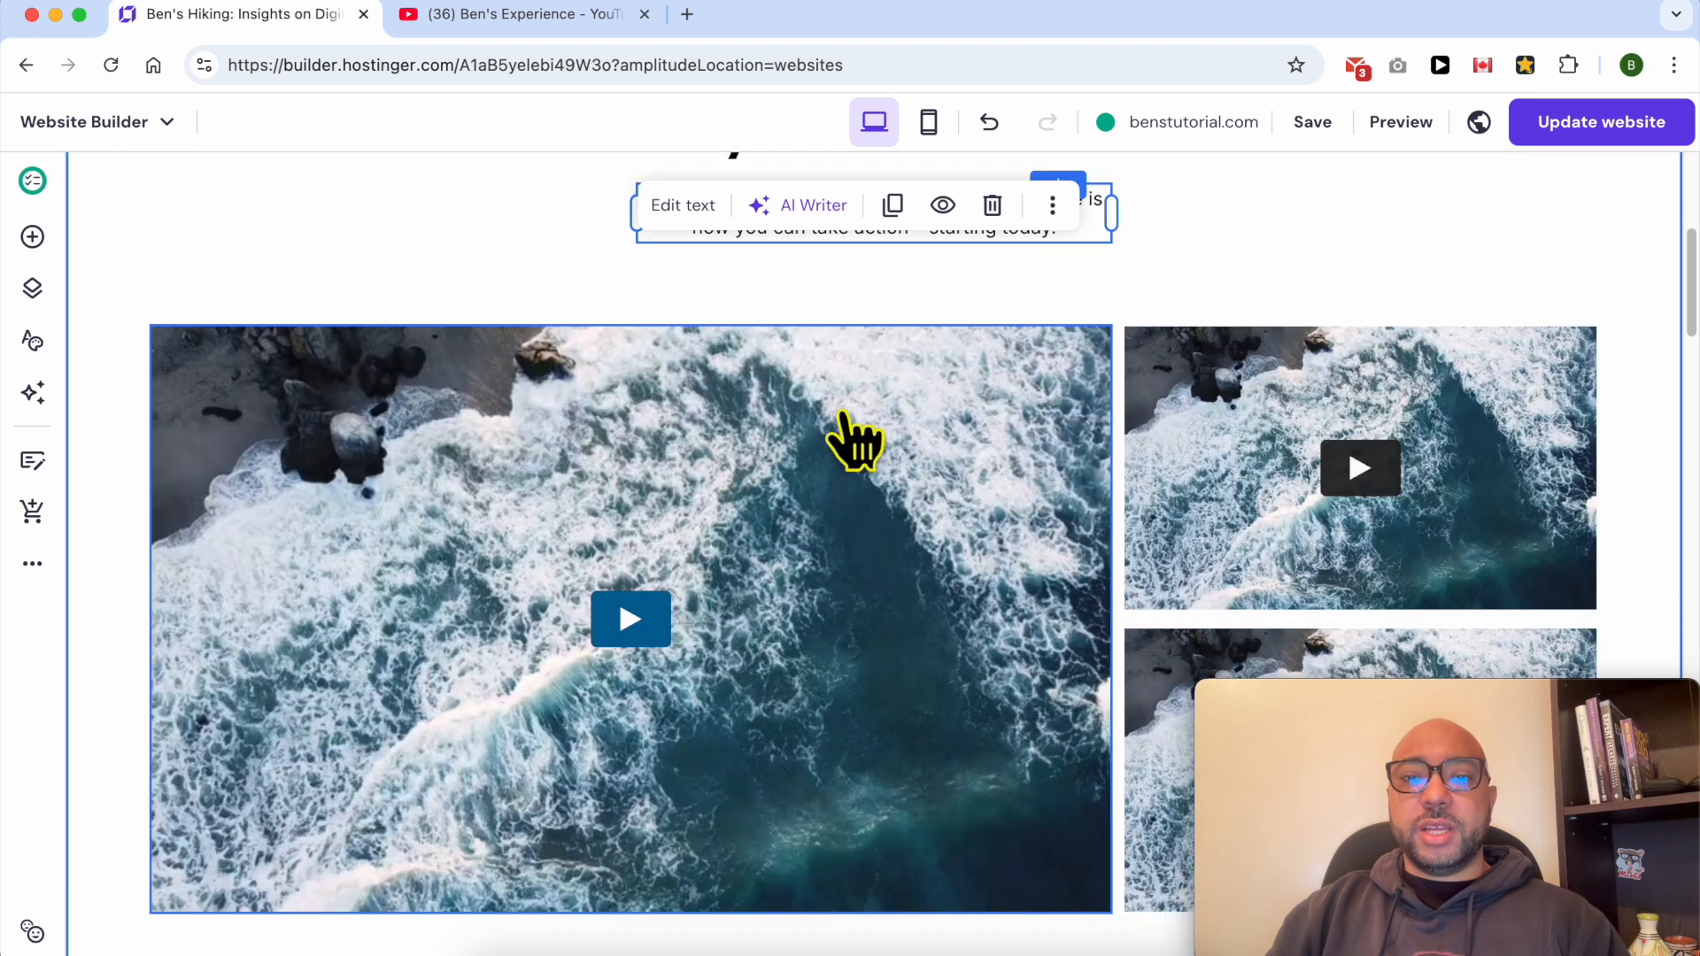
{"action": "left_click", "coordinate": [700, 359]}
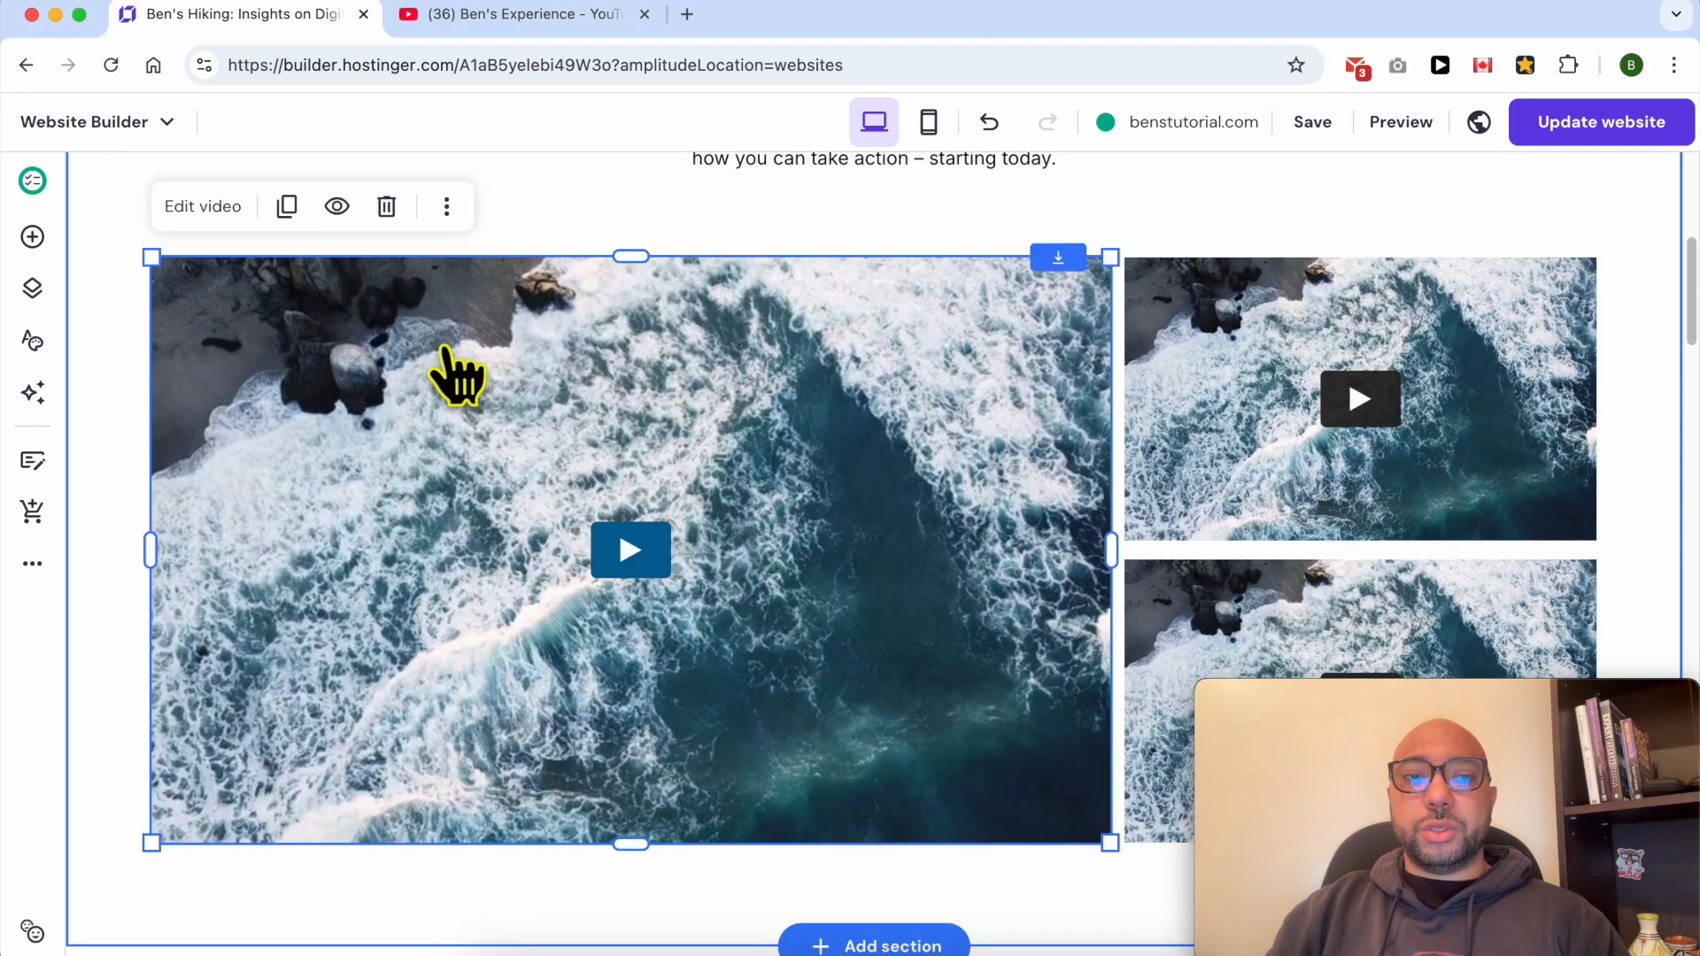
{"action": "left_click", "coordinate": [197, 209]}
{"action": "left_click_drag", "start_coordinate": [1382, 700], "coordinate": [221, 694]}
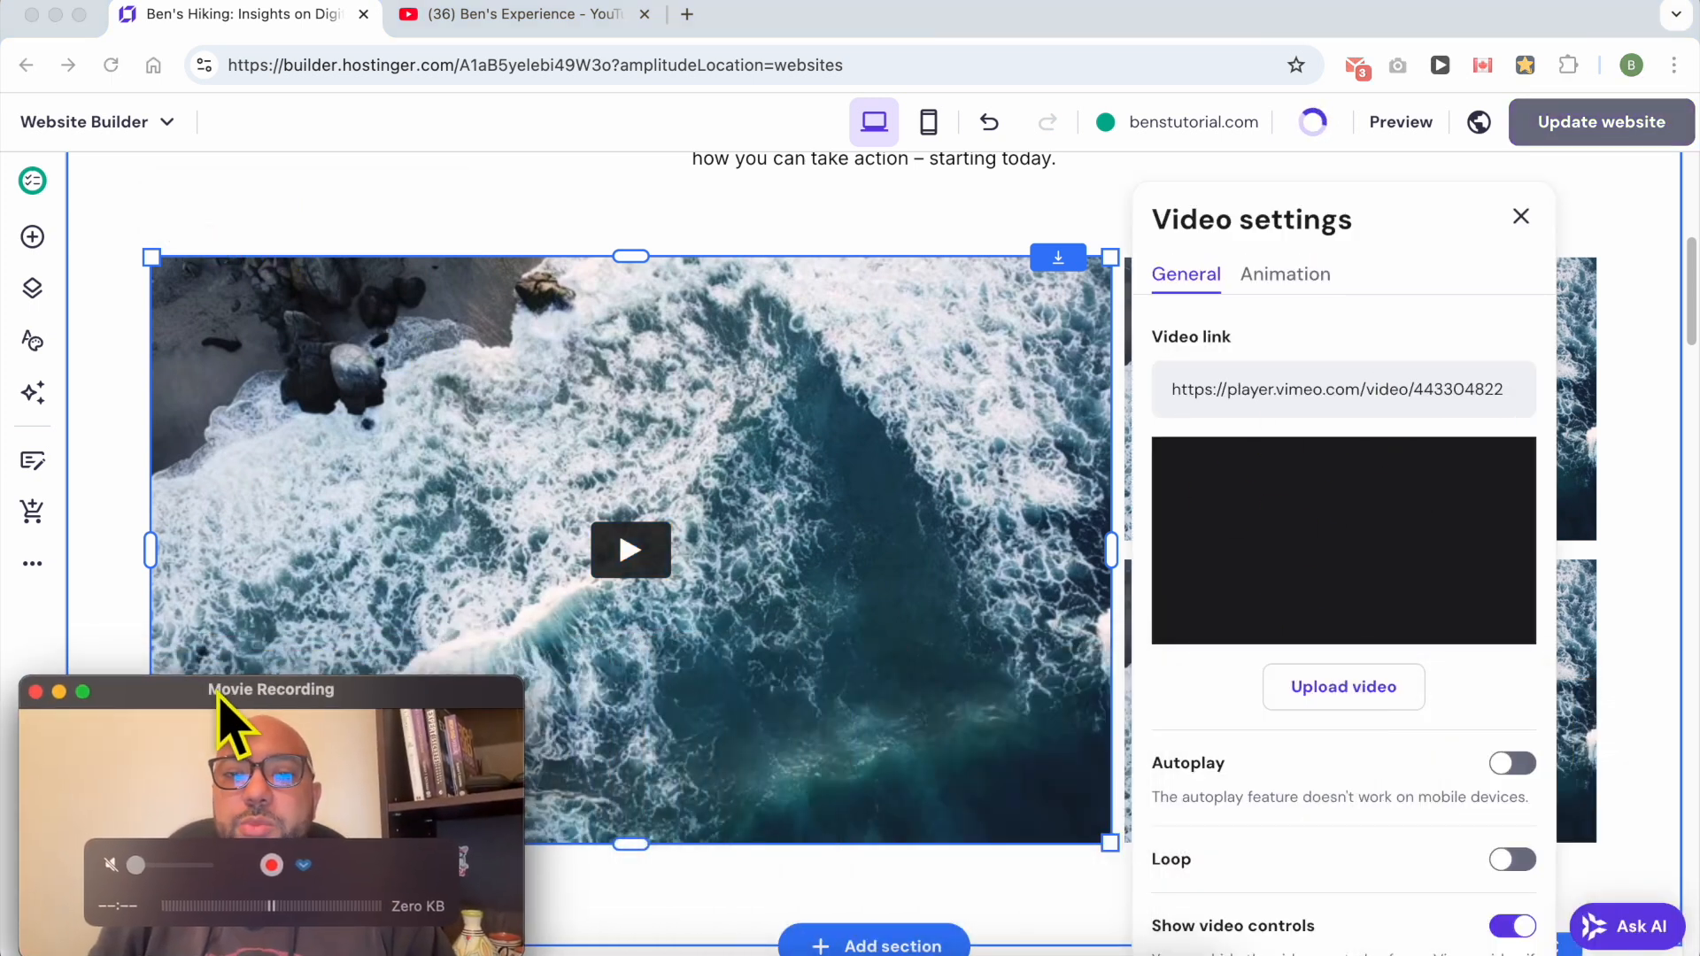
{"action": "double_click", "coordinate": [1289, 388]}
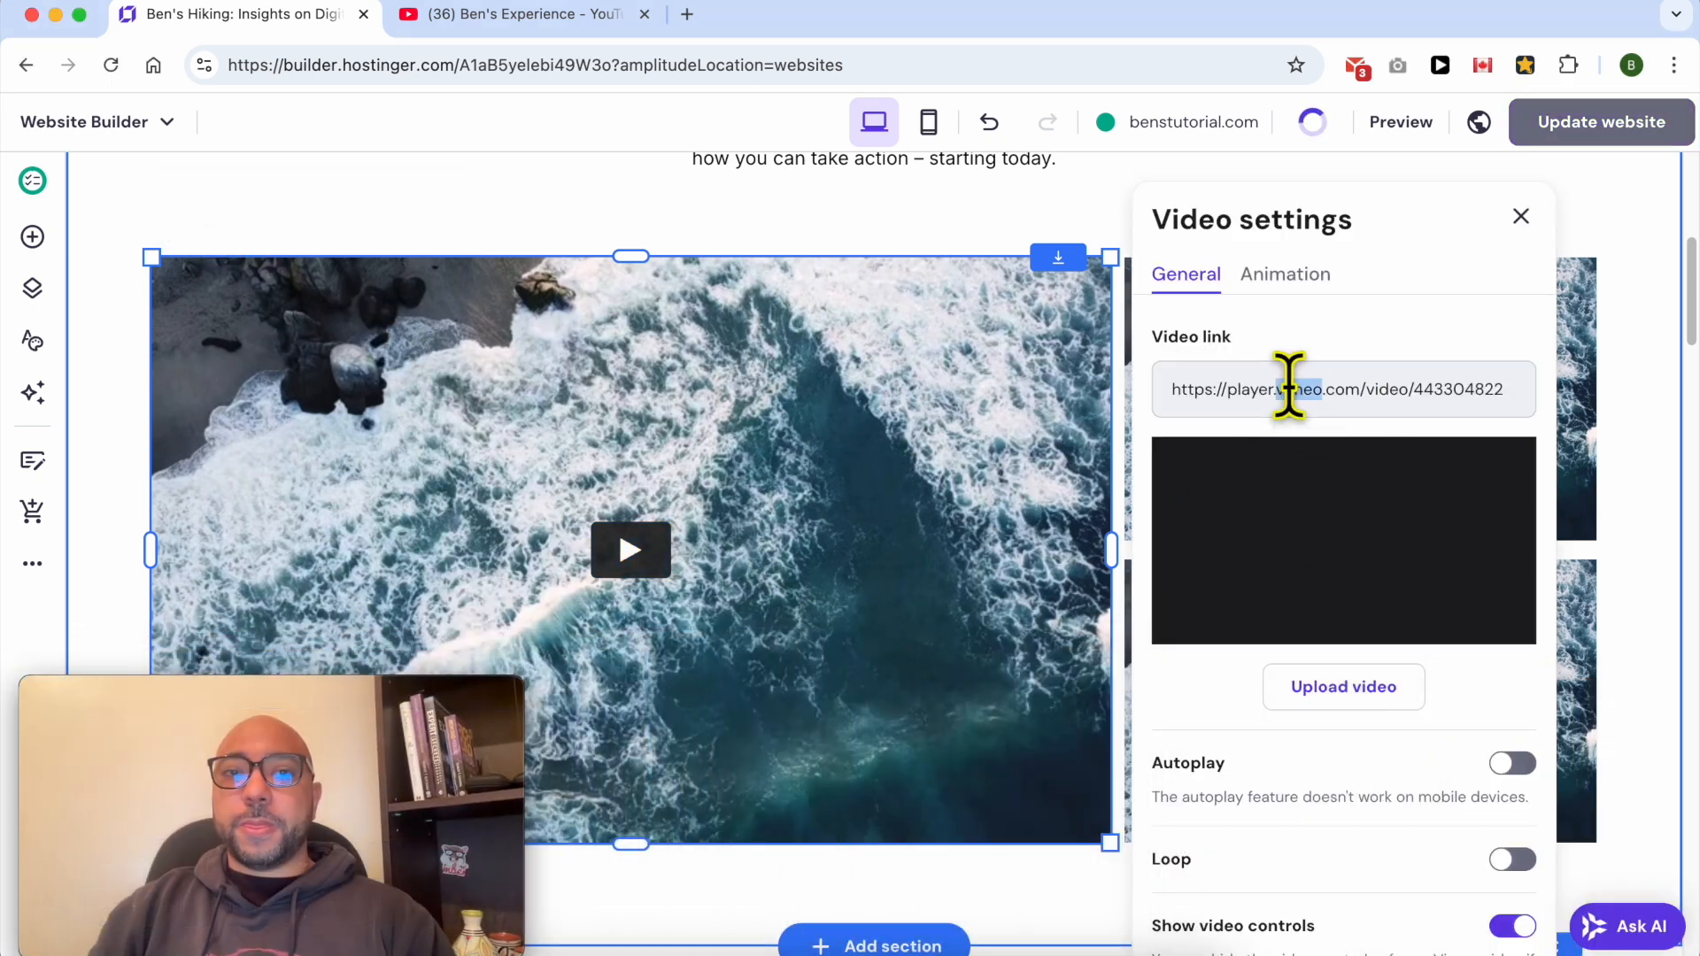
Step: Switch to YouTube, open the "How to Write Arabic in Canva" video and copy its URL
{"action": "left_click", "coordinate": [576, 52]}
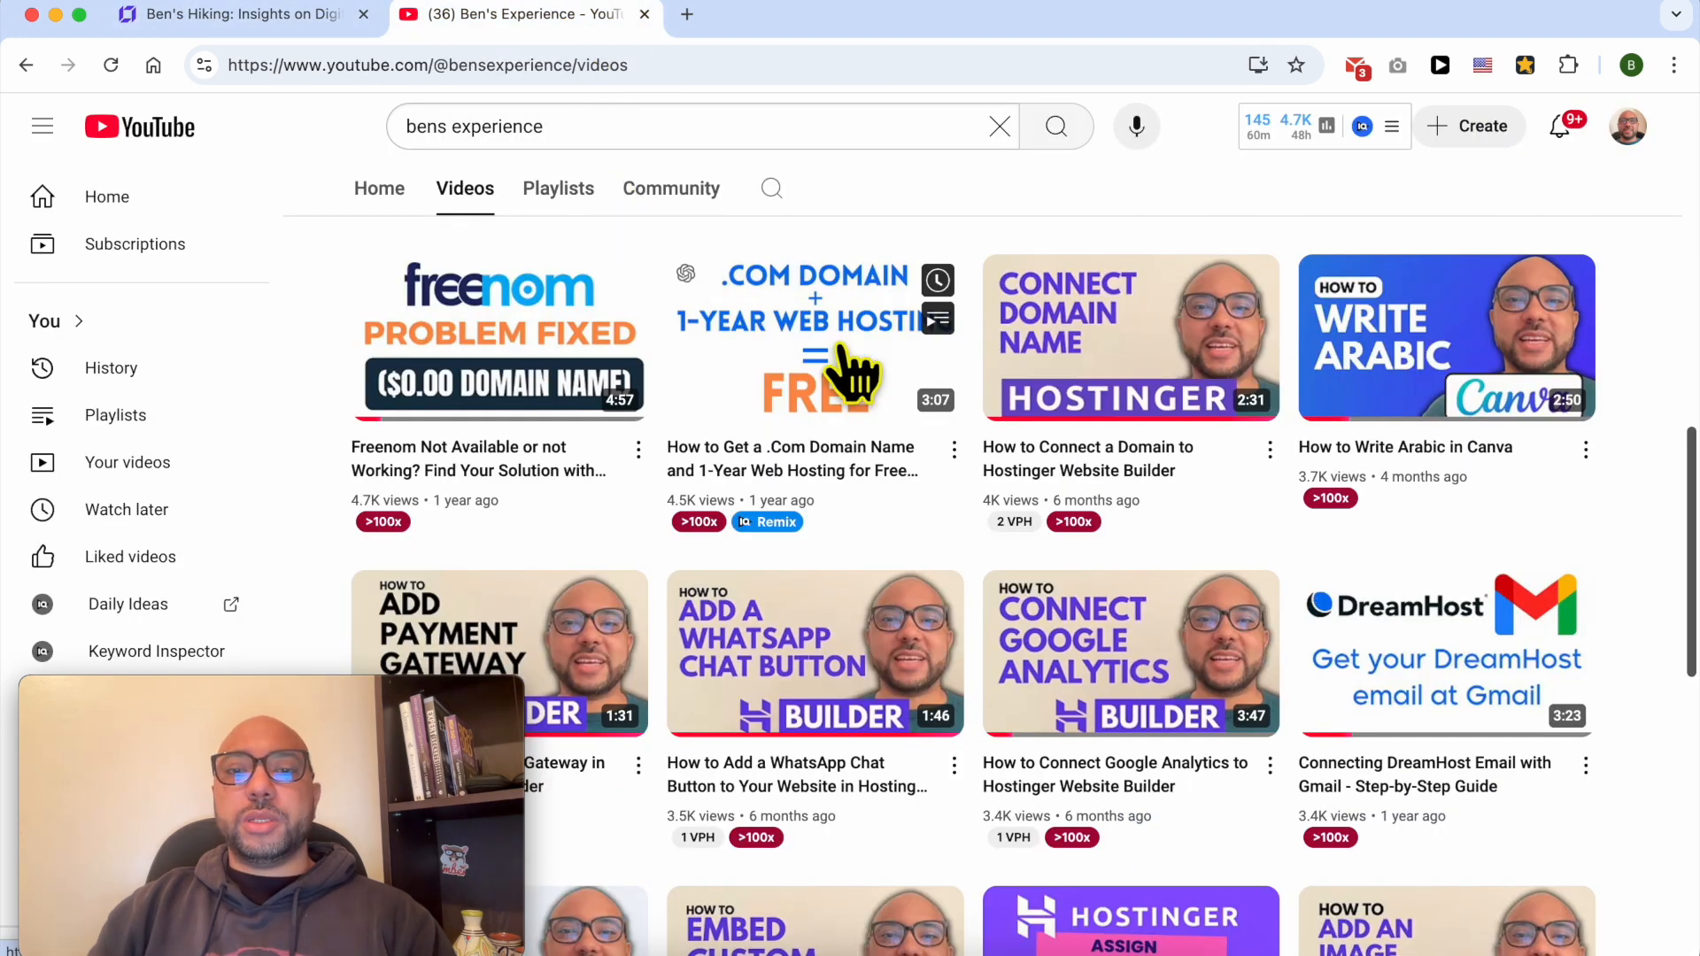
{"action": "right_click", "coordinate": [1419, 309]}
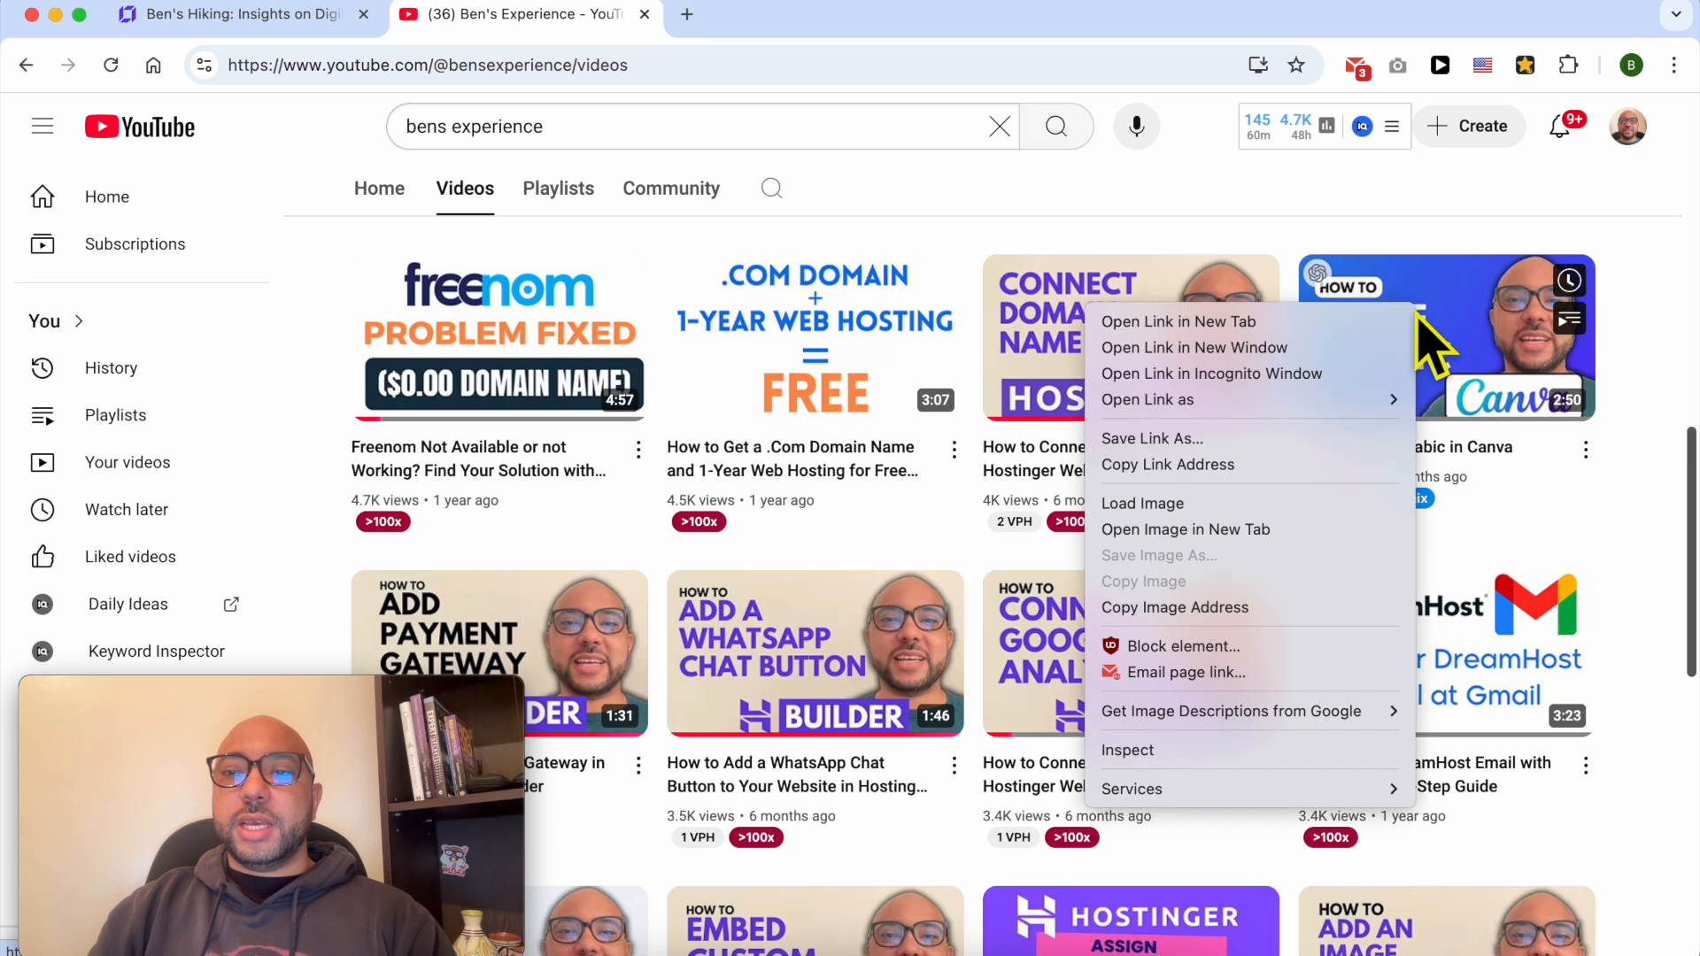
{"action": "left_click", "coordinate": [1176, 466]}
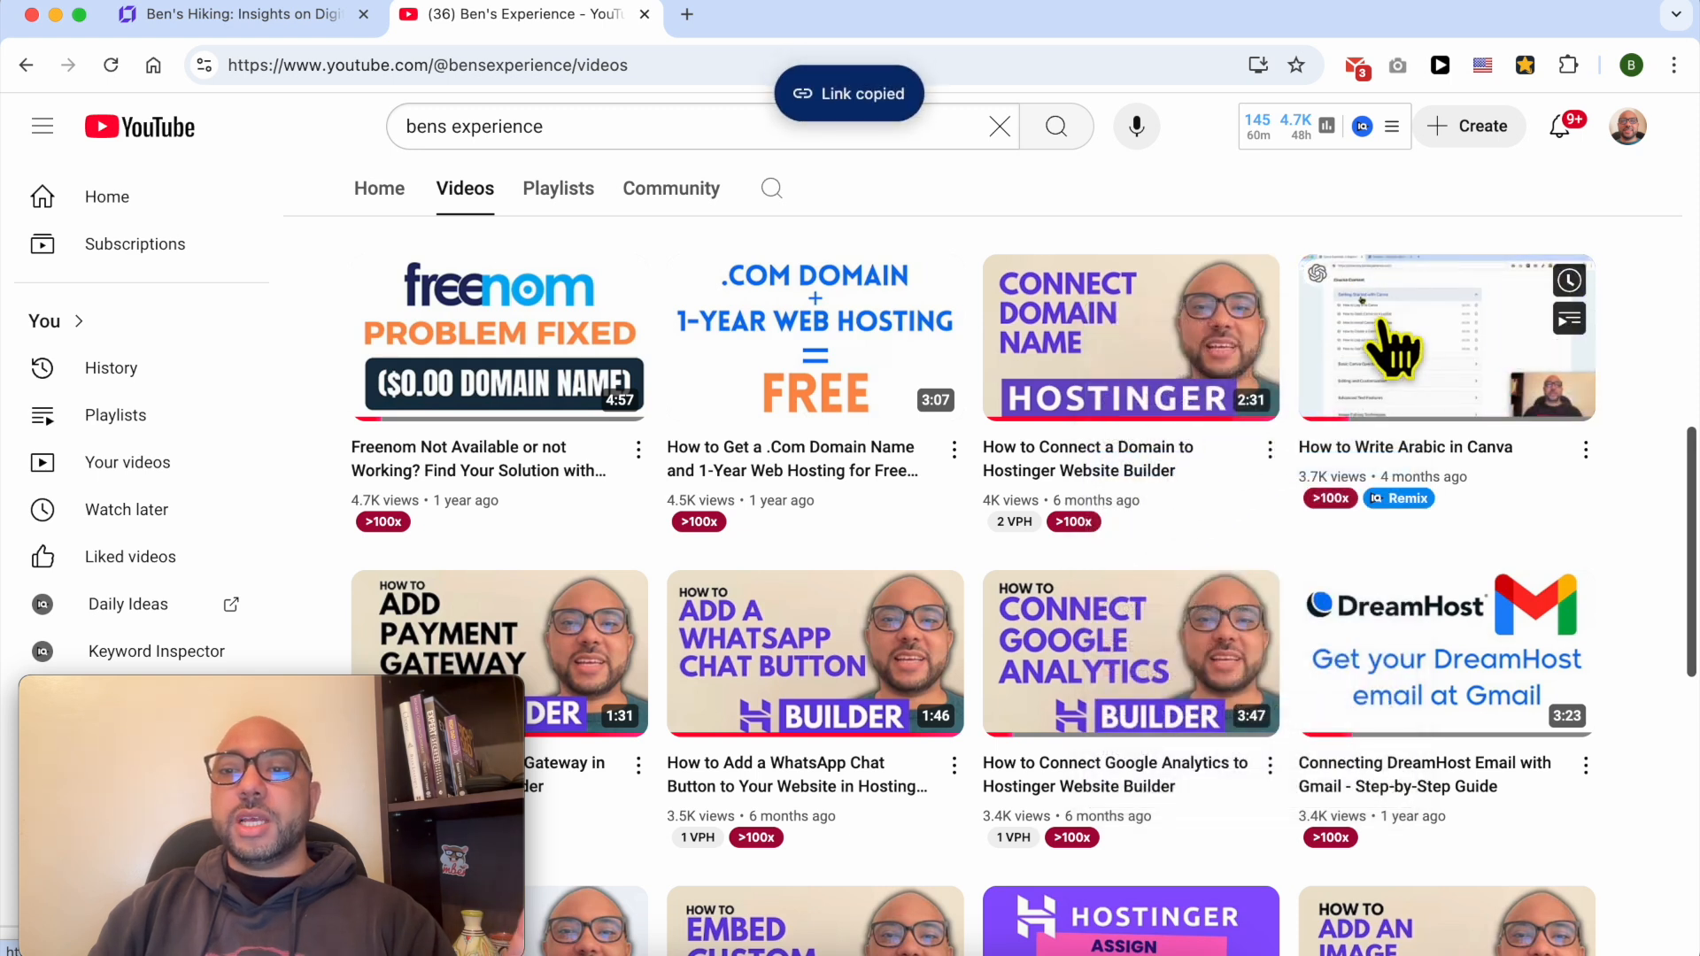
{"action": "left_click", "coordinate": [1383, 334]}
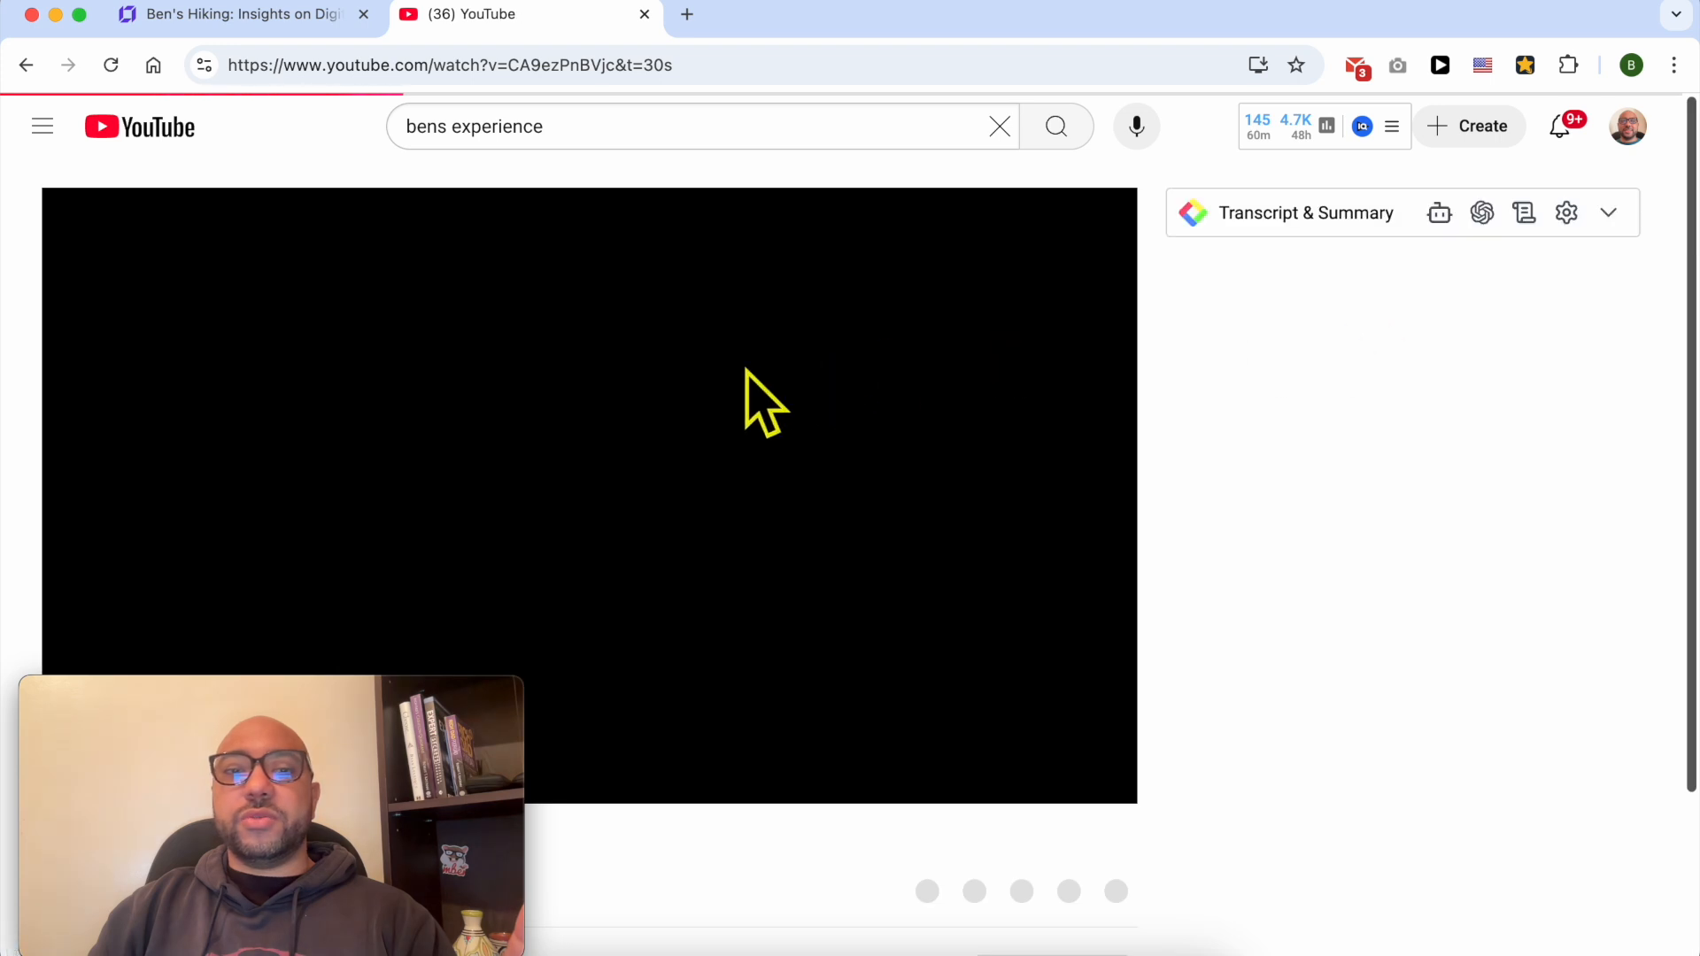
{"action": "right_click", "coordinate": [464, 65]}
{"action": "left_click", "coordinate": [514, 264]}
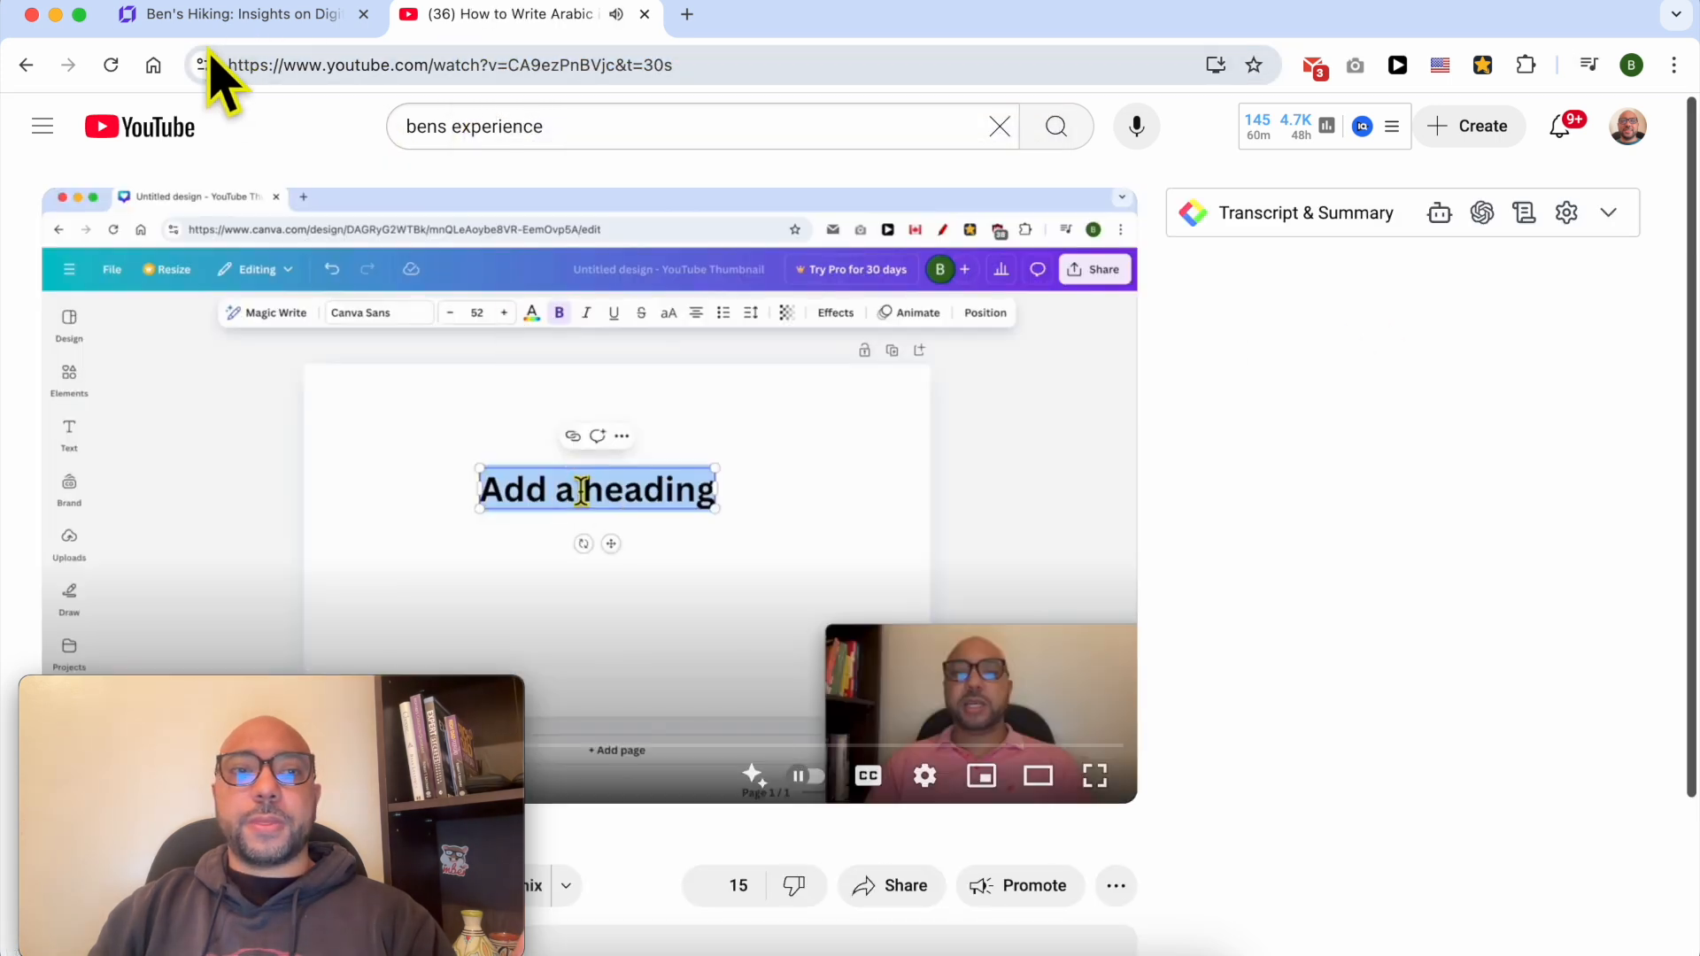
Step: Return to the website builder and replace the large video's link with the copied YouTube URL
{"action": "left_click", "coordinate": [199, 24]}
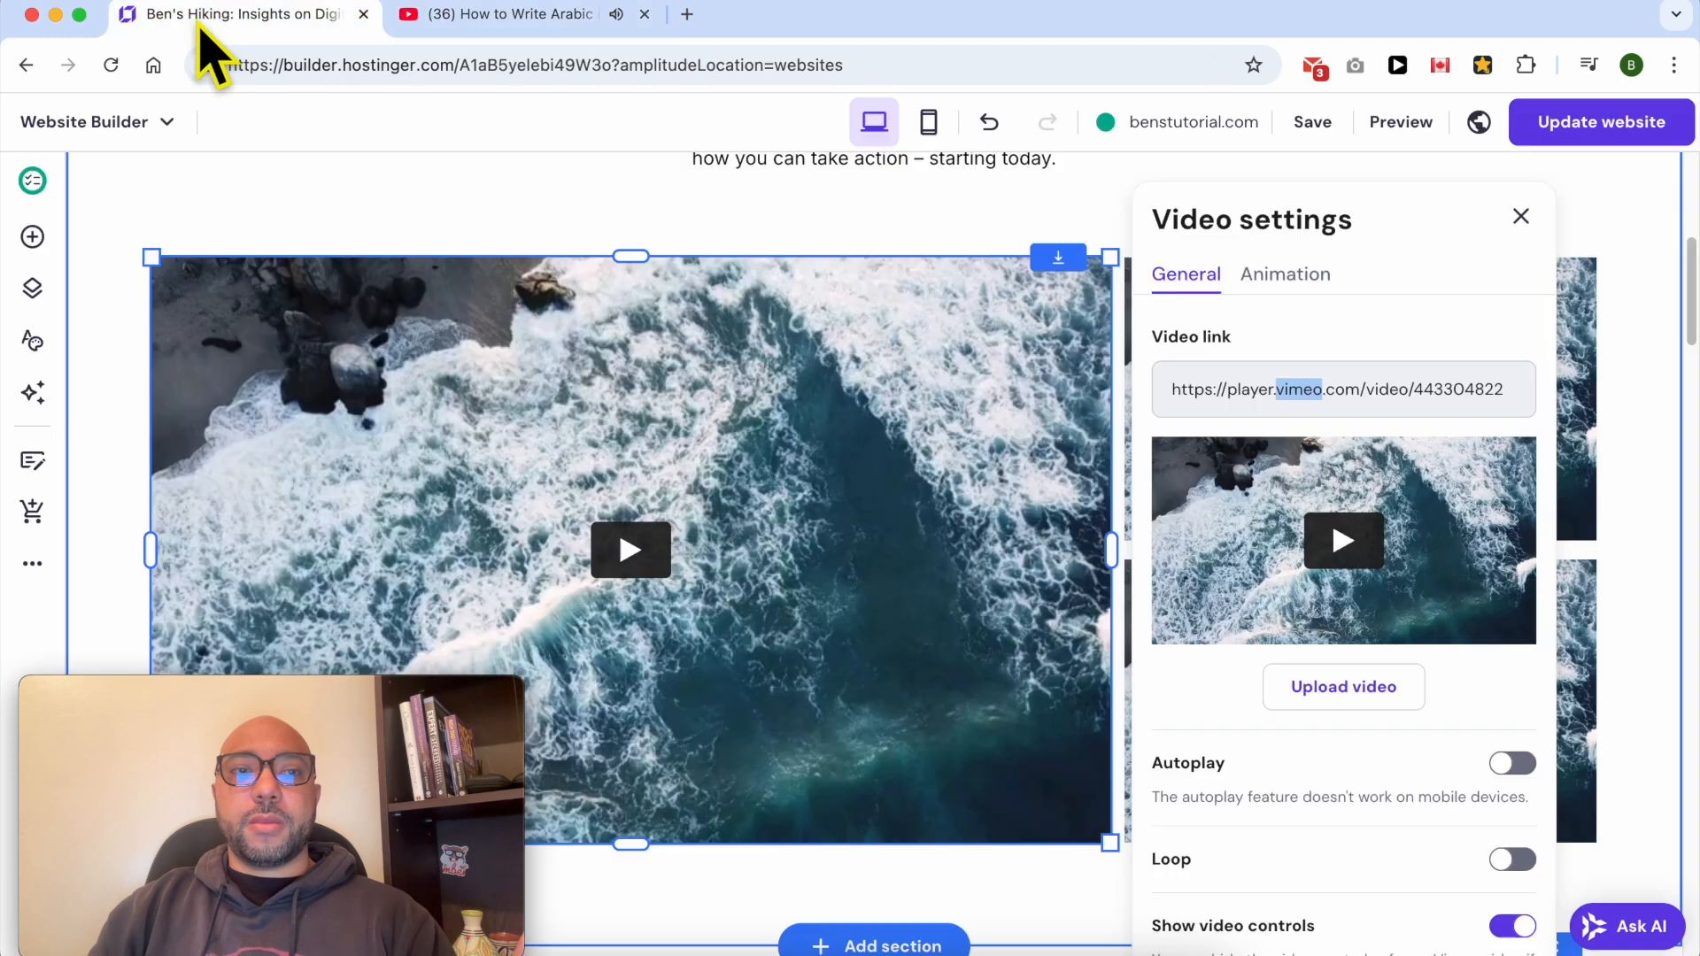
{"action": "triple_click", "coordinate": [1219, 383]}
{"action": "right_click", "coordinate": [1220, 383]}
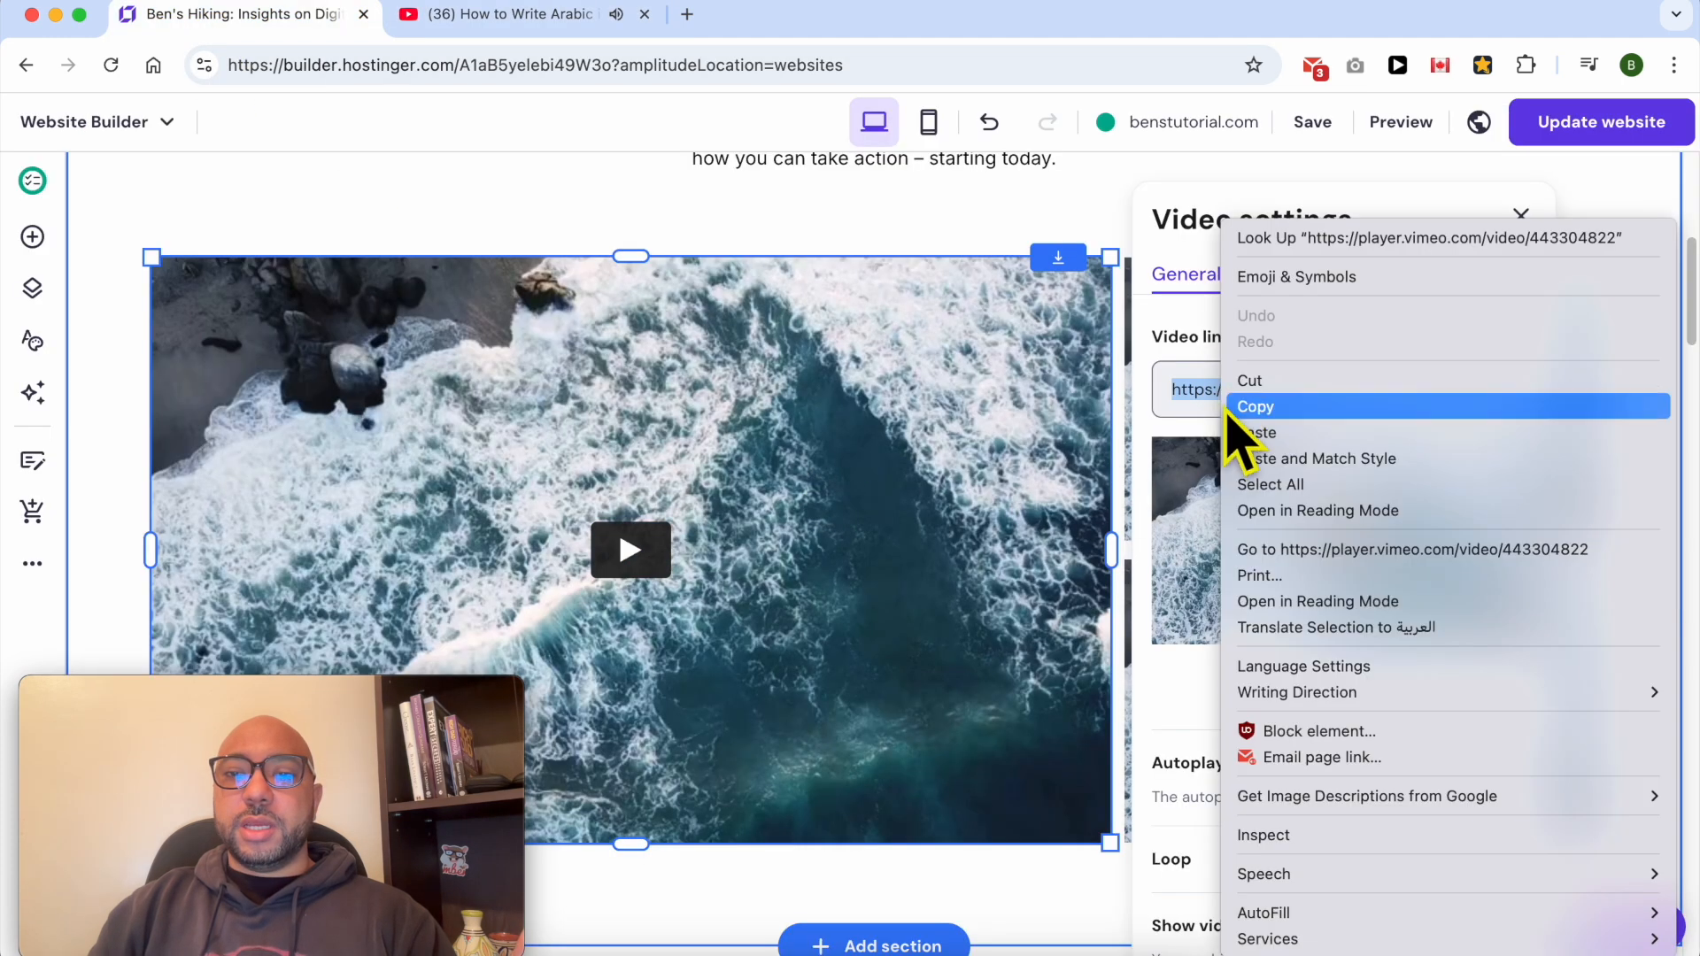
{"action": "left_click", "coordinate": [1244, 430]}
{"action": "left_click", "coordinate": [1255, 424]}
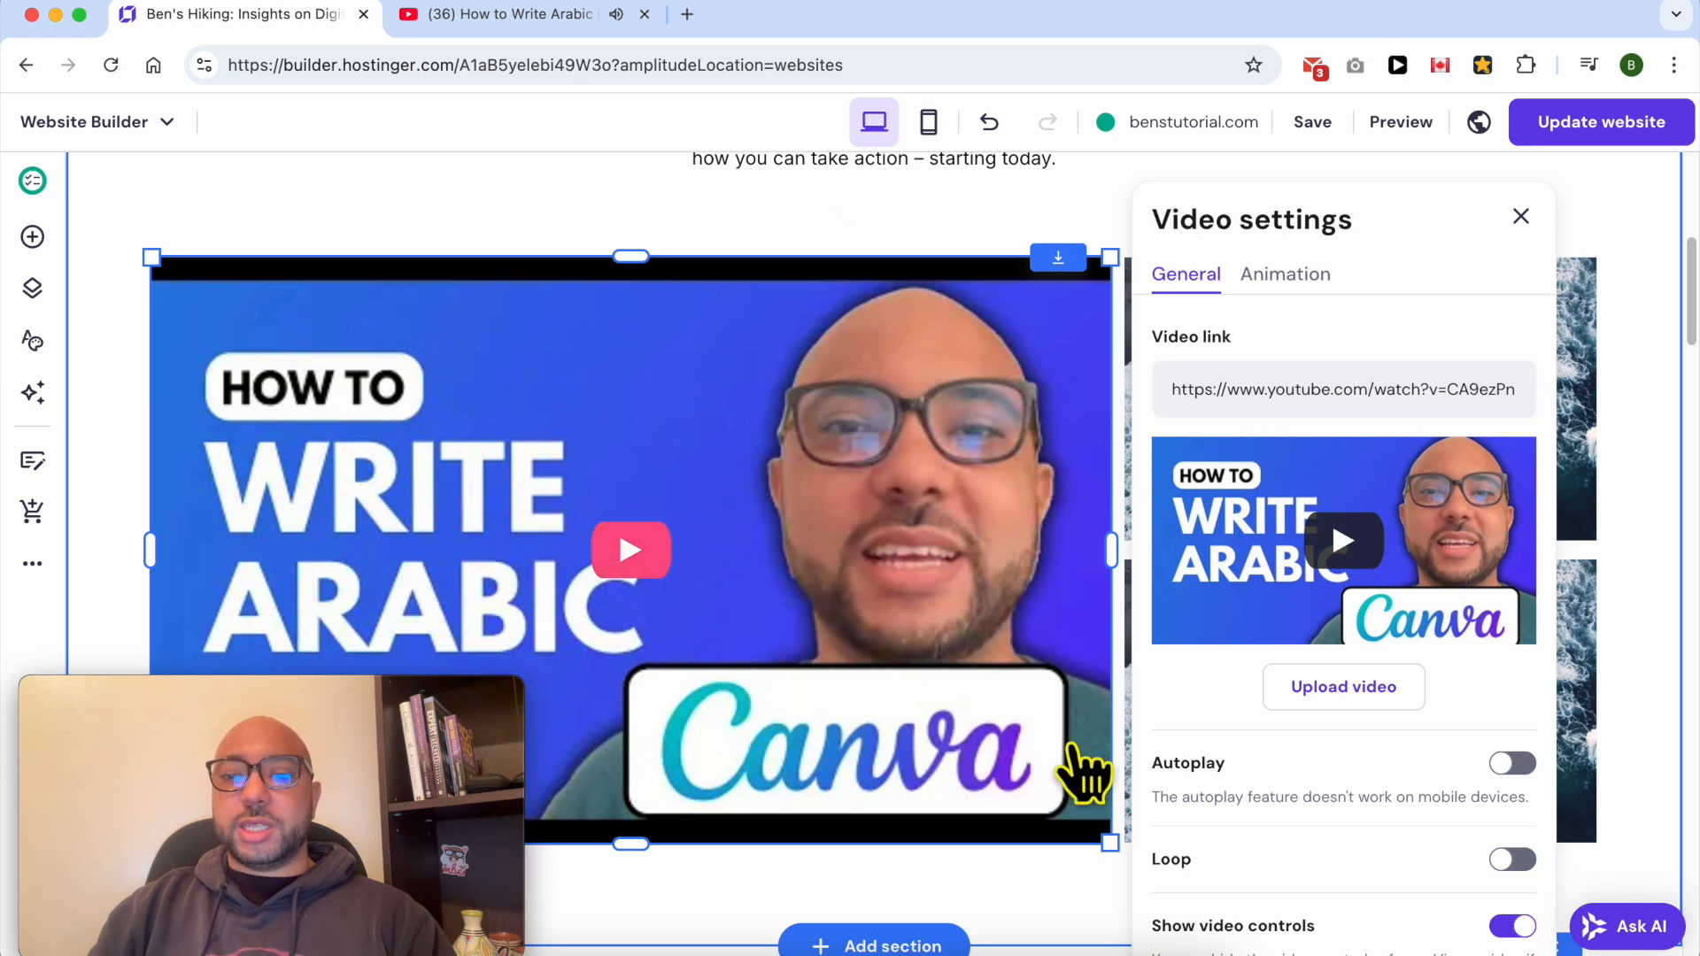
Step: Turn on autoplay for the large video
{"action": "scroll", "coordinate": [1368, 779], "scroll_direction": "up", "scroll_amount": 1}
{"action": "scroll", "coordinate": [1375, 787], "scroll_direction": "down", "scroll_amount": 1}
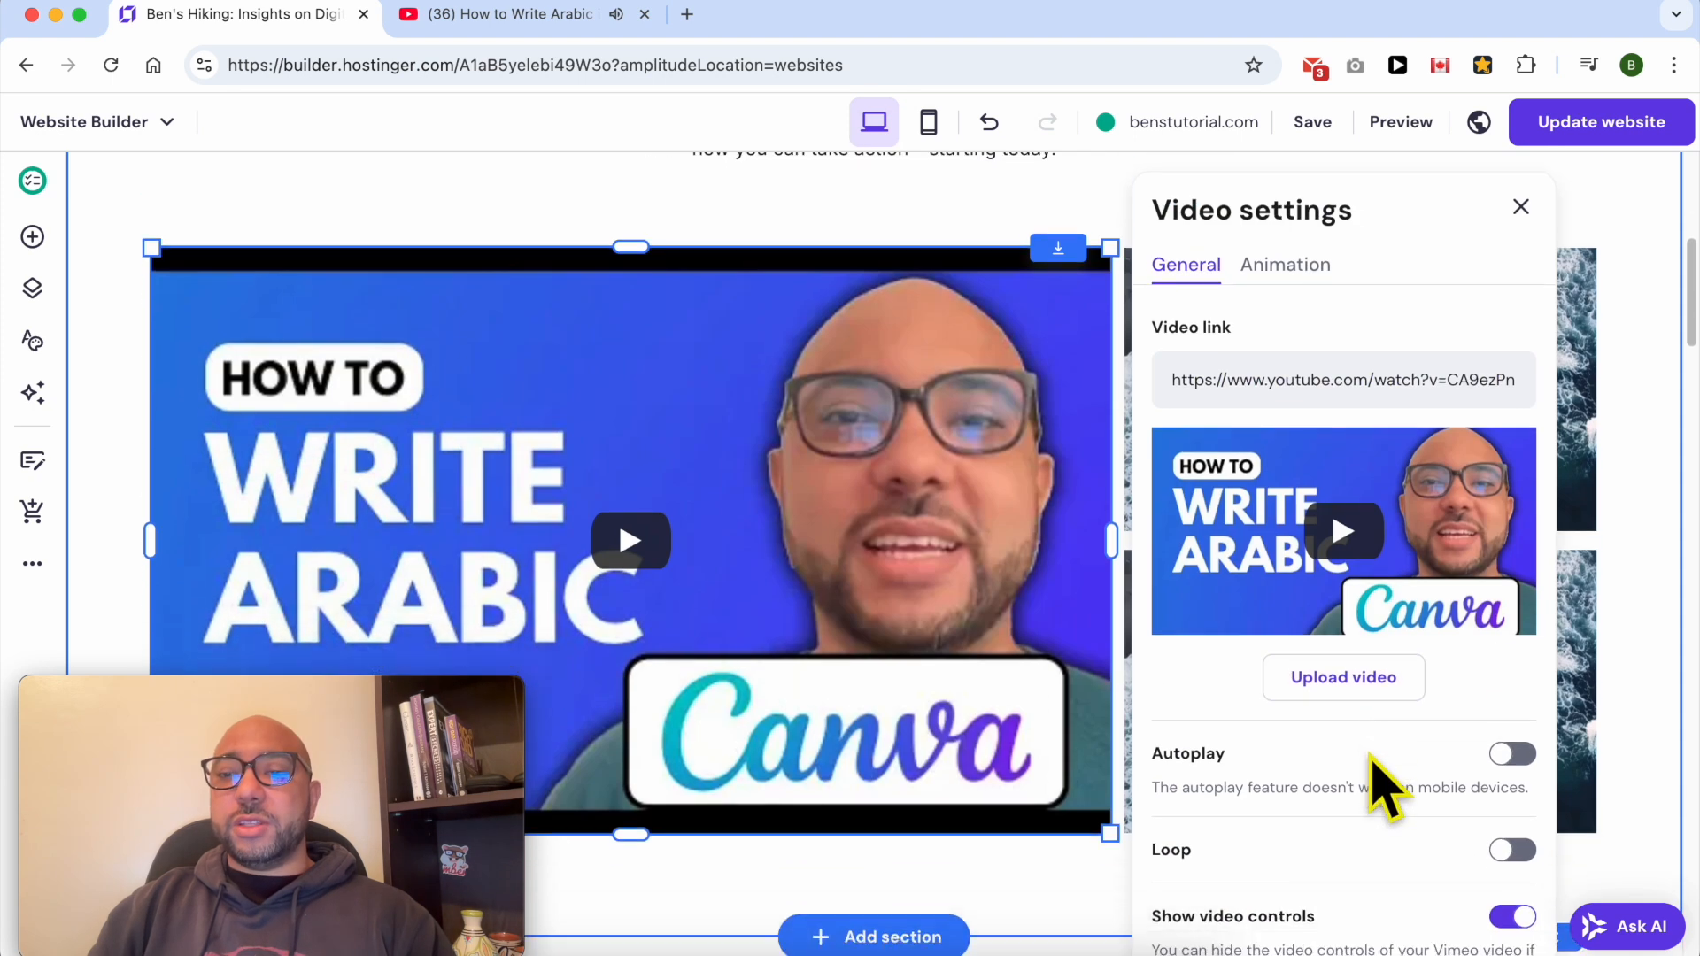
{"action": "scroll", "coordinate": [1375, 771], "scroll_direction": "down", "scroll_amount": 1}
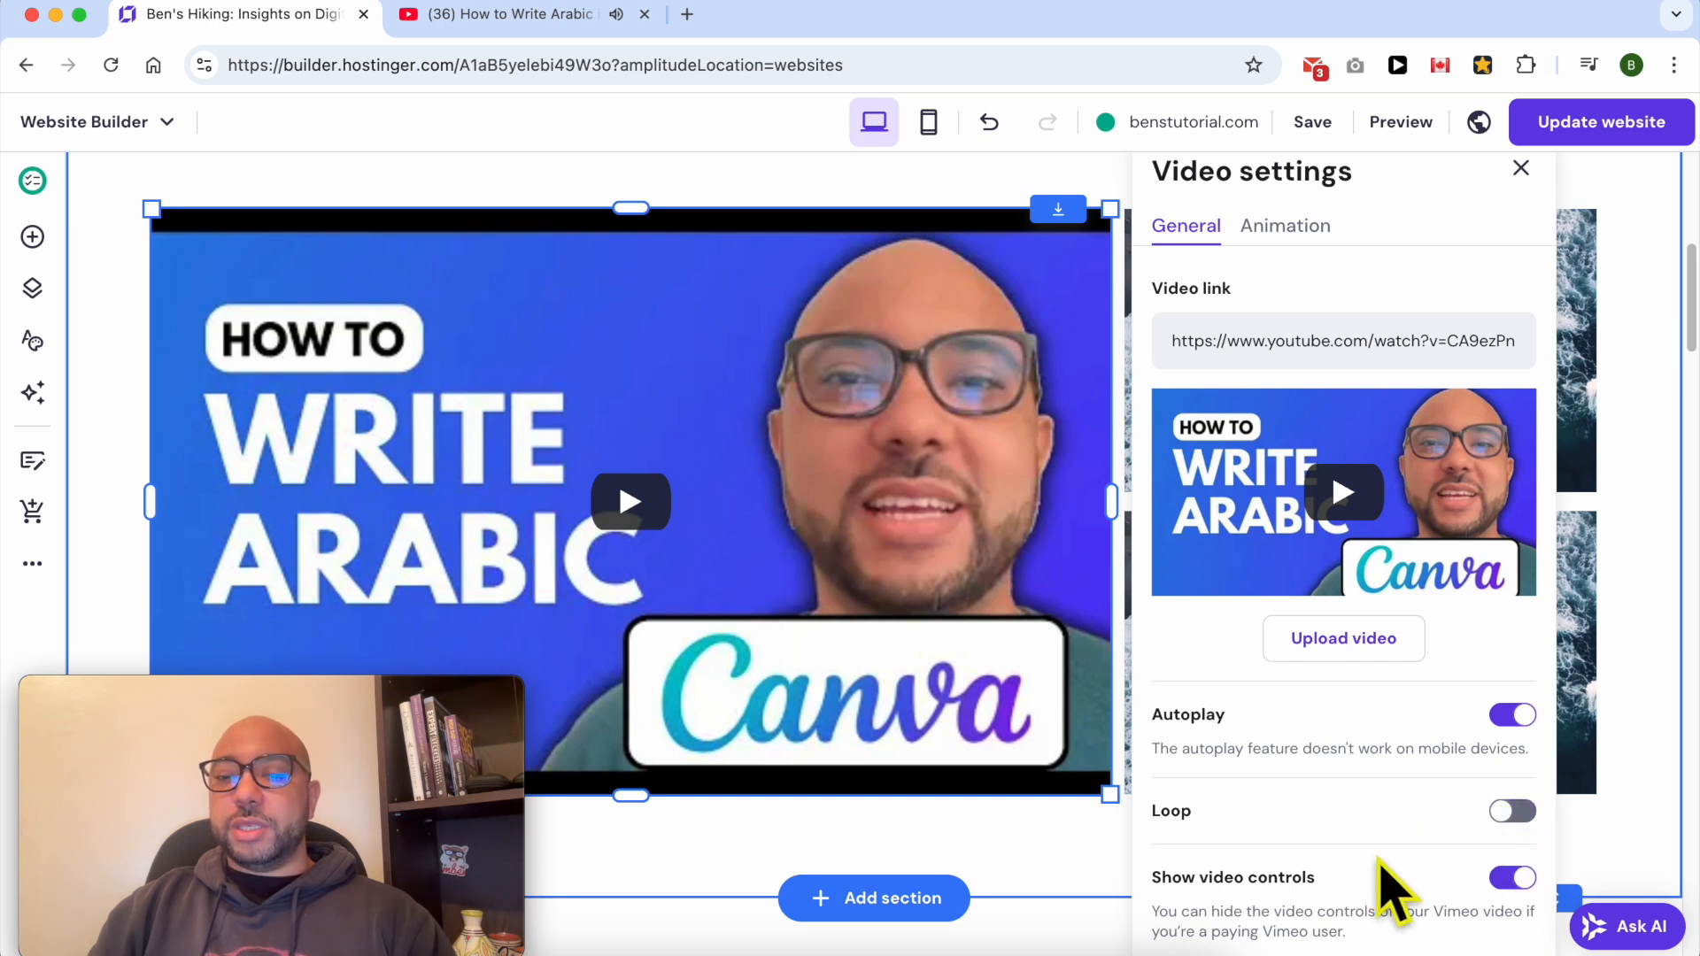
{"action": "scroll", "coordinate": [1374, 880], "scroll_direction": "down", "scroll_amount": 1}
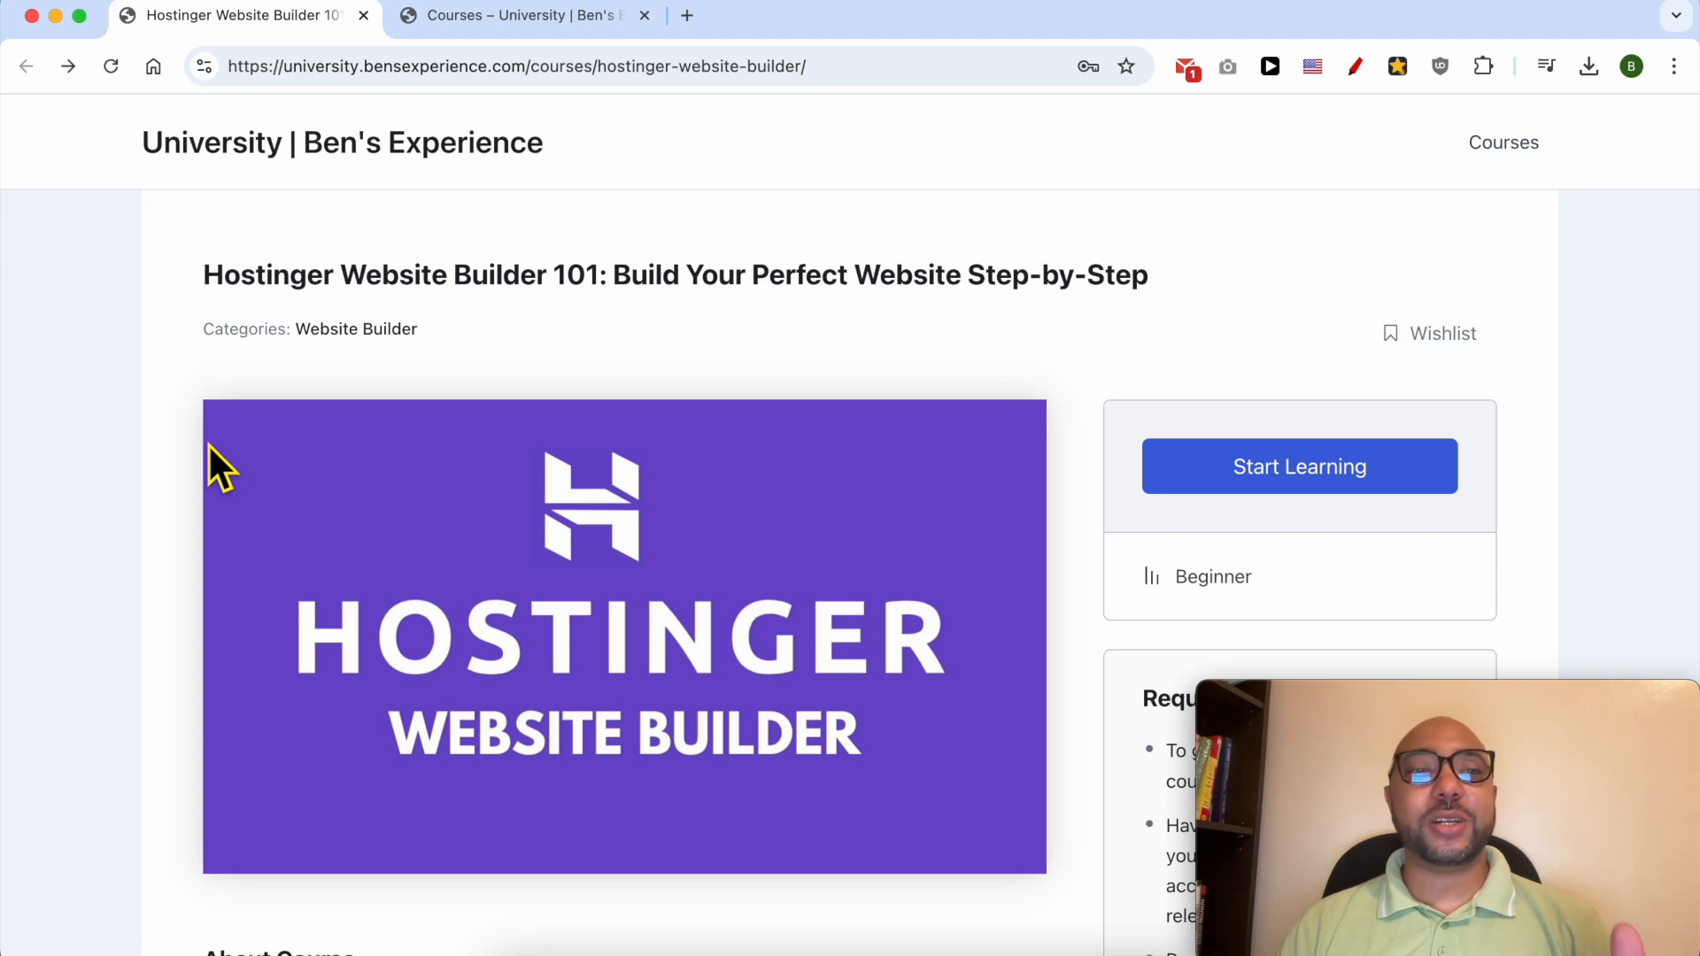
Step: Examine the Hostinger Website Builder 101 course page on university.bensexperience.com, including its title, description and Getting Started lessons
{"action": "left_click_drag", "start_coordinate": [180, 294], "coordinate": [405, 301]}
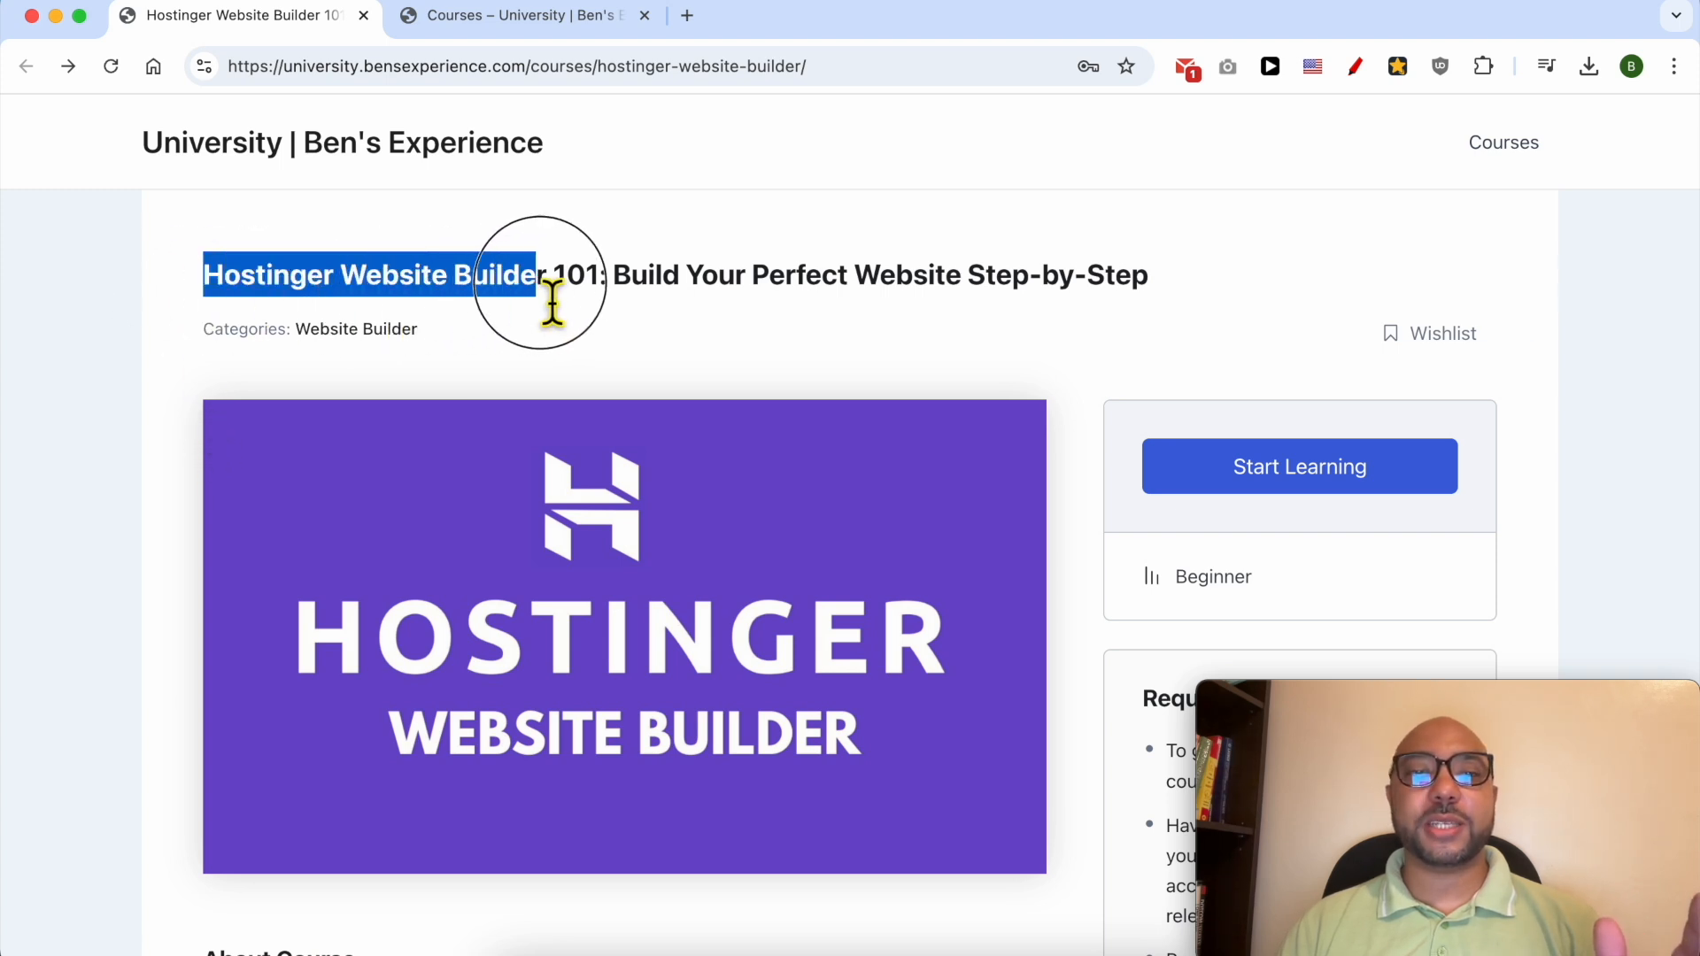
{"action": "left_click_drag", "start_coordinate": [564, 297], "coordinate": [564, 297]}
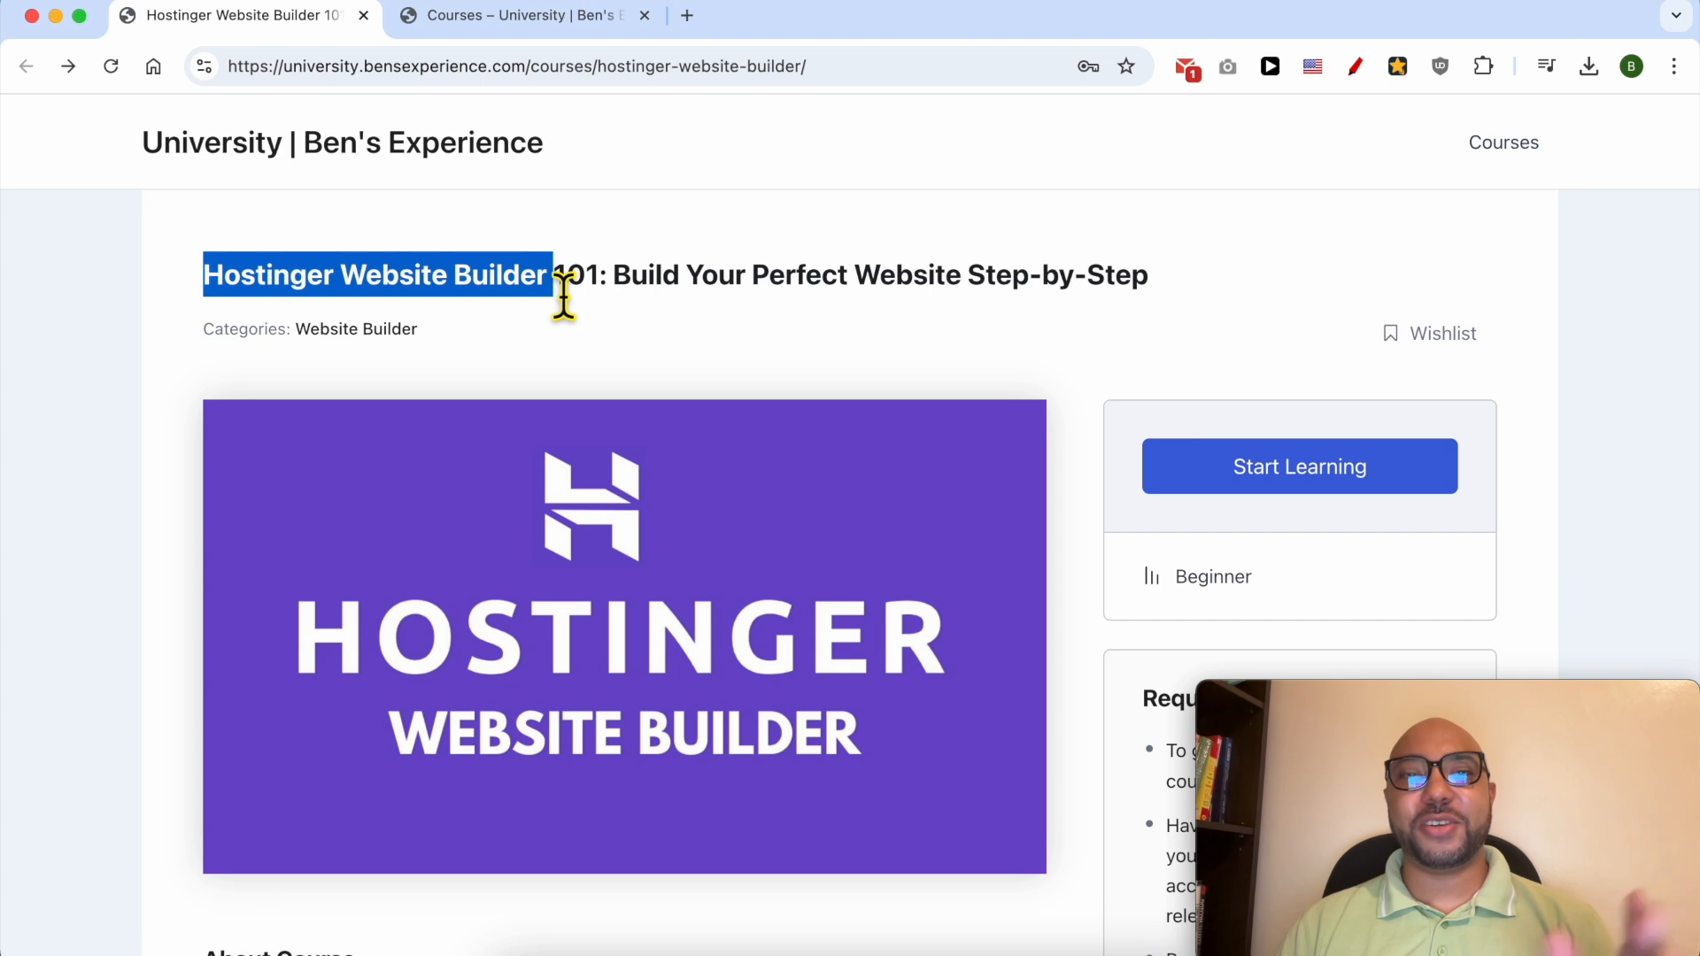
{"action": "scroll", "coordinate": [564, 301], "scroll_direction": "down", "scroll_amount": 9}
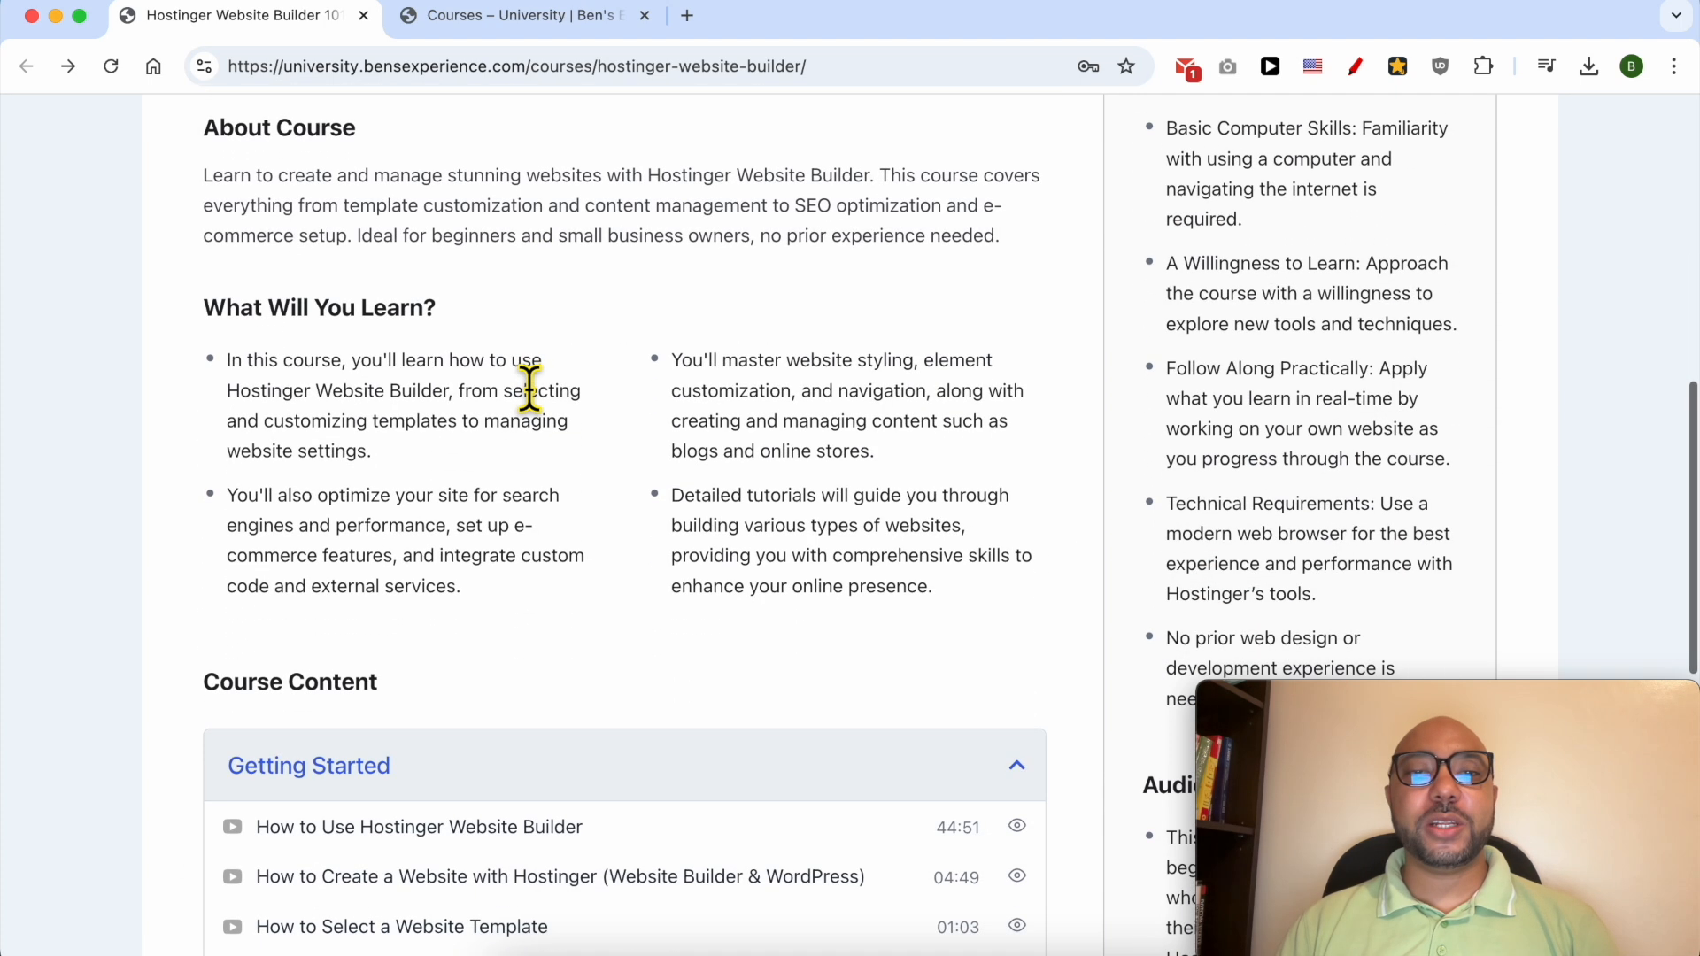
{"action": "scroll", "coordinate": [501, 462], "scroll_direction": "down", "scroll_amount": 6}
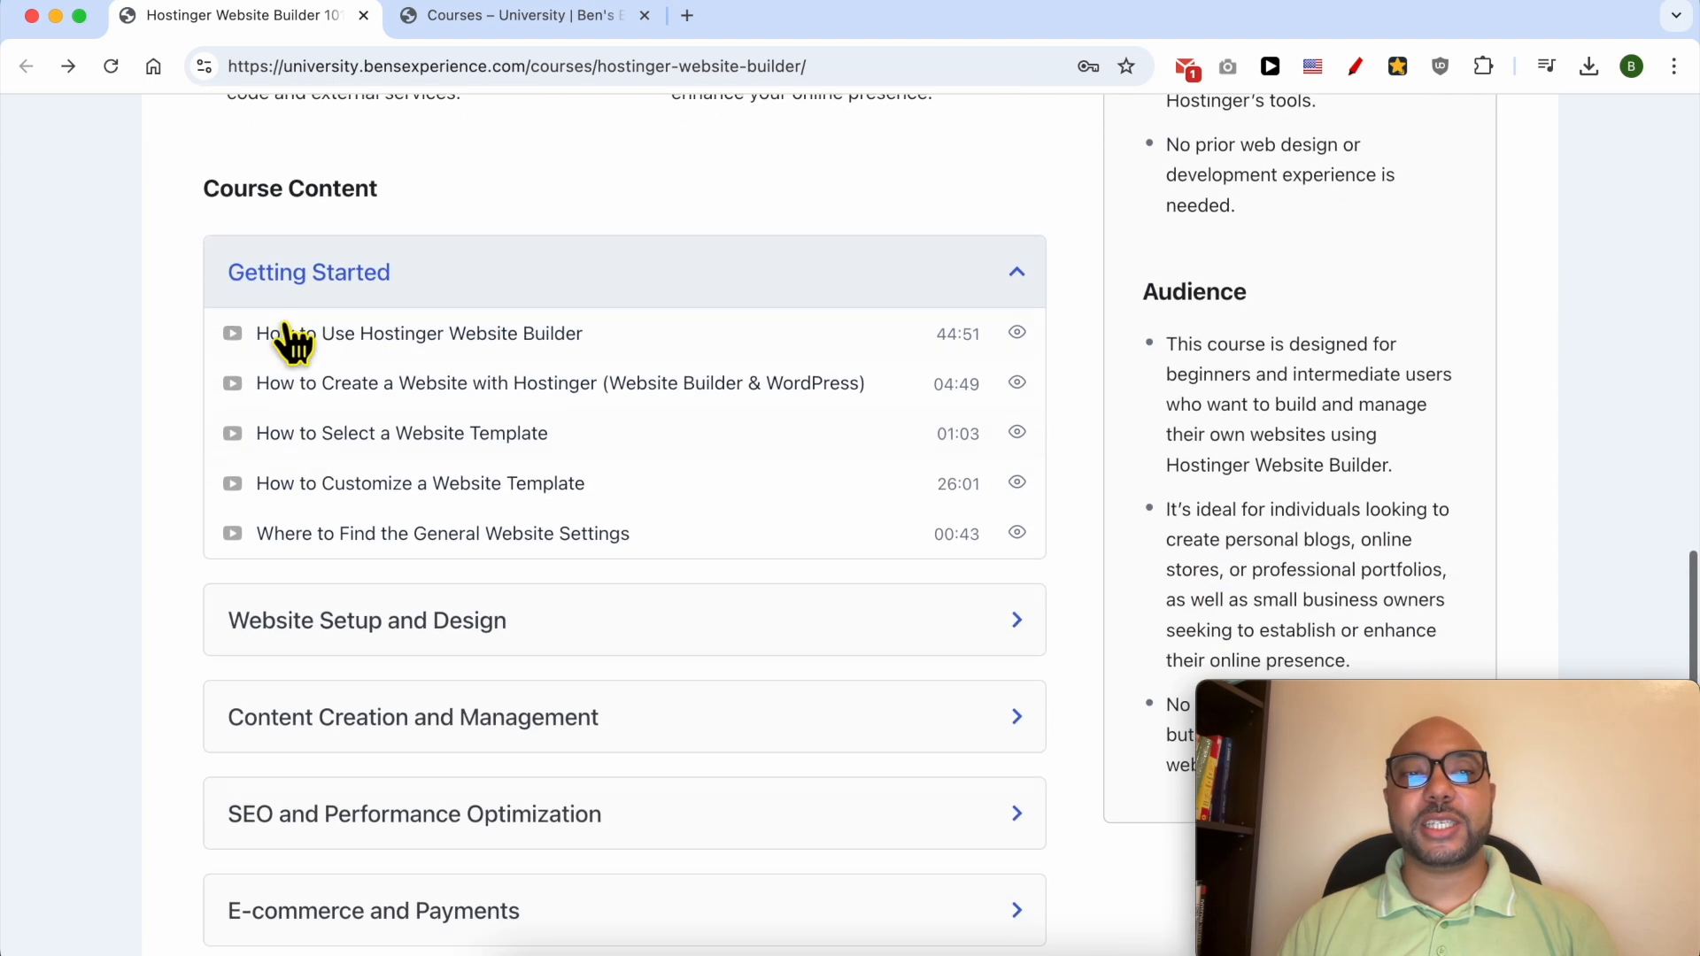
{"action": "scroll", "coordinate": [342, 496], "scroll_direction": "down", "scroll_amount": 3}
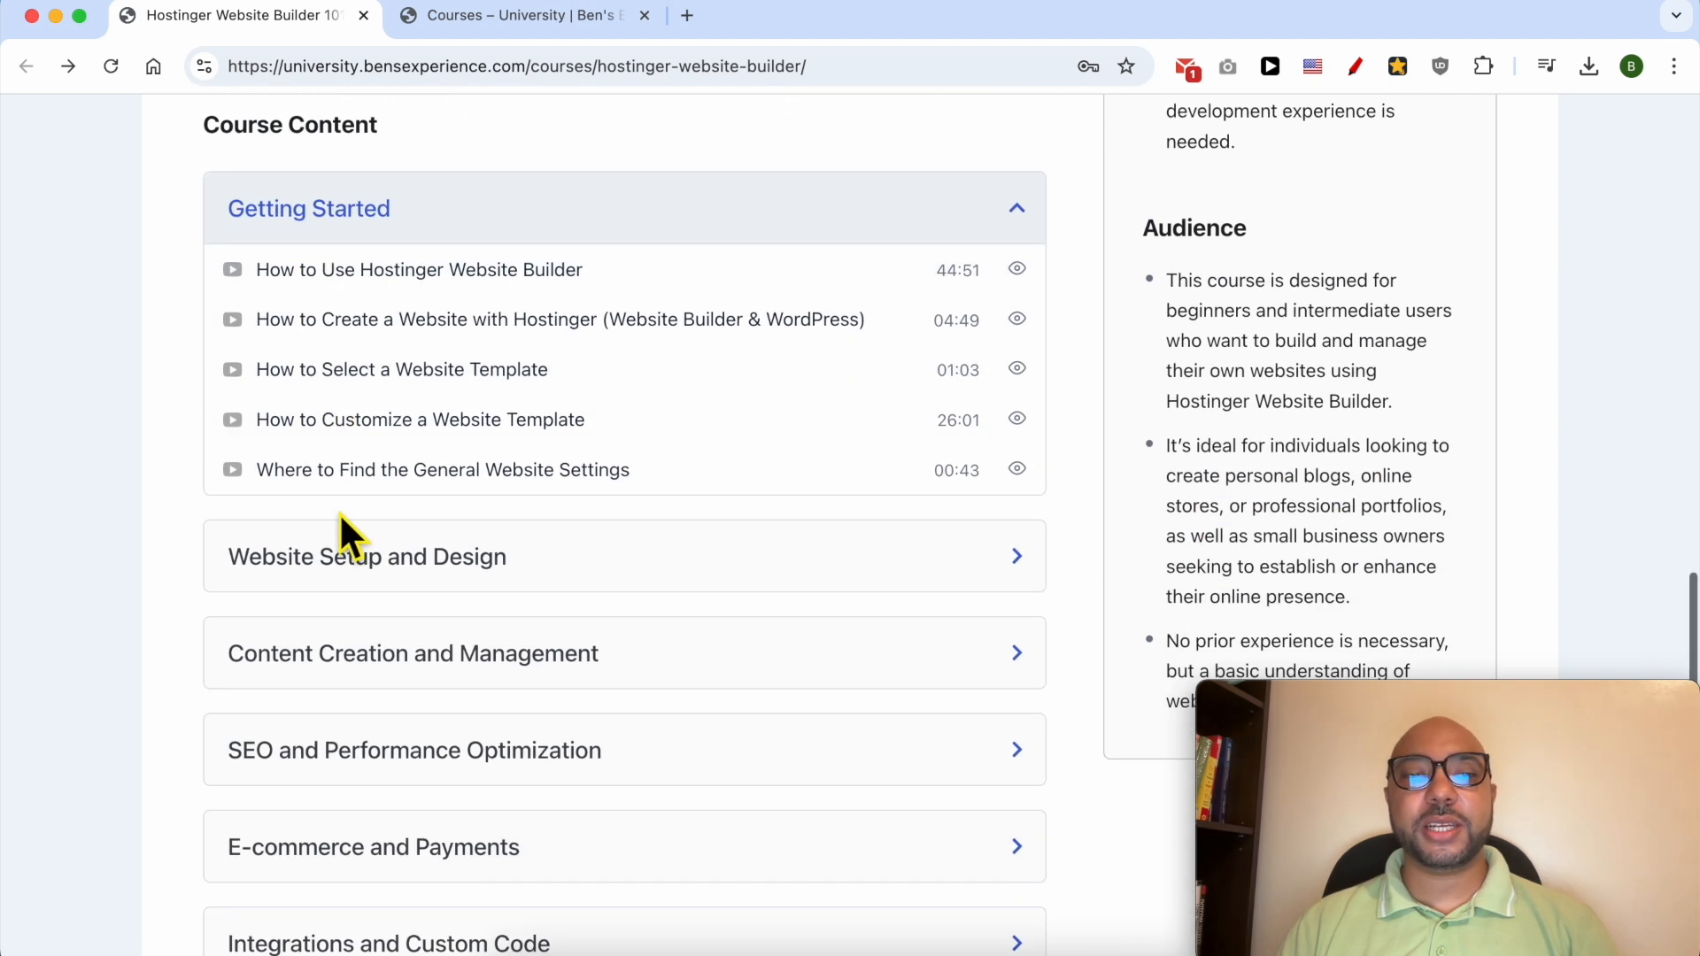
Step: Expand and look through the Website Setup and Design, Content Creation and Management, and SEO and Performance Optimization lessons
{"action": "left_click", "coordinate": [359, 390]}
{"action": "scroll", "coordinate": [365, 434], "scroll_direction": "down", "scroll_amount": 5}
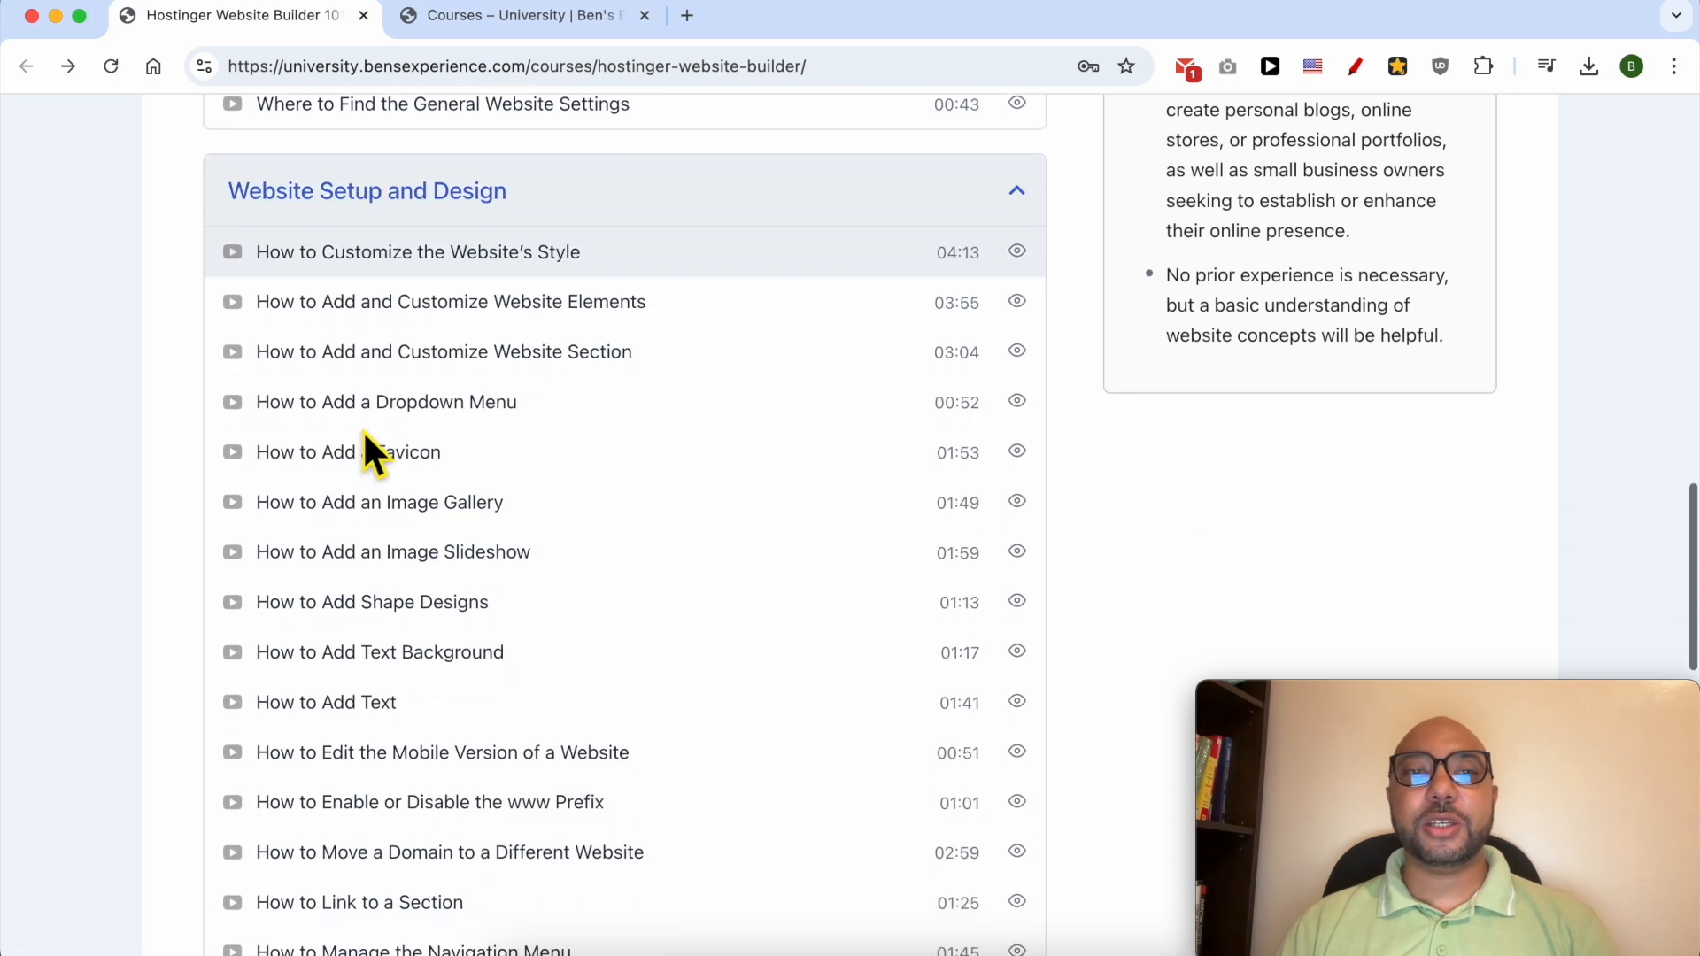
{"action": "scroll", "coordinate": [364, 434], "scroll_direction": "down", "scroll_amount": 12}
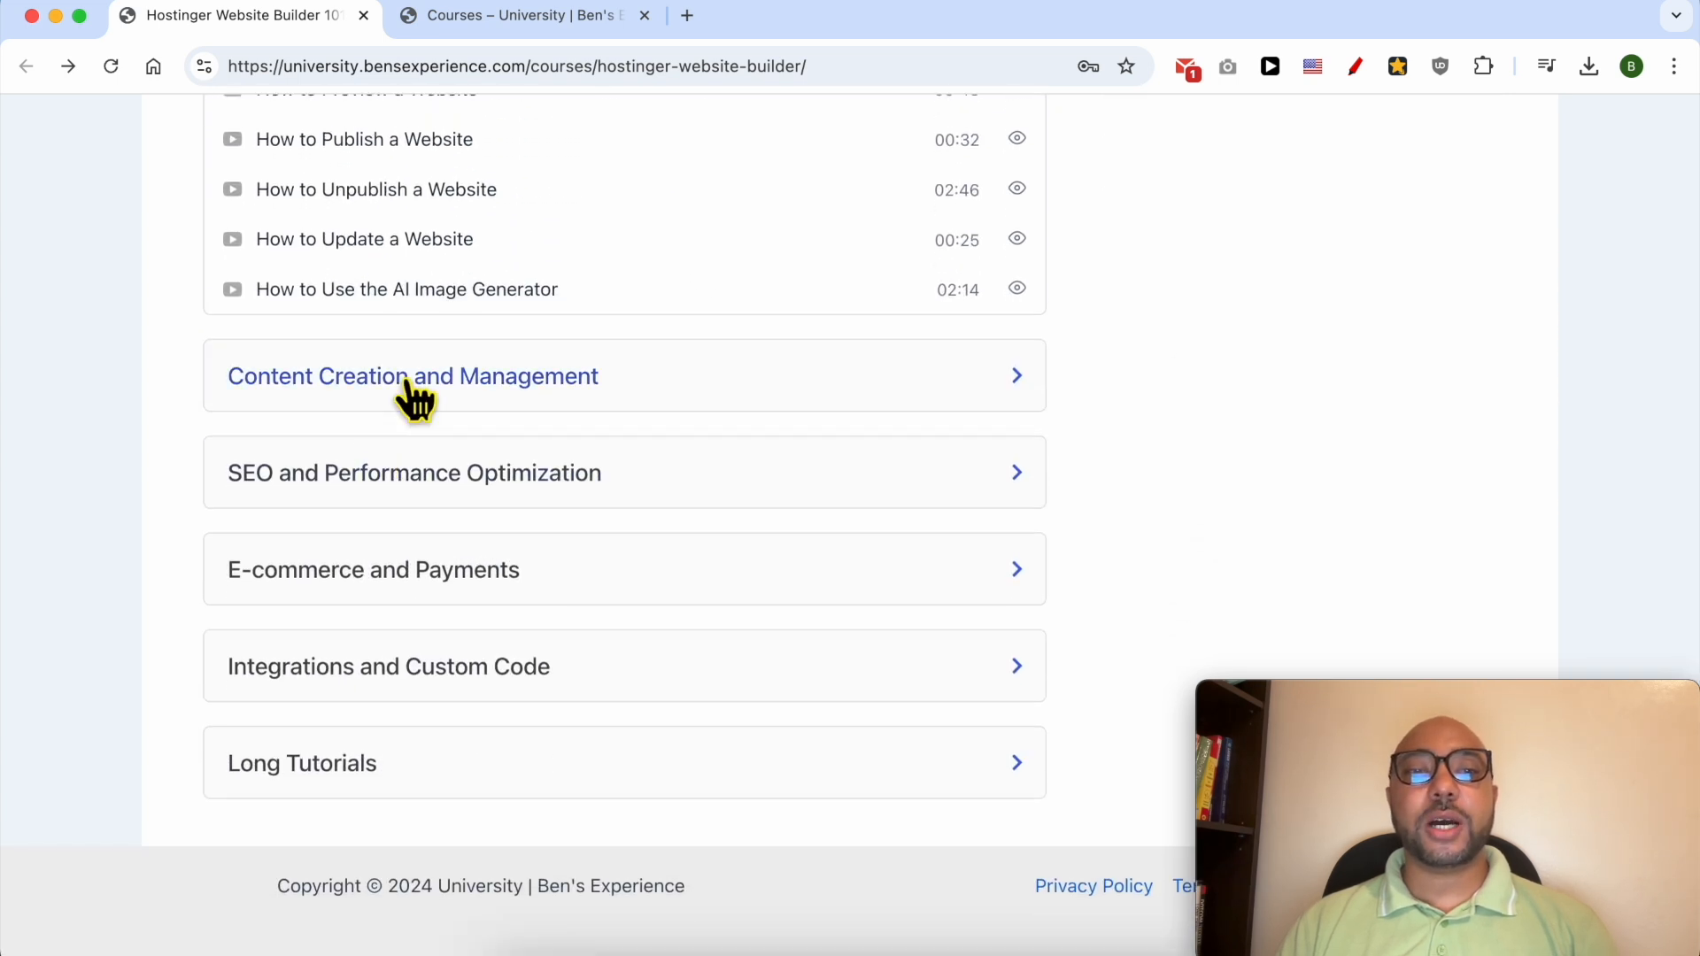
{"action": "left_click", "coordinate": [408, 383]}
{"action": "scroll", "coordinate": [414, 399], "scroll_direction": "down", "scroll_amount": 3}
{"action": "scroll", "coordinate": [417, 398], "scroll_direction": "down", "scroll_amount": 9}
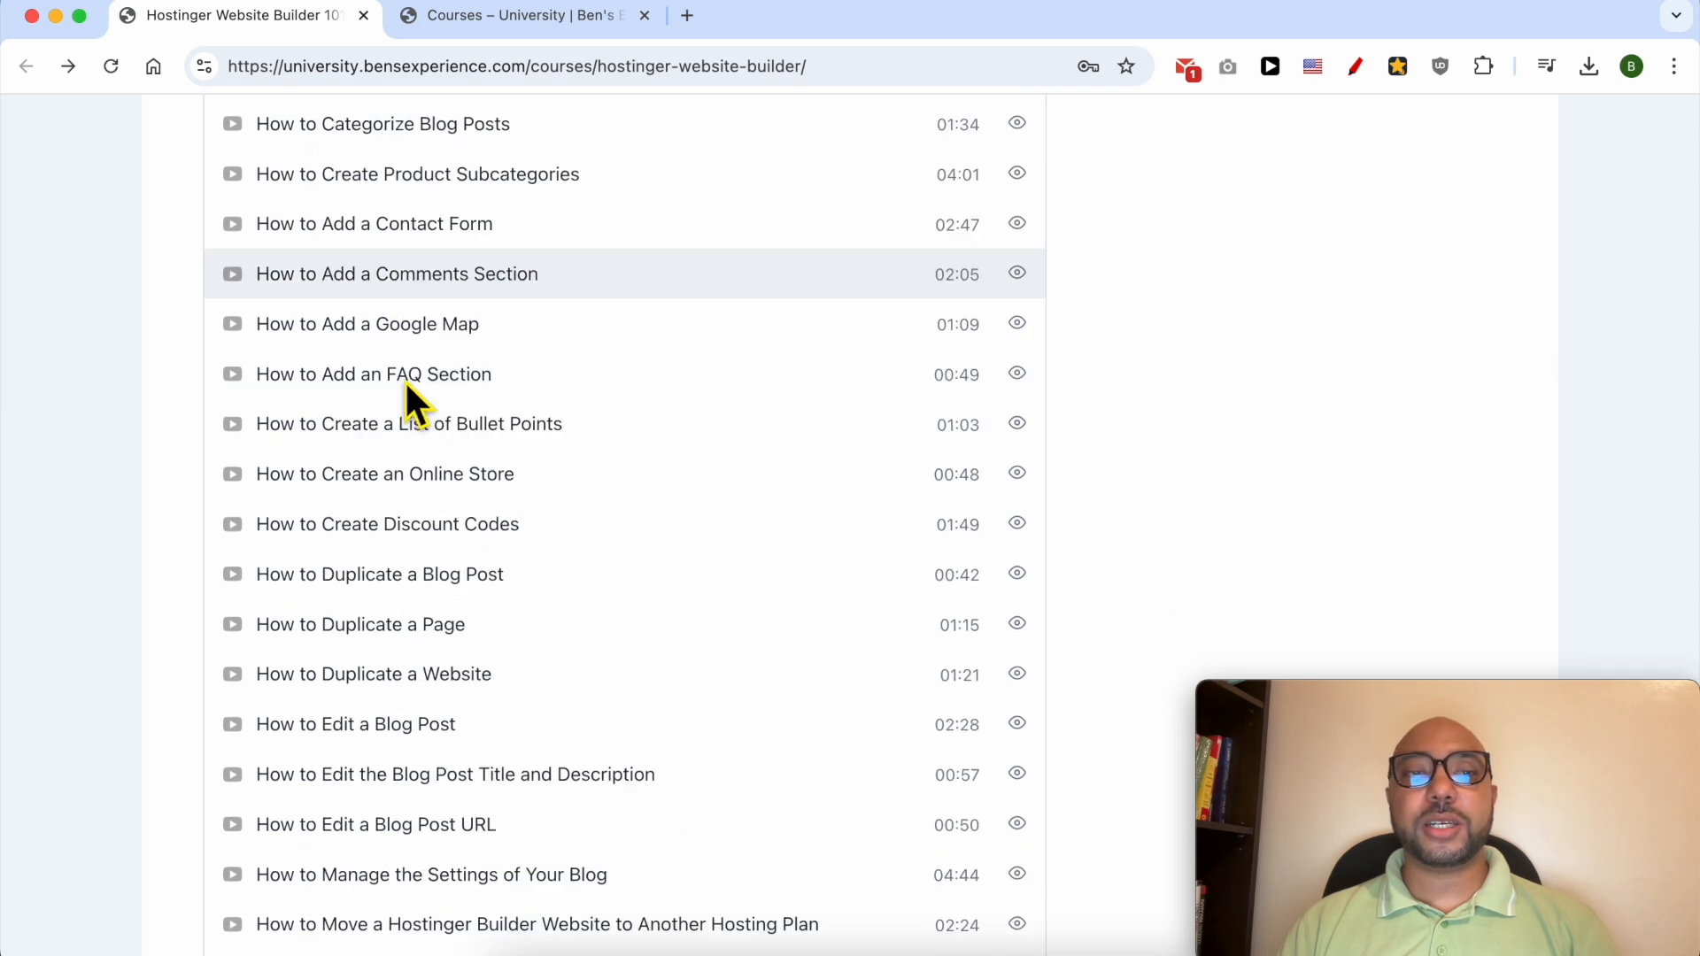
{"action": "left_click", "coordinate": [410, 473]}
{"action": "scroll", "coordinate": [413, 487], "scroll_direction": "down", "scroll_amount": 3}
{"action": "scroll", "coordinate": [415, 496], "scroll_direction": "down", "scroll_amount": 1}
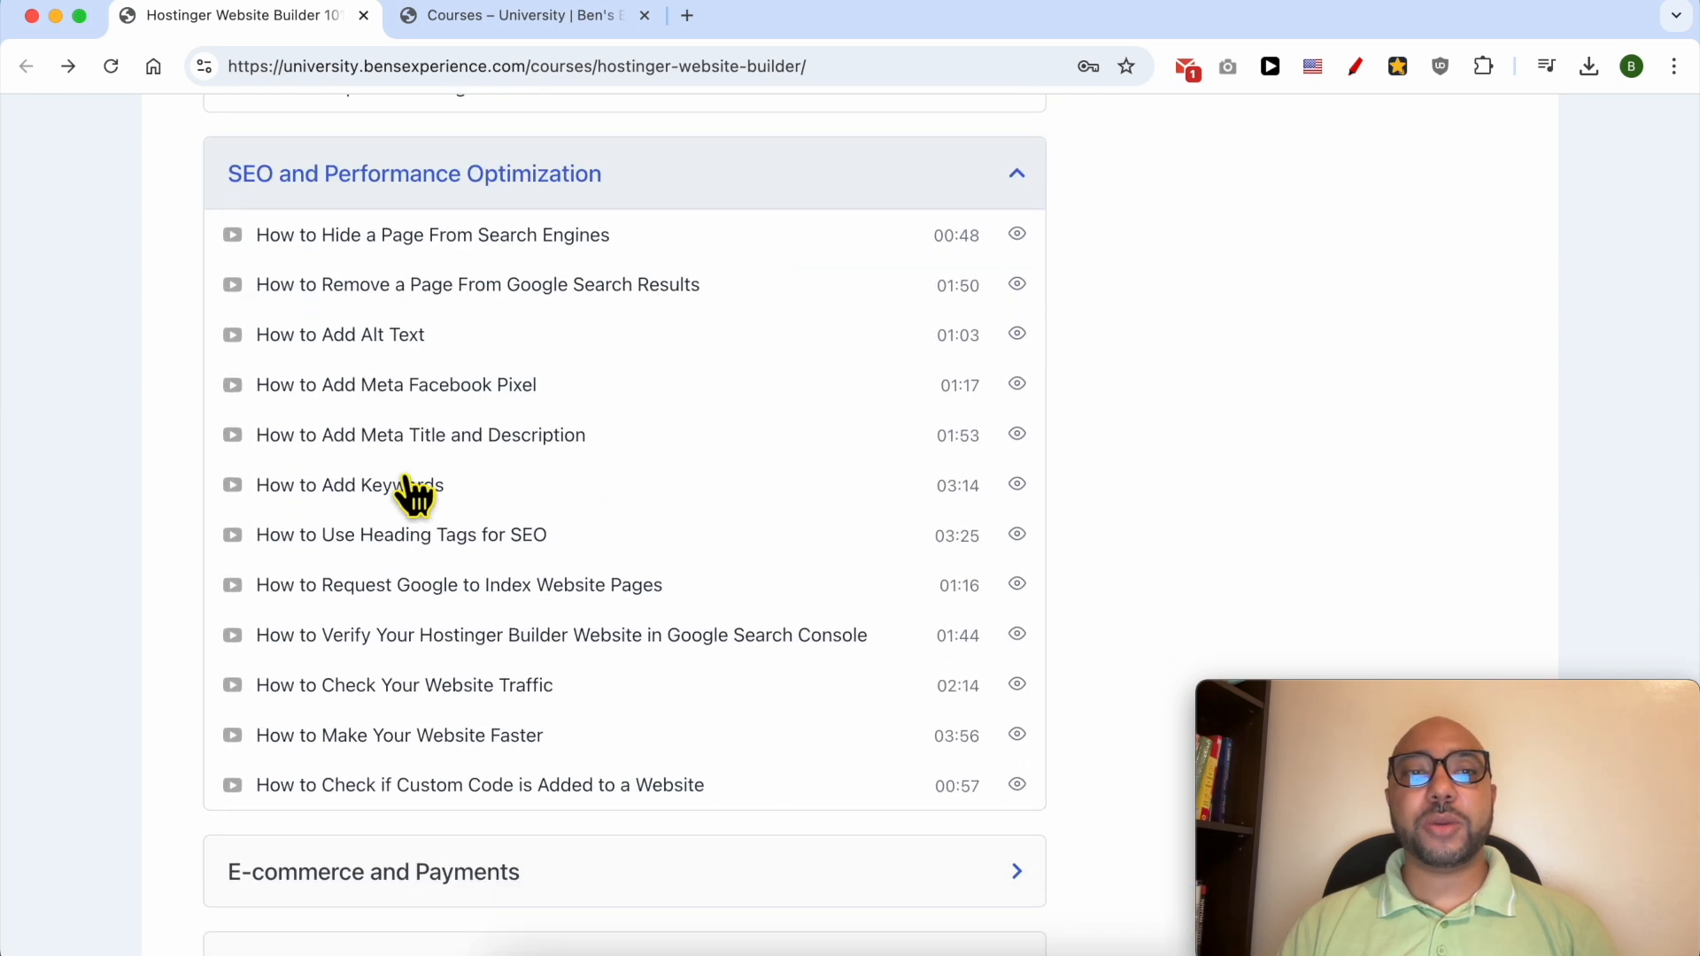
Step: Expand the E-commerce and Payments group and look through its lessons
{"action": "scroll", "coordinate": [410, 496], "scroll_direction": "down", "scroll_amount": 3}
{"action": "left_click", "coordinate": [403, 606]}
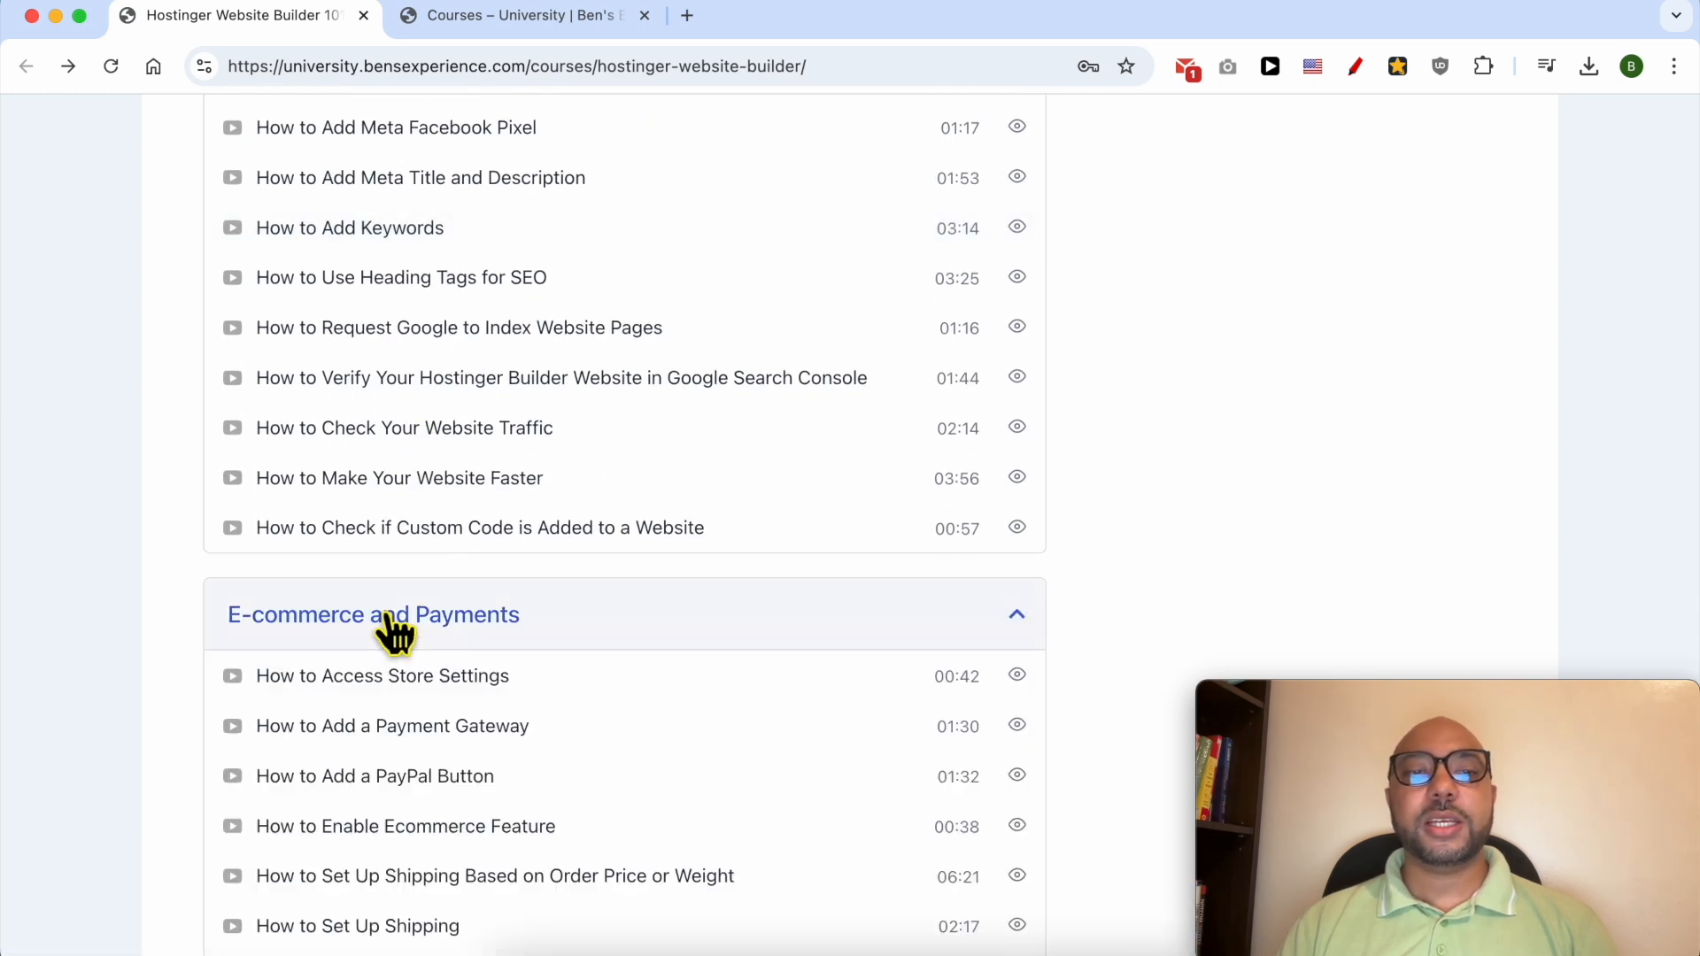
{"action": "scroll", "coordinate": [434, 611], "scroll_direction": "down", "scroll_amount": 1}
{"action": "scroll", "coordinate": [467, 593], "scroll_direction": "down", "scroll_amount": 10}
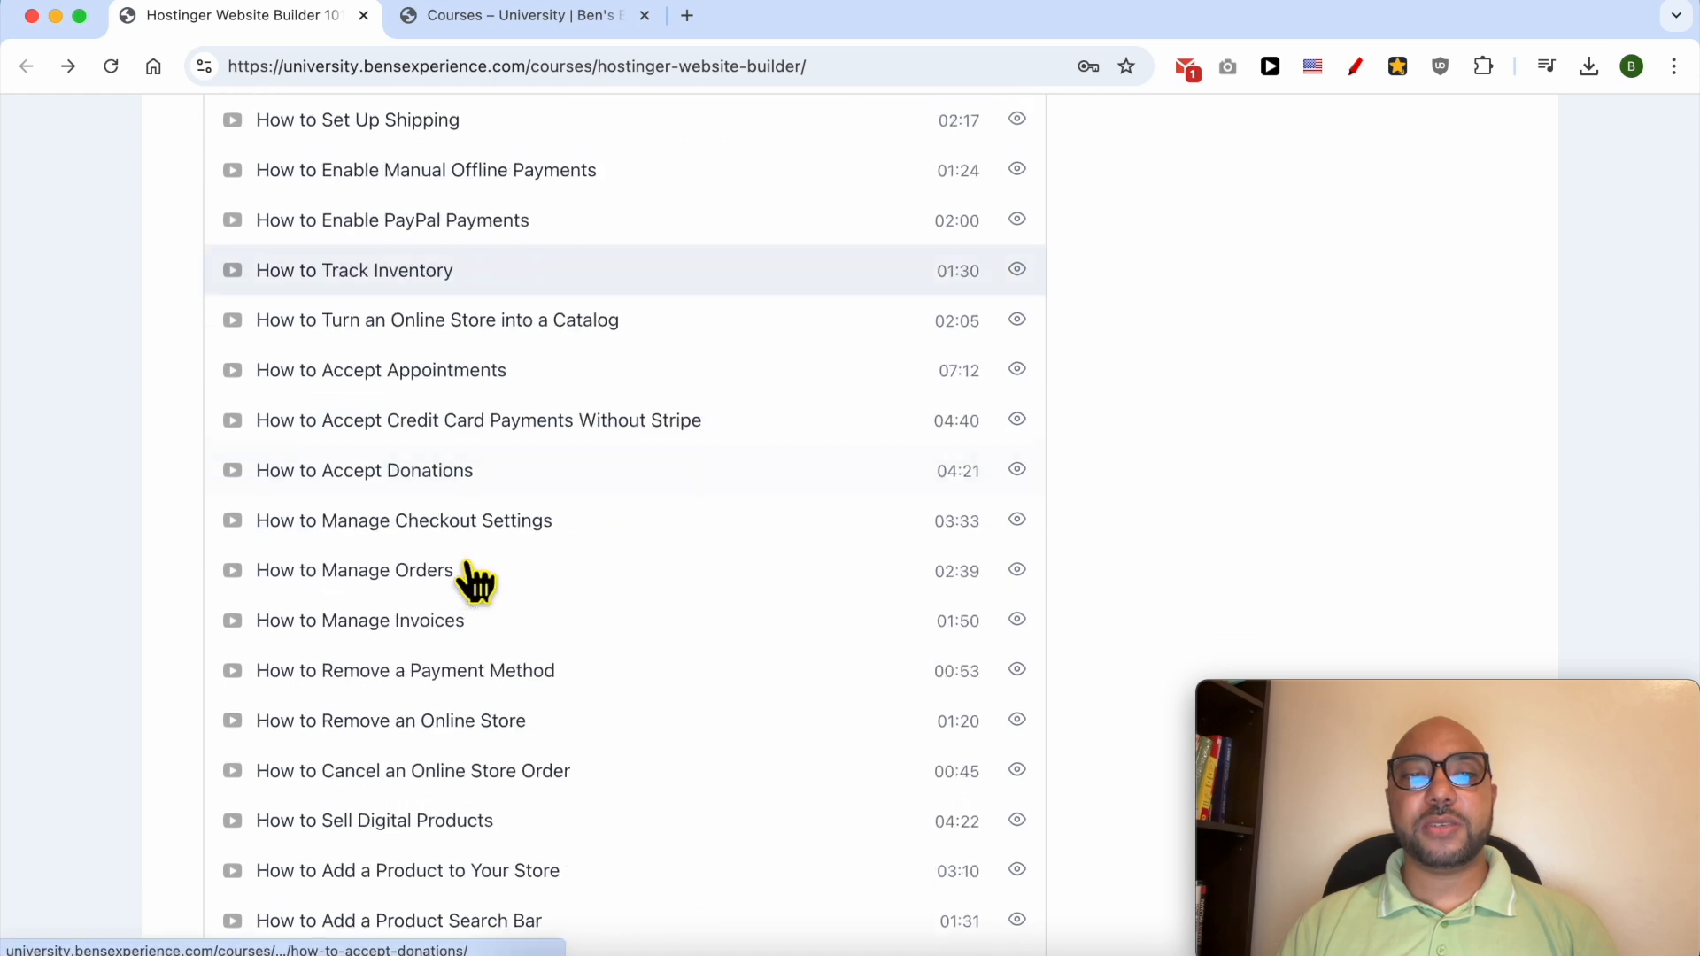
{"action": "scroll", "coordinate": [469, 576], "scroll_direction": "down", "scroll_amount": 7}
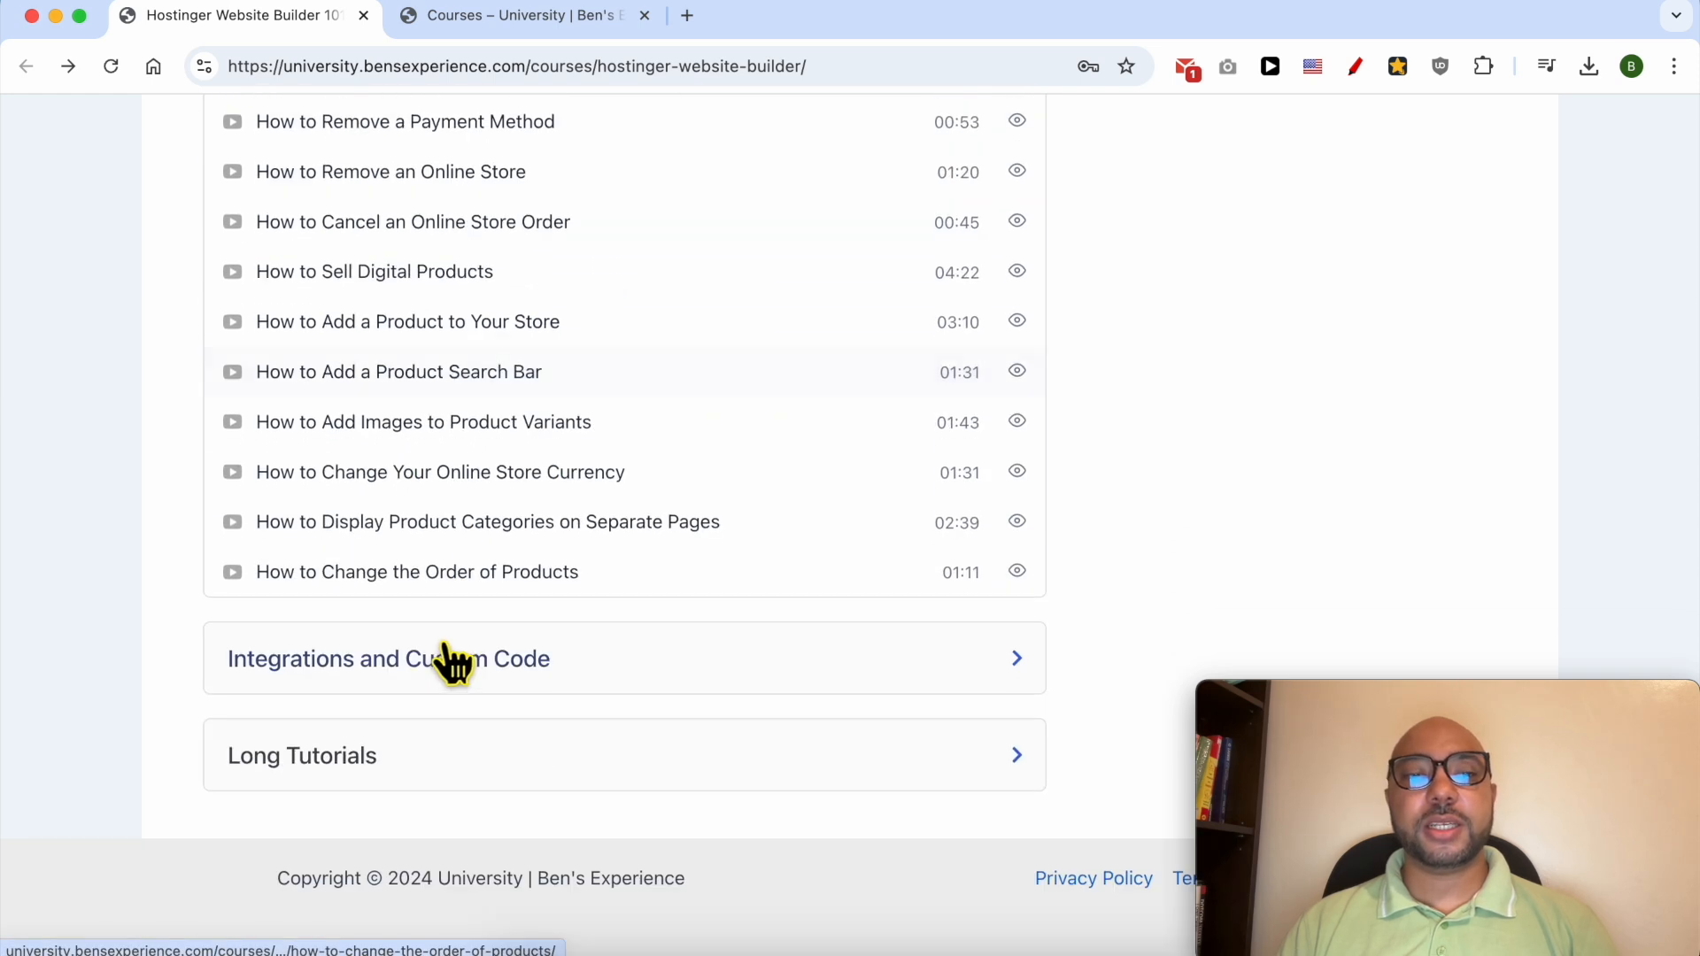
Step: Expand the Integrations and Custom Code and Long Tutorials groups and look through their lessons
{"action": "left_click", "coordinate": [446, 655]}
{"action": "scroll", "coordinate": [450, 655], "scroll_direction": "down", "scroll_amount": 5}
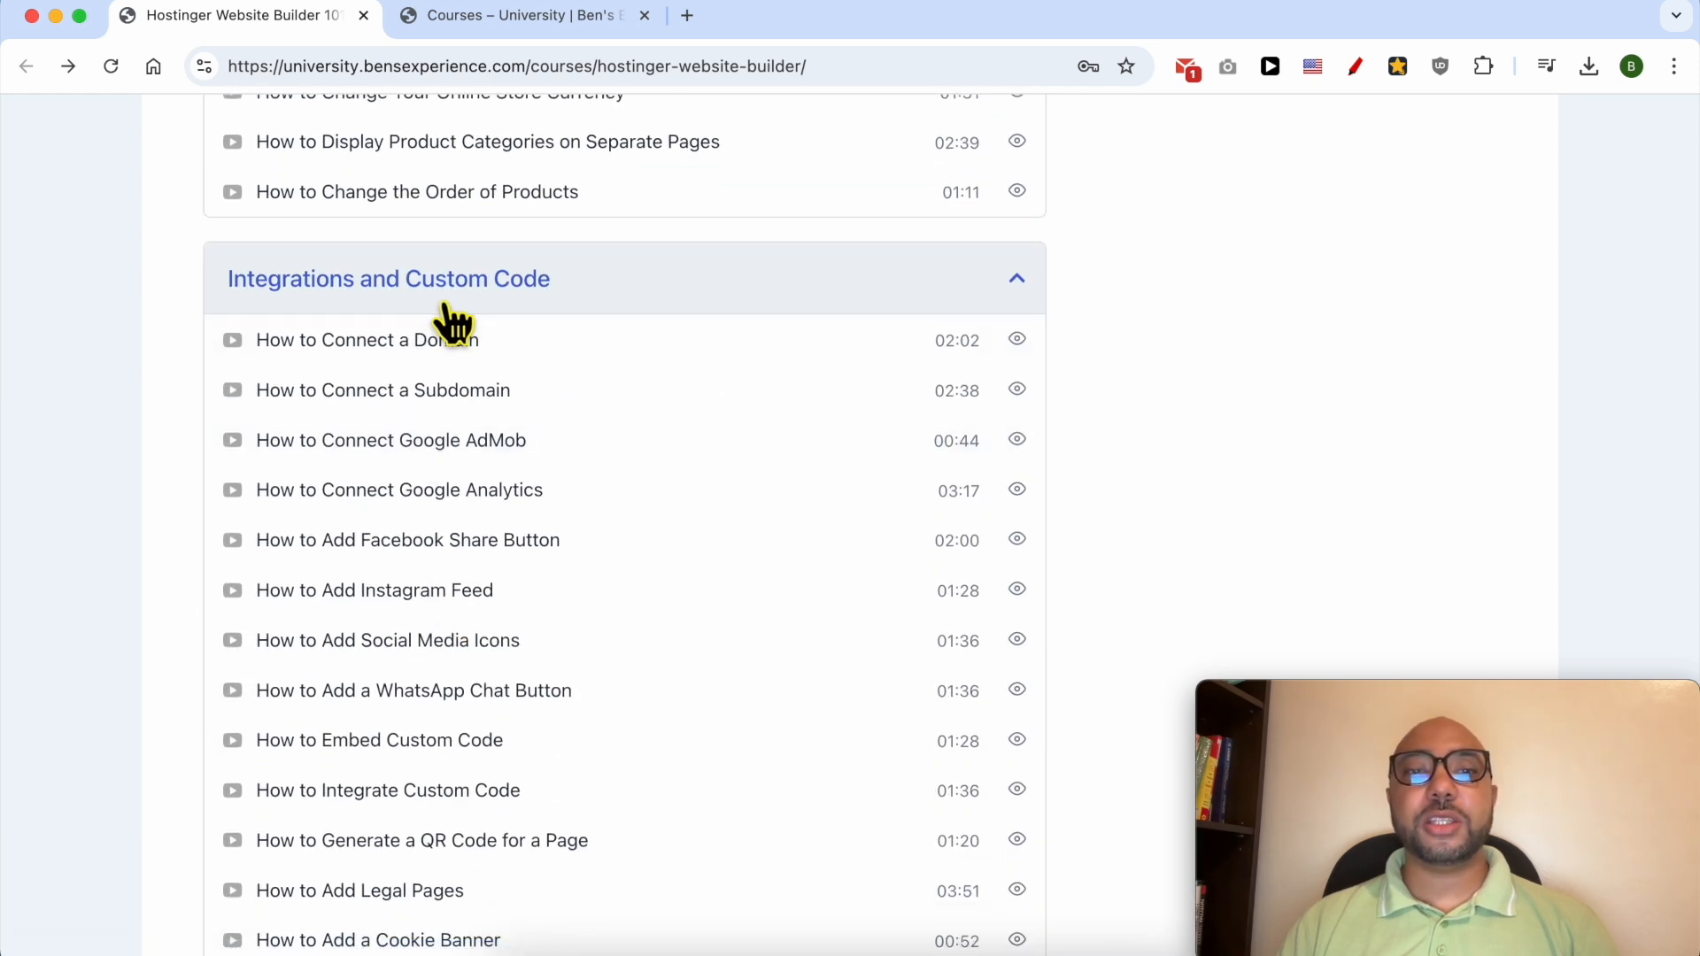
{"action": "scroll", "coordinate": [450, 320], "scroll_direction": "down", "scroll_amount": 3}
{"action": "scroll", "coordinate": [449, 305], "scroll_direction": "down", "scroll_amount": 4}
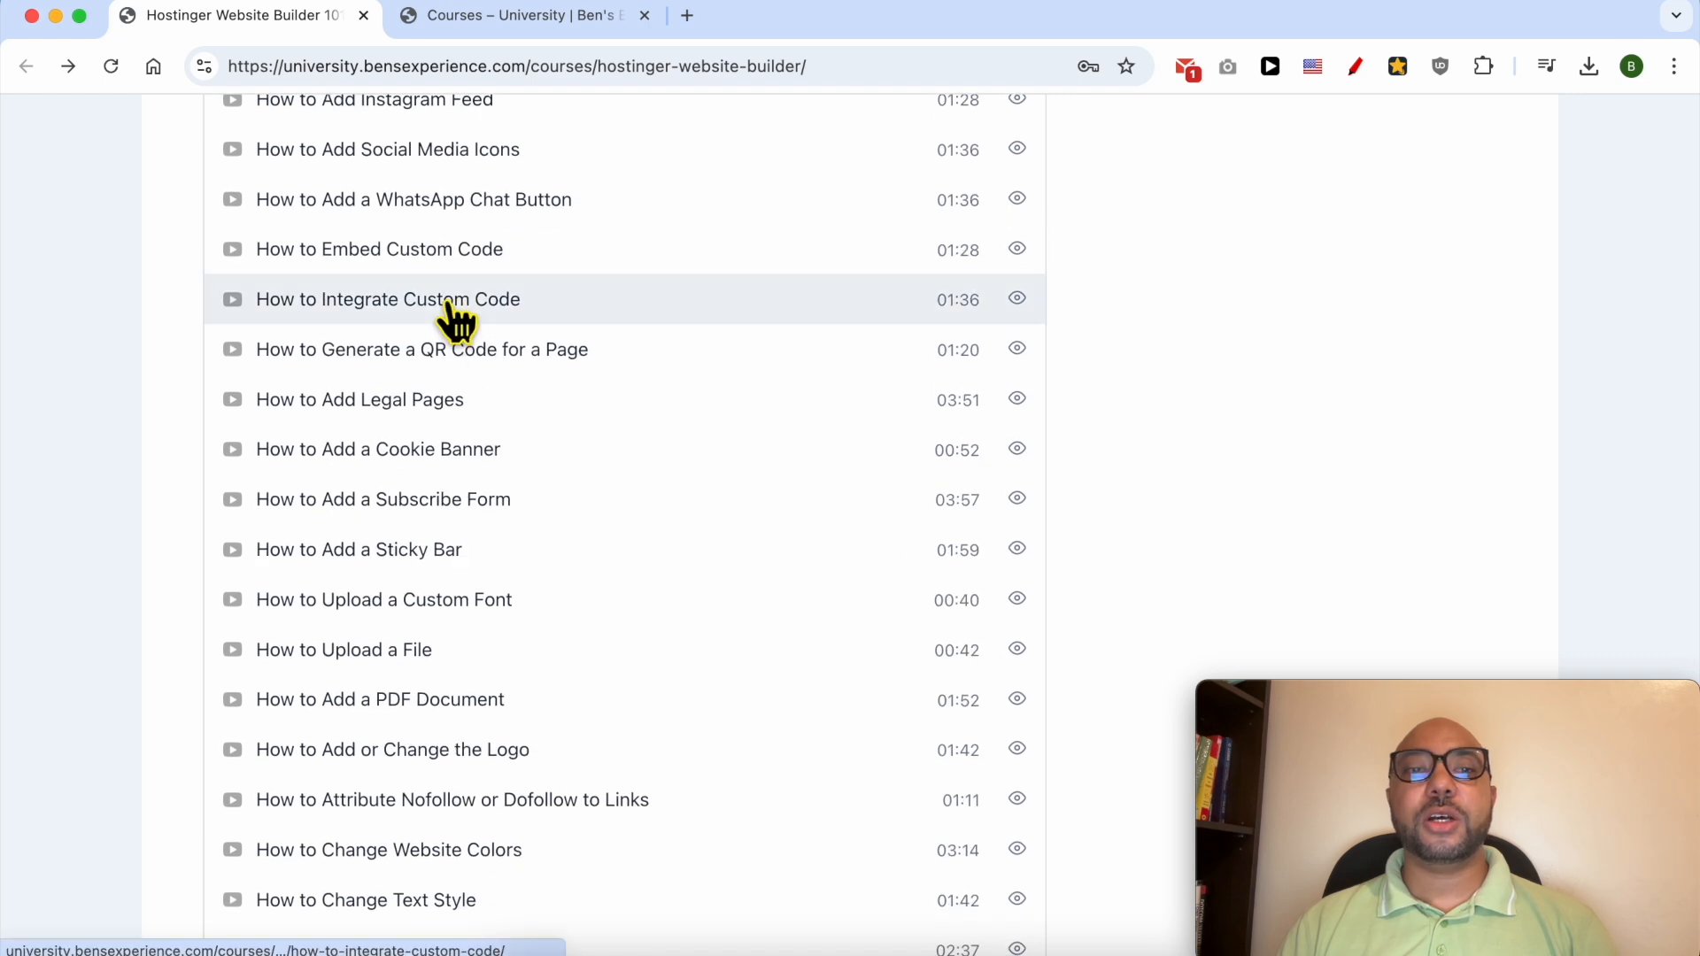
{"action": "scroll", "coordinate": [453, 321], "scroll_direction": "down", "scroll_amount": 6}
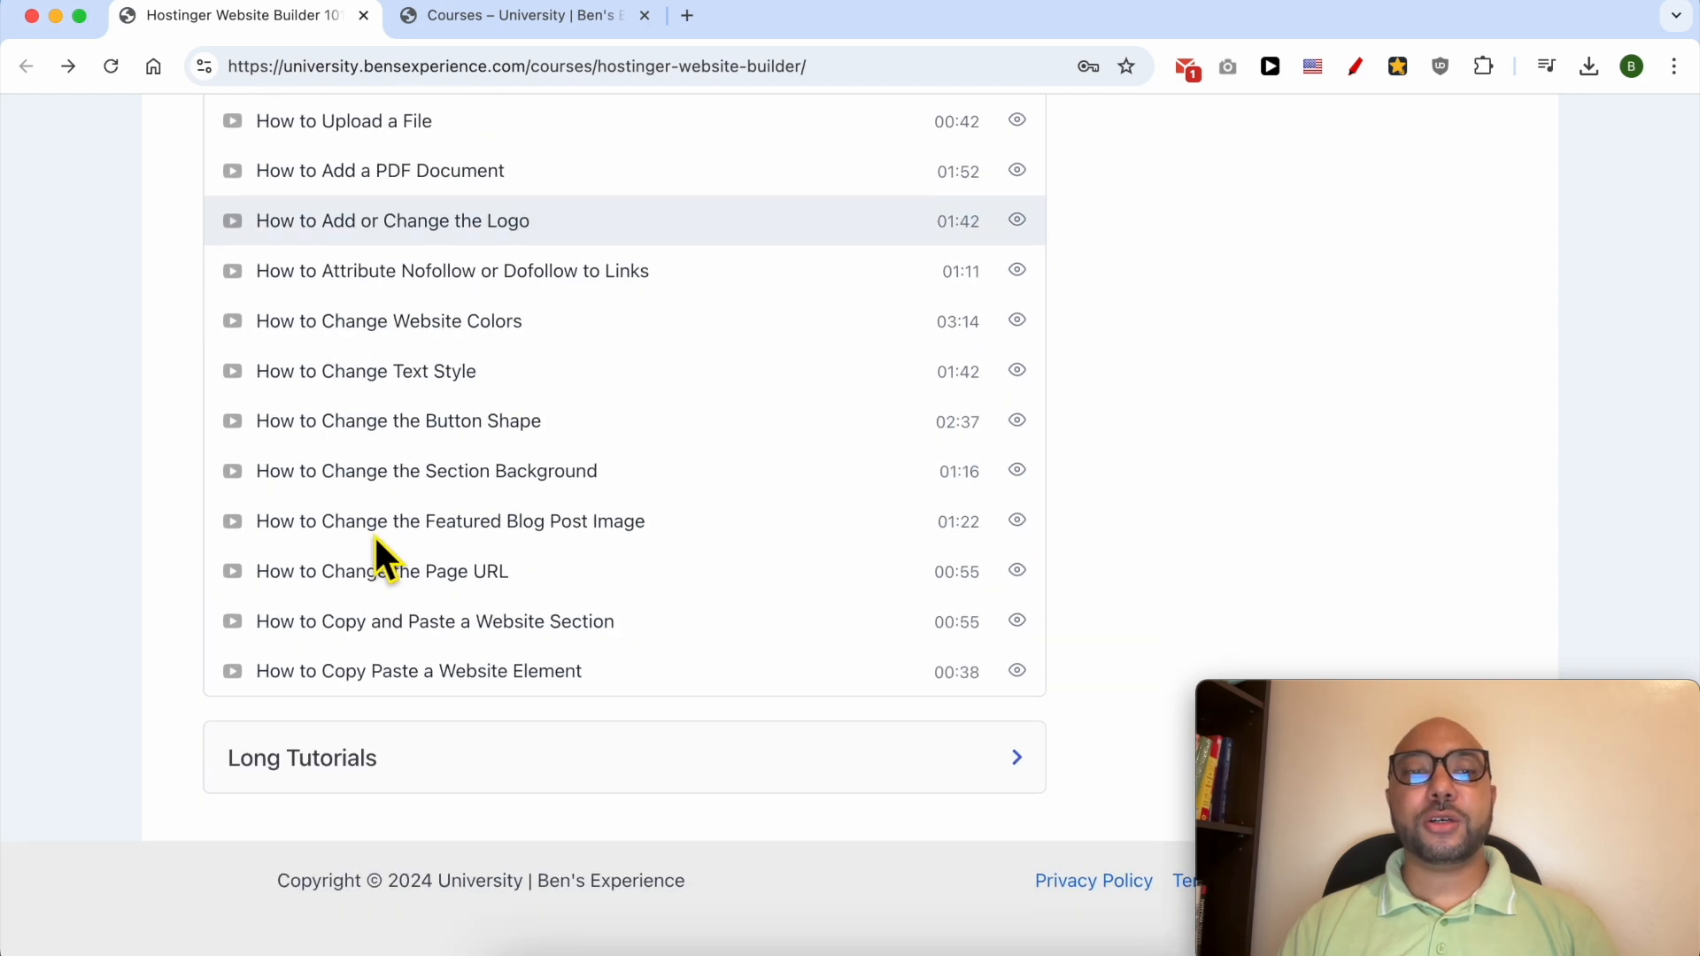
{"action": "left_click", "coordinate": [363, 764]}
{"action": "scroll", "coordinate": [381, 611], "scroll_direction": "down", "scroll_amount": 4}
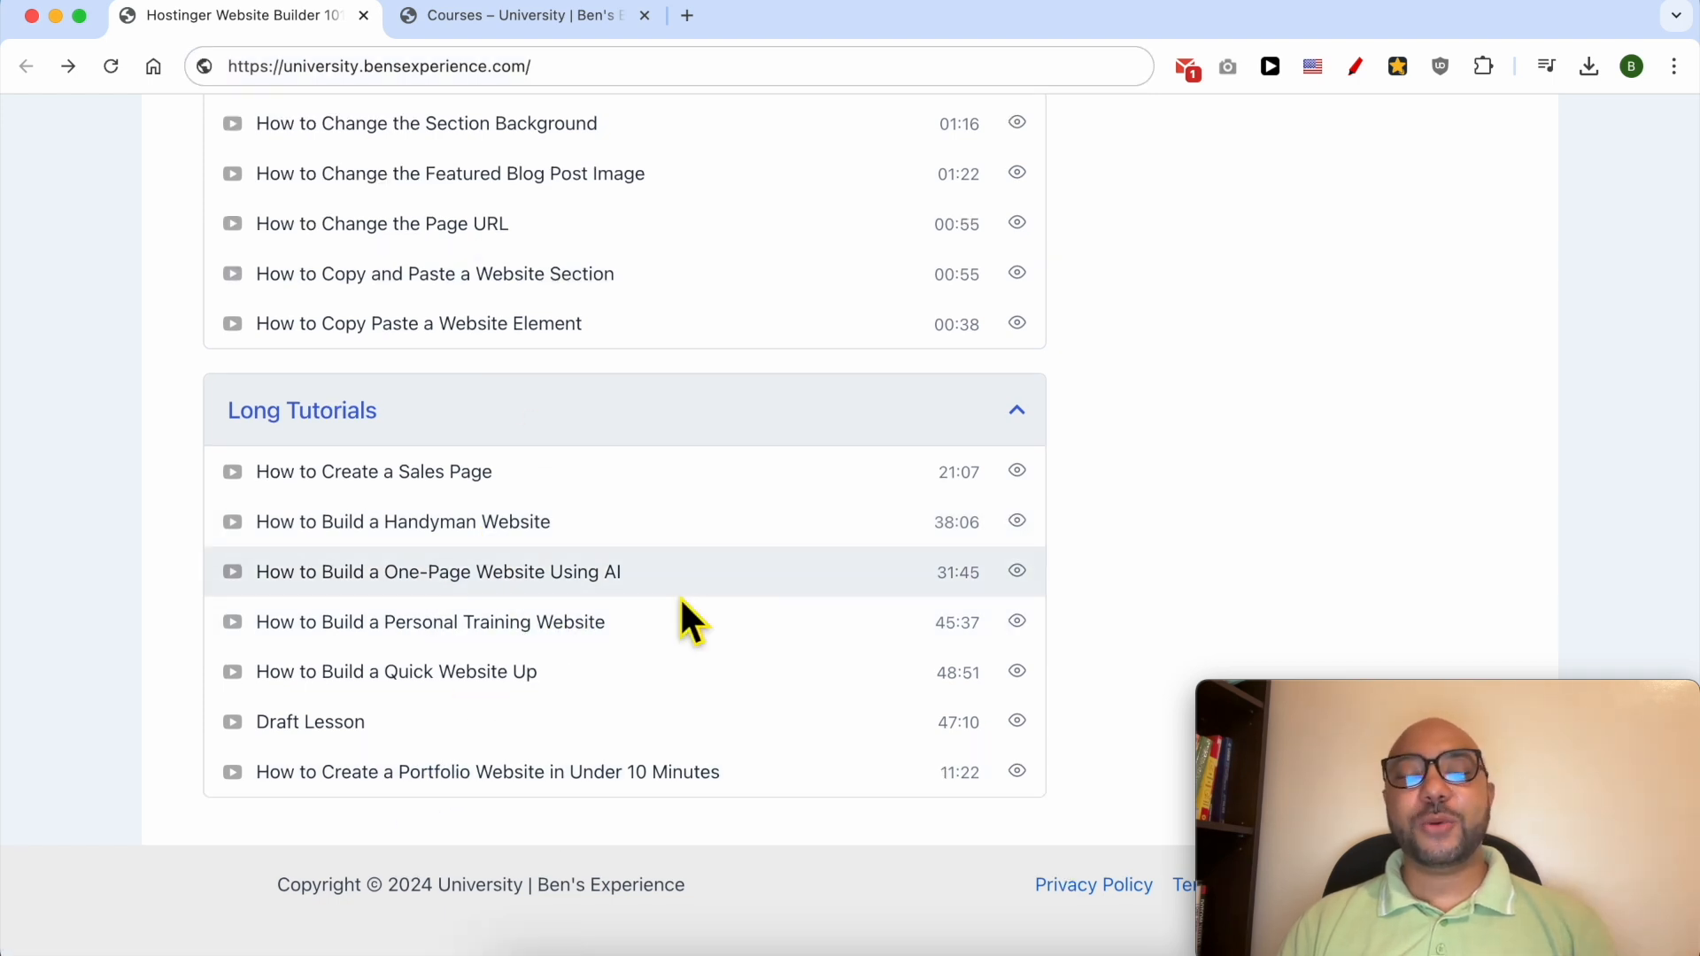
{"action": "scroll", "coordinate": [682, 602], "scroll_direction": "up", "scroll_amount": 15}
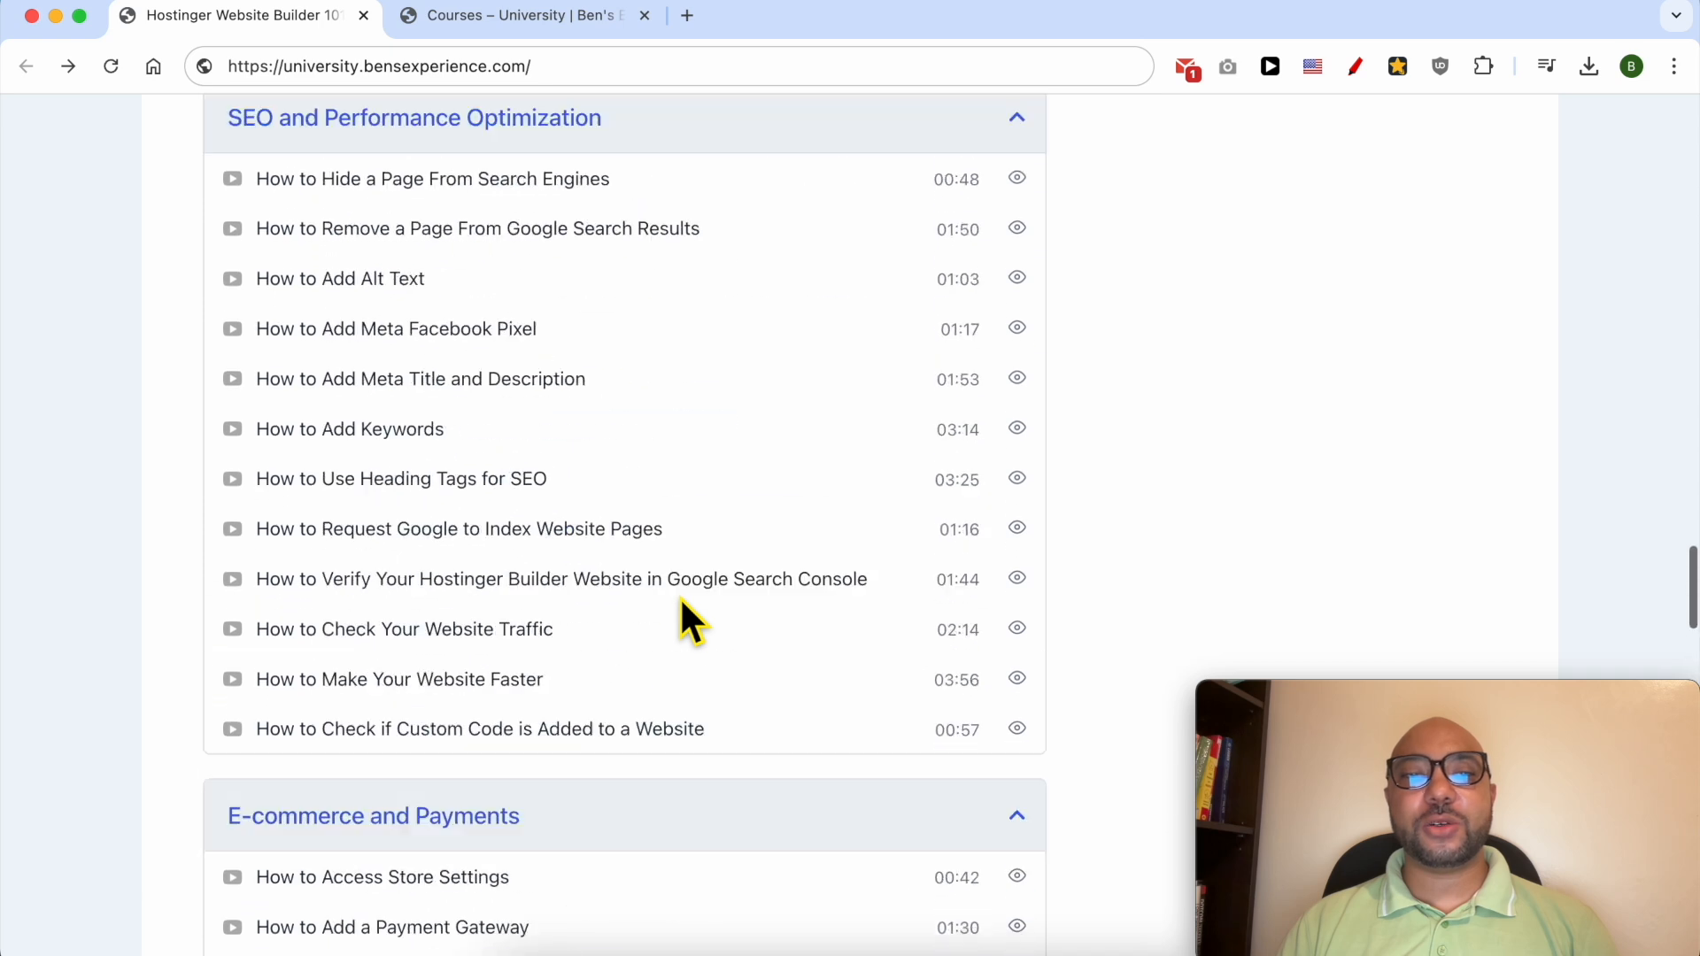
Step: Switch to the Courses page of the university site and browse the available courses
{"action": "left_click", "coordinate": [478, 15]}
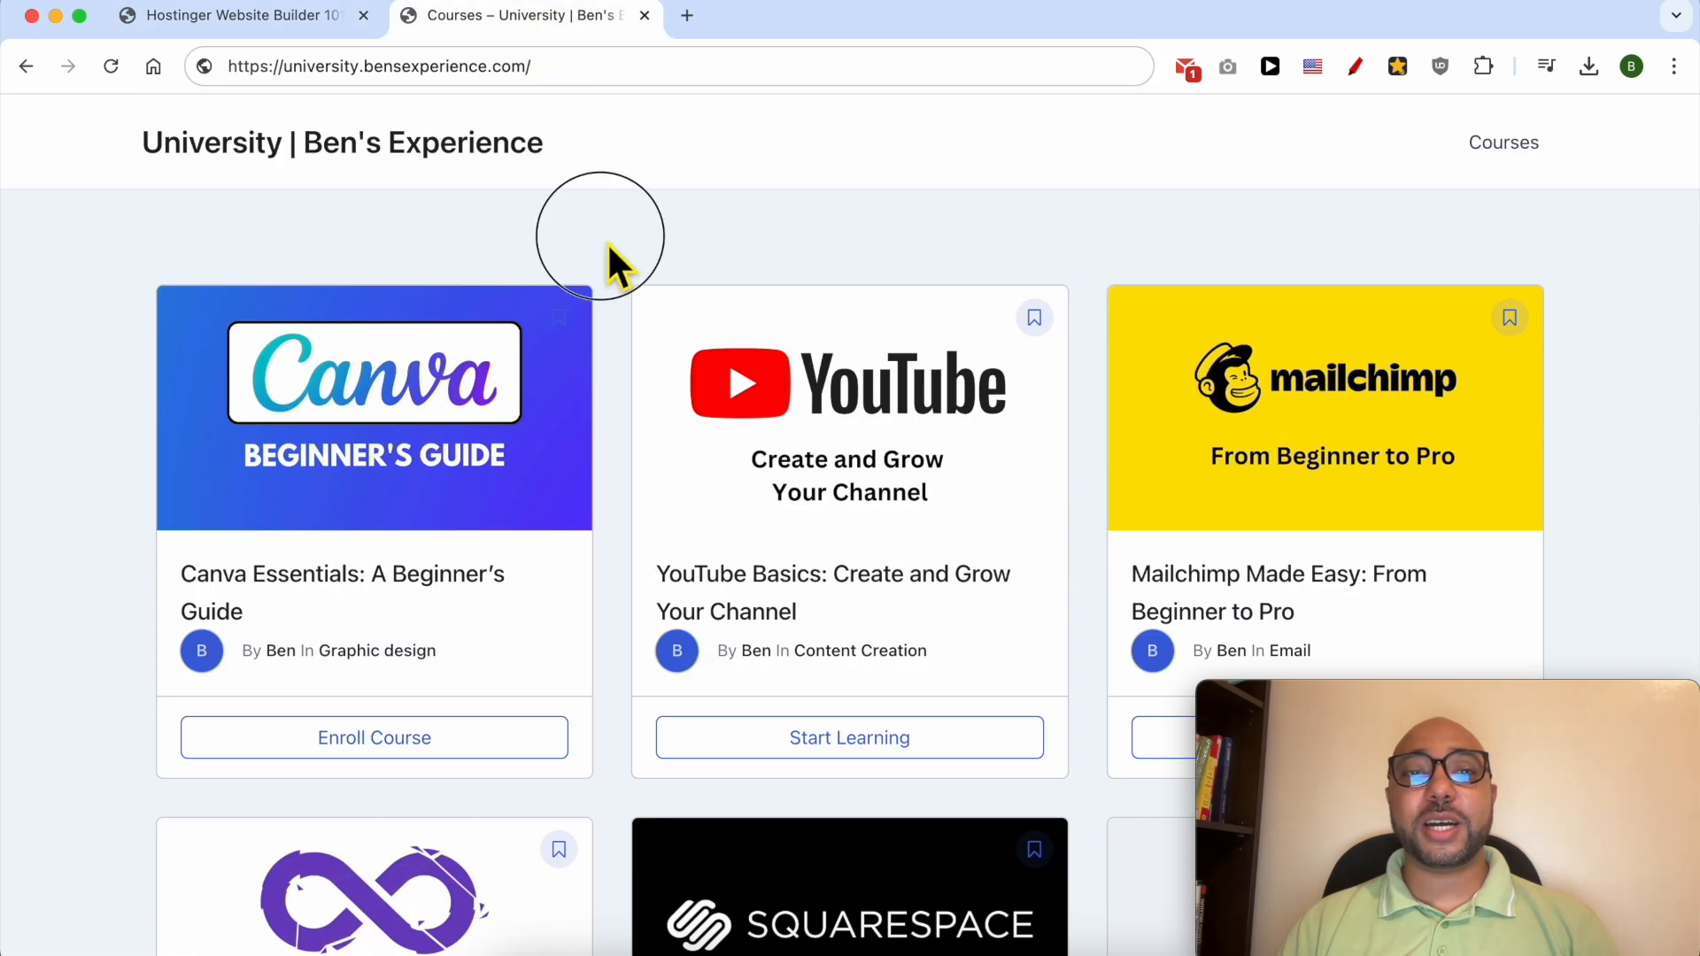
{"action": "scroll", "coordinate": [609, 247], "scroll_direction": "down", "scroll_amount": 15}
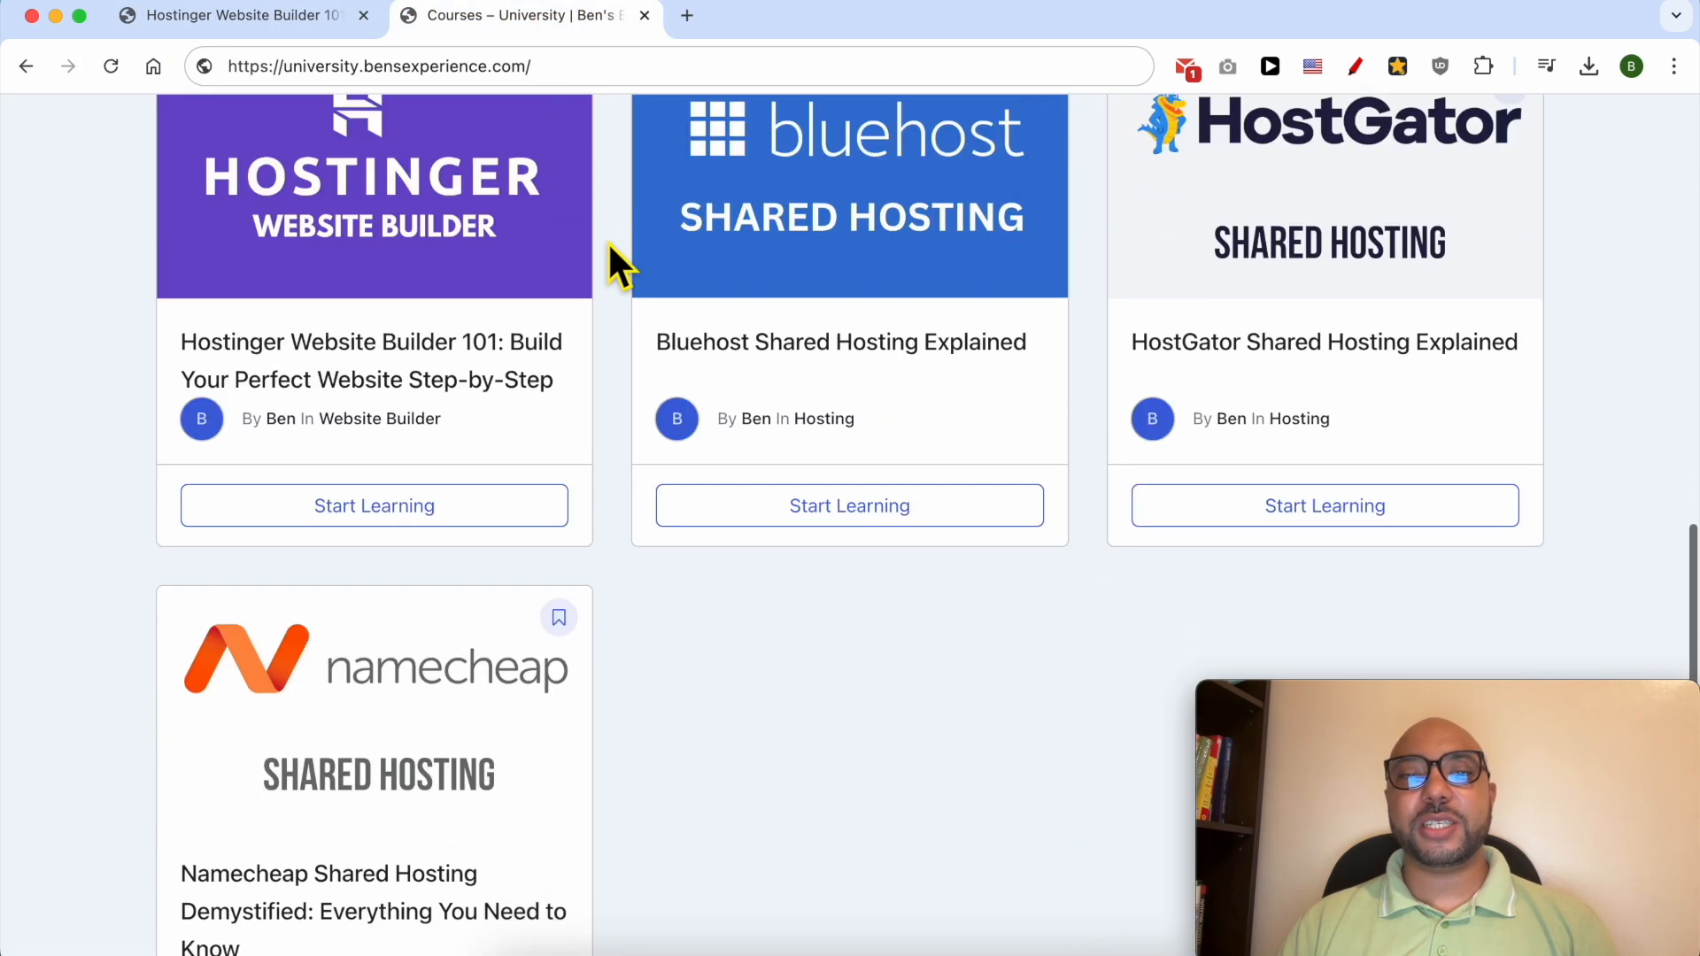
{"action": "scroll", "coordinate": [609, 247], "scroll_direction": "down", "scroll_amount": 3}
{"action": "left_click_drag", "start_coordinate": [284, 67], "coordinate": [486, 71]}
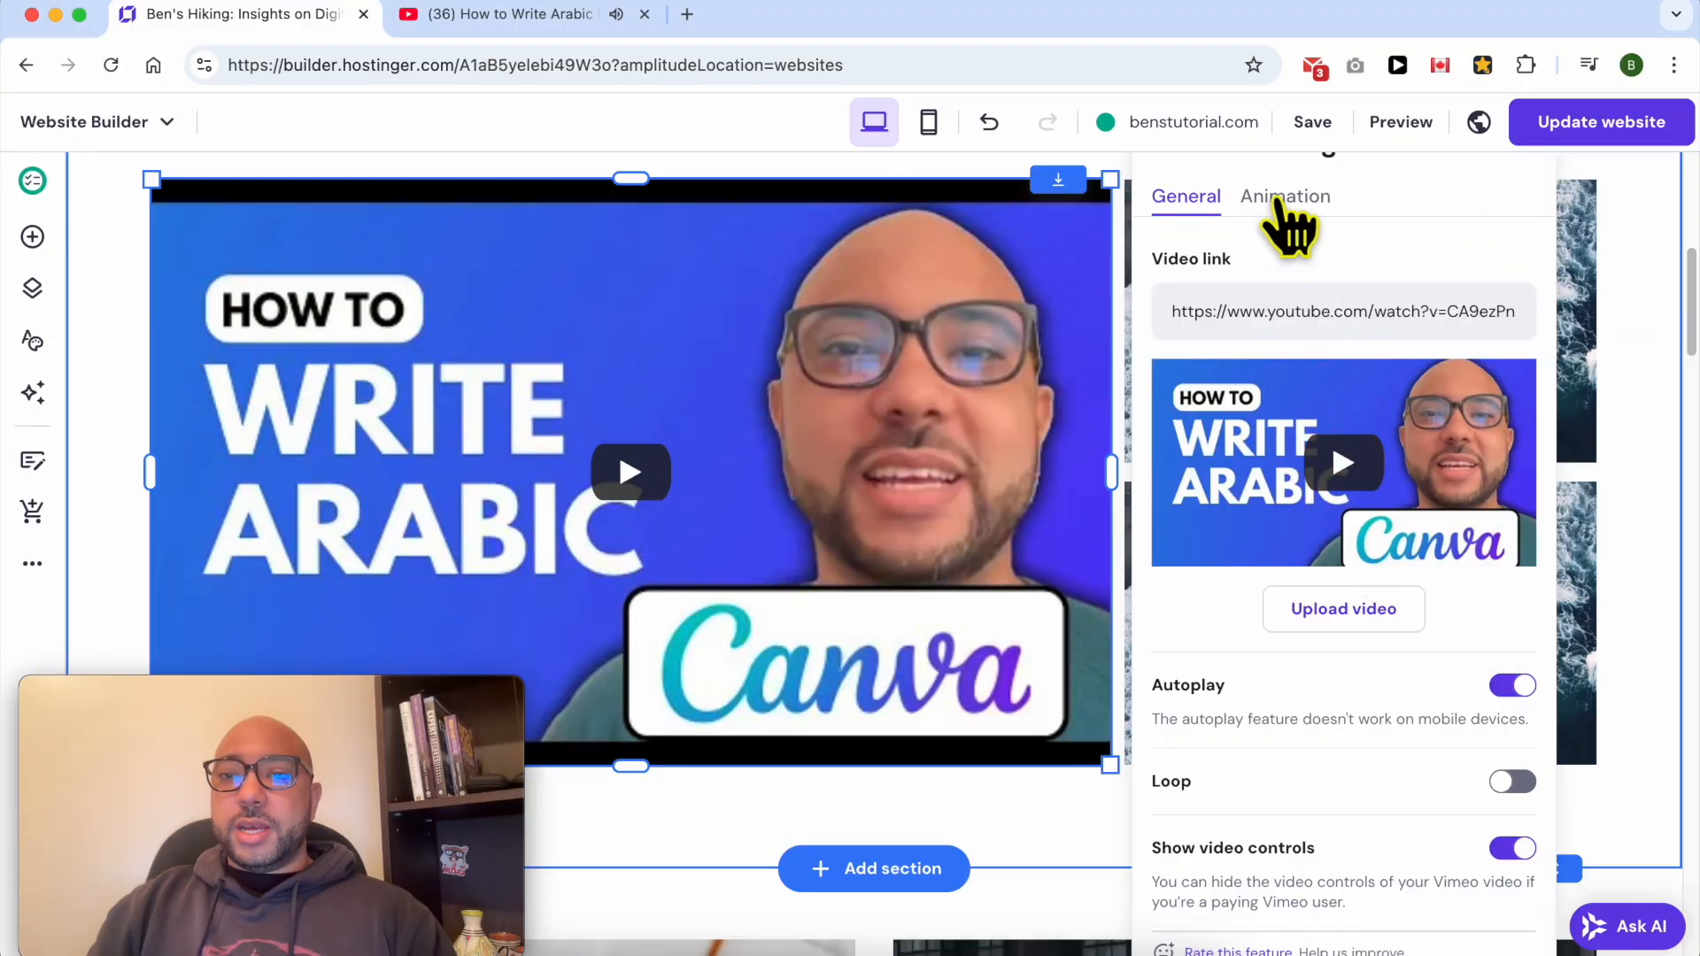
Step: In the website builder, try the Fade, Slide and Scale animations on the large video and set it to Fade
{"action": "left_click", "coordinate": [1284, 198]}
{"action": "left_click", "coordinate": [1498, 285]}
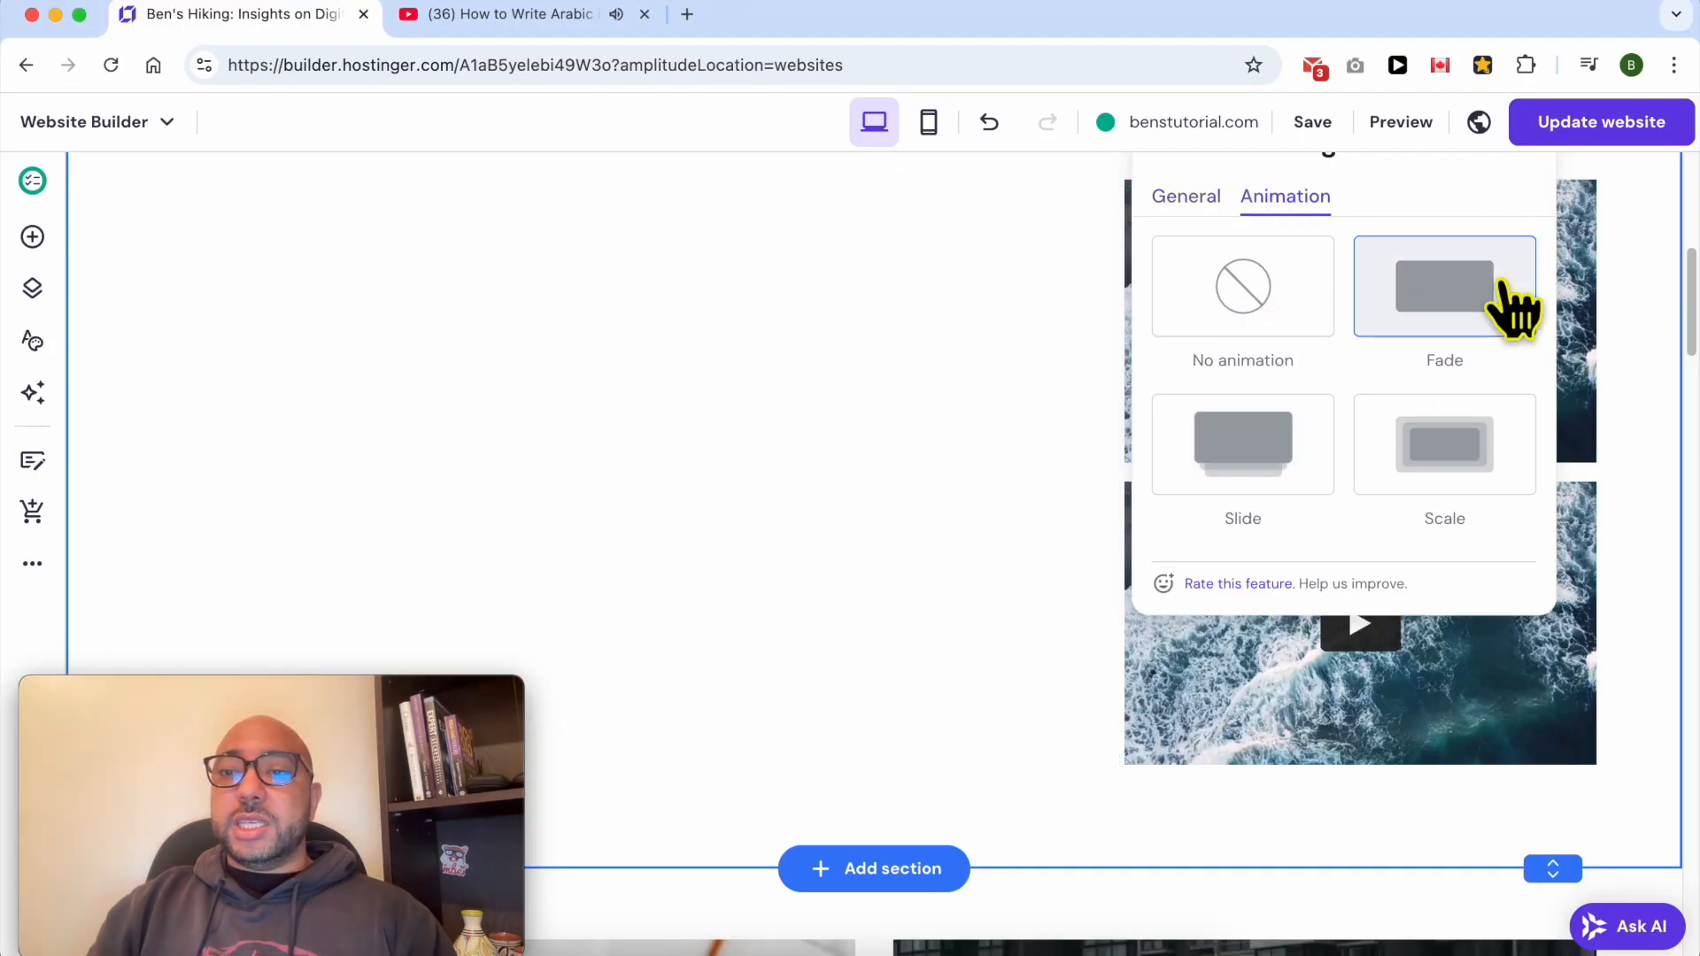
{"action": "left_click", "coordinate": [1251, 468]}
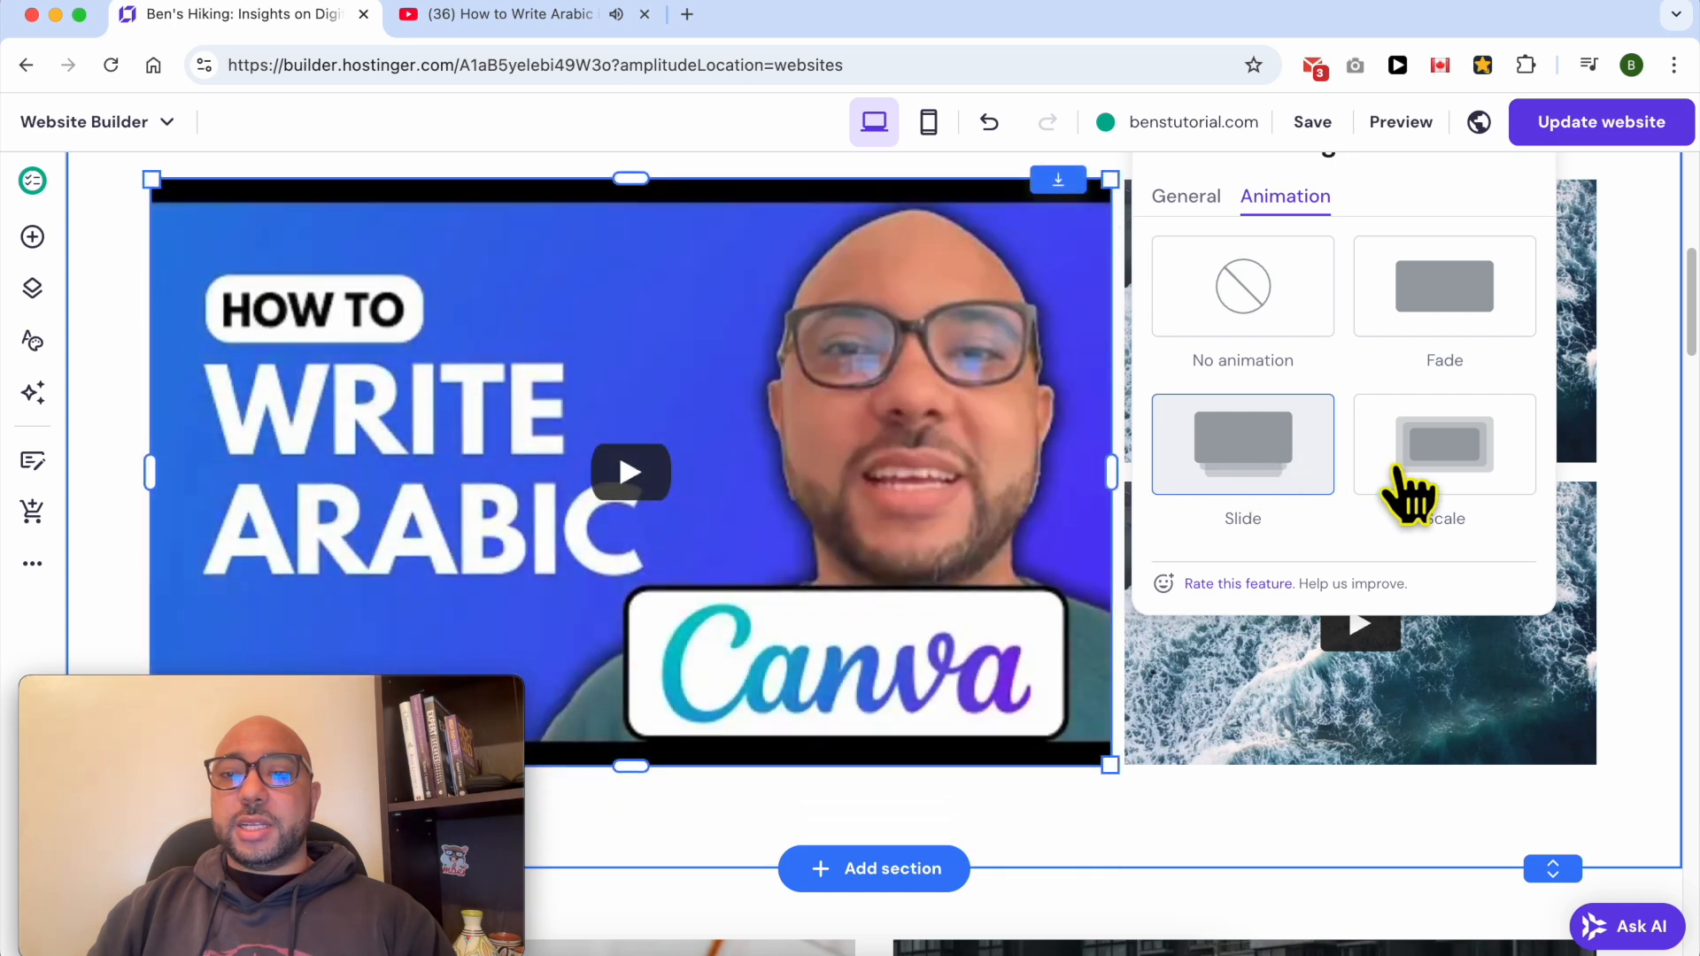
{"action": "left_click", "coordinate": [1488, 451]}
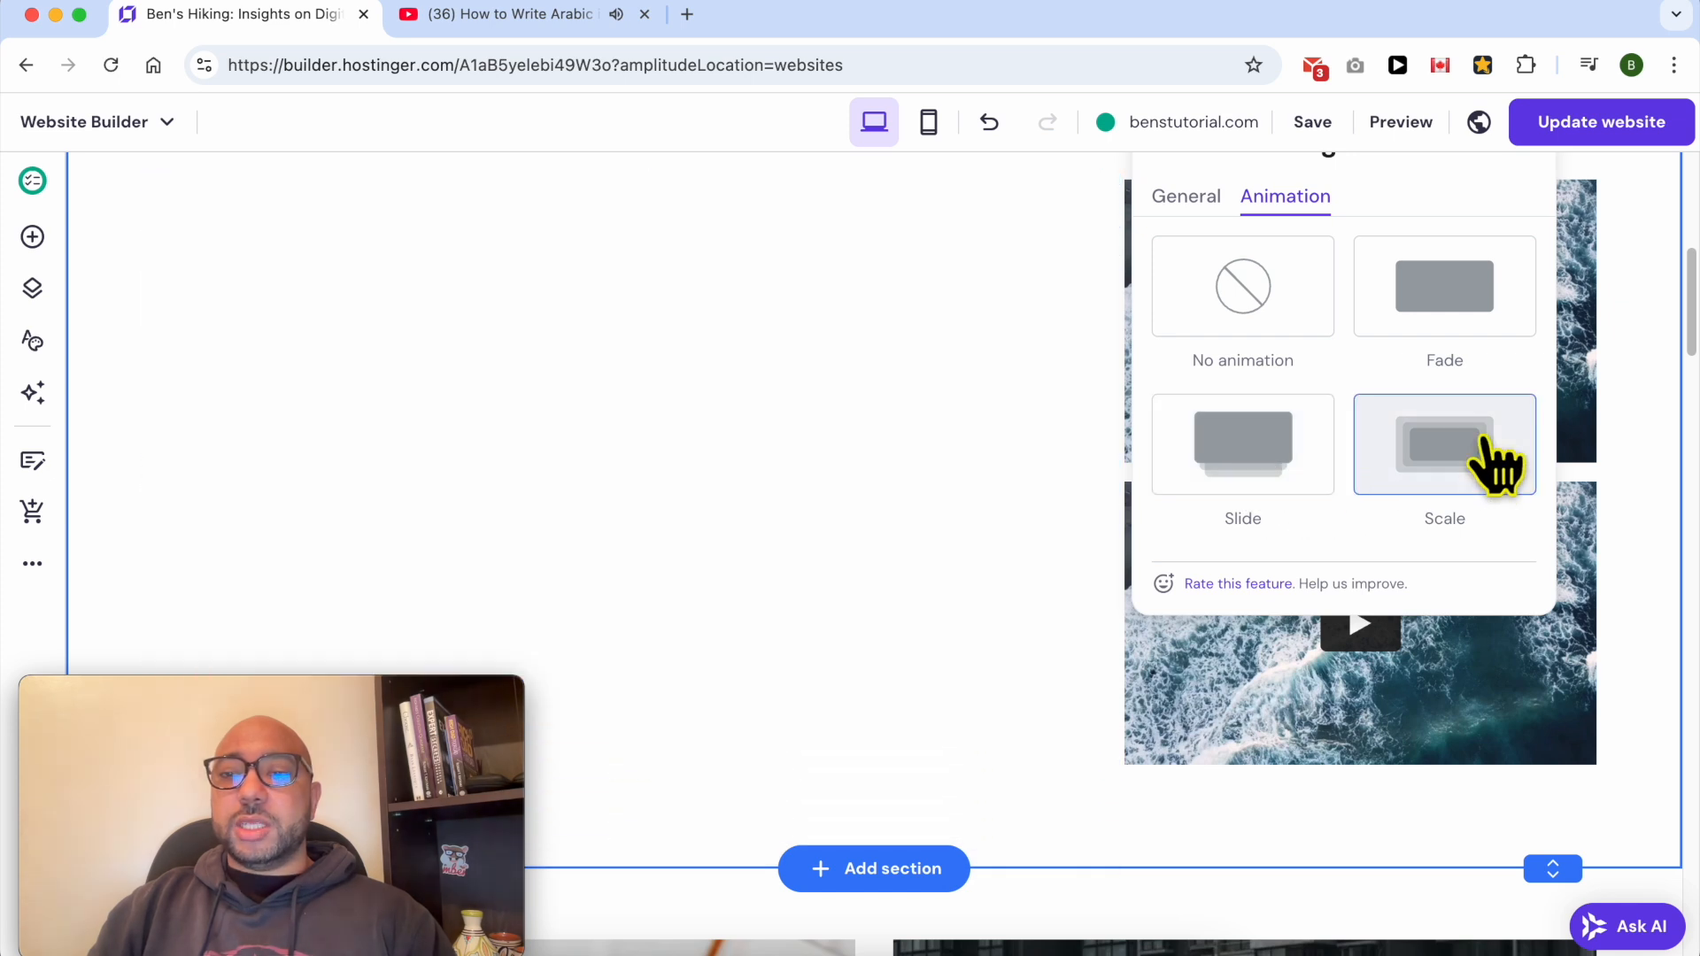
{"action": "left_click", "coordinate": [1436, 305]}
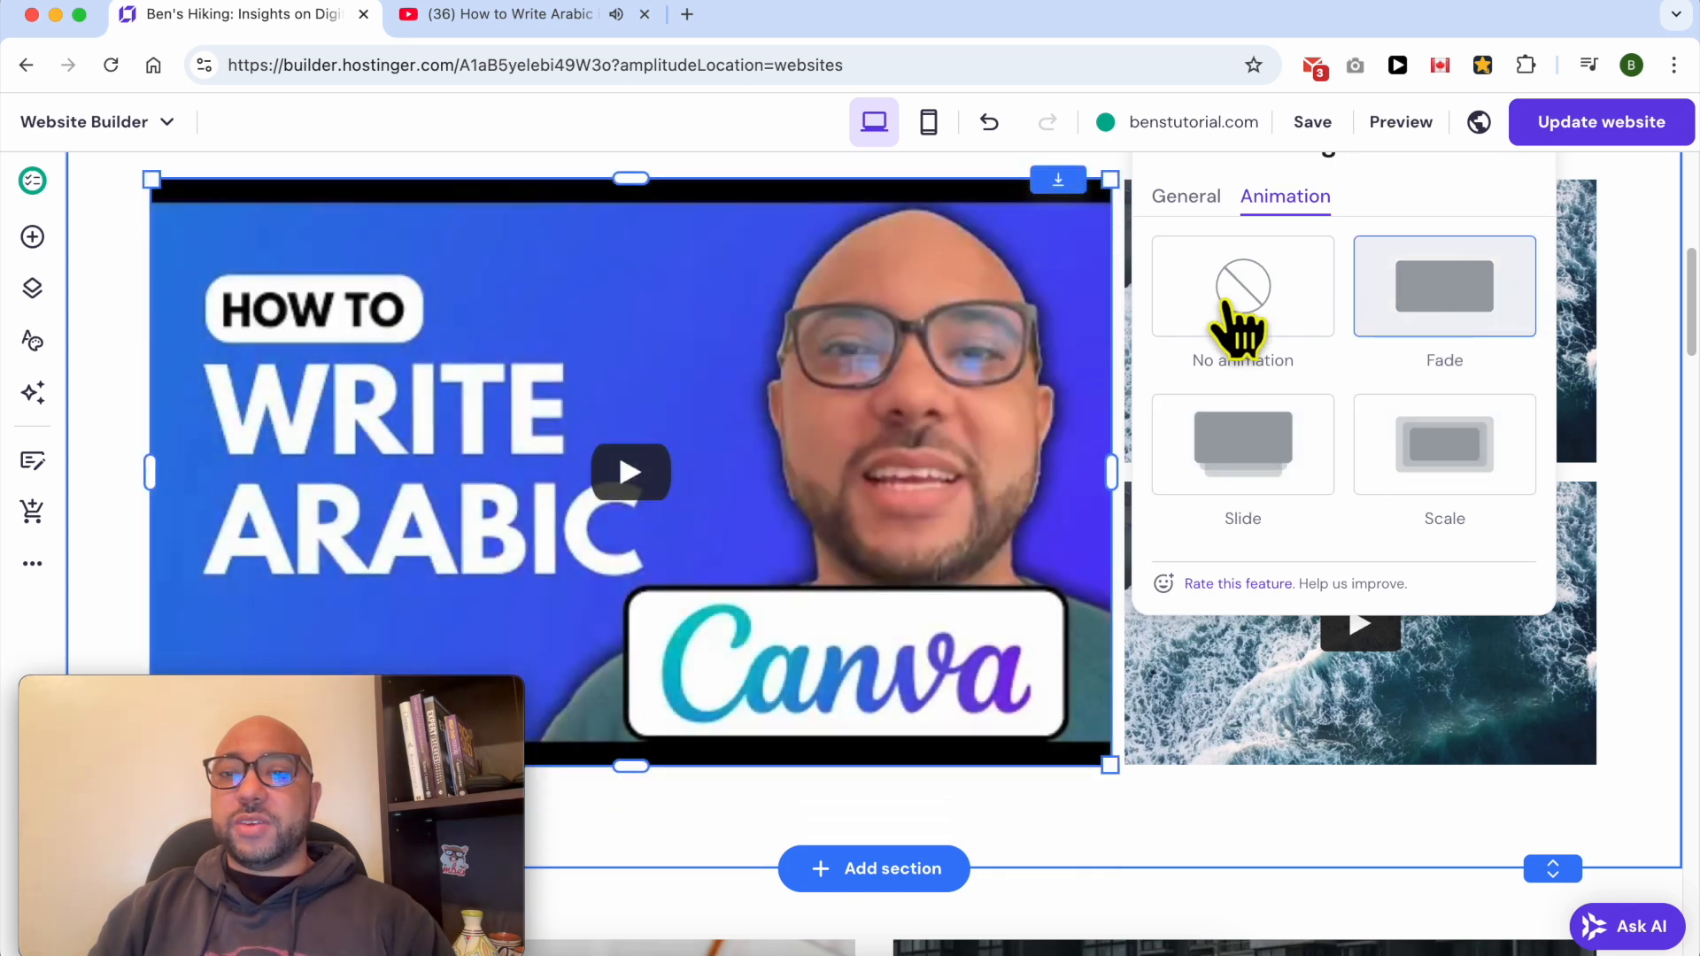
Step: Set the large video's animation to Slide, and set the upper small video's animation to Scale
{"action": "left_click", "coordinate": [1248, 310]}
{"action": "left_click", "coordinate": [1273, 448]}
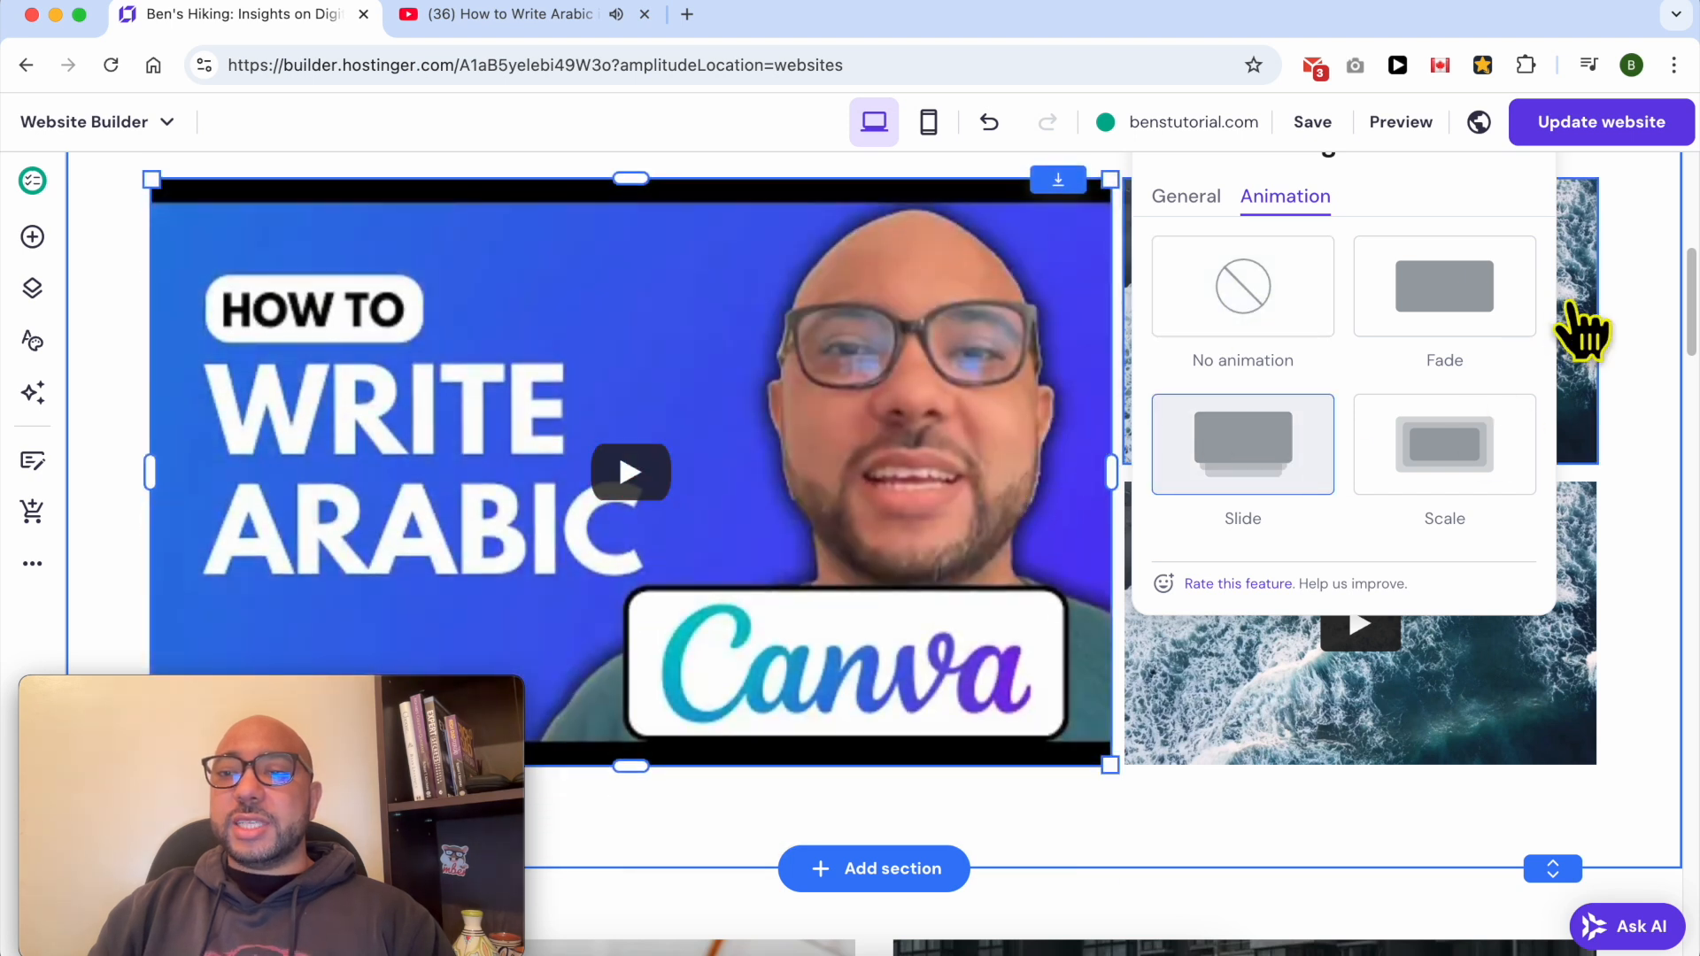
{"action": "left_click", "coordinate": [1589, 311]}
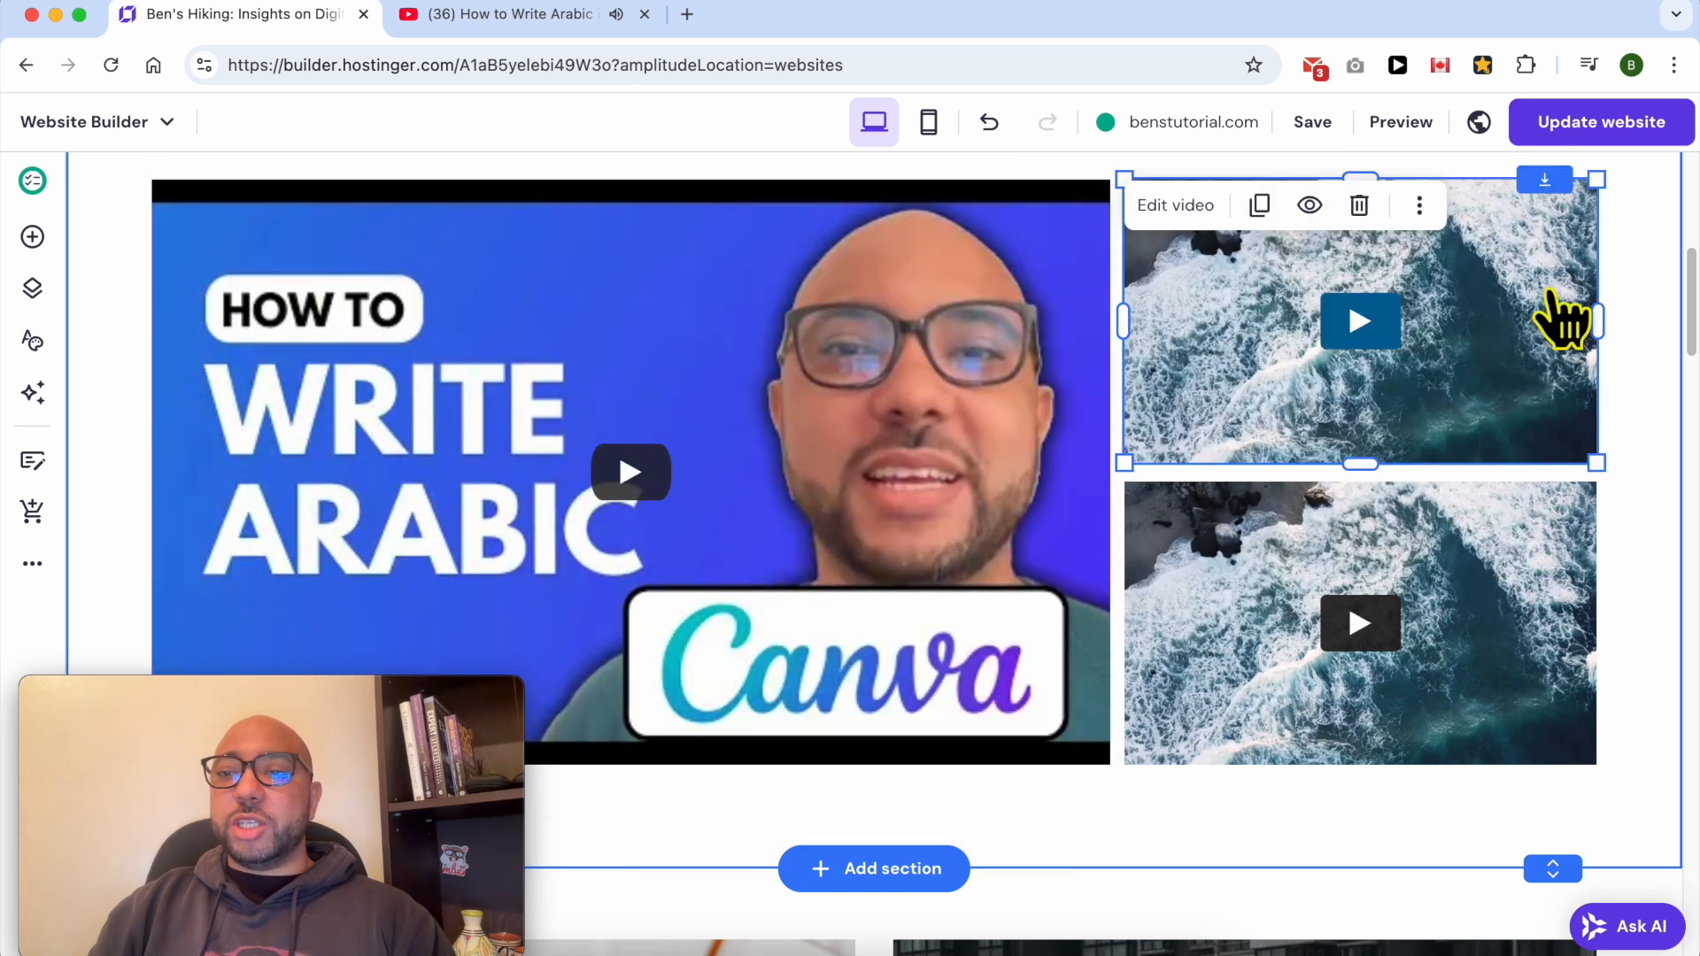
{"action": "left_click", "coordinate": [1177, 205]}
{"action": "left_click", "coordinate": [1384, 275]}
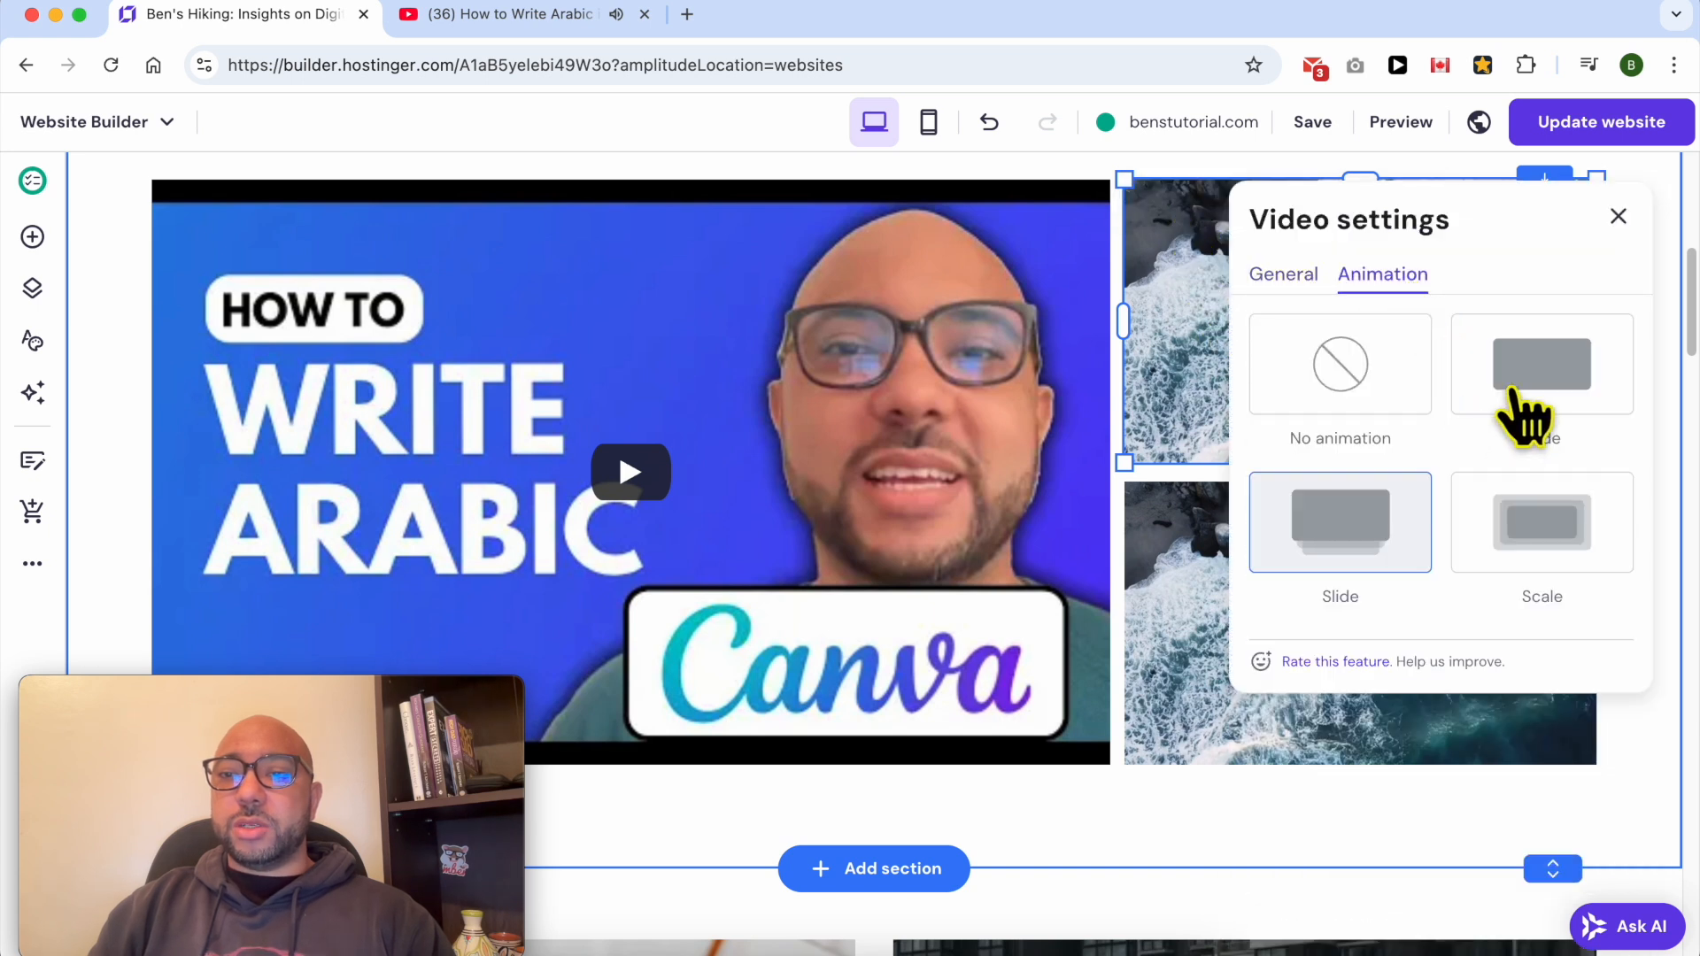
{"action": "left_click", "coordinate": [1536, 528]}
{"action": "left_click", "coordinate": [1176, 549]}
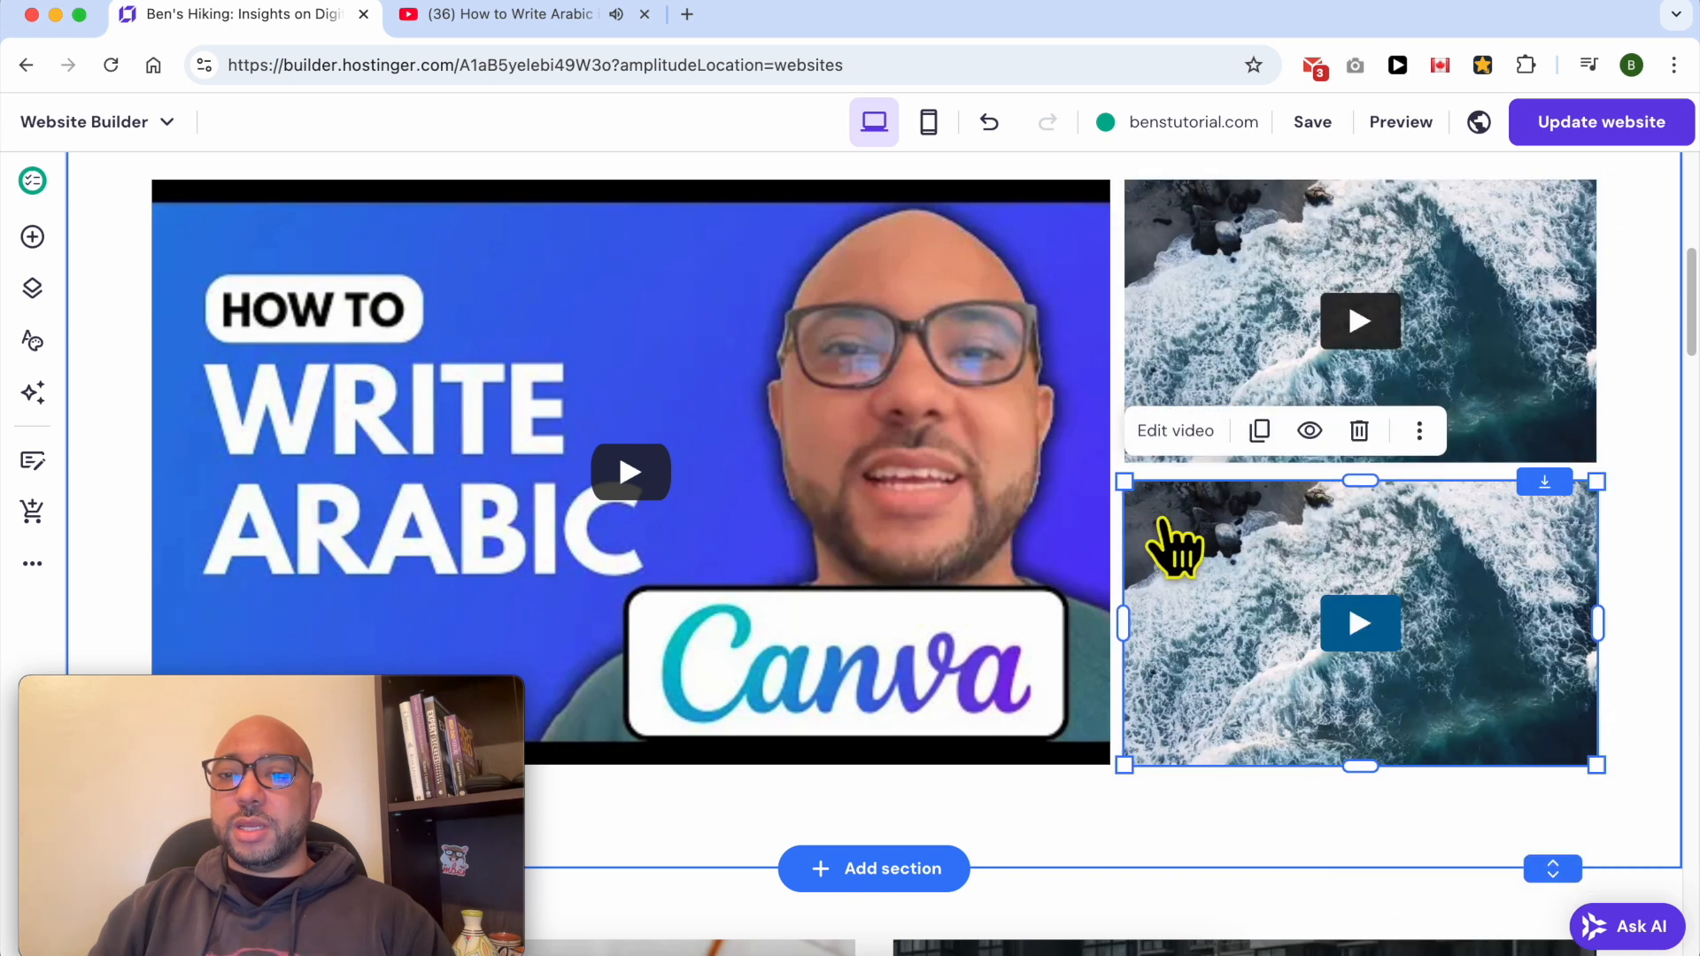
Step: Review the upper small video's animation option and the large video's general and animation settings
{"action": "left_click", "coordinate": [878, 406]}
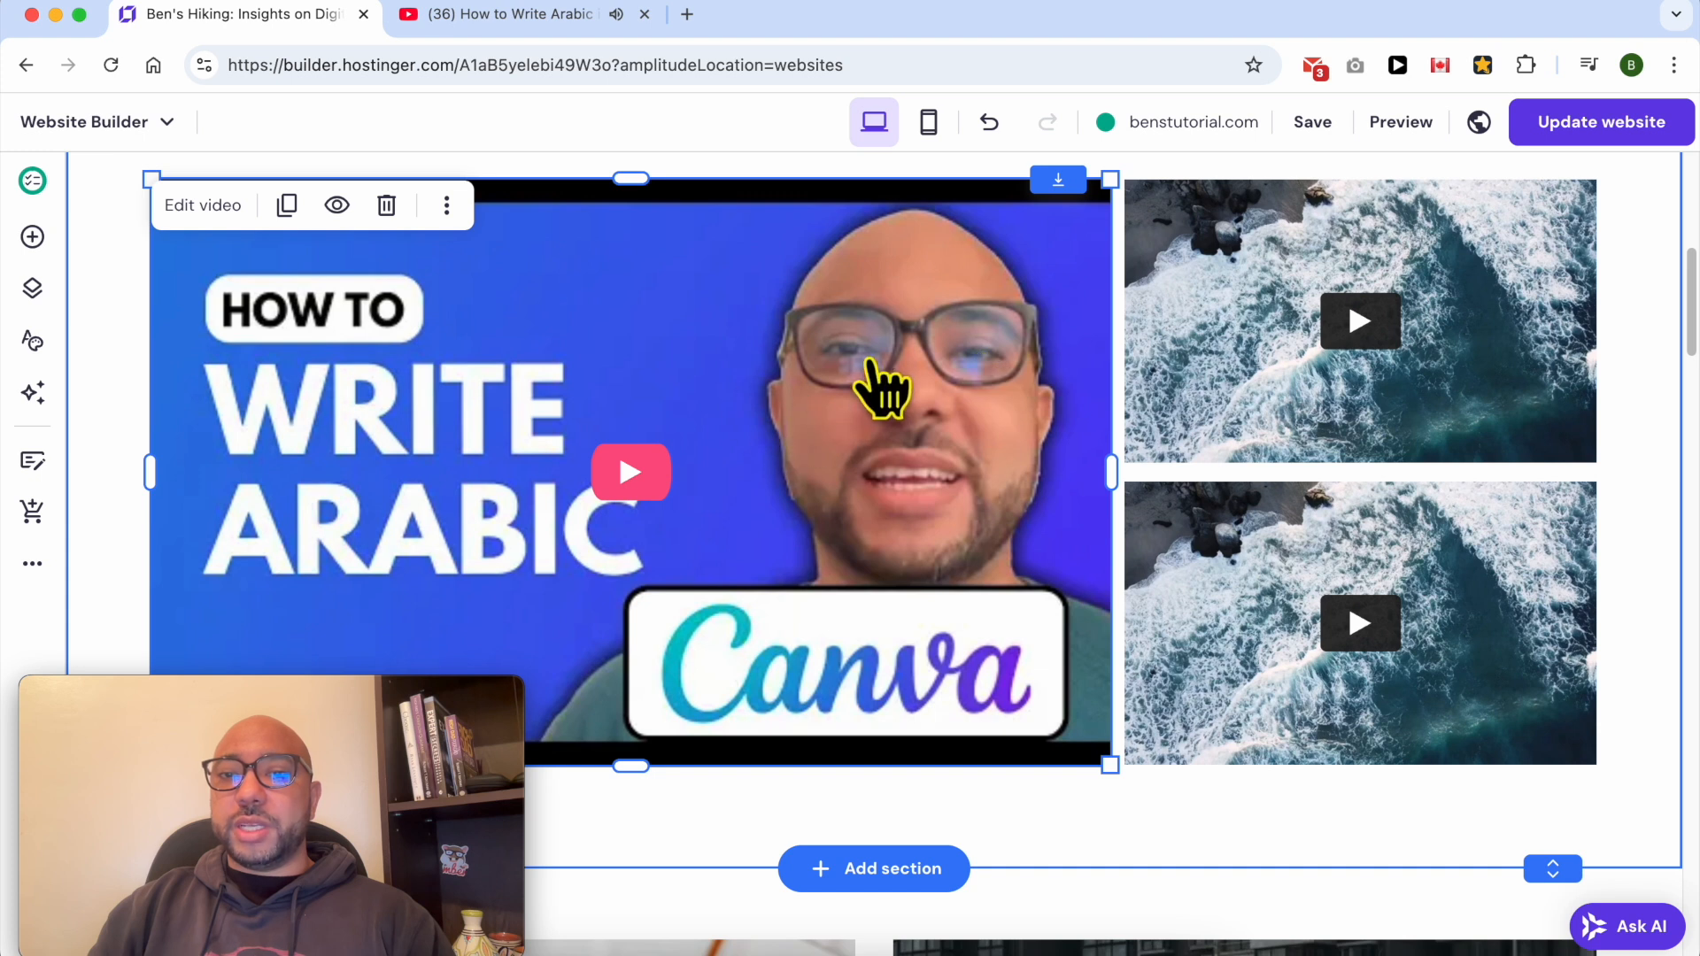
{"action": "left_click", "coordinate": [1284, 328]}
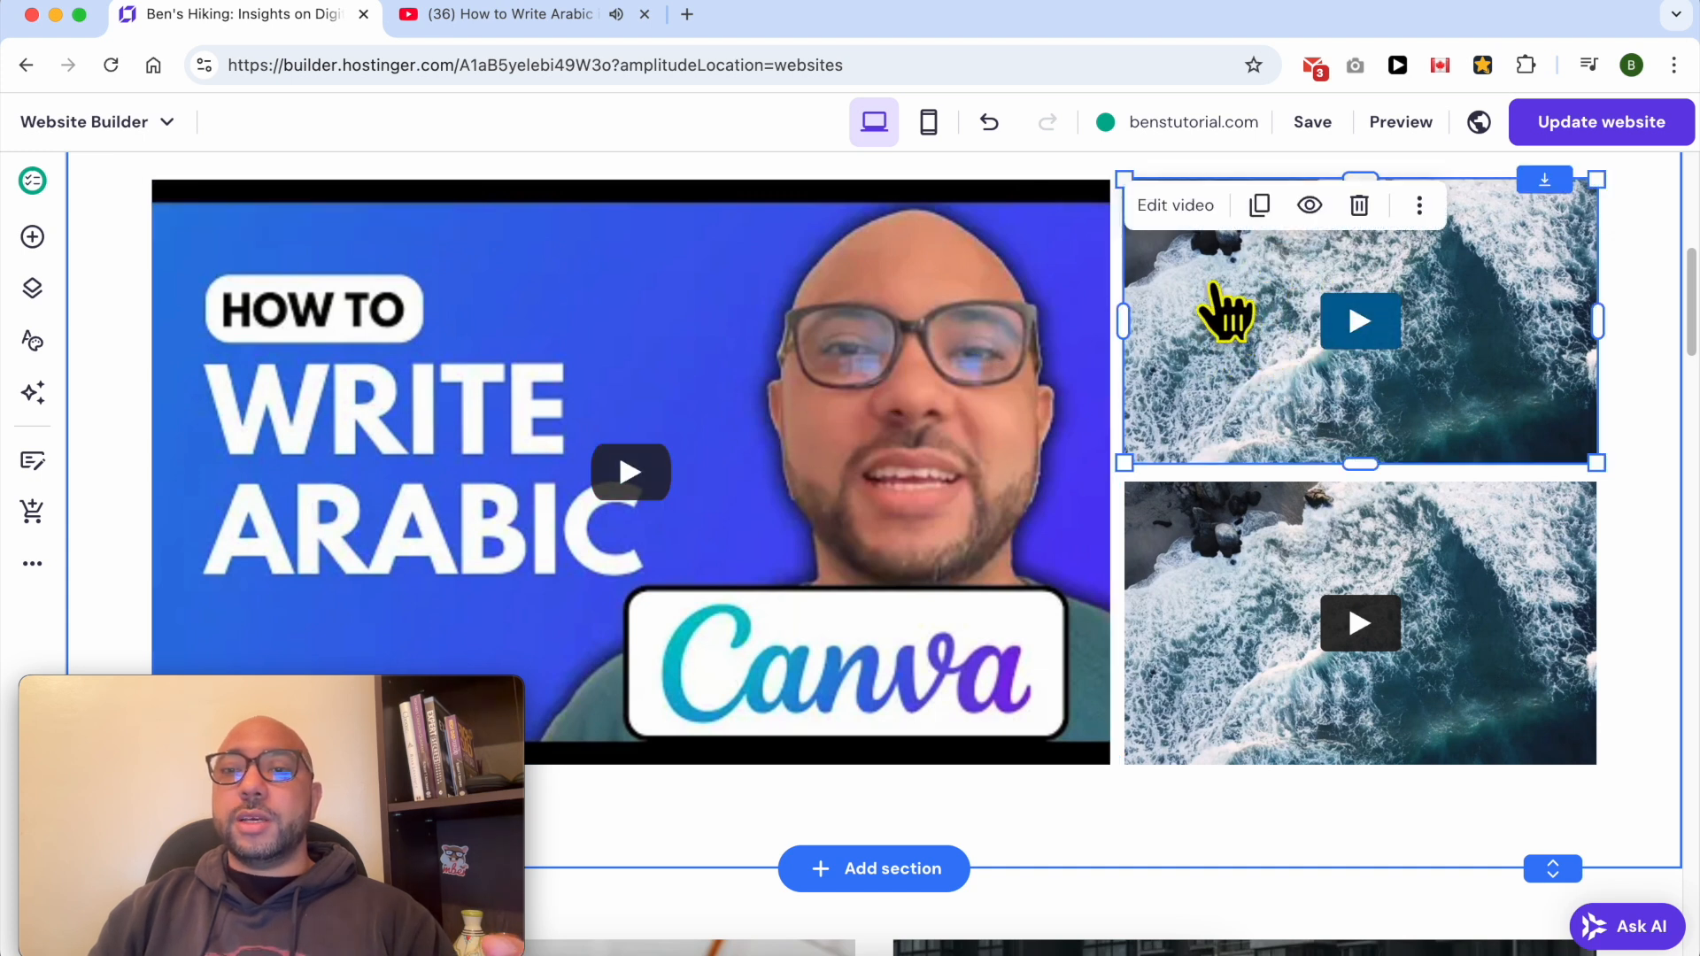
{"action": "left_click", "coordinate": [1176, 205]}
{"action": "left_click", "coordinate": [1383, 276]}
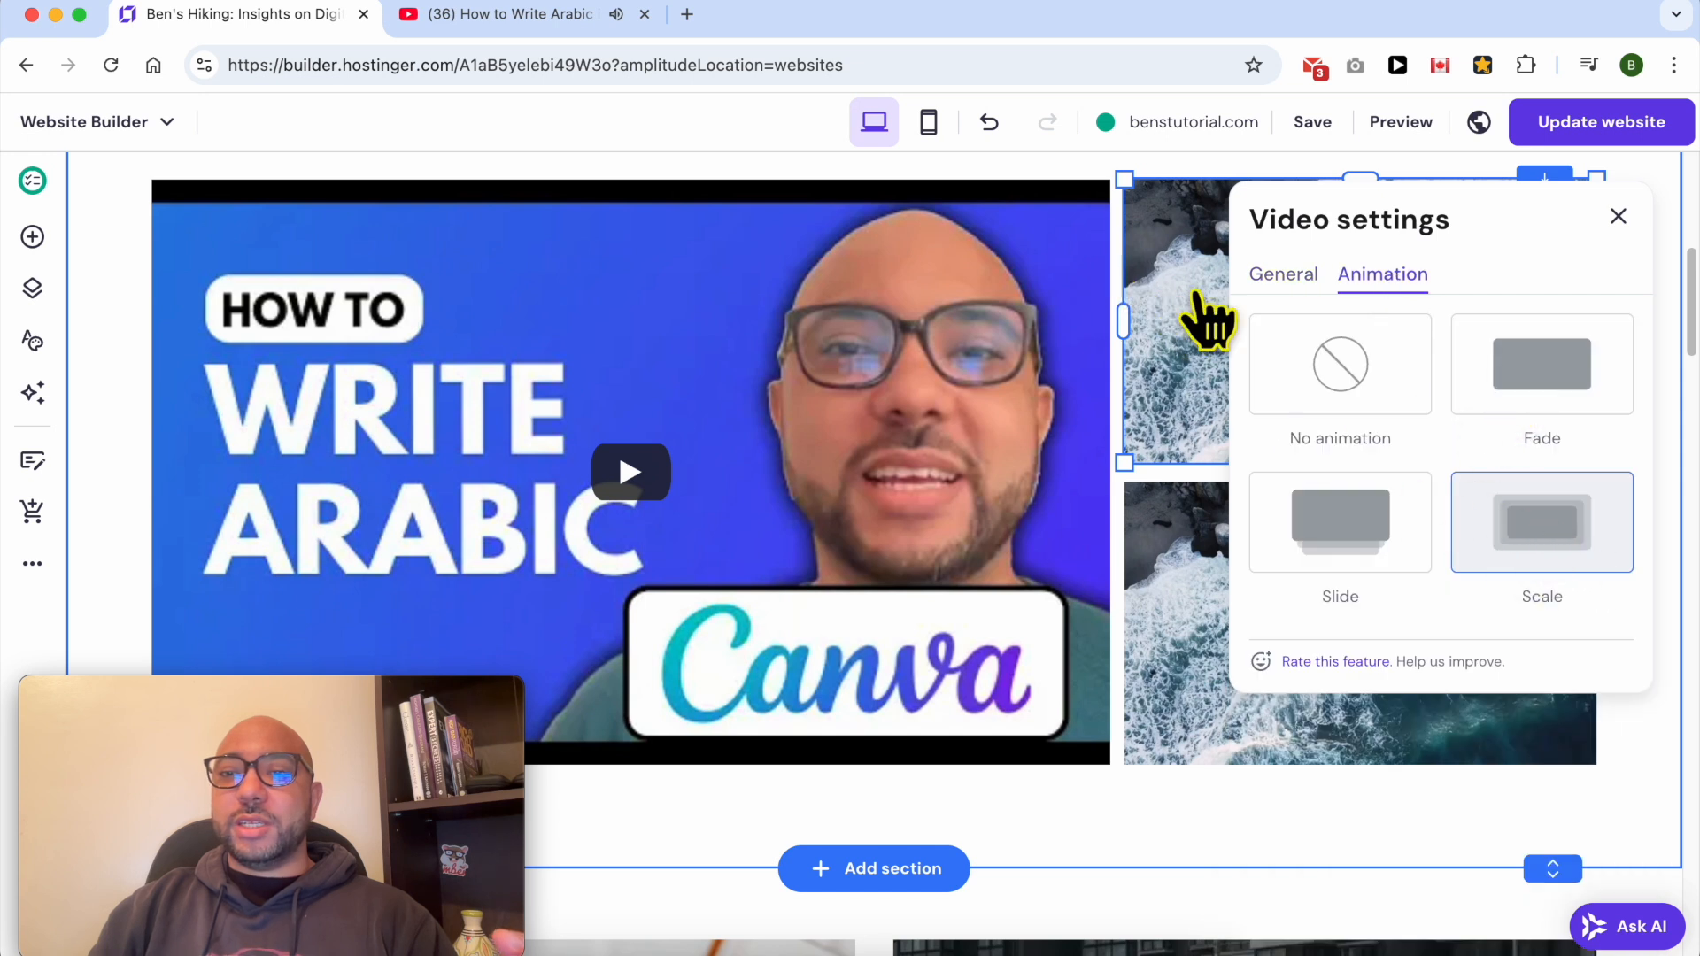
{"action": "left_click", "coordinate": [974, 312]}
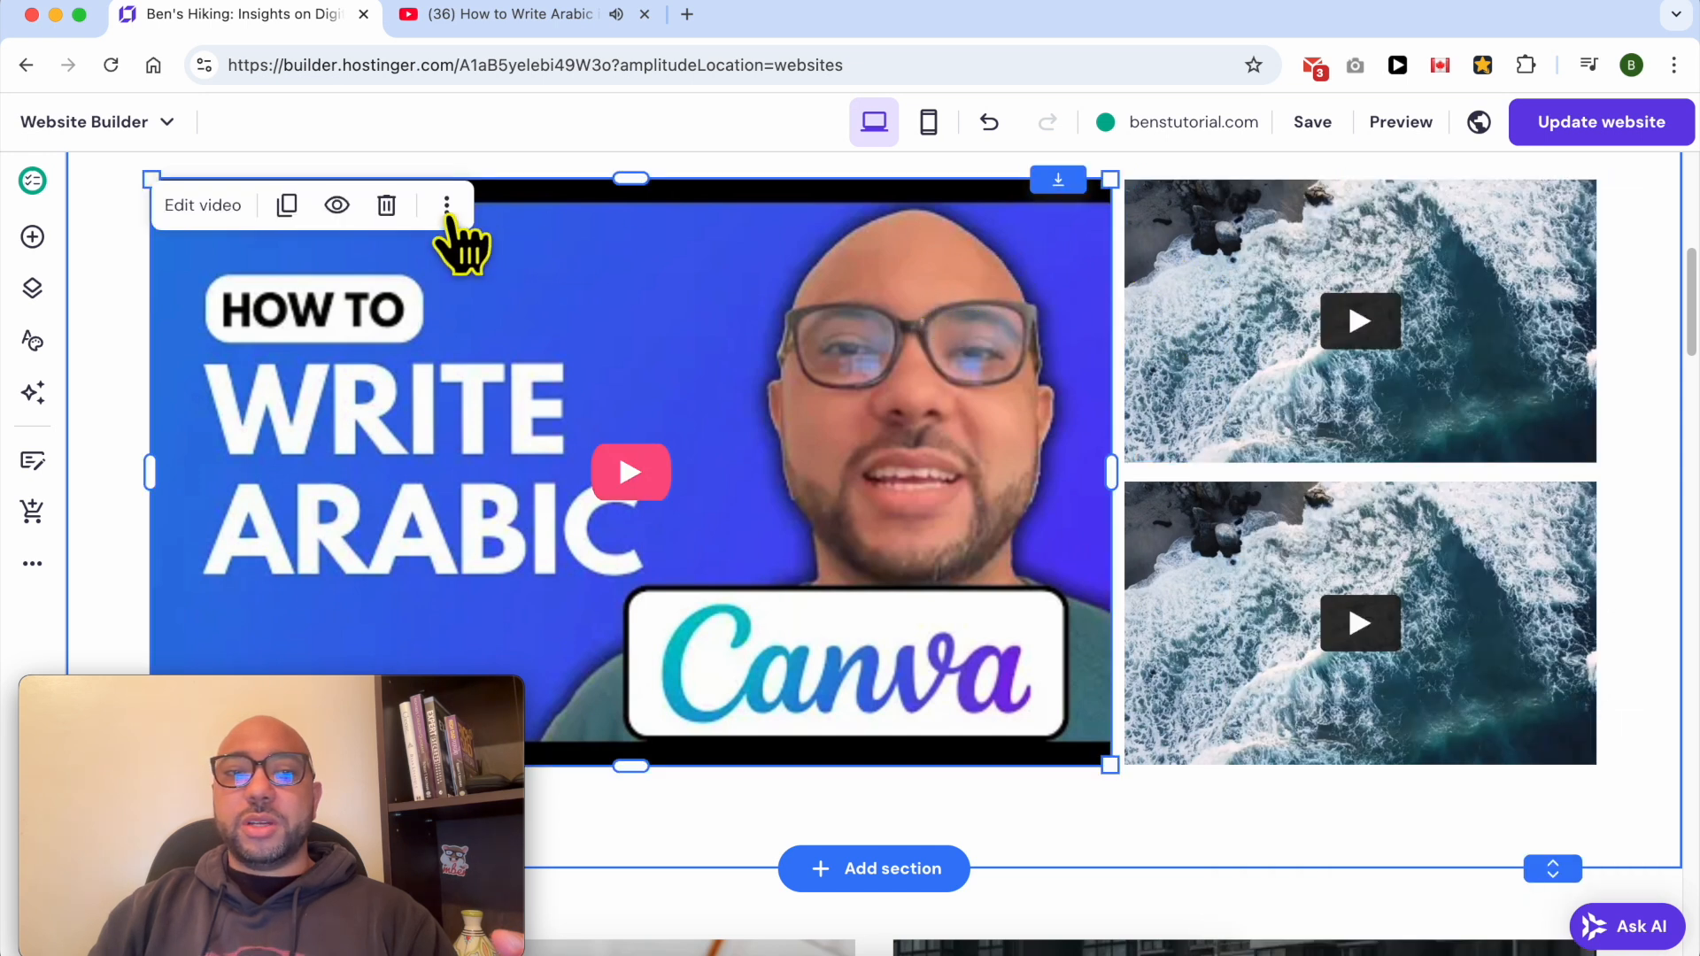
{"action": "left_click", "coordinate": [206, 209]}
{"action": "left_click", "coordinate": [1285, 276]}
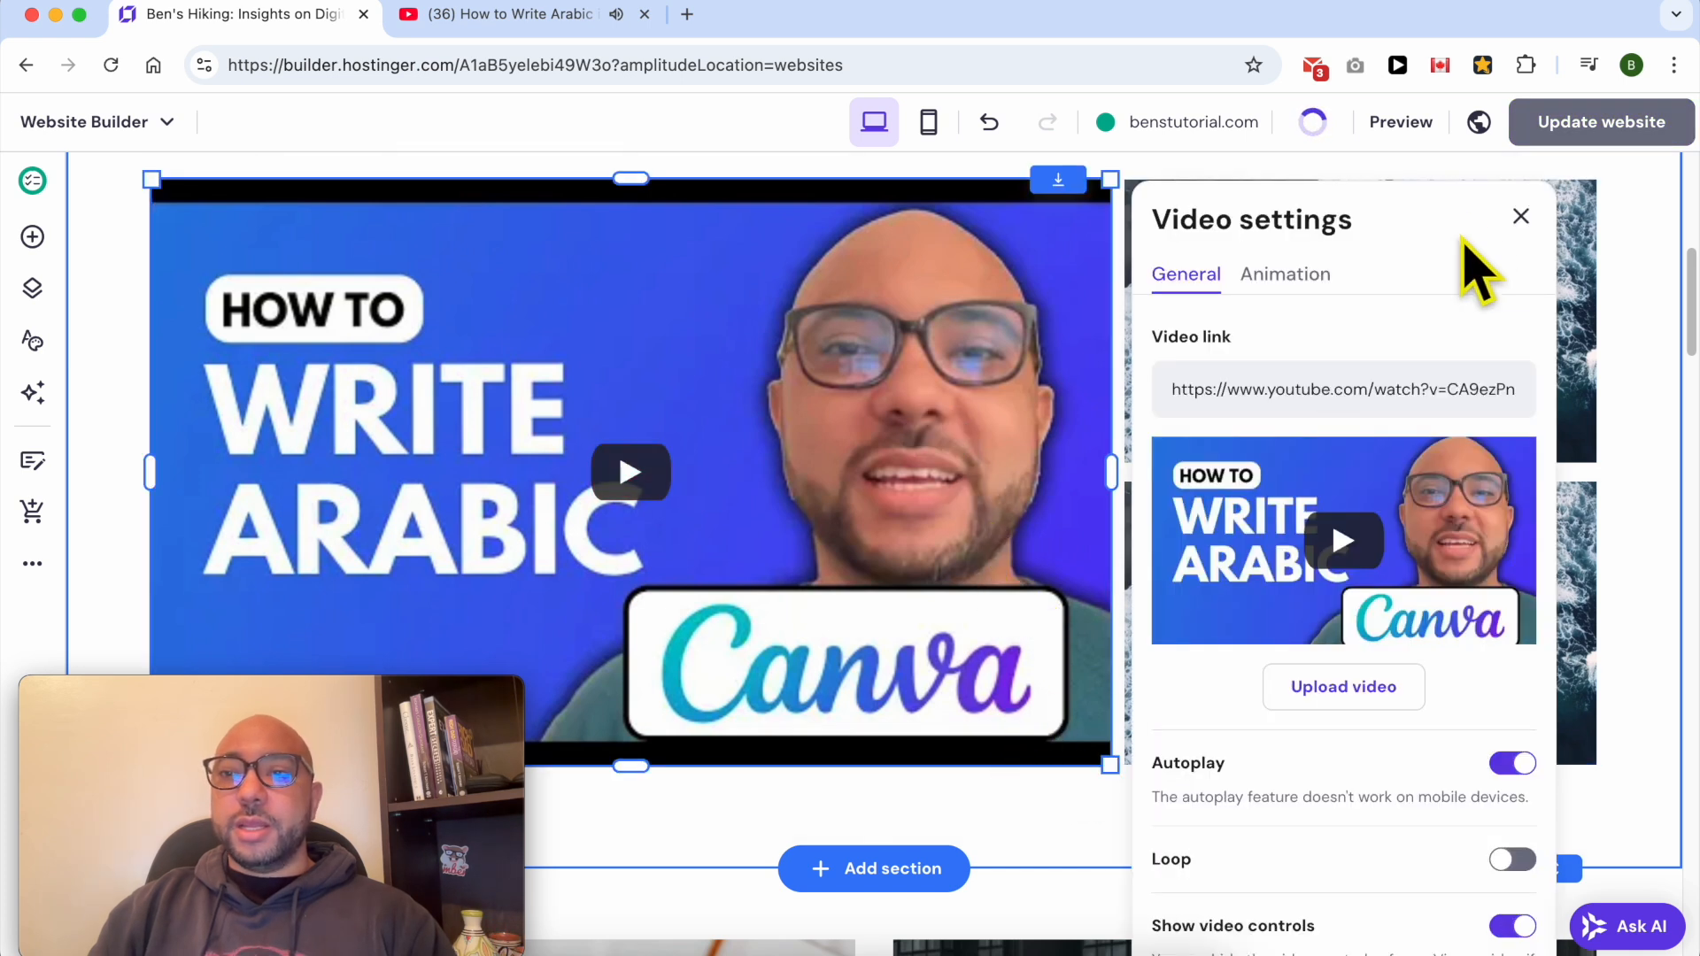
{"action": "left_click", "coordinate": [979, 827]}
Step: Increase the video section's height to make room for another row beneath the existing videos
{"action": "scroll", "coordinate": [991, 655], "scroll_direction": "down", "scroll_amount": 4}
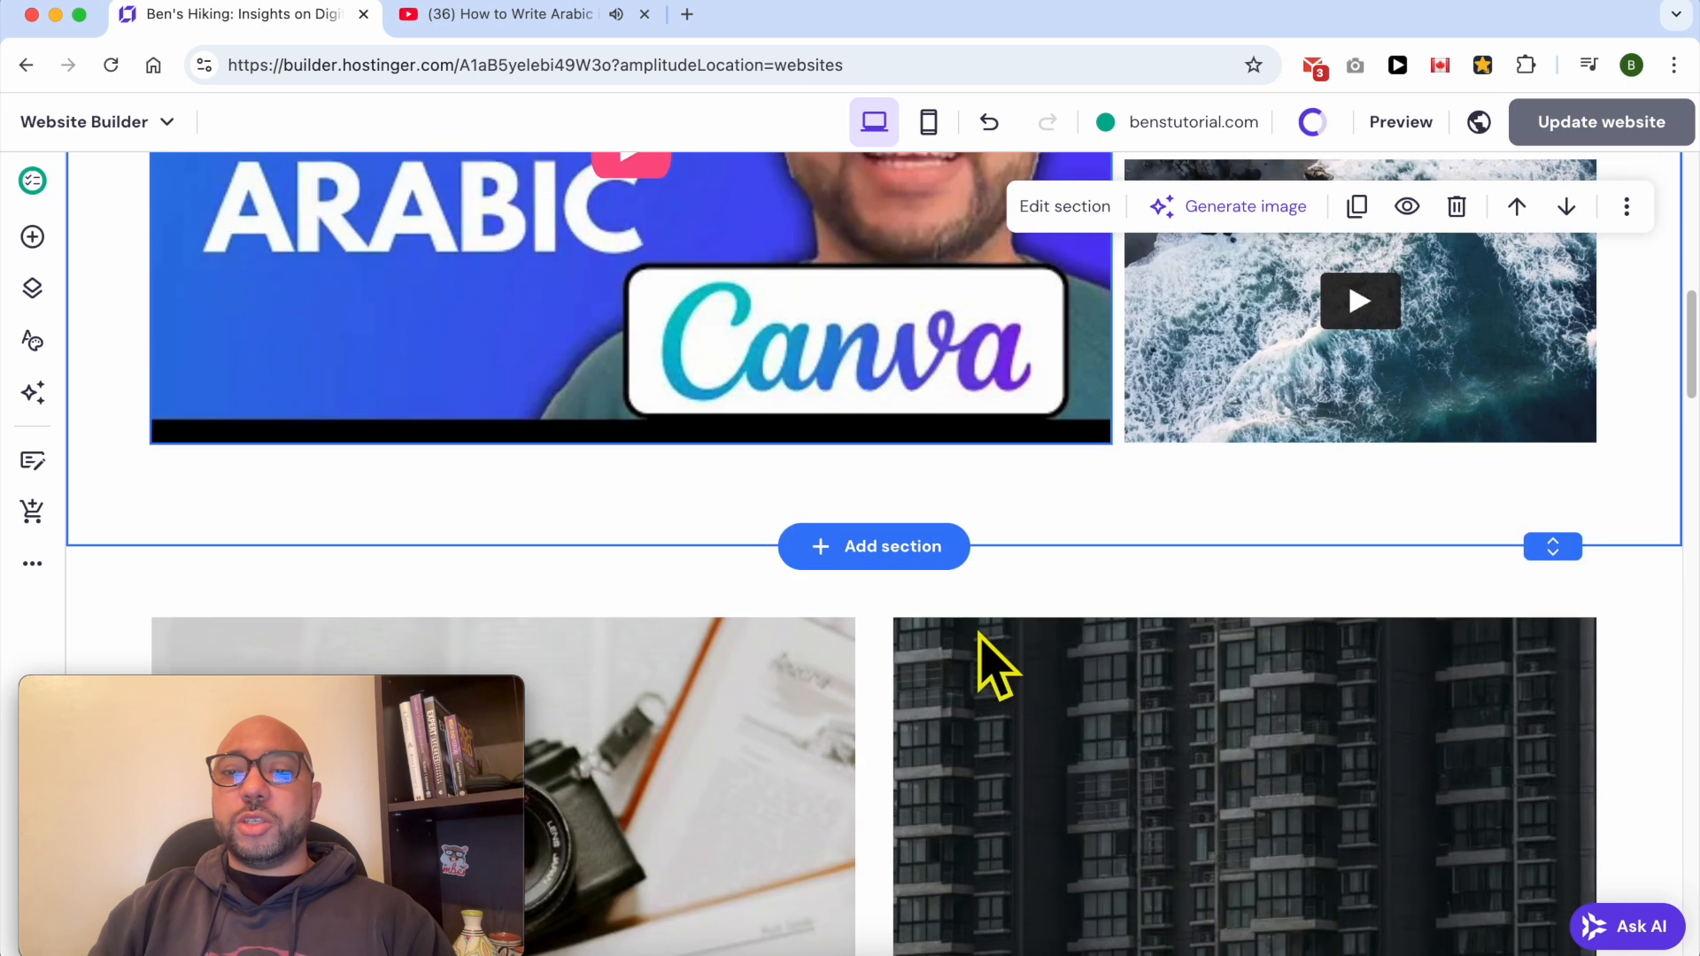
{"action": "left_click_drag", "start_coordinate": [1551, 536], "coordinate": [1541, 939]}
{"action": "scroll", "coordinate": [1530, 673], "scroll_direction": "down", "scroll_amount": 4}
{"action": "left_click_drag", "start_coordinate": [1533, 581], "coordinate": [1552, 644]}
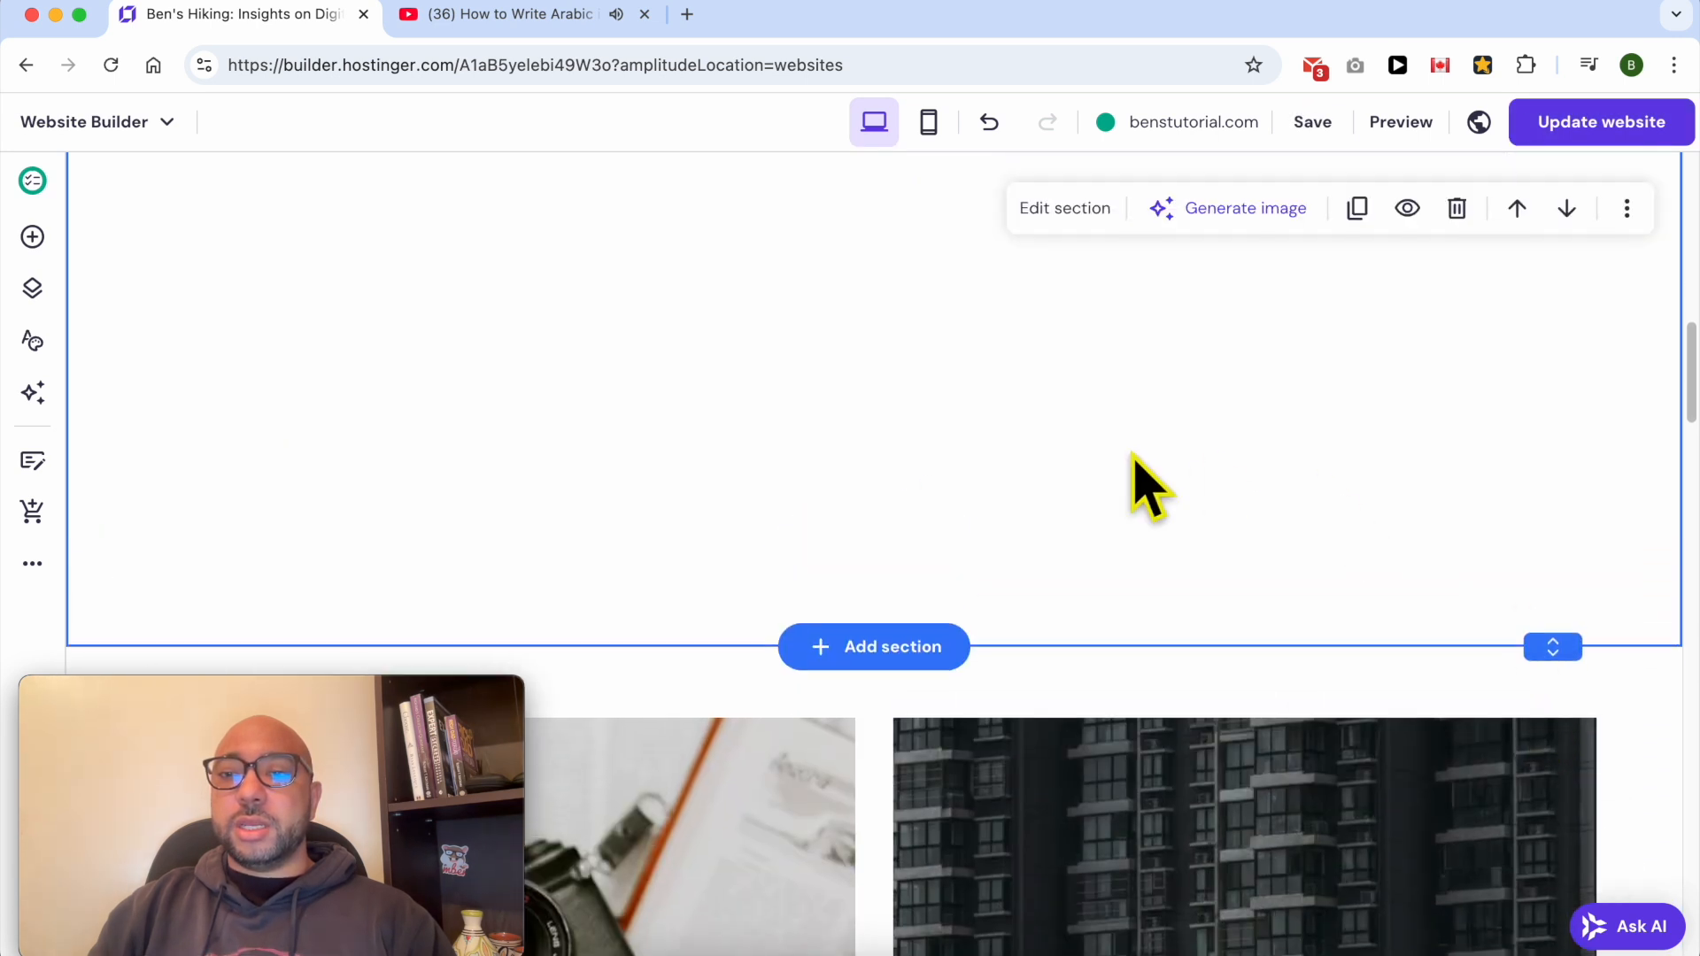
Step: Duplicate the lower small video and place the copy beneath the large video, aligned with its left edge
{"action": "scroll", "coordinate": [1143, 487], "scroll_direction": "down", "scroll_amount": 10}
{"action": "left_click", "coordinate": [1293, 504]}
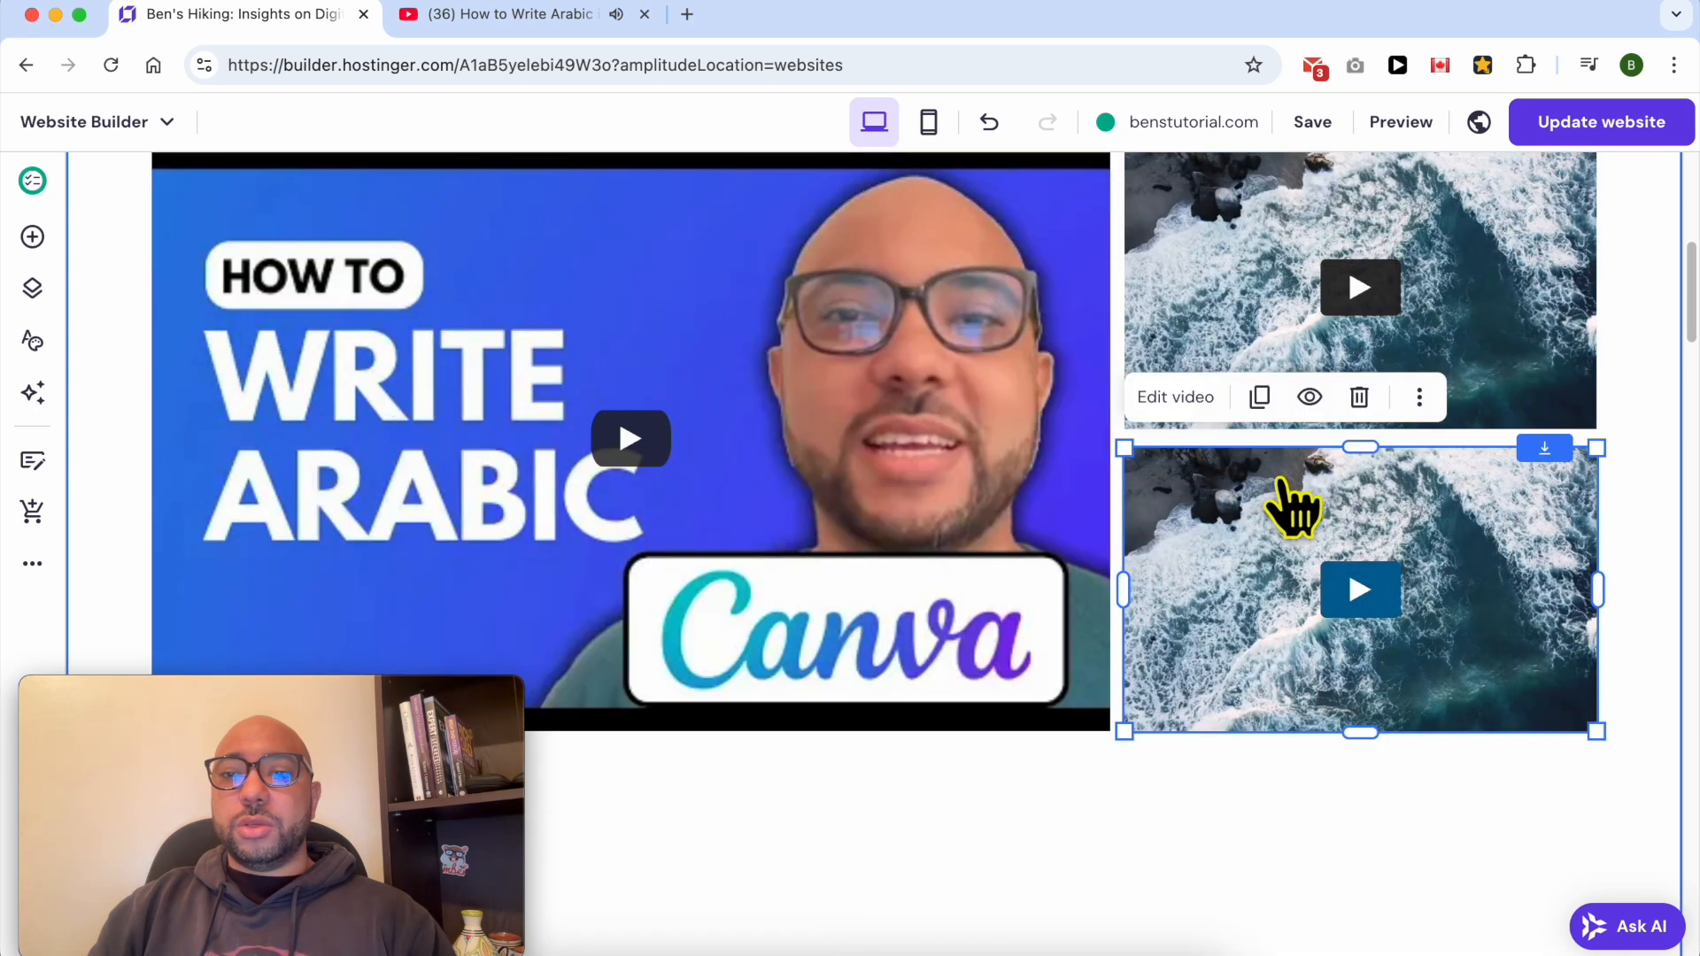
{"action": "left_click", "coordinate": [1266, 400]}
{"action": "left_click_drag", "start_coordinate": [1294, 554], "coordinate": [1310, 523]}
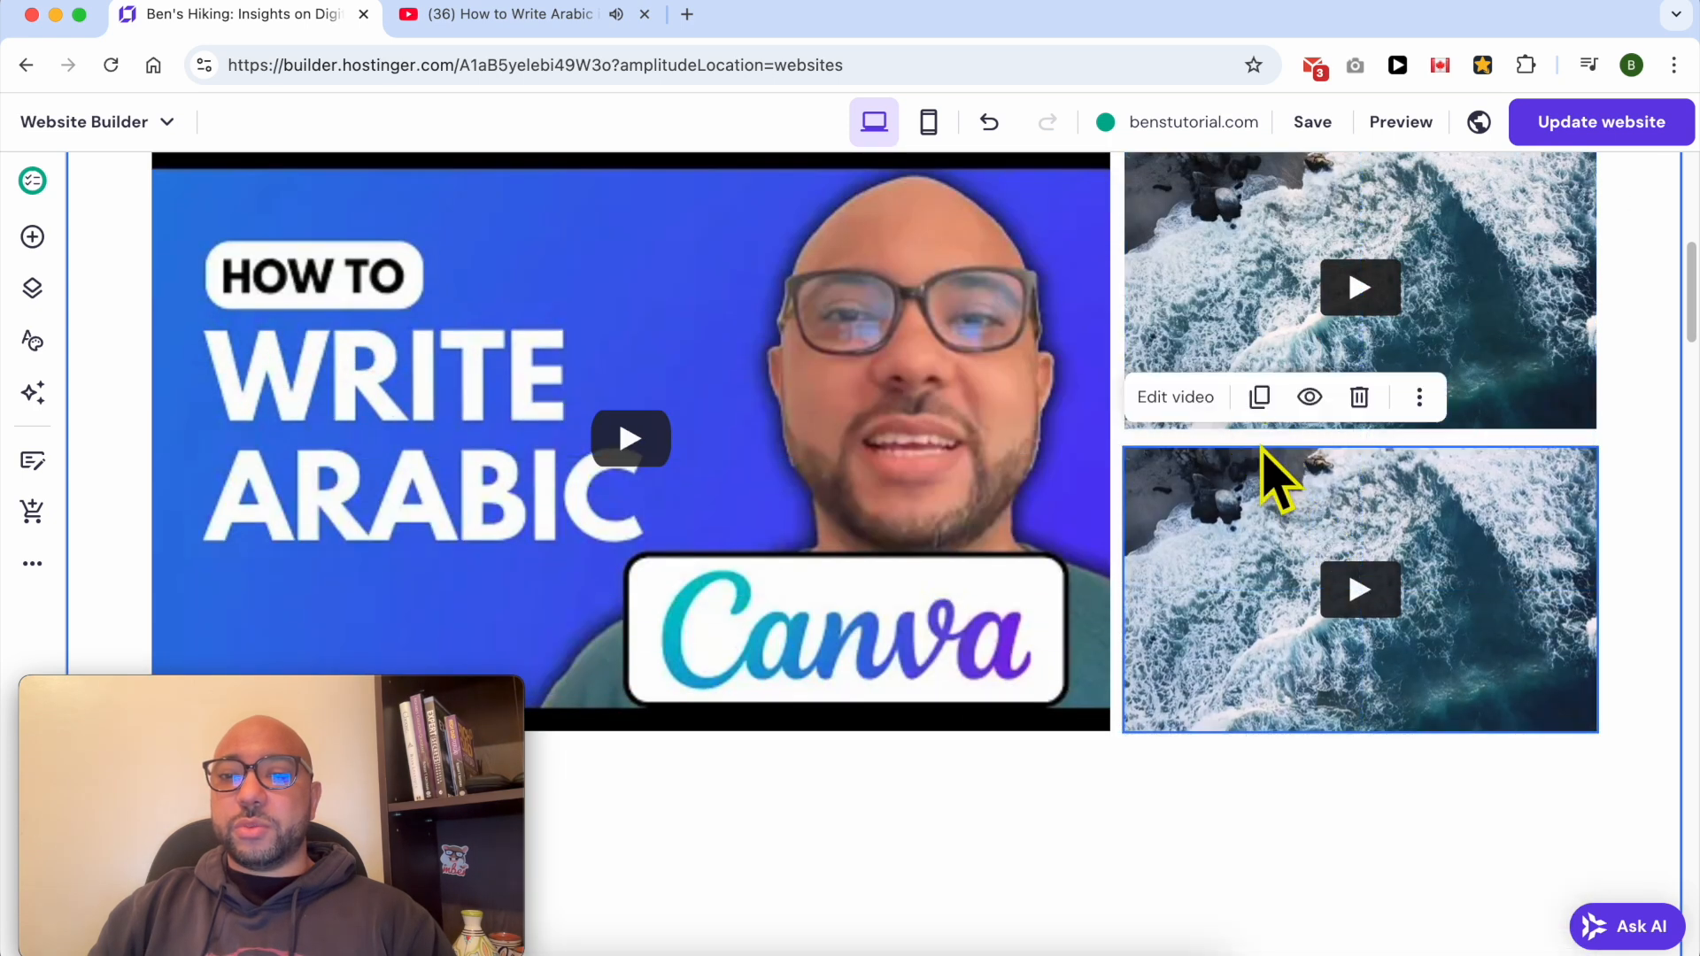
{"action": "left_click", "coordinate": [1268, 400]}
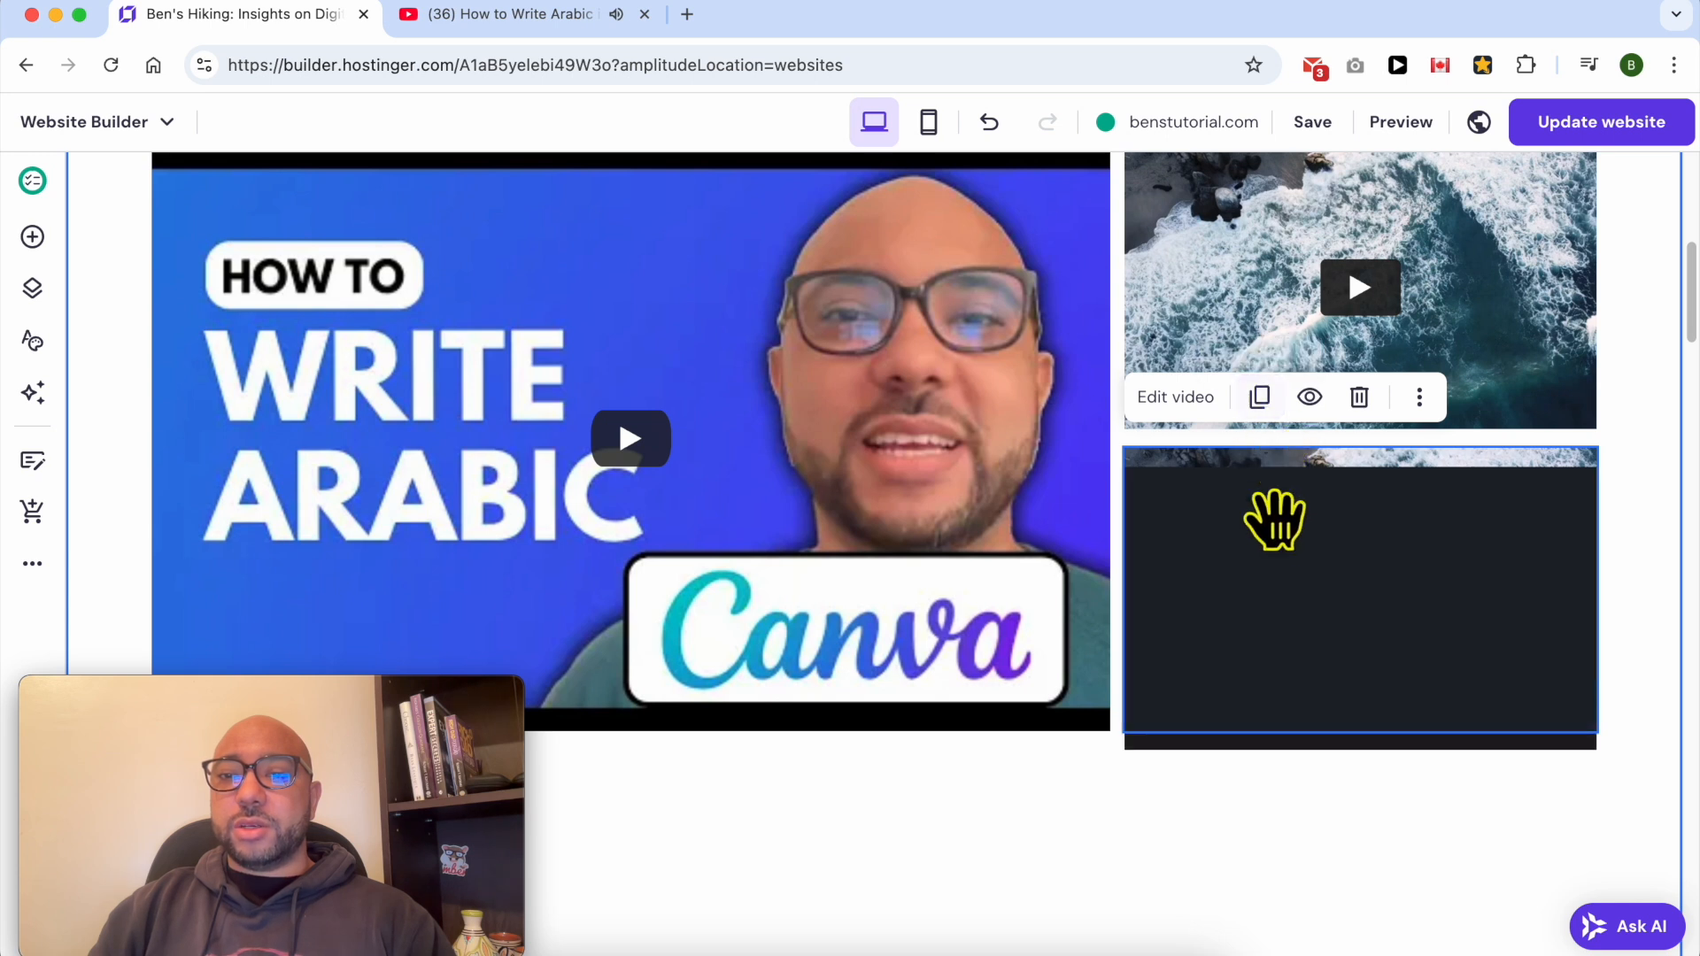
{"action": "left_click_drag", "start_coordinate": [1310, 577], "coordinate": [744, 841]}
{"action": "scroll", "coordinate": [797, 549], "scroll_direction": "down", "scroll_amount": 3}
{"action": "scroll", "coordinate": [760, 602], "scroll_direction": "down", "scroll_amount": 2}
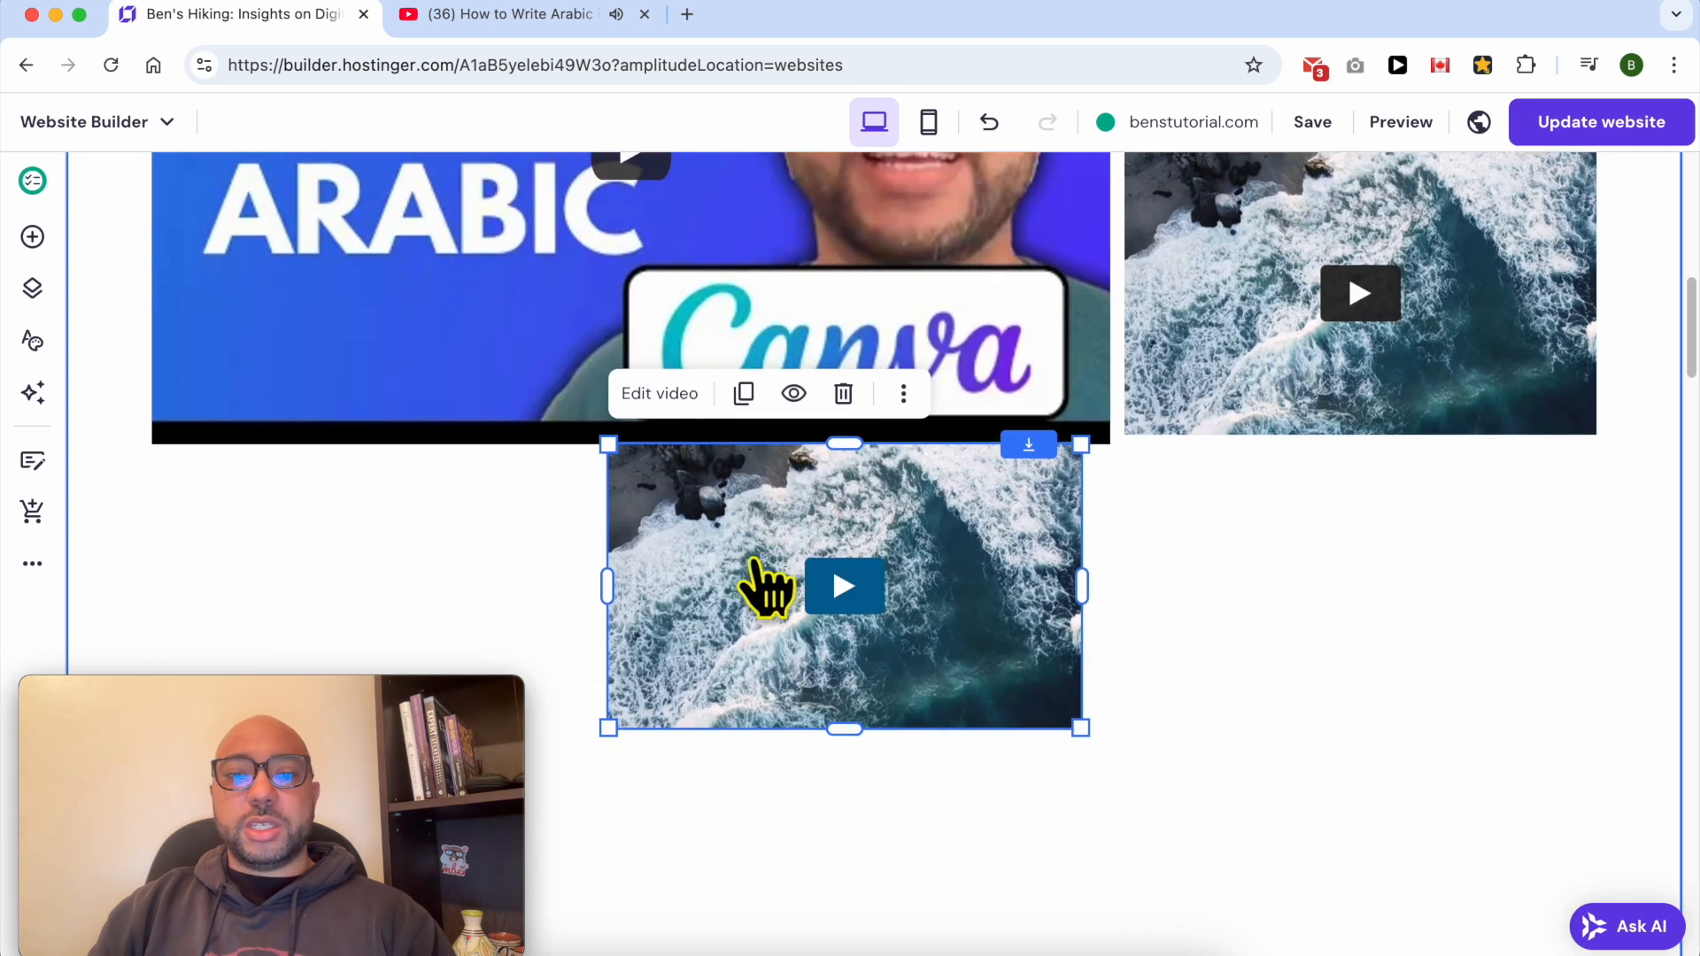
{"action": "left_click_drag", "start_coordinate": [770, 496], "coordinate": [322, 505]}
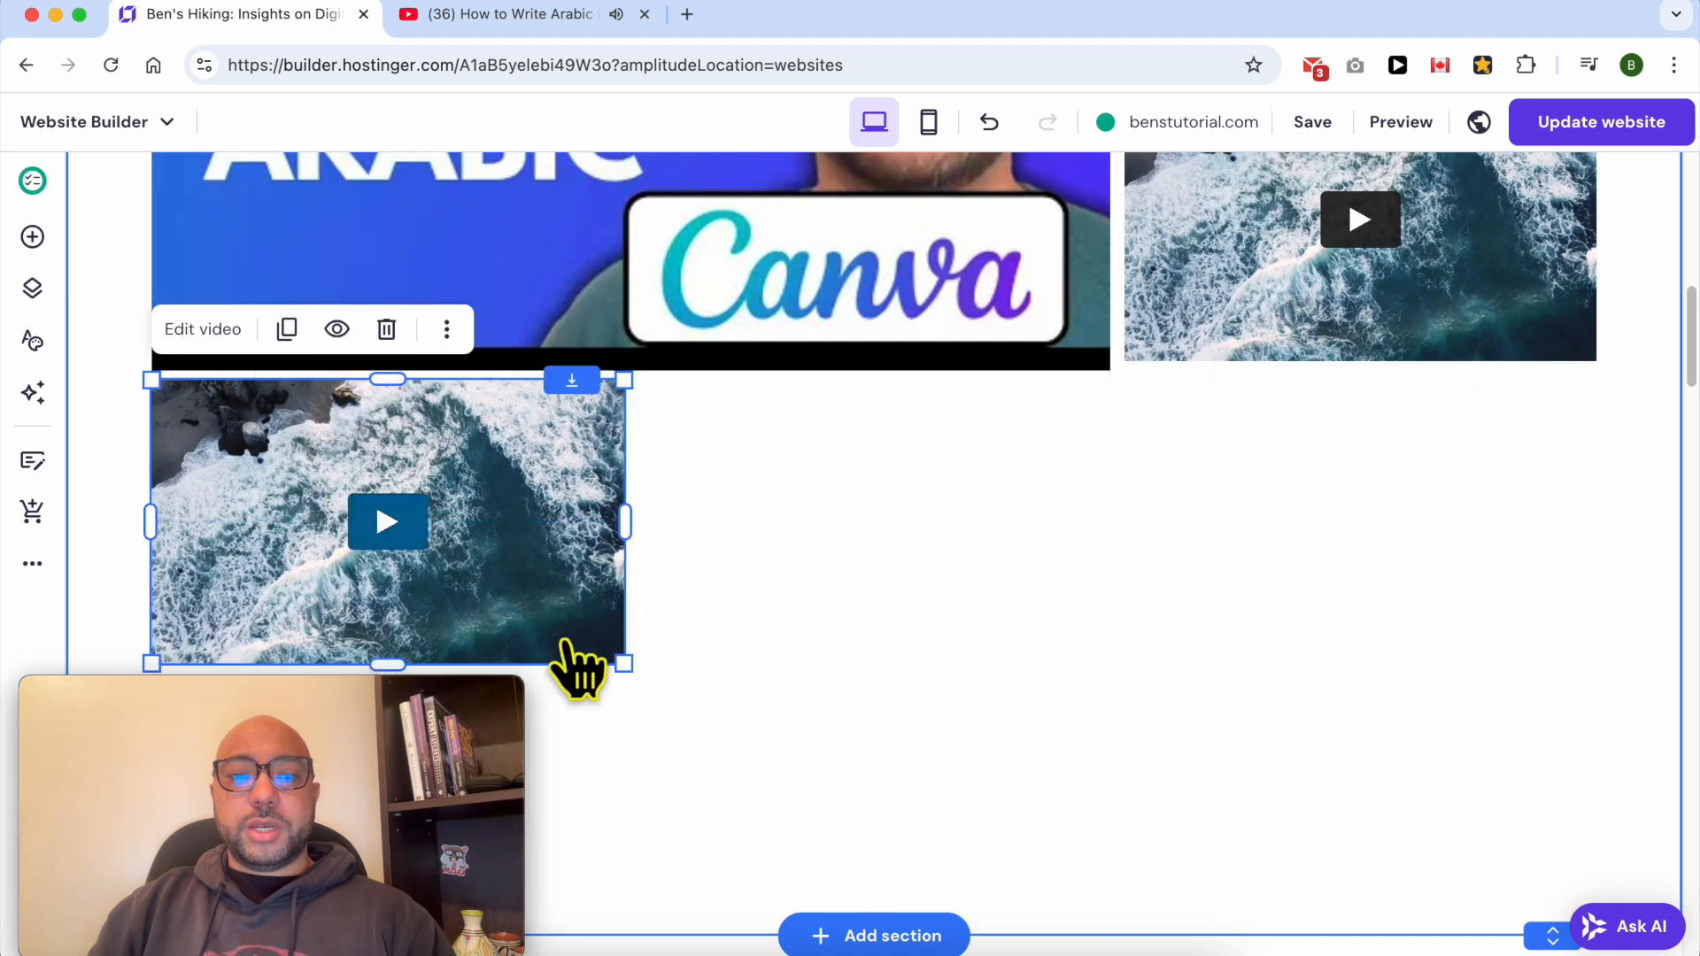
{"action": "mouse_move", "coordinate": [607, 652]}
{"action": "left_mouse_down"}
{"action": "mouse_move", "coordinate": [432, 544]}
{"action": "mouse_move", "coordinate": [617, 659]}
{"action": "mouse_move", "coordinate": [615, 636]}
{"action": "left_mouse_up"}
{"action": "scroll", "coordinate": [615, 636], "scroll_direction": "down", "scroll_amount": 2}
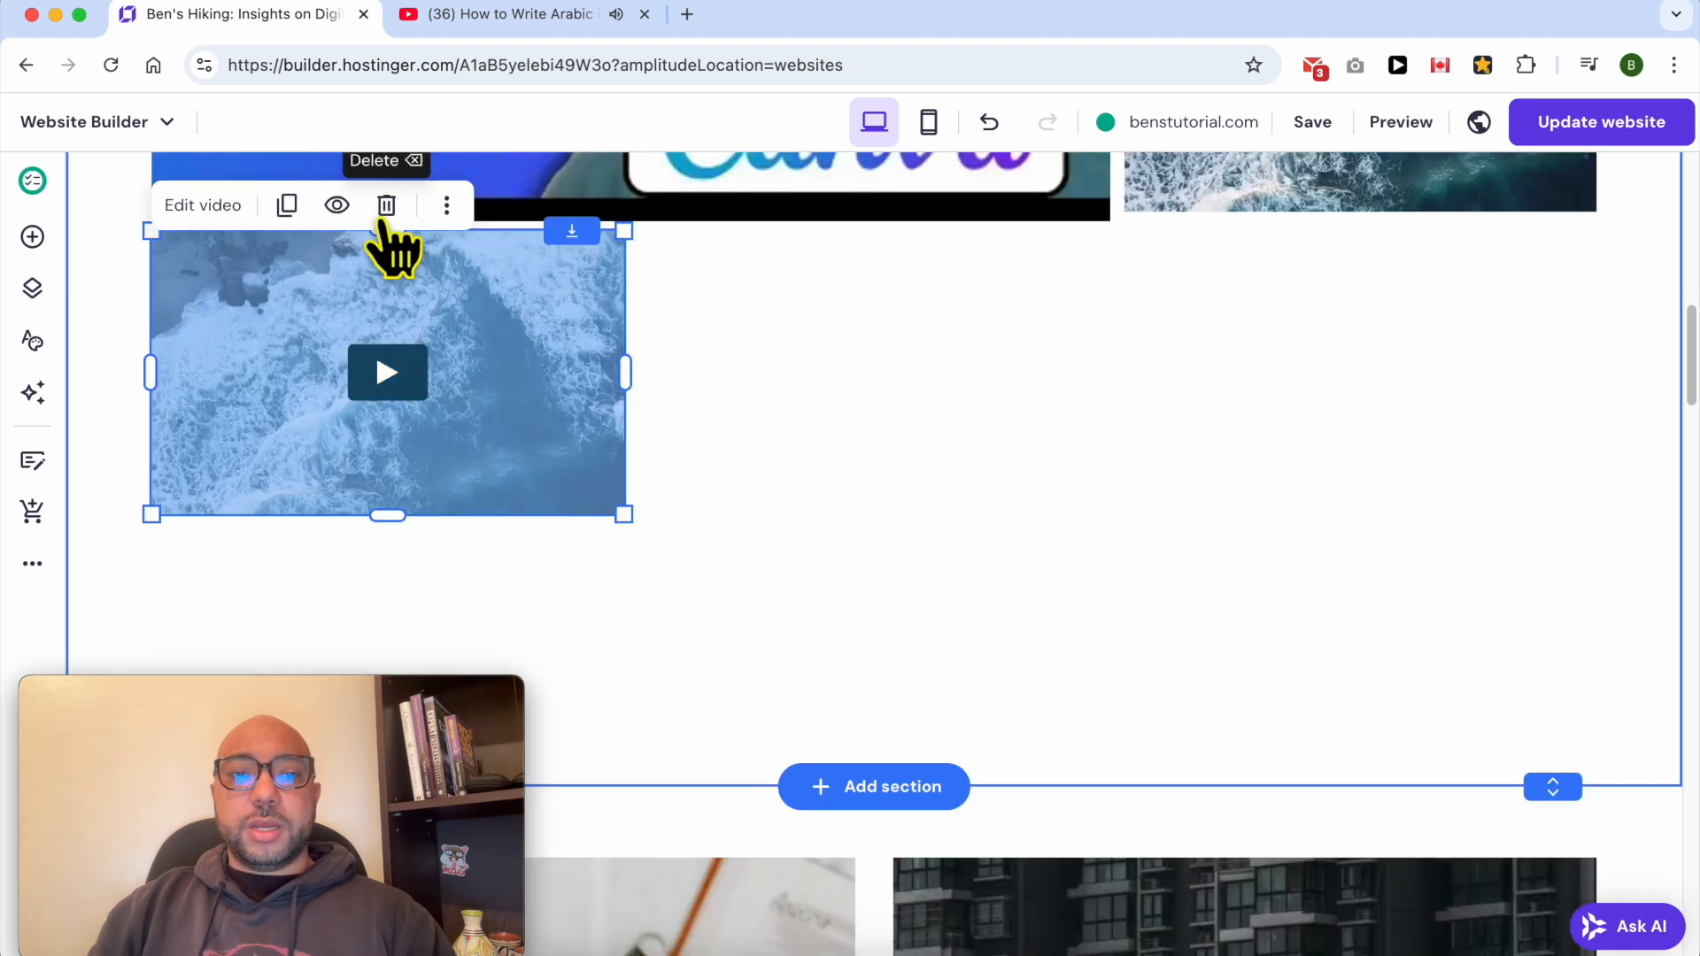
Step: Duplicate the new video twice and arrange the copies into an evenly spaced row of three beneath the large video
{"action": "left_click", "coordinate": [289, 203]}
{"action": "left_click_drag", "start_coordinate": [411, 323], "coordinate": [865, 298]}
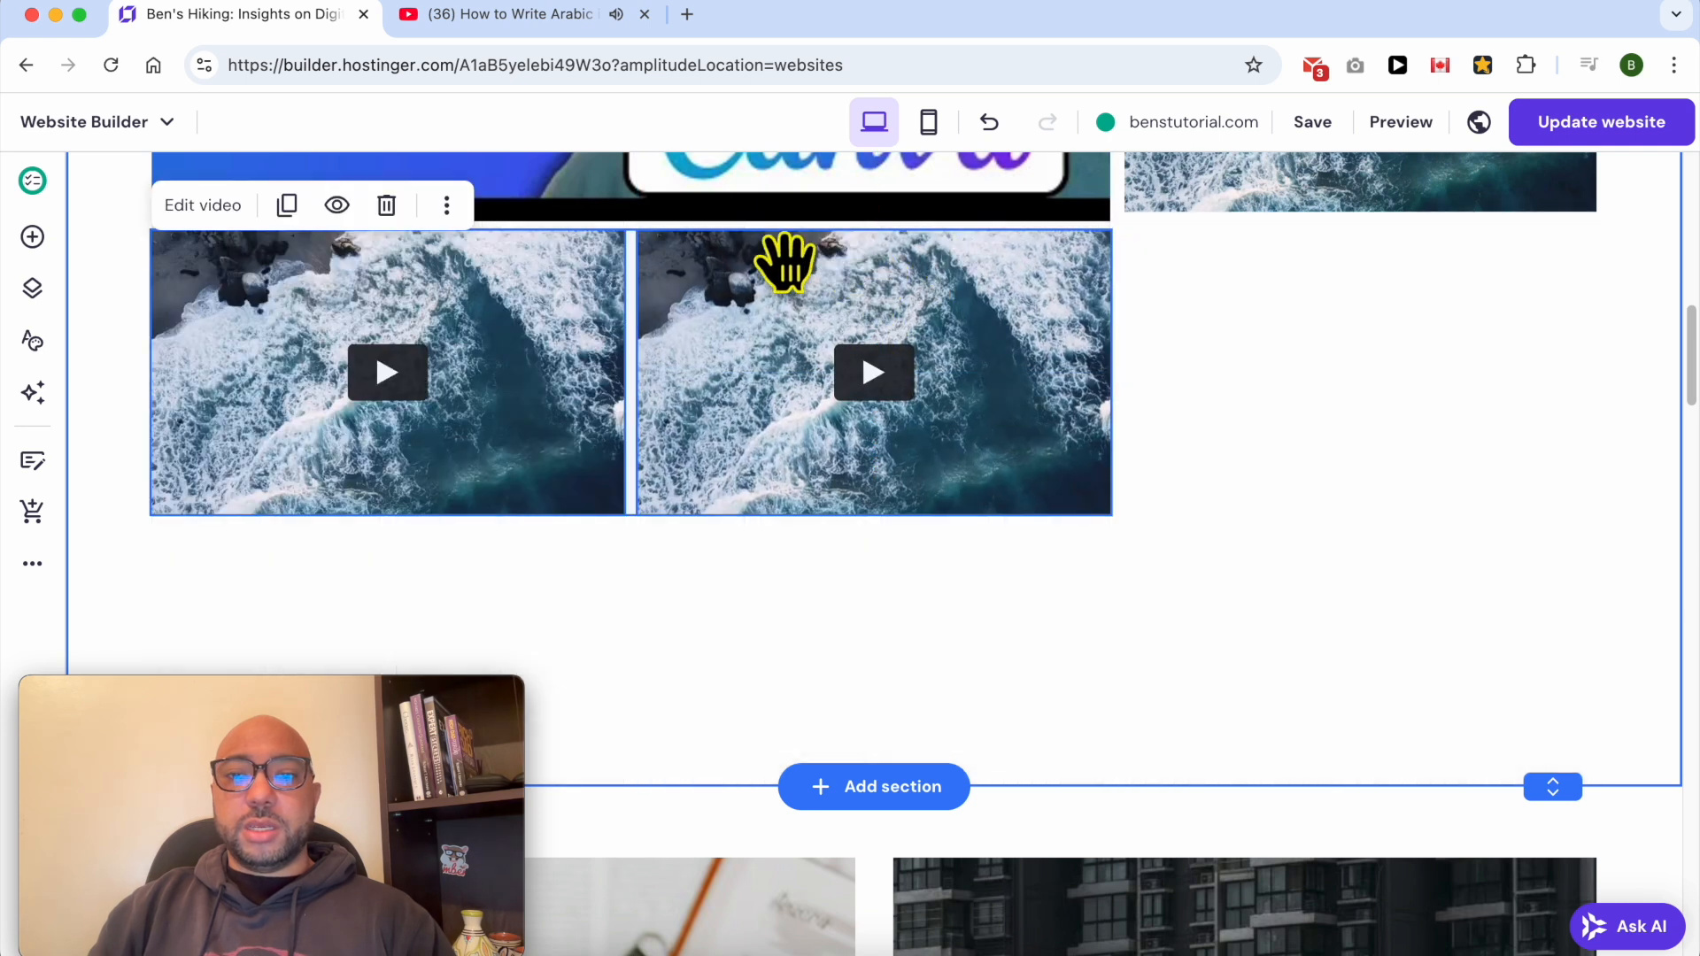
{"action": "left_click", "coordinate": [286, 205]}
{"action": "left_click_drag", "start_coordinate": [513, 342], "coordinate": [1165, 363]}
{"action": "left_click_drag", "start_coordinate": [986, 425], "coordinate": [966, 423]}
{"action": "left_click_drag", "start_coordinate": [1290, 391], "coordinate": [1290, 411]}
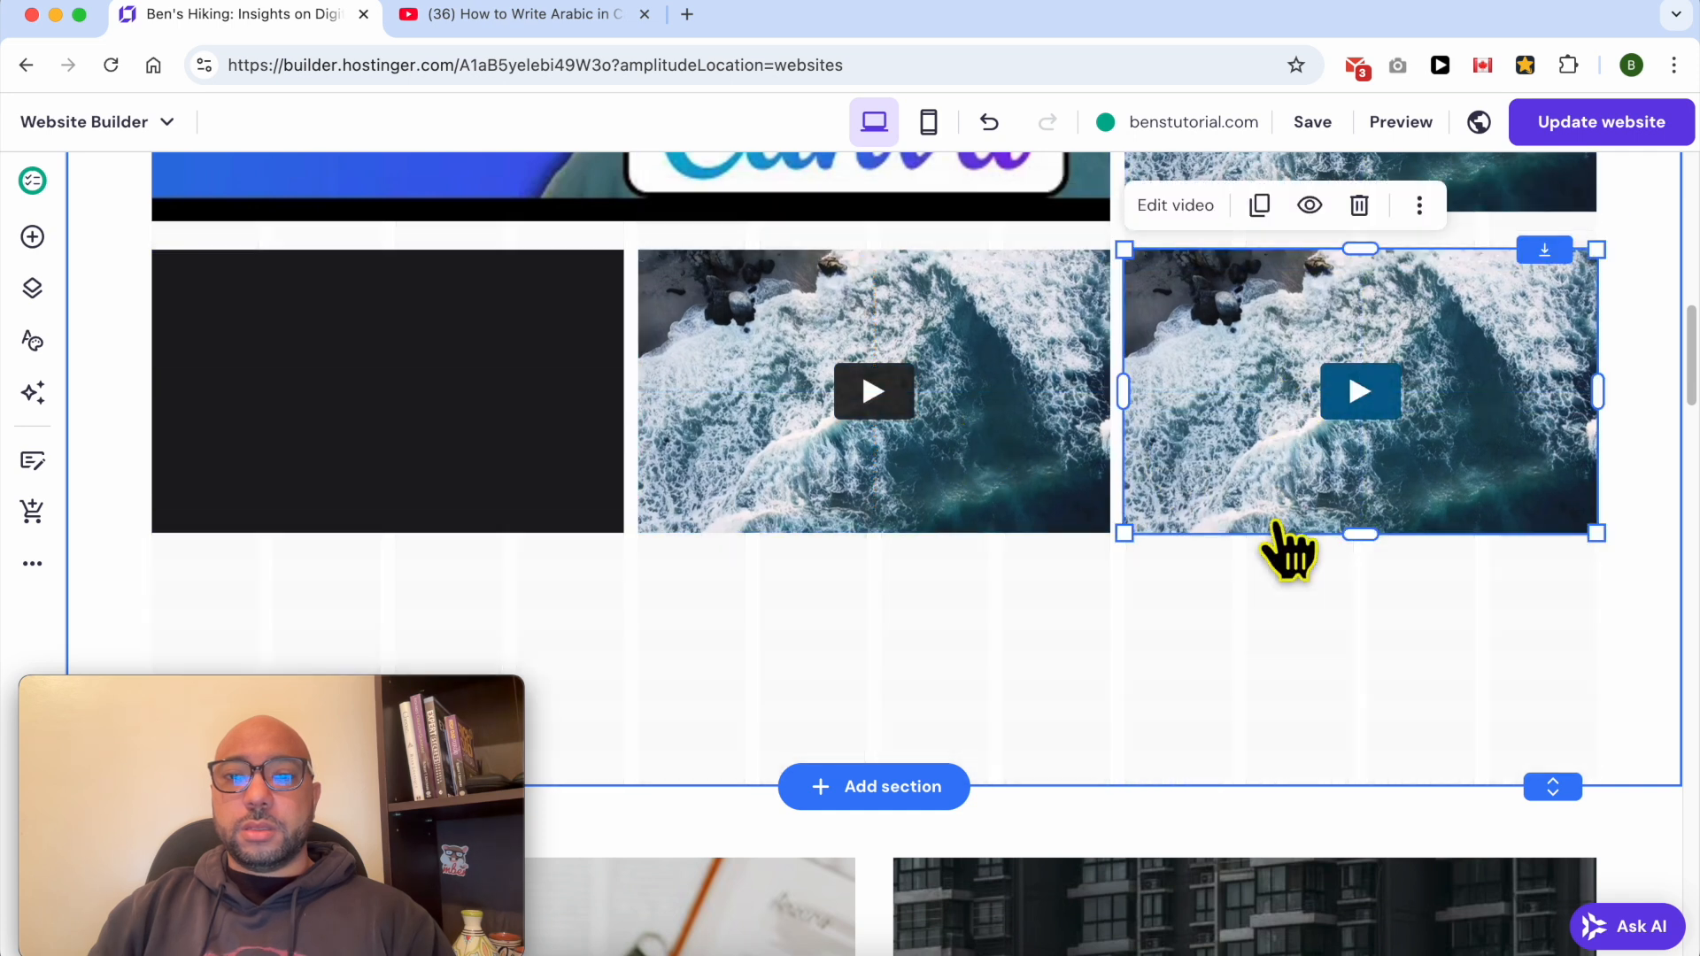
{"action": "left_click", "coordinate": [1293, 628]}
Step: Shrink the three bottom-row videos to about a quarter of the content width and line them up from the left
{"action": "scroll", "coordinate": [1124, 608], "scroll_direction": "up", "scroll_amount": 3}
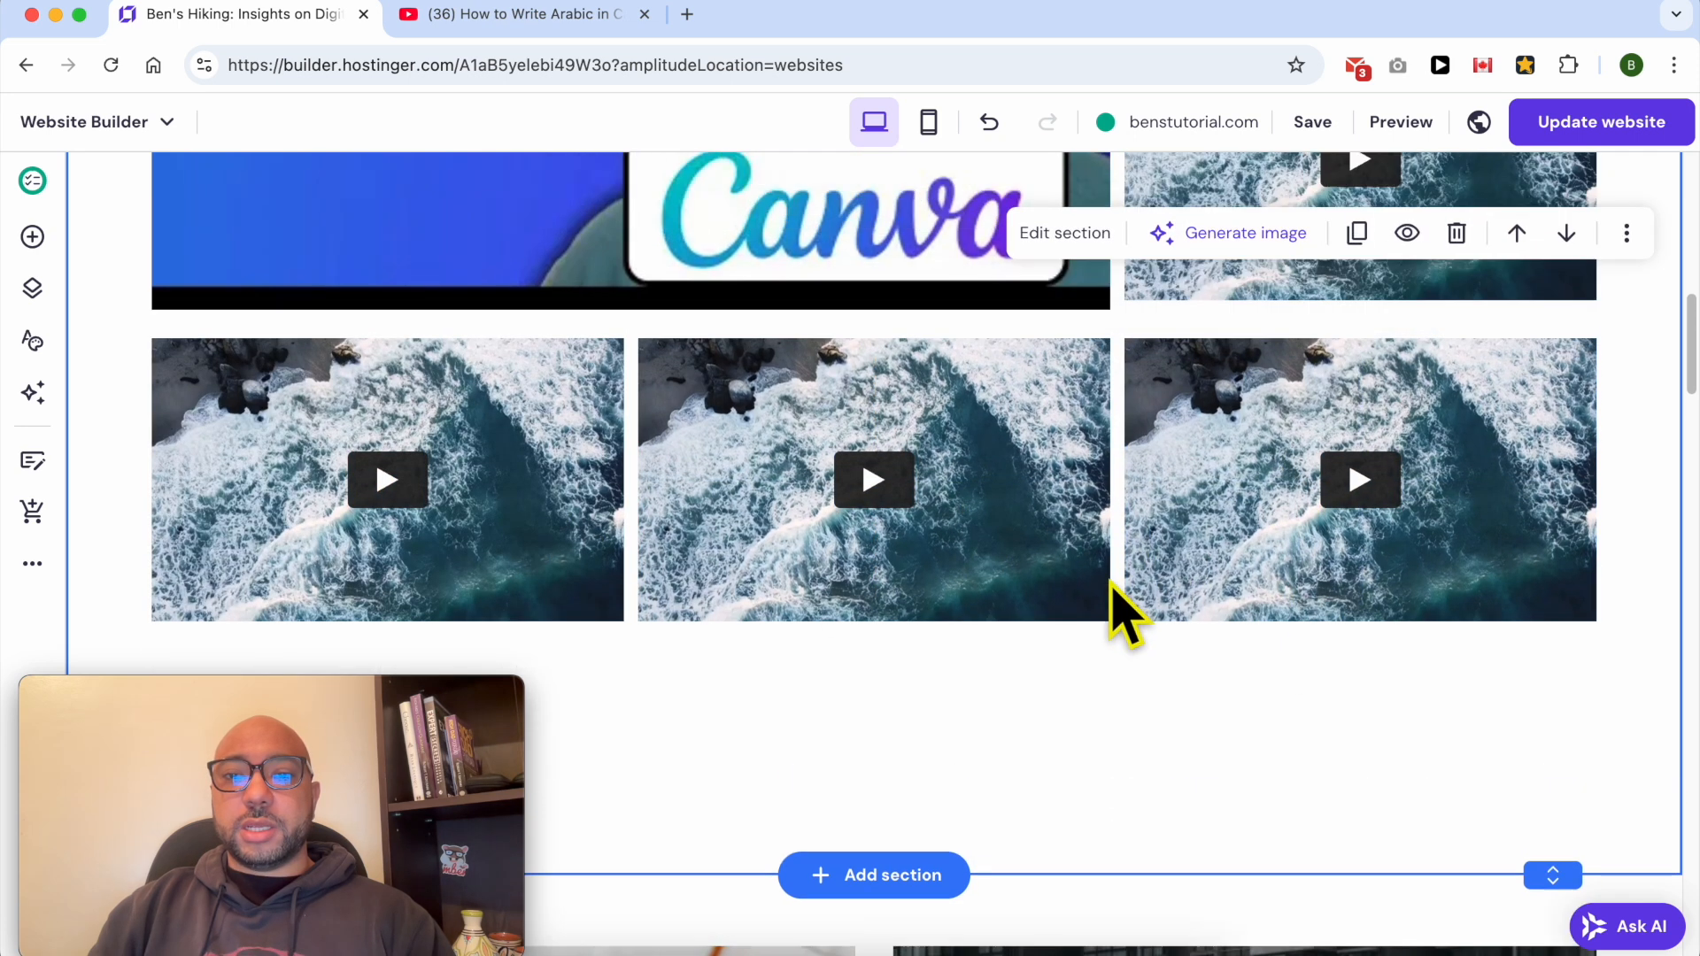
{"action": "scroll", "coordinate": [1163, 642], "scroll_direction": "up", "scroll_amount": 4}
{"action": "scroll", "coordinate": [1173, 634], "scroll_direction": "down", "scroll_amount": 5}
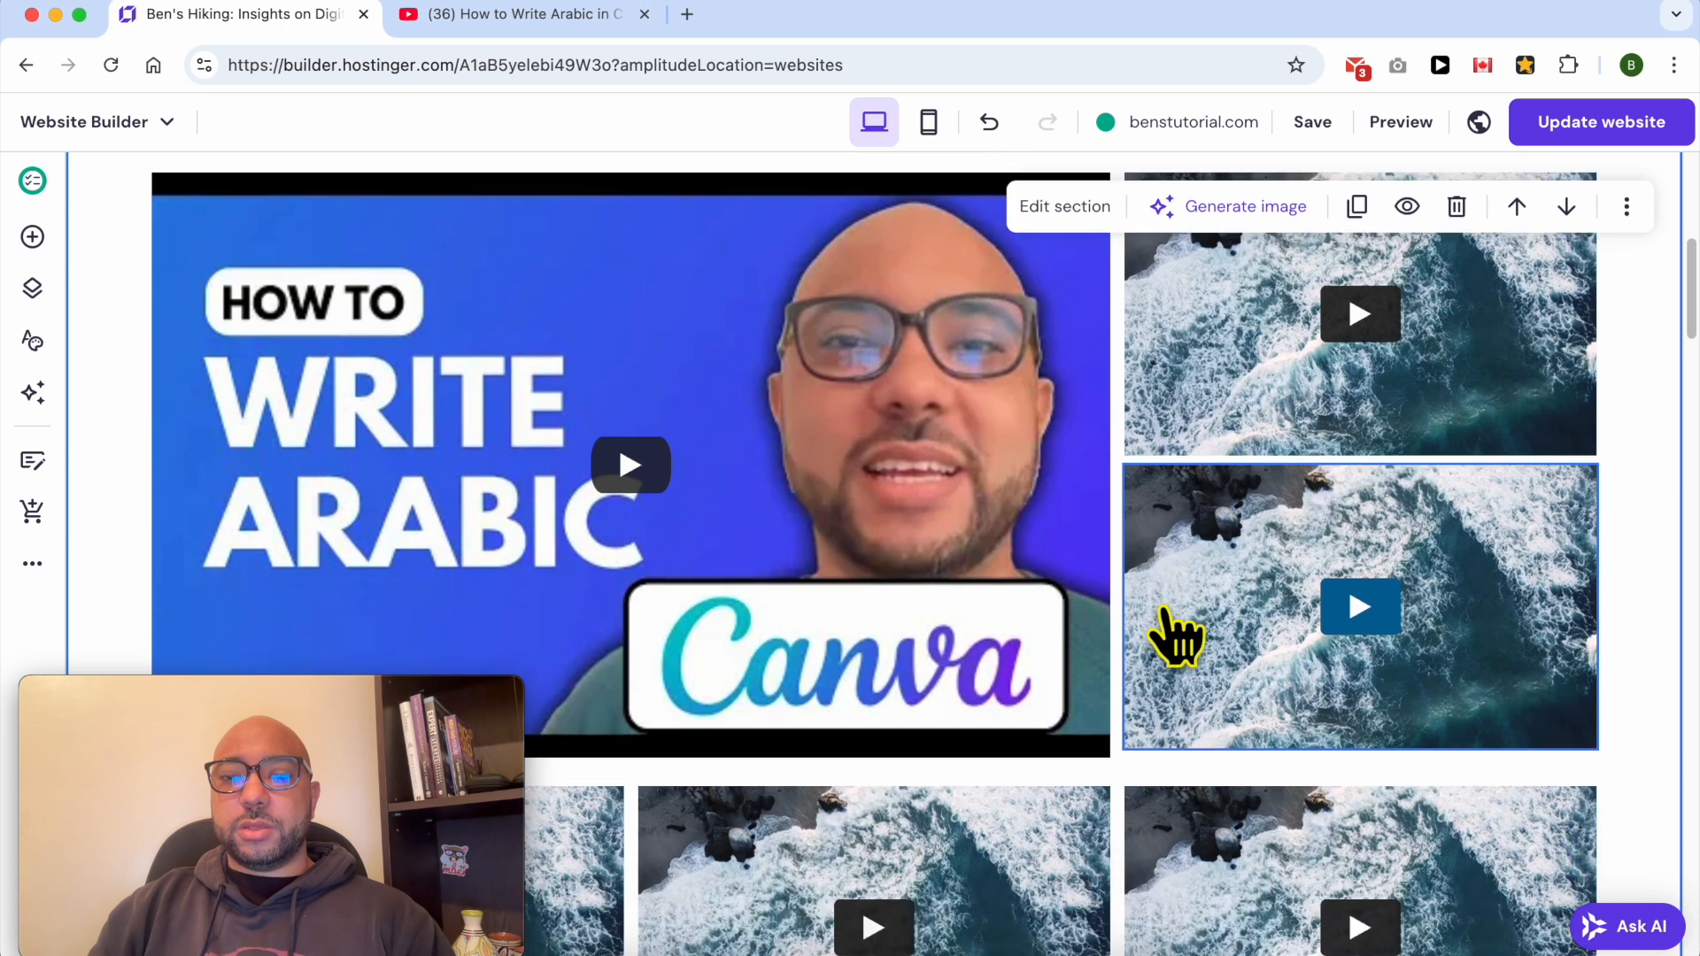
{"action": "left_click", "coordinate": [531, 512]}
{"action": "left_click_drag", "start_coordinate": [616, 716], "coordinate": [501, 638]}
{"action": "left_click_drag", "start_coordinate": [713, 593], "coordinate": [599, 620]}
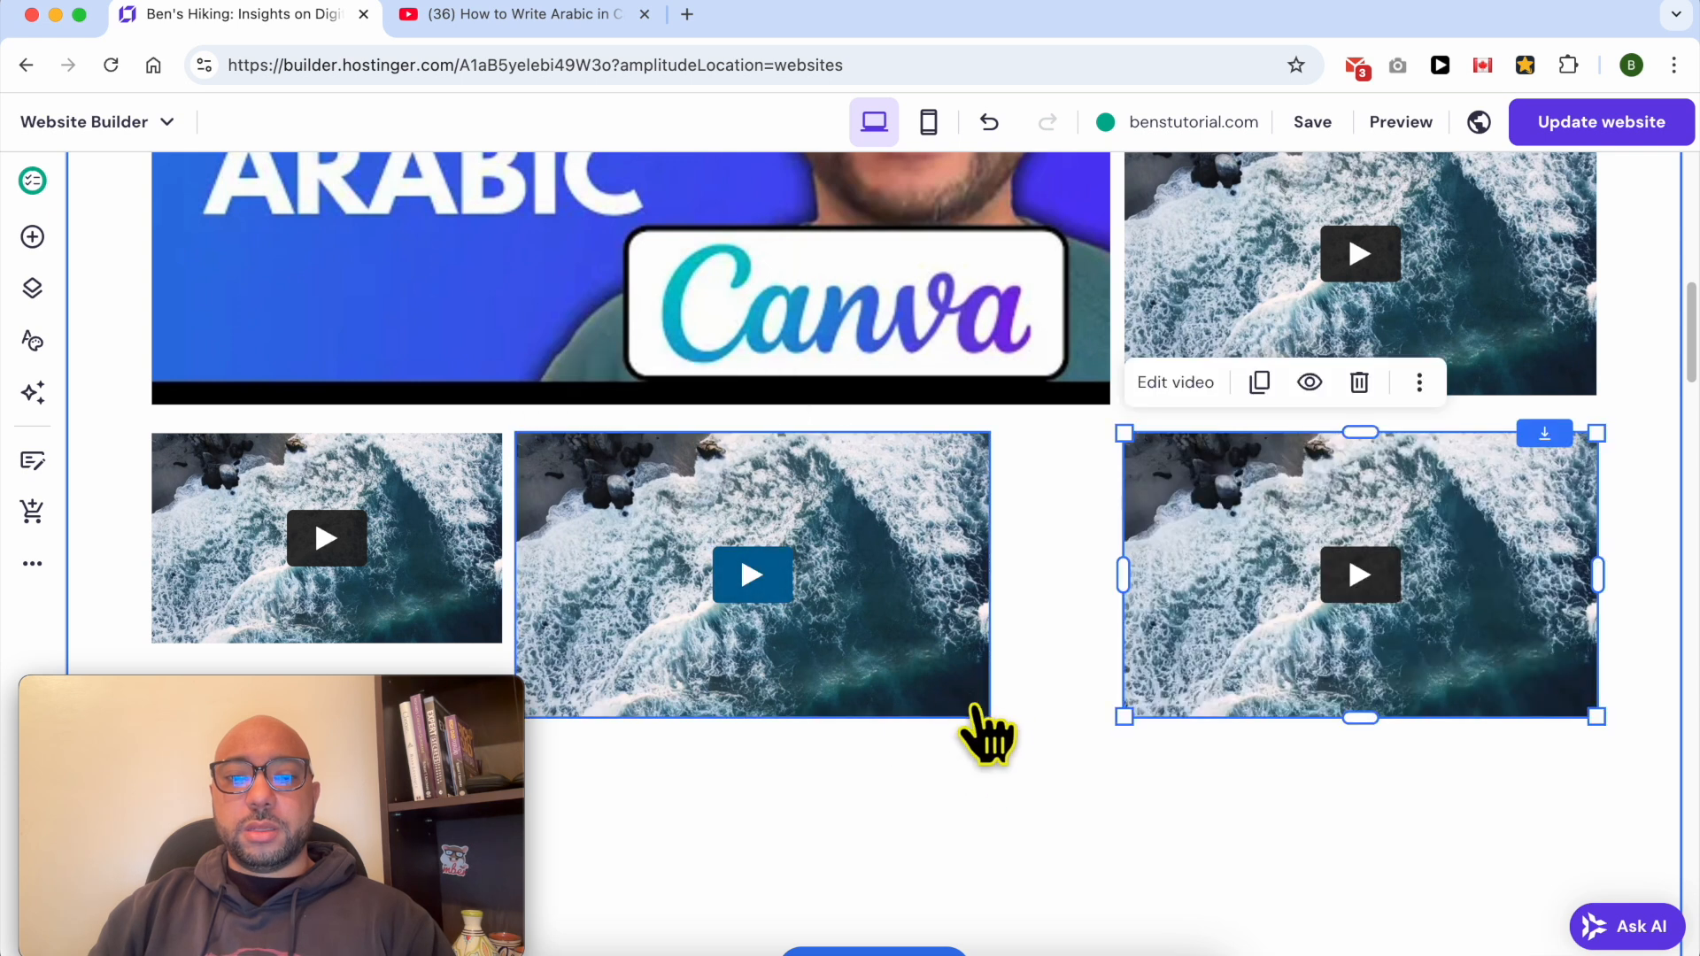
{"action": "left_click_drag", "start_coordinate": [1118, 713], "coordinate": [1243, 641]}
{"action": "left_click", "coordinate": [925, 580]}
{"action": "left_click_drag", "start_coordinate": [985, 717], "coordinate": [860, 652]}
{"action": "left_click_drag", "start_coordinate": [1364, 567], "coordinate": [1024, 542]}
Step: Duplicate the third bottom-row video and place the copy as the fourth video at the row's right end
{"action": "left_click", "coordinate": [1013, 410]}
{"action": "left_click_drag", "start_coordinate": [1177, 512], "coordinate": [1355, 540]}
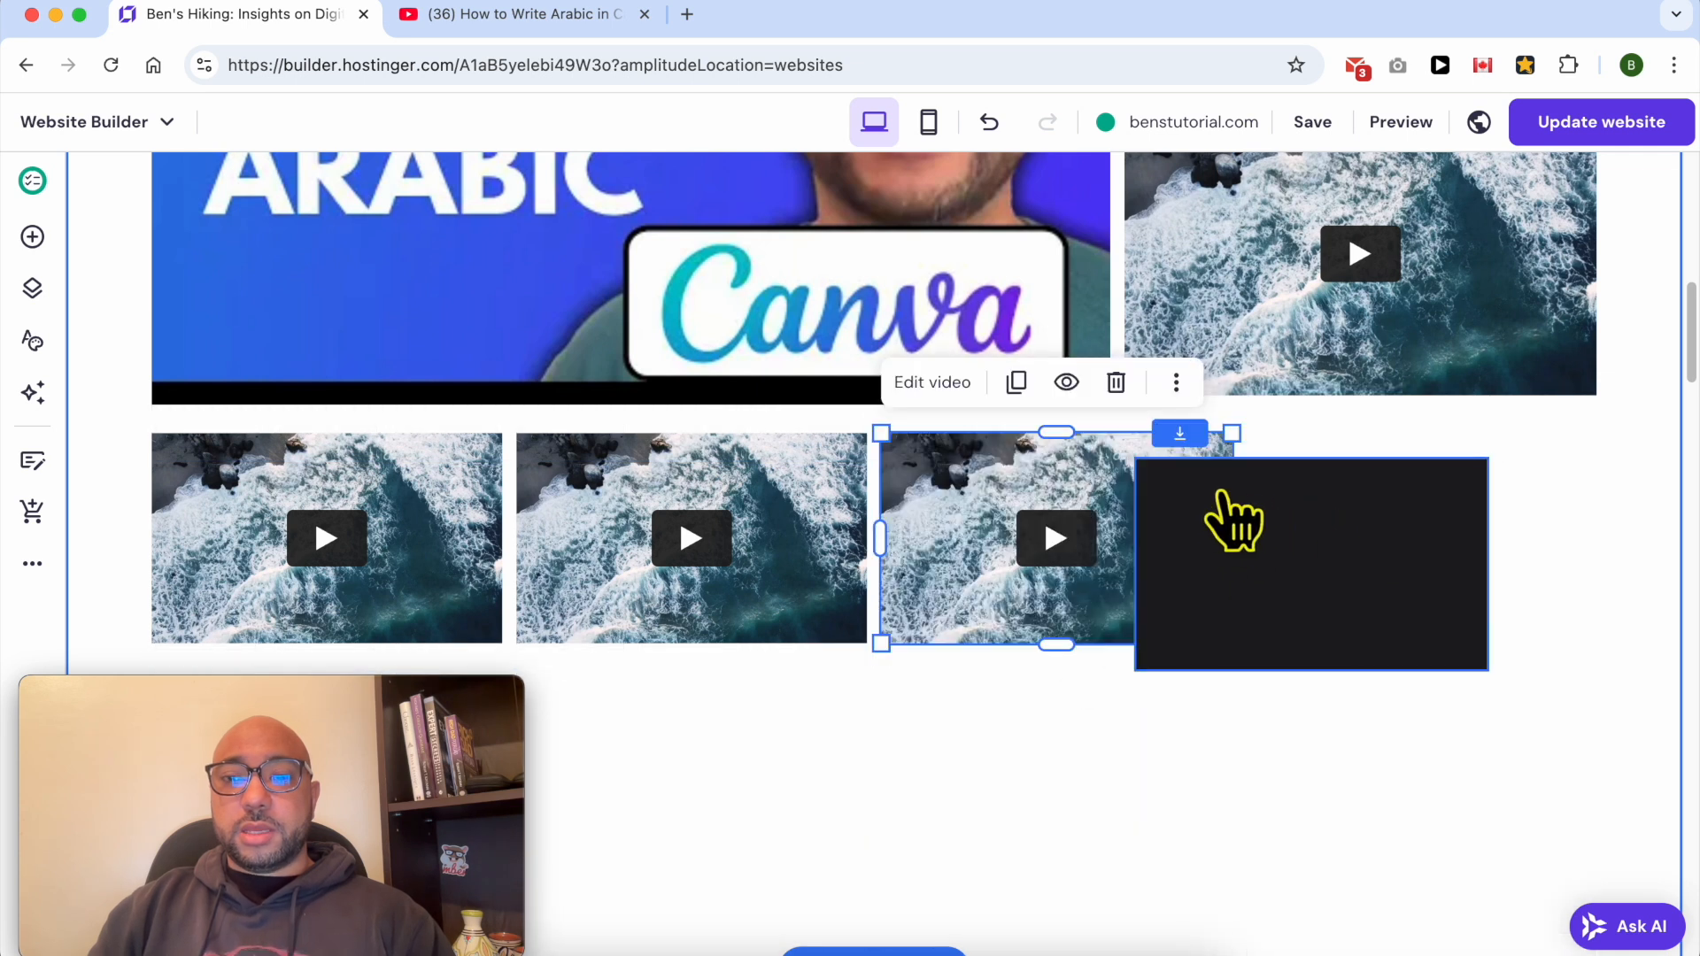
{"action": "left_click_drag", "start_coordinate": [1199, 501], "coordinate": [1344, 487]}
{"action": "left_click", "coordinate": [1199, 695]}
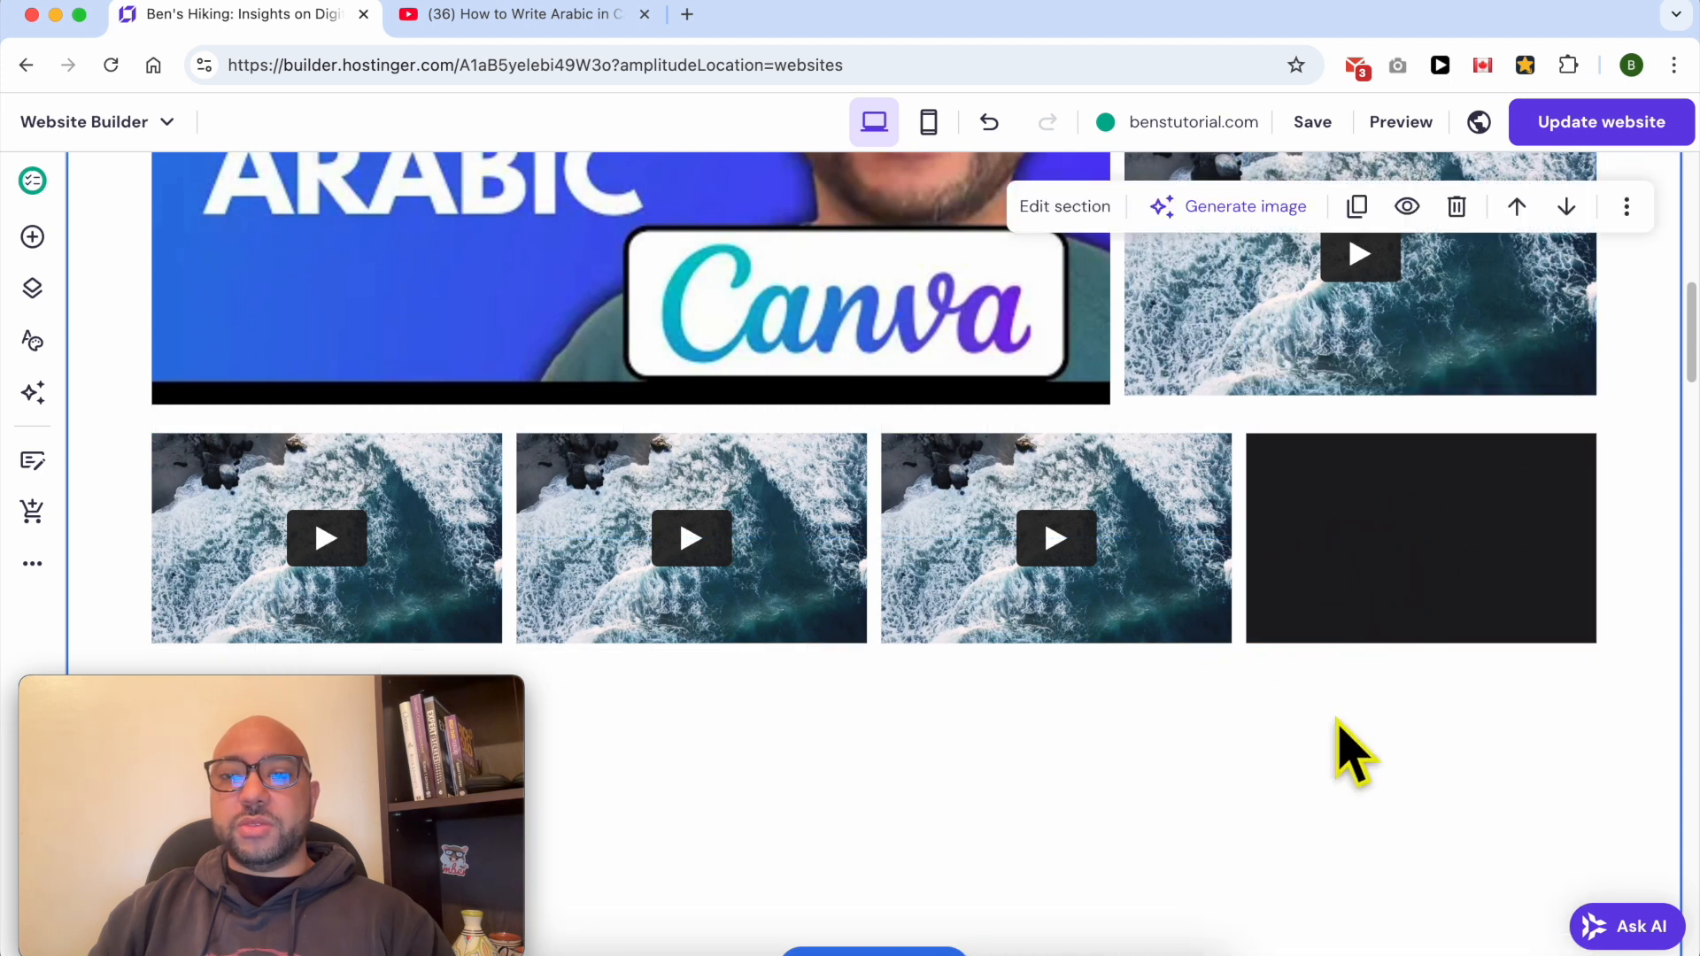
Step: Reduce the video section's height so it ends just below the row of four videos
{"action": "scroll", "coordinate": [1417, 576], "scroll_direction": "up", "scroll_amount": 6}
{"action": "scroll", "coordinate": [1417, 593], "scroll_direction": "down", "scroll_amount": 9}
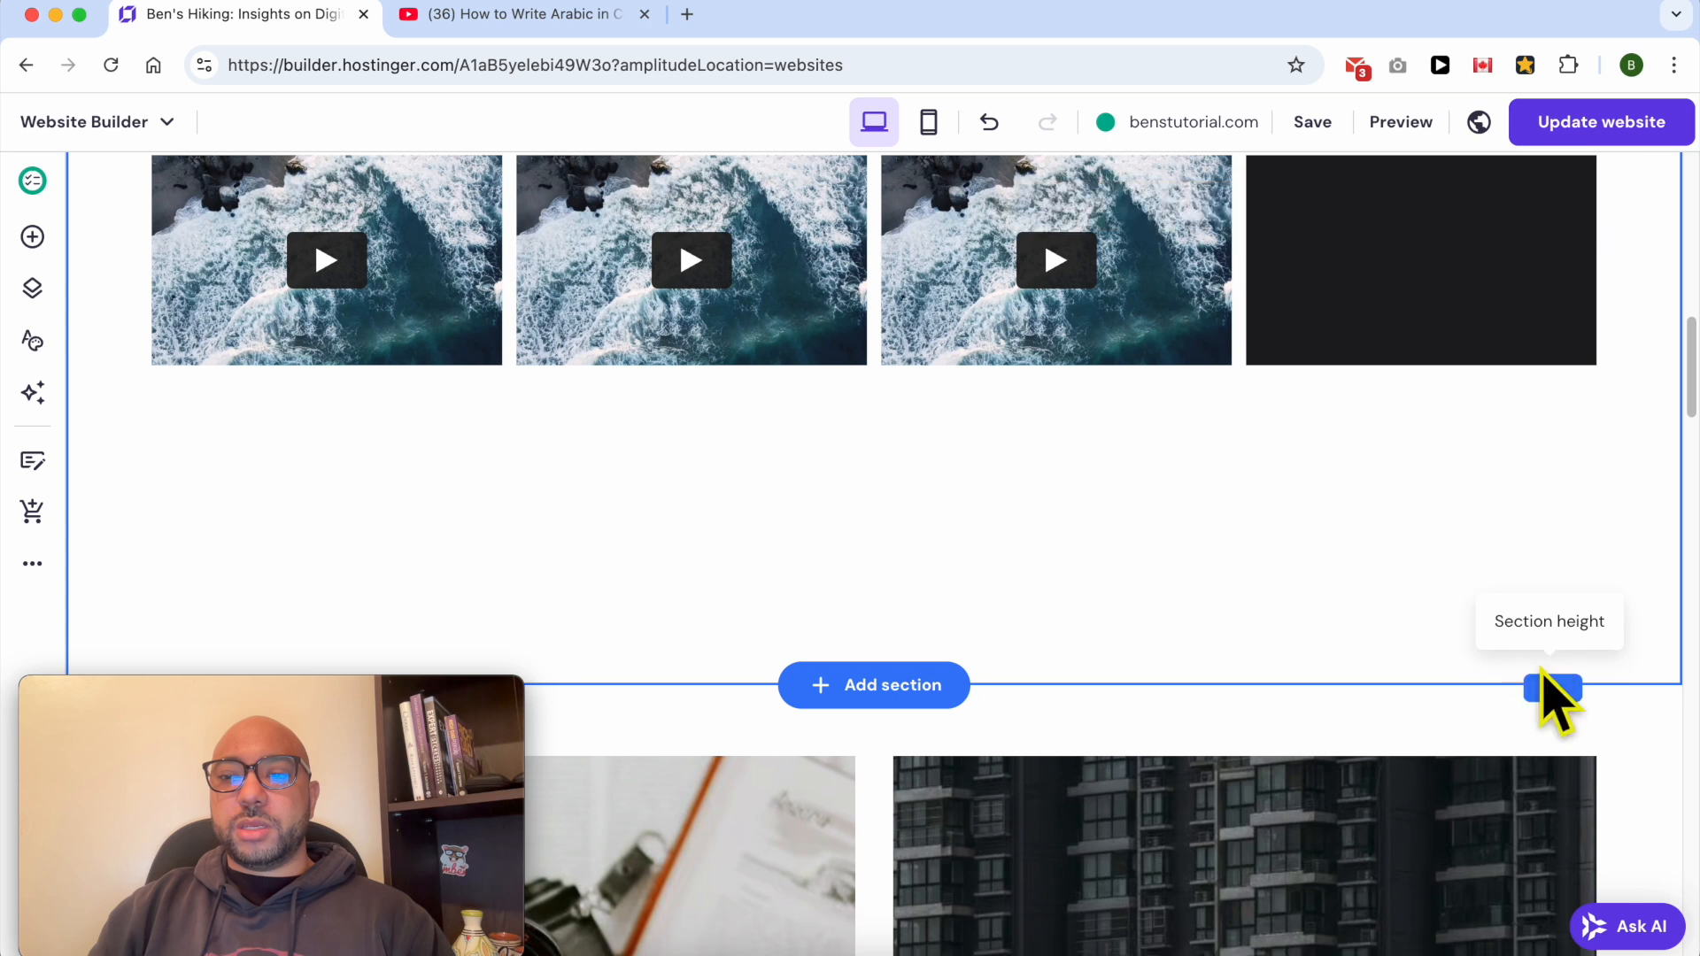
{"action": "left_click_drag", "start_coordinate": [1551, 691], "coordinate": [1539, 443]}
{"action": "scroll", "coordinate": [1213, 465], "scroll_direction": "up", "scroll_amount": 3}
{"action": "scroll", "coordinate": [1209, 467], "scroll_direction": "up", "scroll_amount": 10}
Step: Try a dark blue-and-red free image as the video section's background, then browse the media library for a replacement
{"action": "scroll", "coordinate": [1213, 478], "scroll_direction": "down", "scroll_amount": 3}
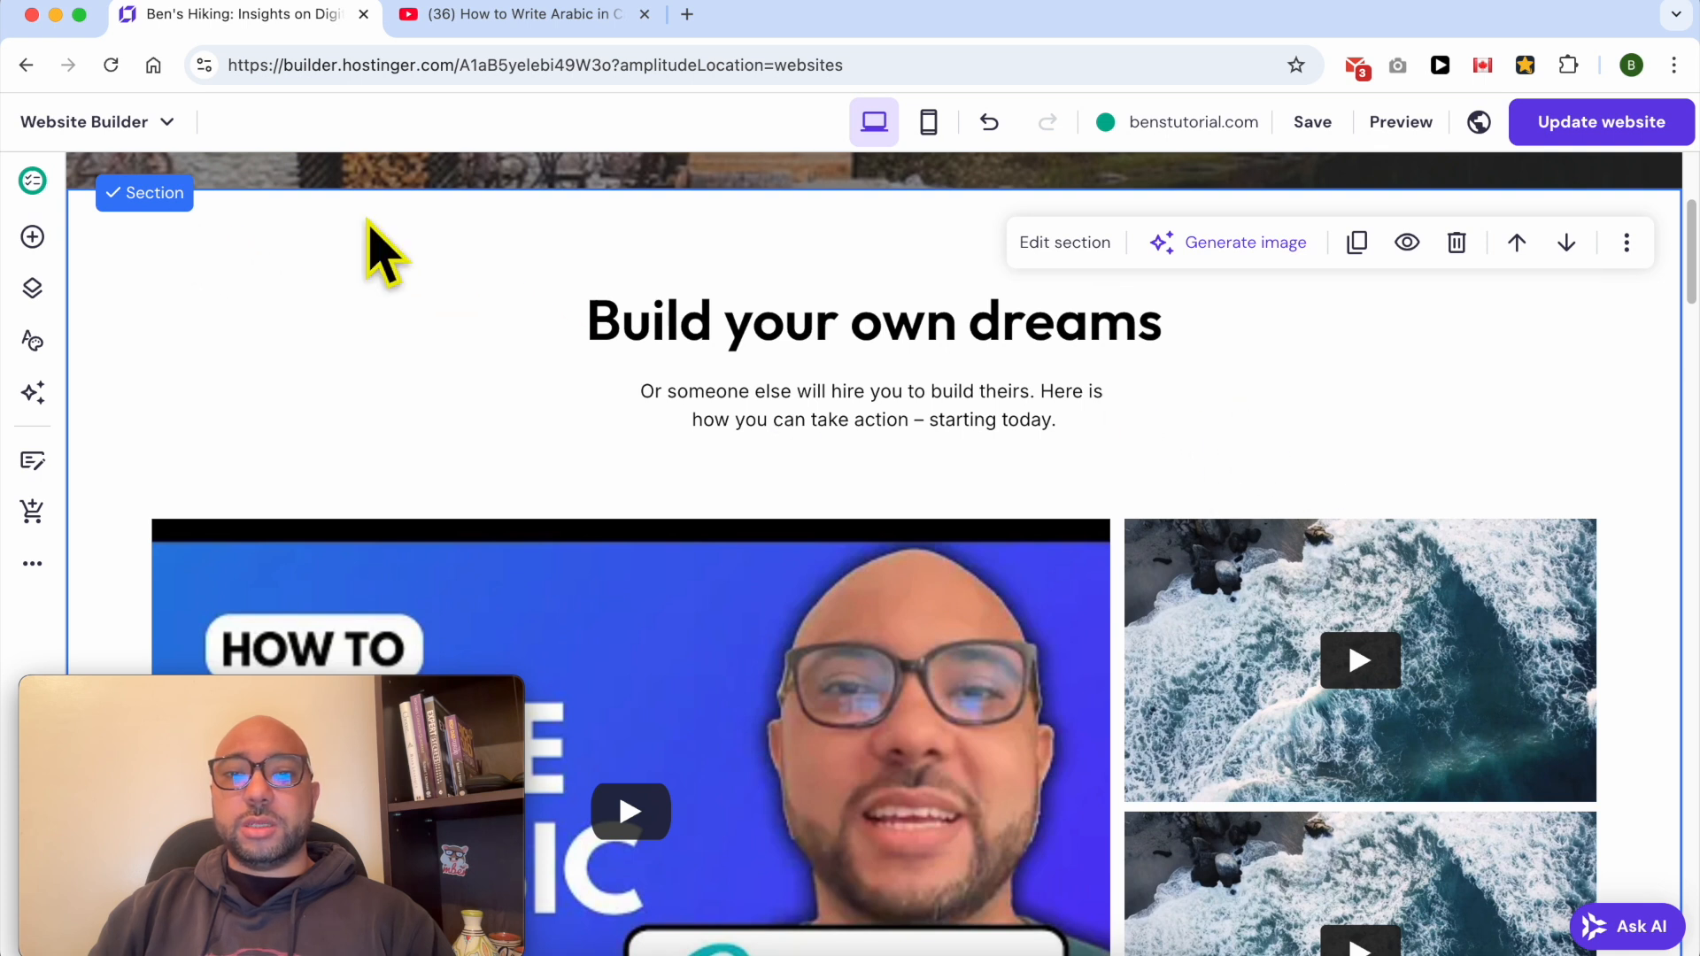
{"action": "left_click", "coordinate": [1082, 252]}
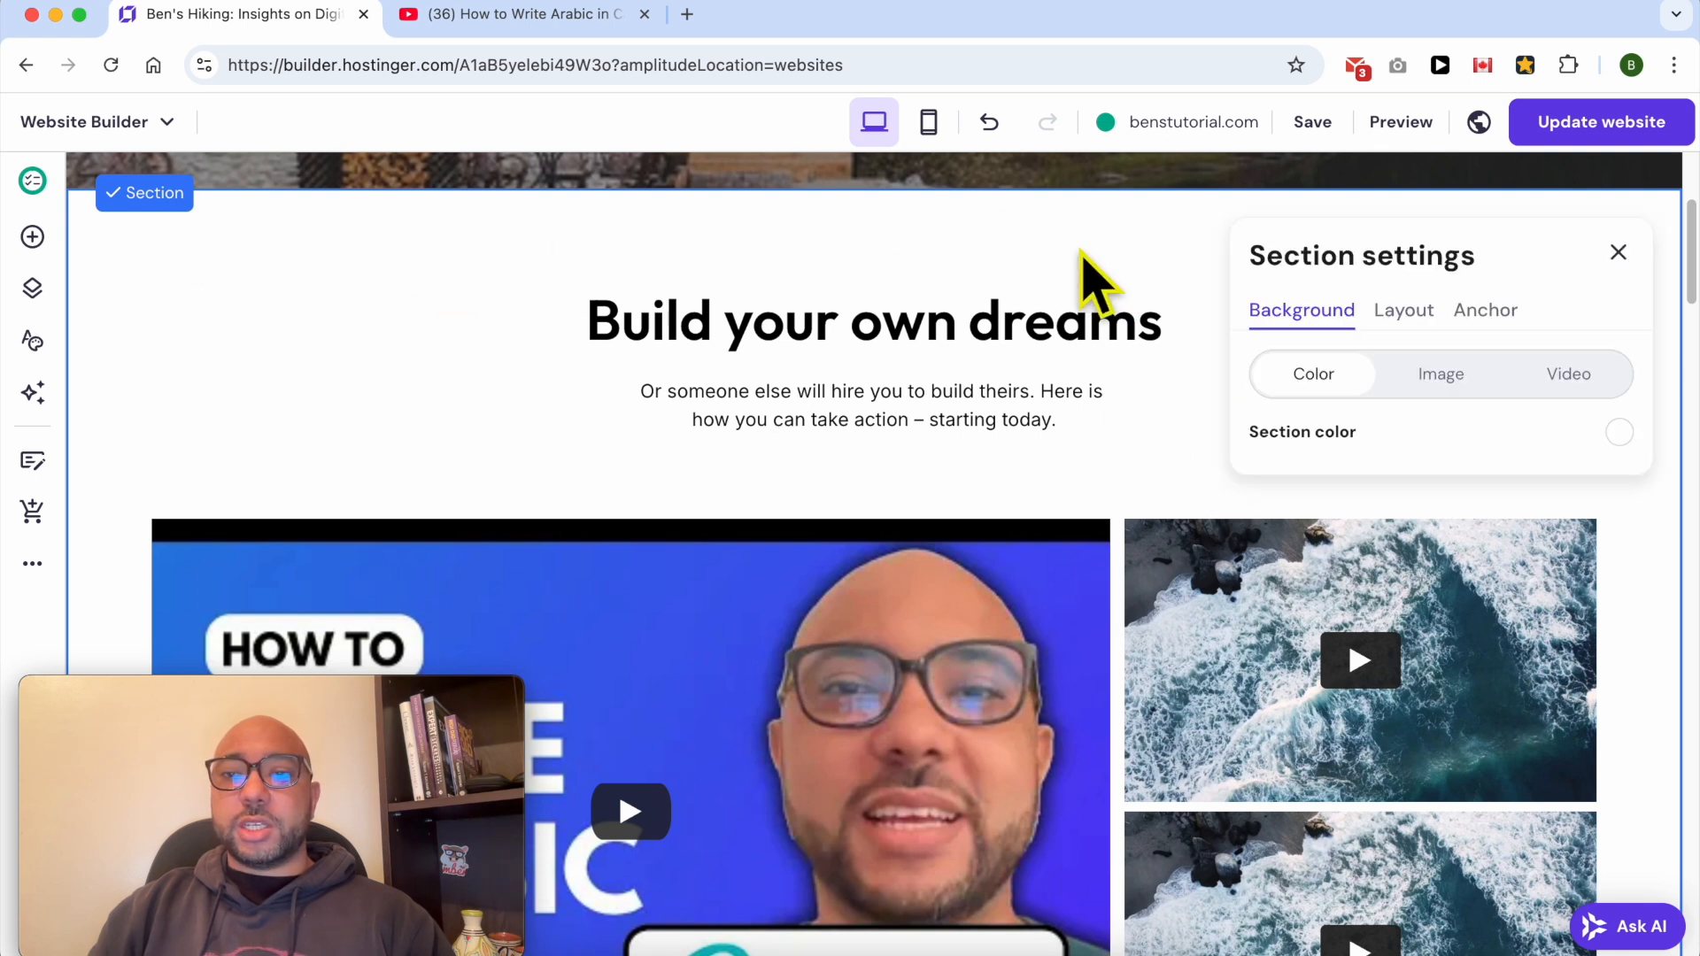
{"action": "left_click", "coordinate": [1428, 376]}
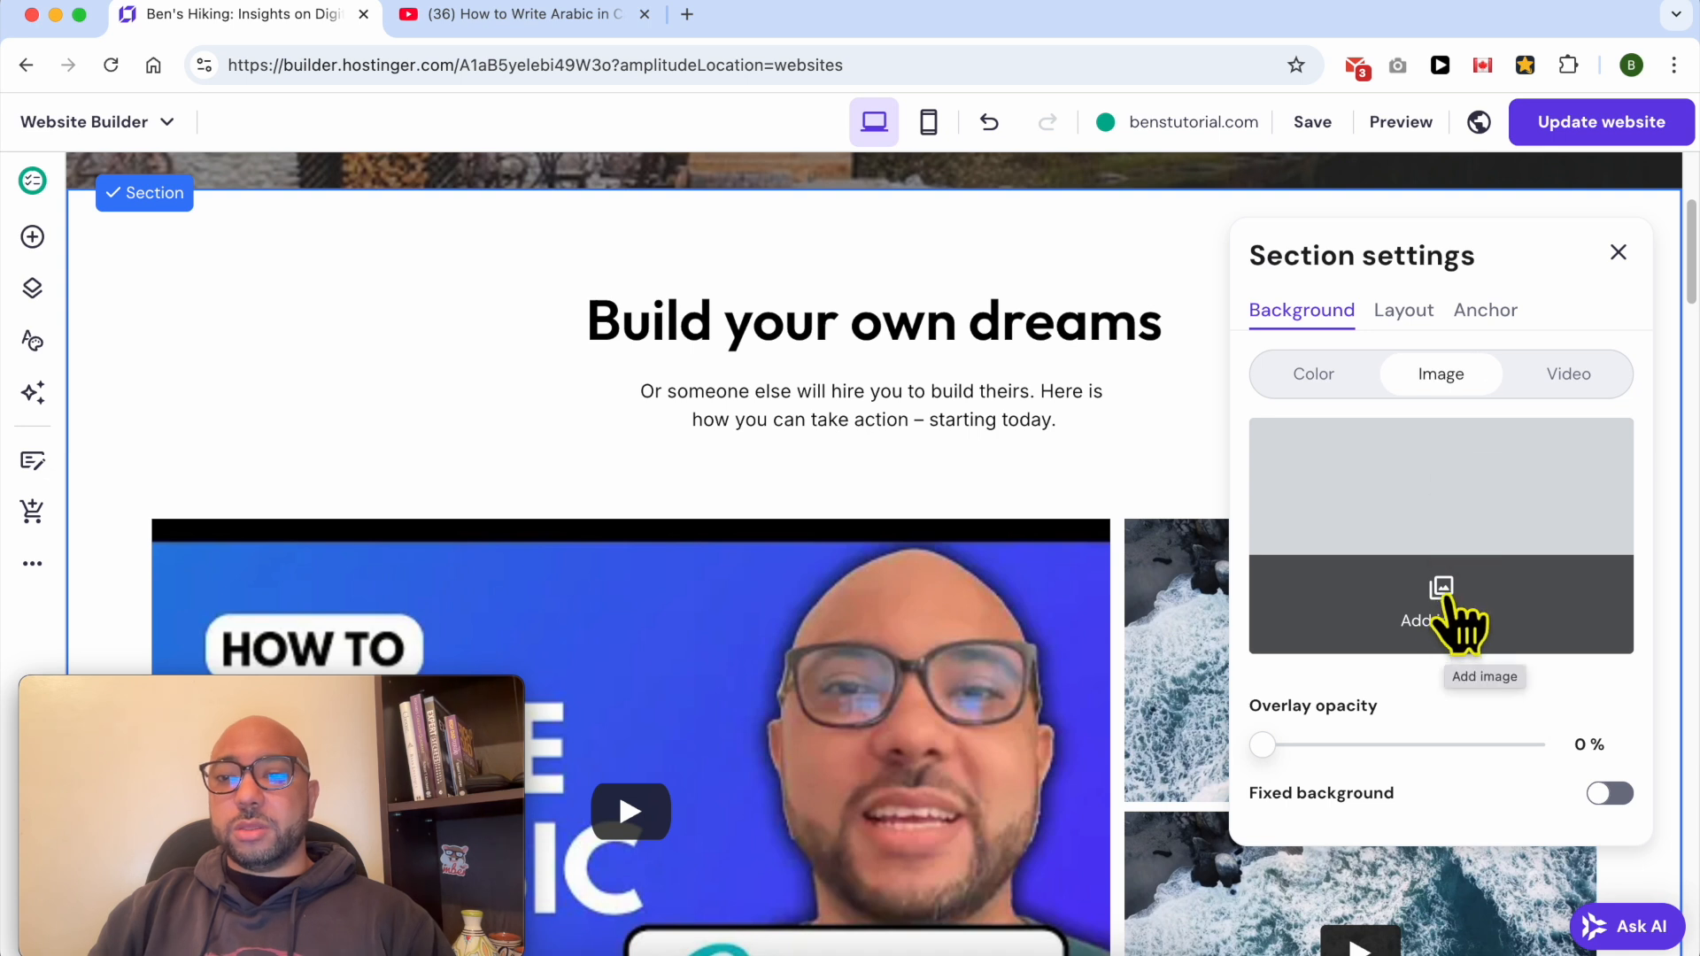
{"action": "left_click", "coordinate": [1443, 611]}
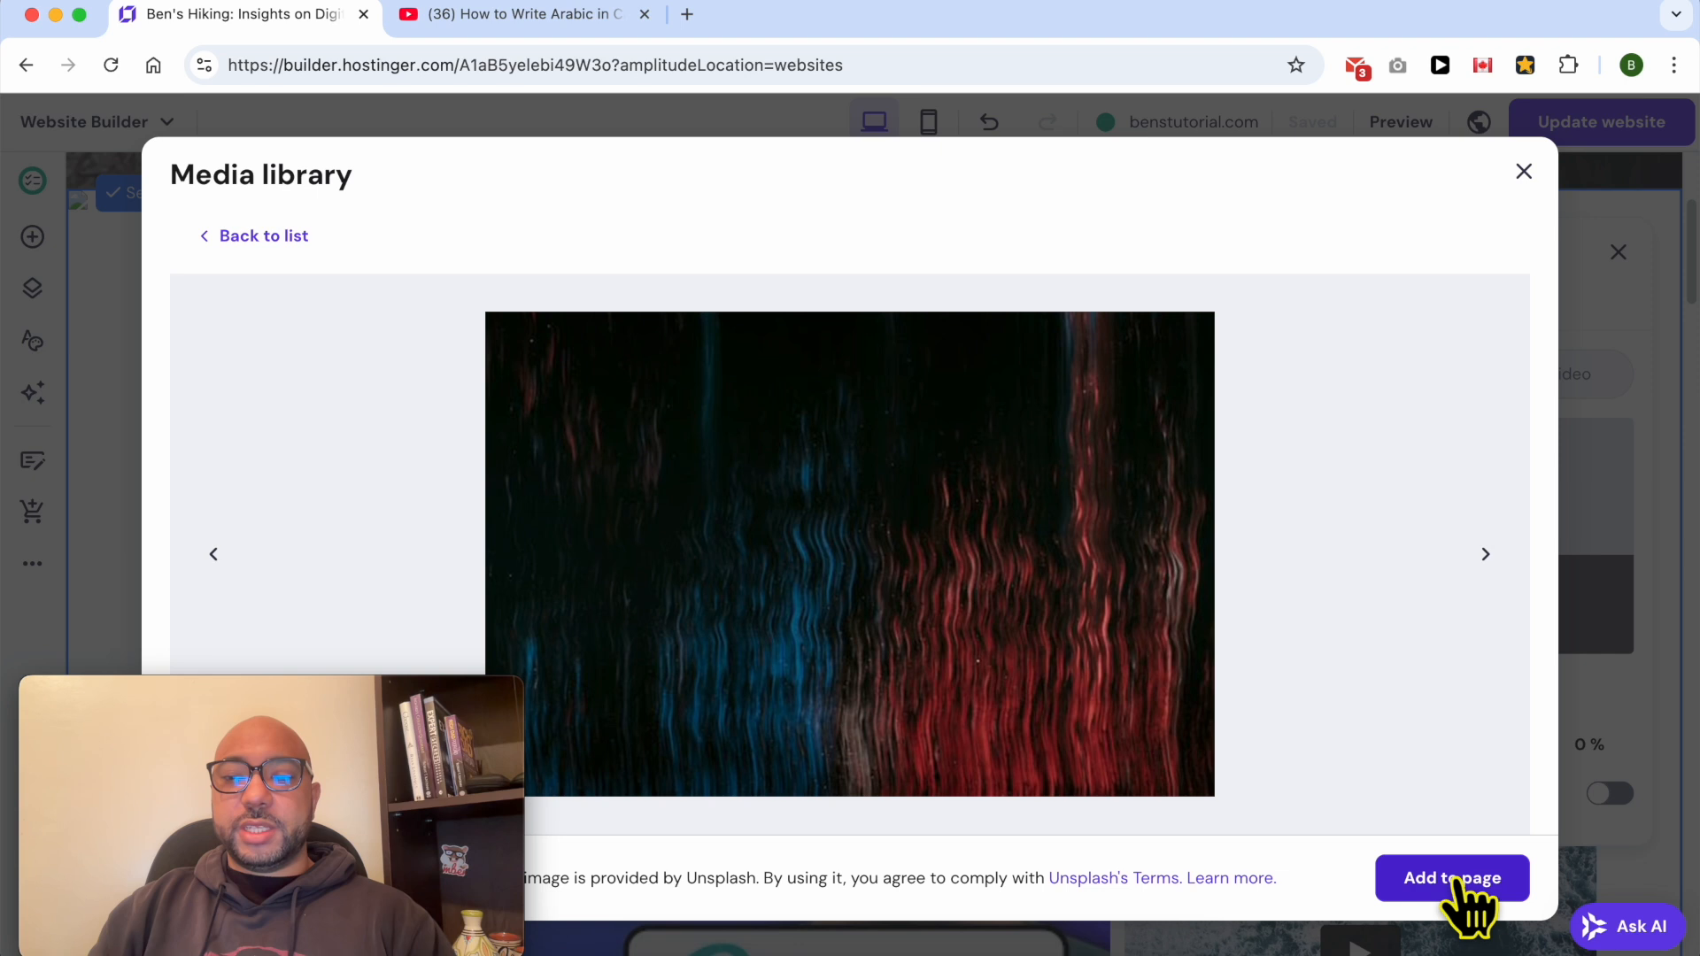
{"action": "left_click", "coordinate": [1453, 877]}
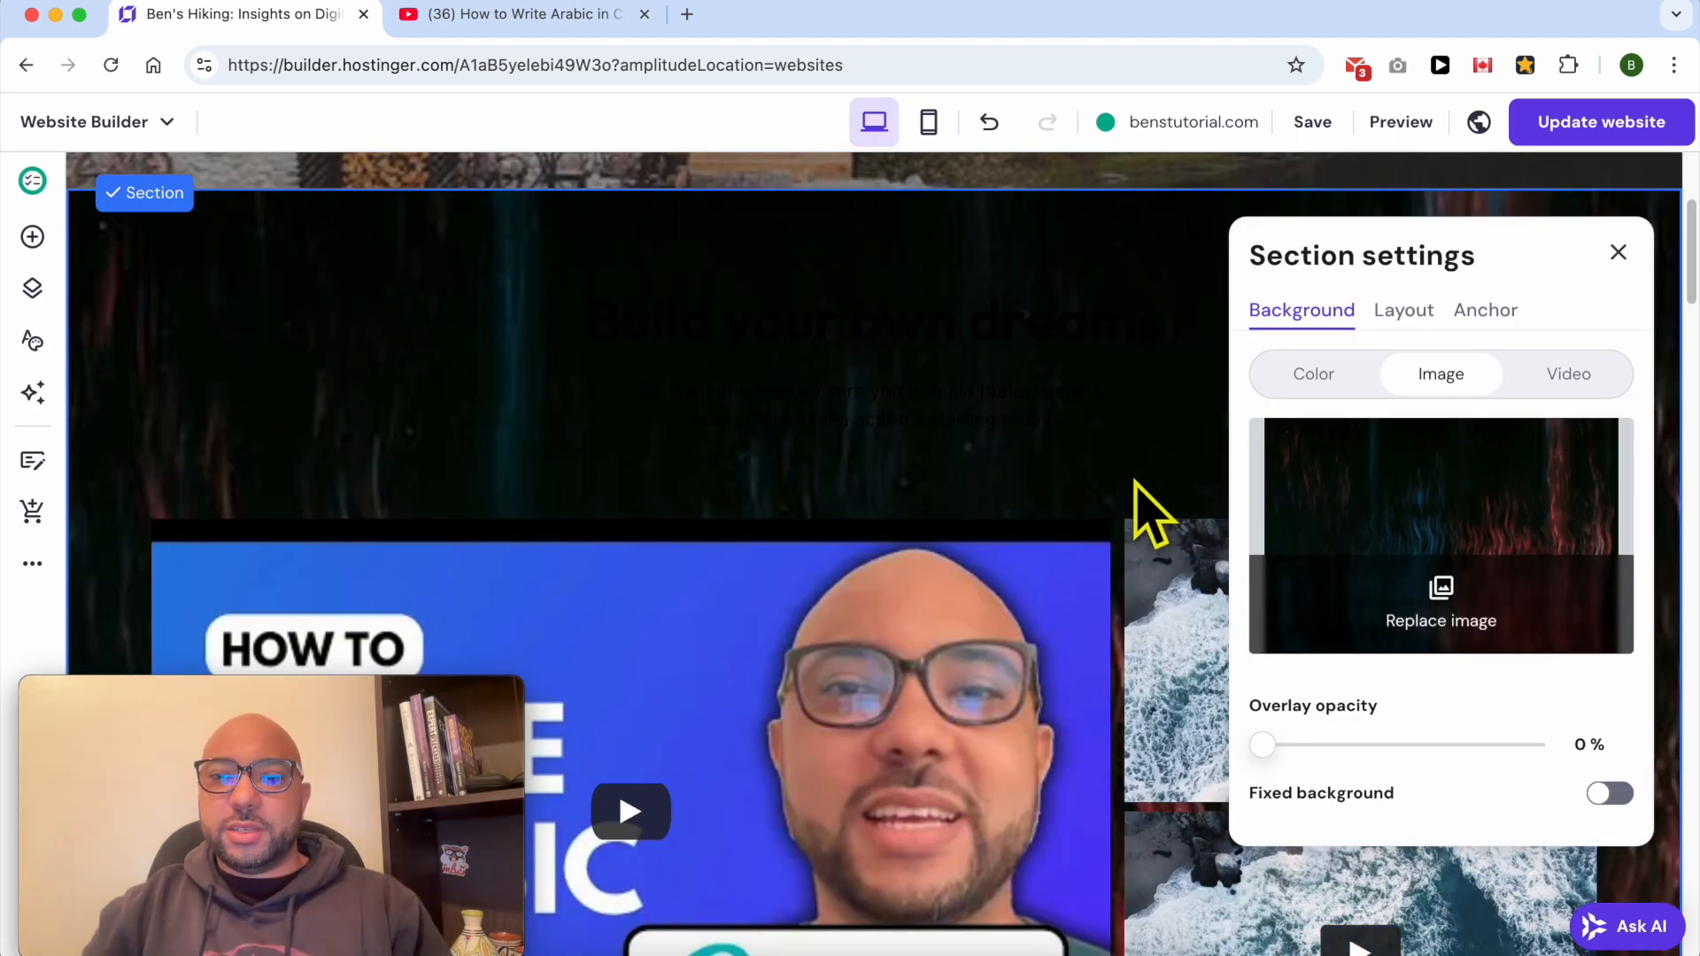
{"action": "left_click_drag", "start_coordinate": [1261, 745], "coordinate": [1207, 747]}
{"action": "left_click", "coordinate": [1442, 609]}
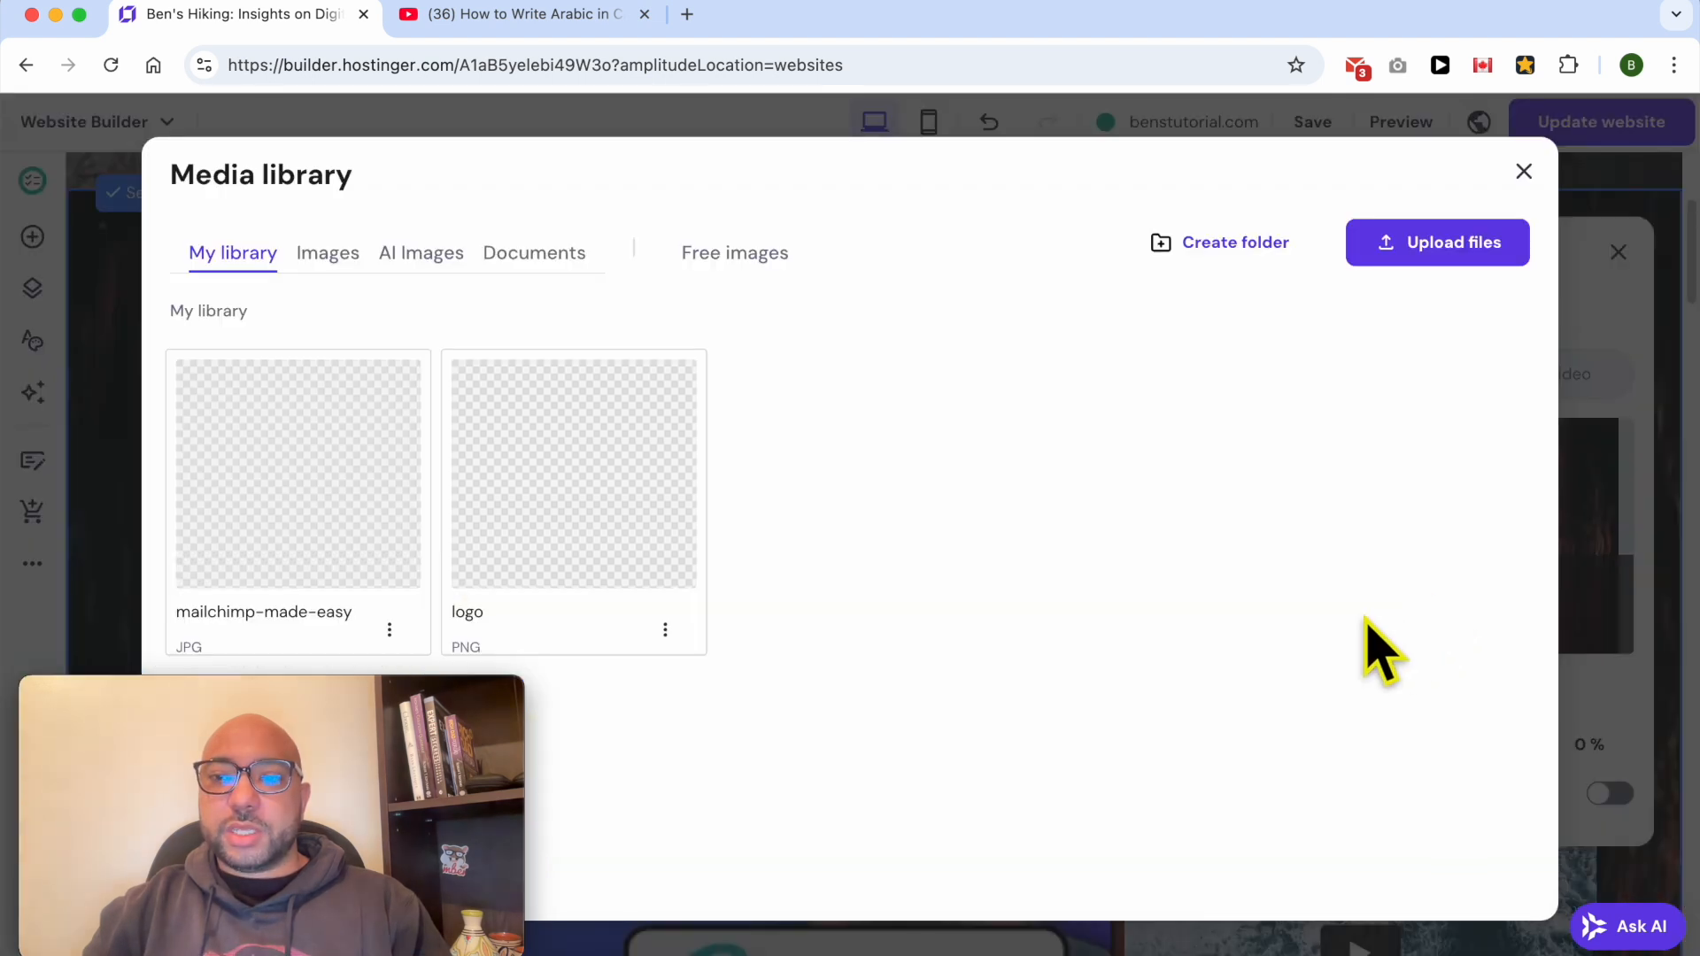
{"action": "left_click", "coordinate": [1524, 171]}
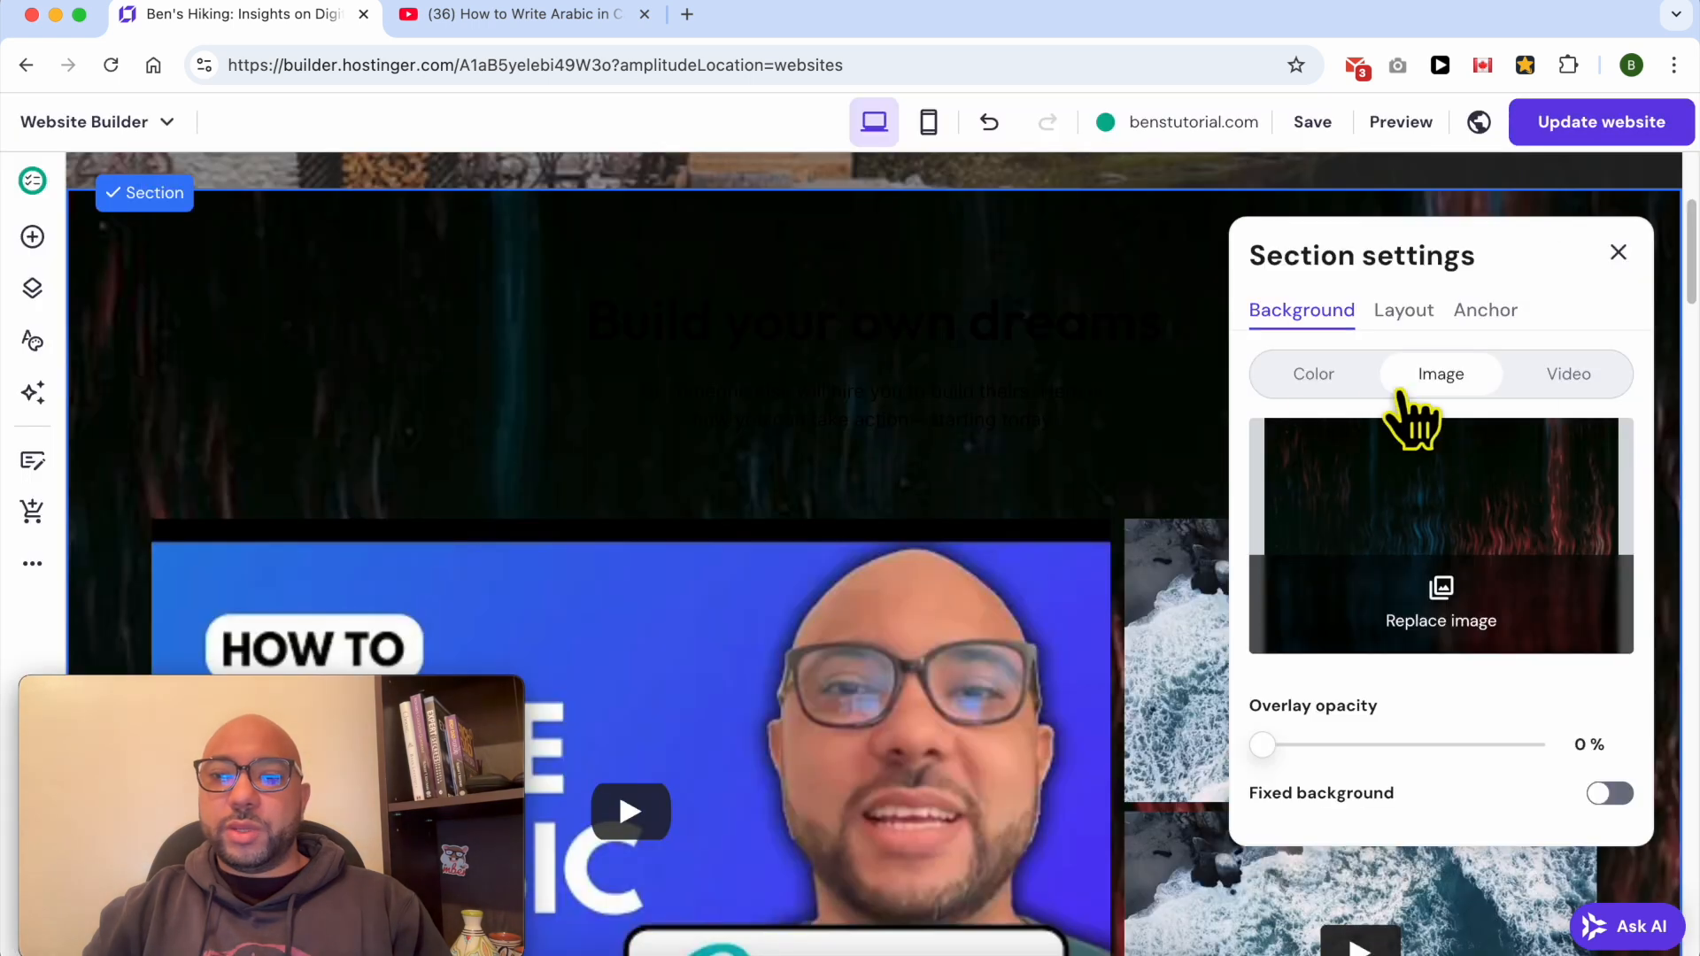
Step: Set the video section's background to the solid light grey website color #f1f1f1
{"action": "left_click", "coordinate": [1321, 379]}
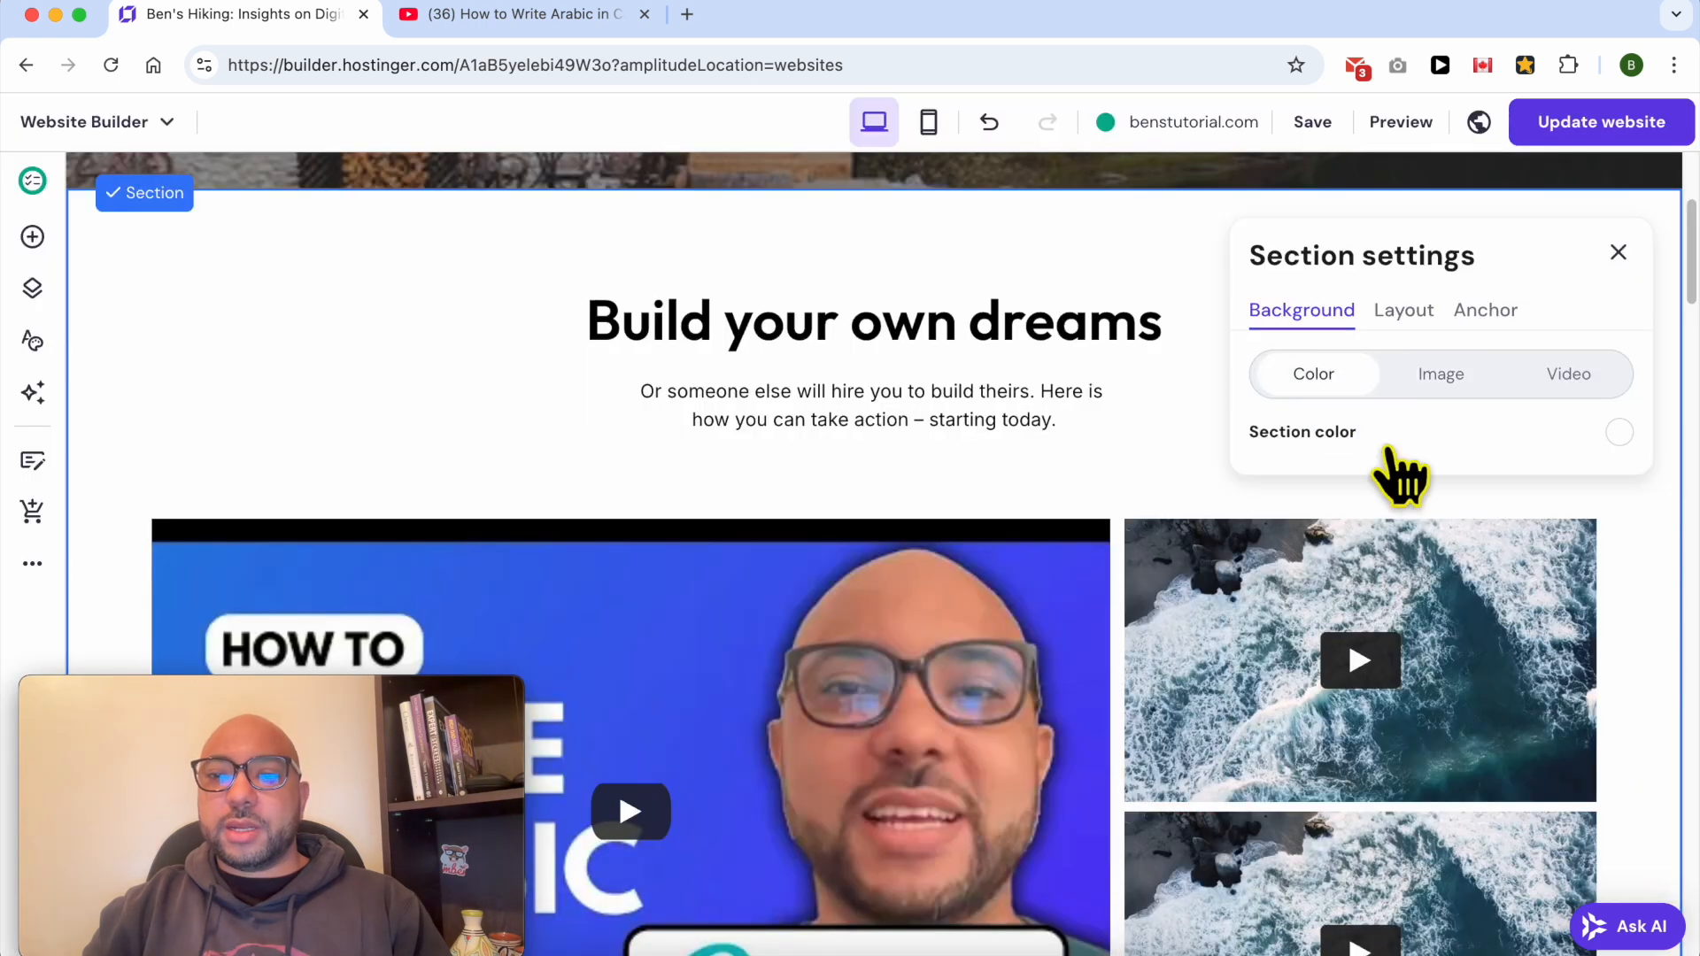
{"action": "left_click", "coordinate": [1620, 432]}
{"action": "left_click_drag", "start_coordinate": [1199, 444], "coordinate": [1054, 359]}
{"action": "left_click", "coordinate": [979, 333]}
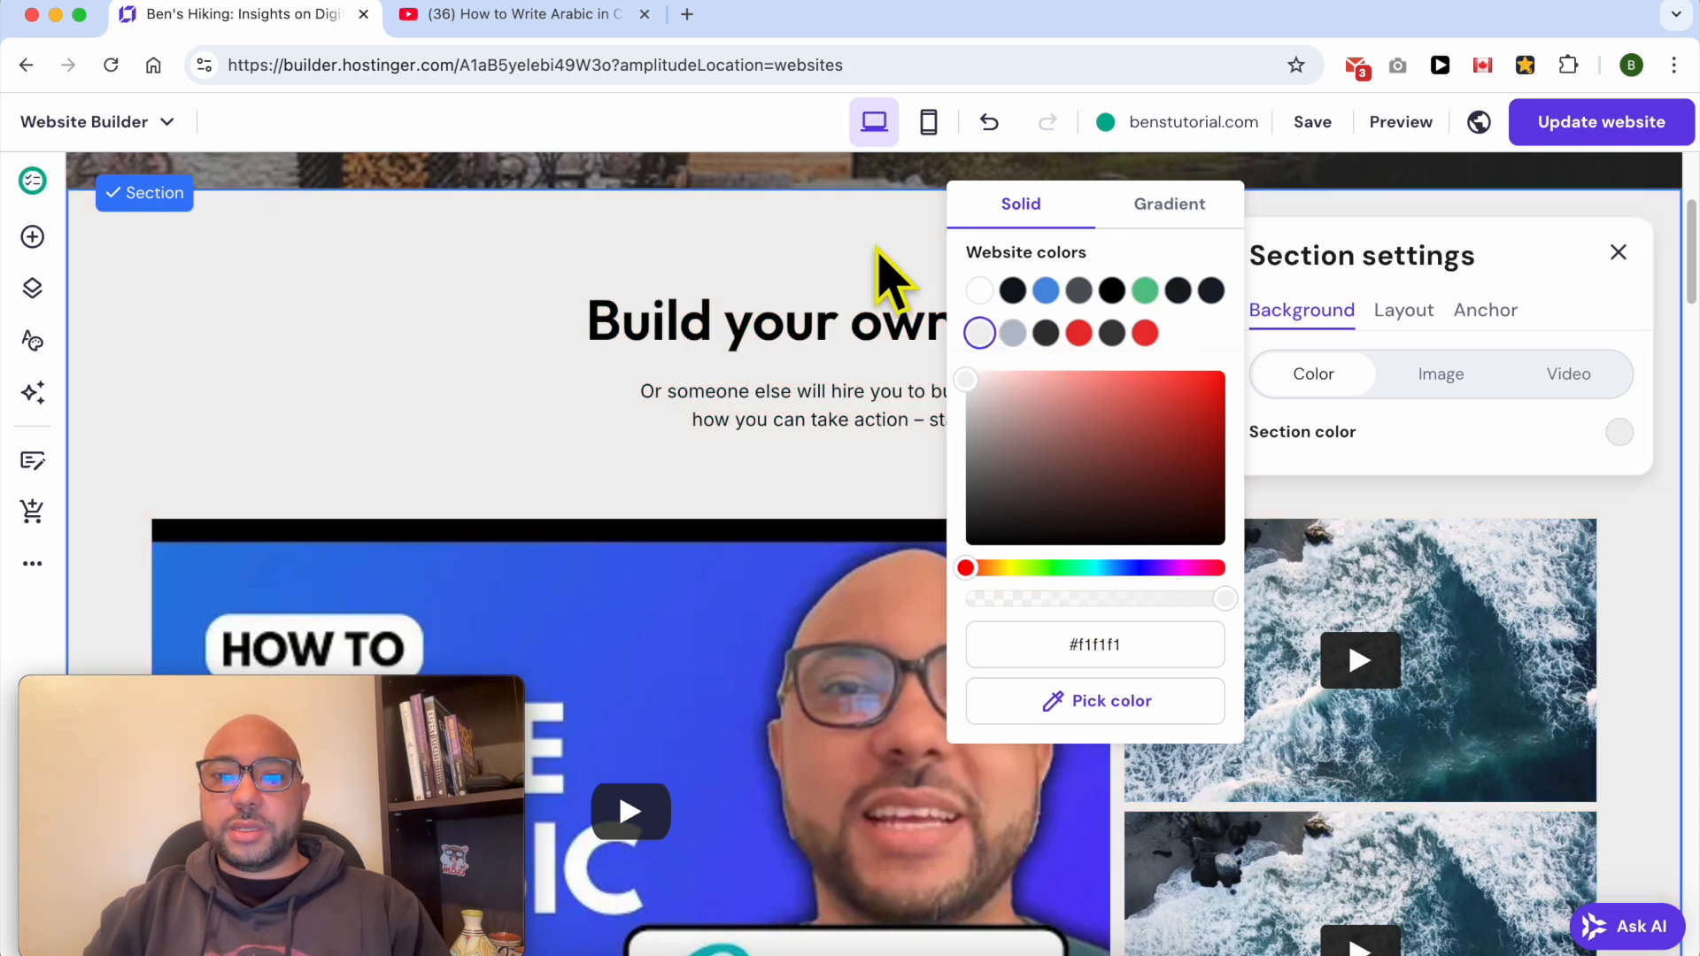
{"action": "left_click", "coordinate": [895, 283]}
Step: Review the video section's layout options and give the section the anchor name #videosection
{"action": "left_click", "coordinate": [1076, 244]}
{"action": "left_click", "coordinate": [1403, 310]}
{"action": "left_click", "coordinate": [1610, 698]}
{"action": "left_click", "coordinate": [1610, 698]}
{"action": "left_click", "coordinate": [1496, 319]}
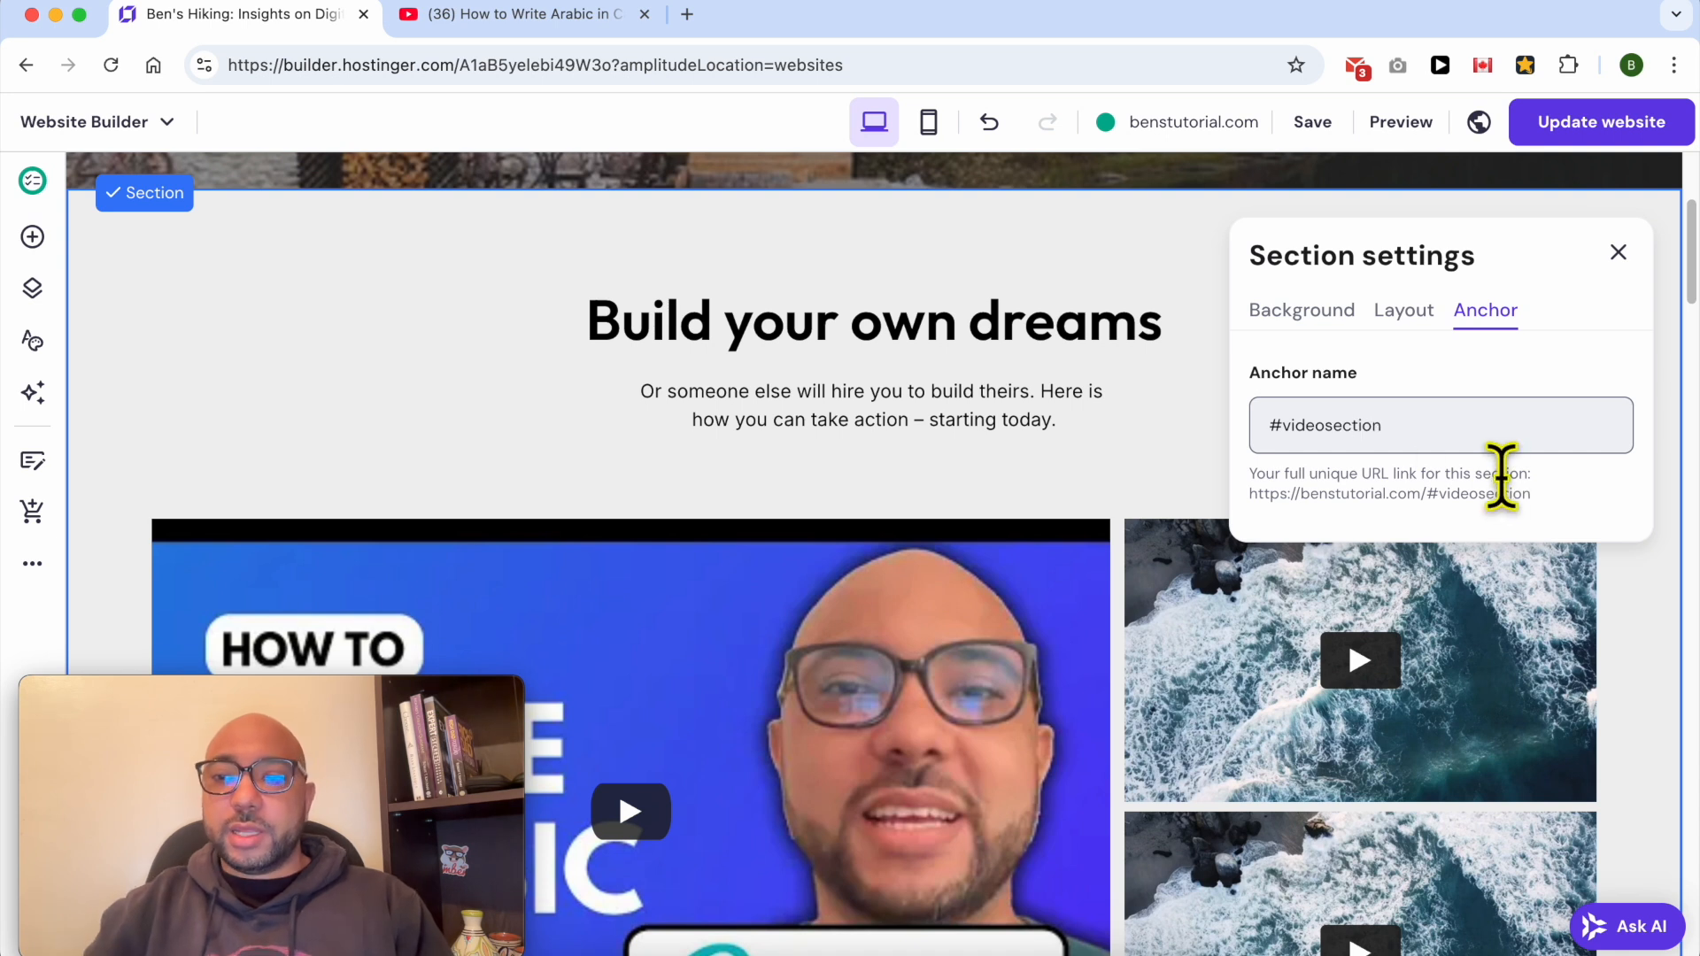
Step: Highlight the full anchor URL of the video section and look over the page around that section
{"action": "left_click_drag", "start_coordinate": [1575, 524], "coordinate": [1256, 493]}
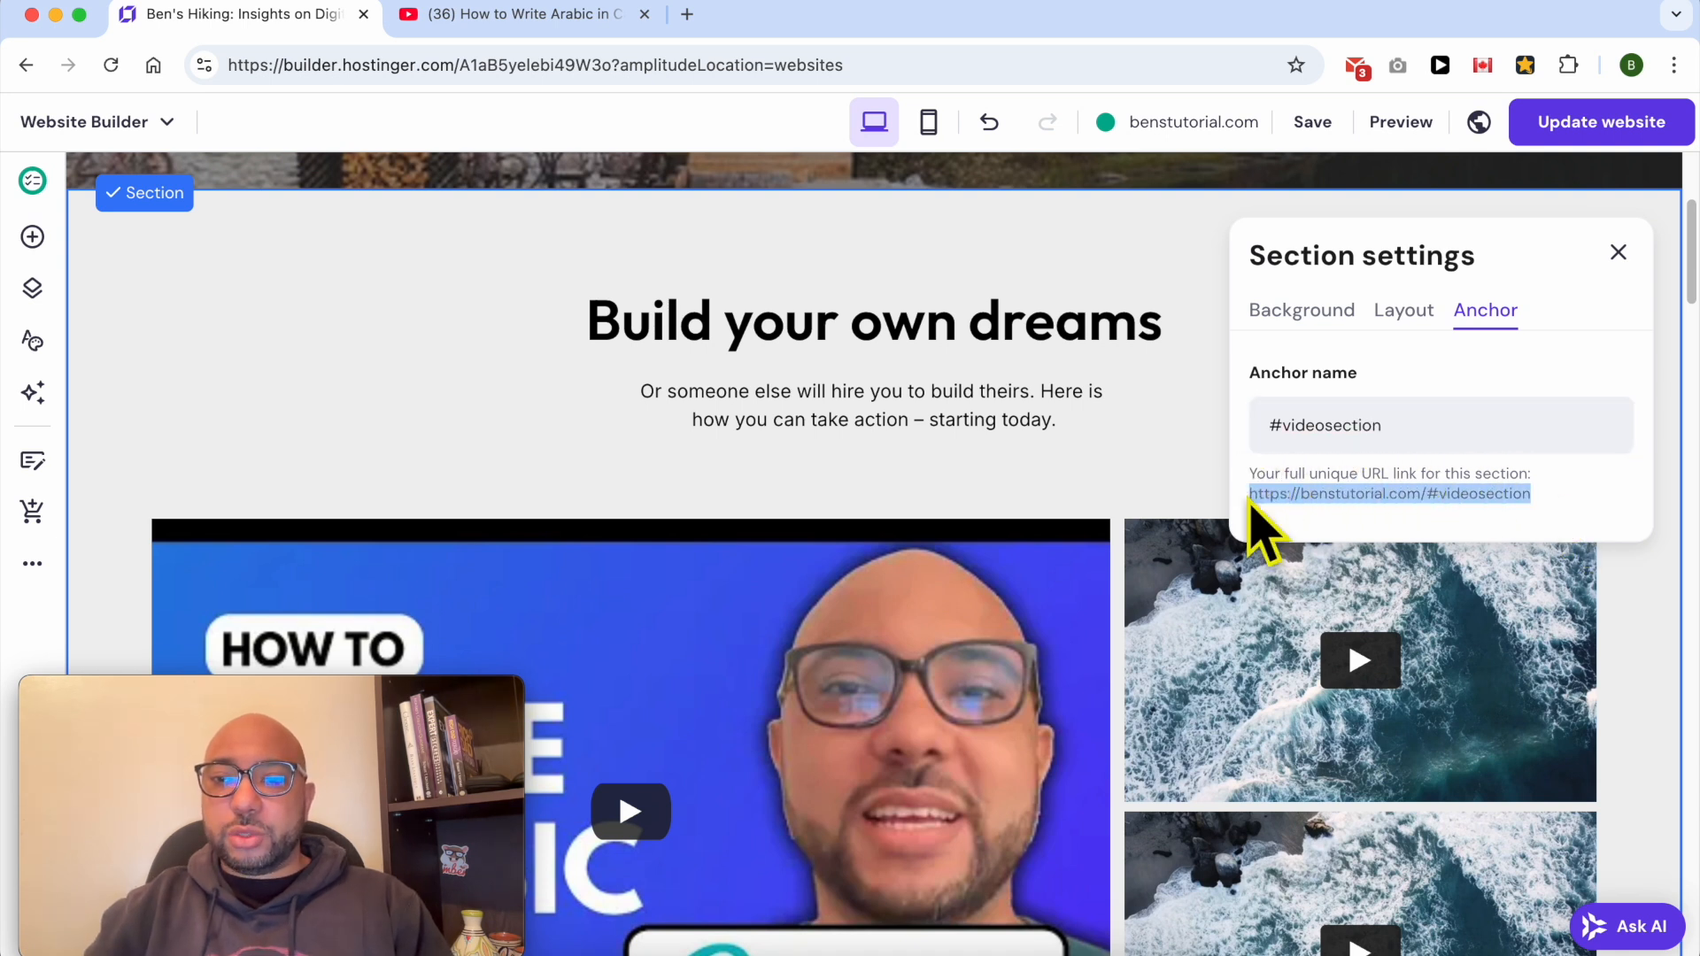
{"action": "triple_click", "coordinate": [1520, 494]}
{"action": "left_click_drag", "start_coordinate": [1527, 494], "coordinate": [1249, 489]}
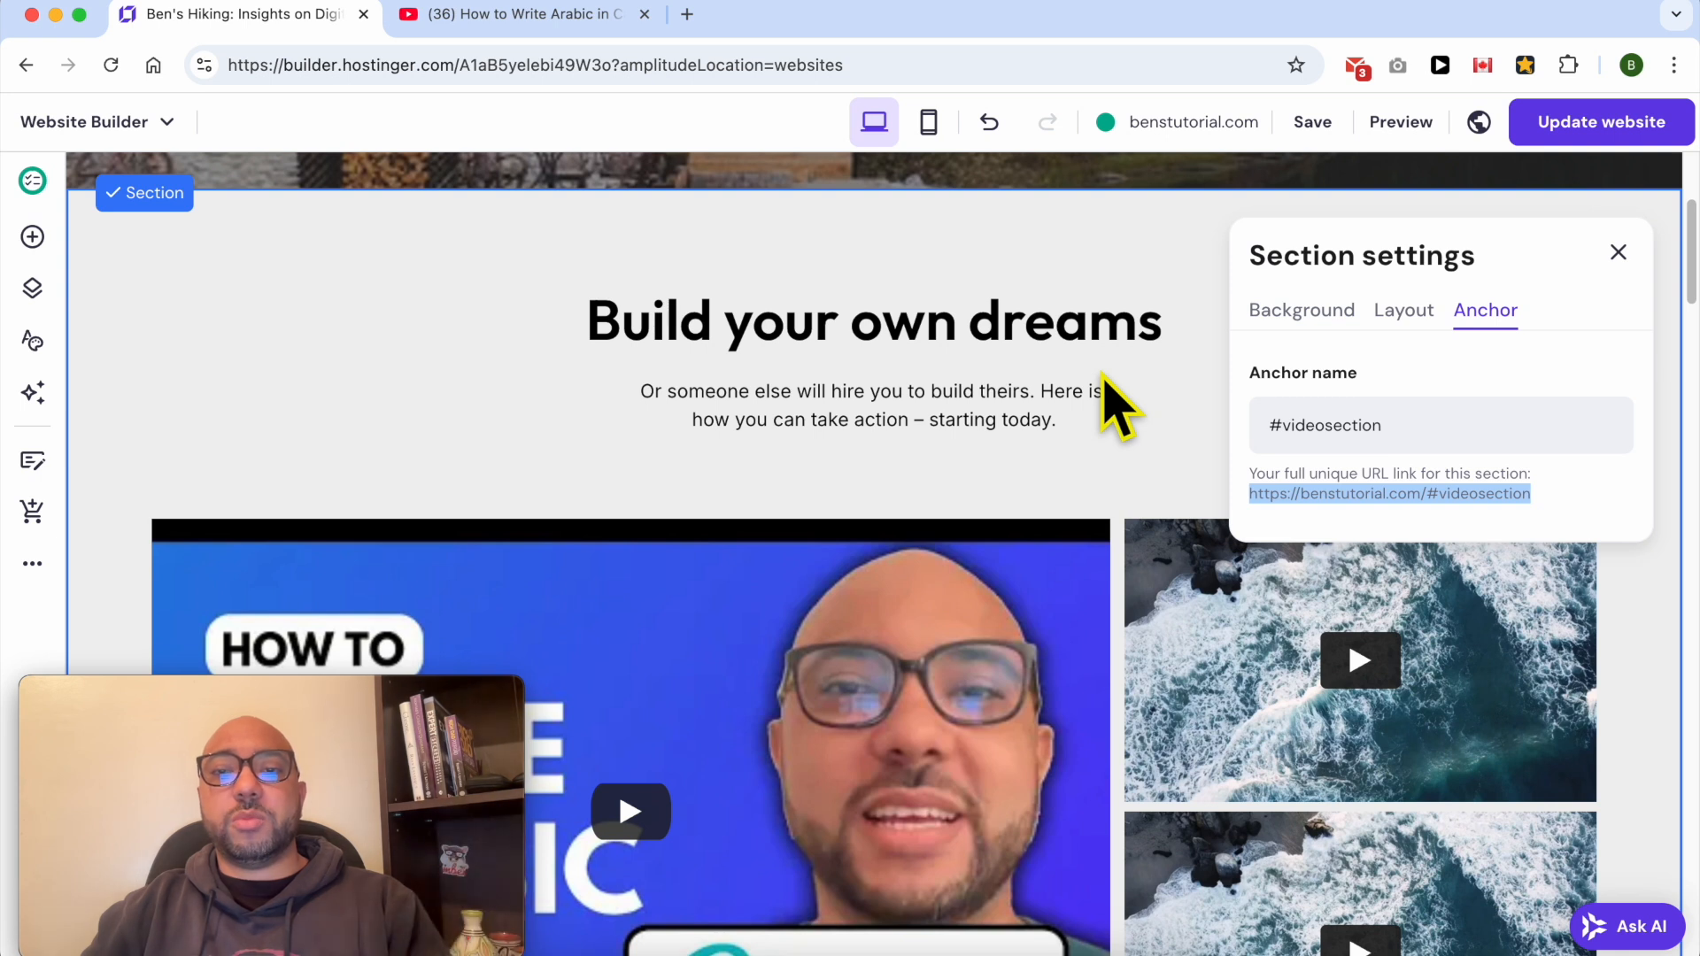
{"action": "scroll", "coordinate": [1101, 342], "scroll_direction": "up", "scroll_amount": 1}
{"action": "scroll", "coordinate": [1120, 361], "scroll_direction": "up", "scroll_amount": 8}
{"action": "scroll", "coordinate": [1120, 361], "scroll_direction": "down", "scroll_amount": 7}
{"action": "scroll", "coordinate": [1120, 360], "scroll_direction": "up", "scroll_amount": 8}
{"action": "scroll", "coordinate": [1120, 360], "scroll_direction": "down", "scroll_amount": 10}
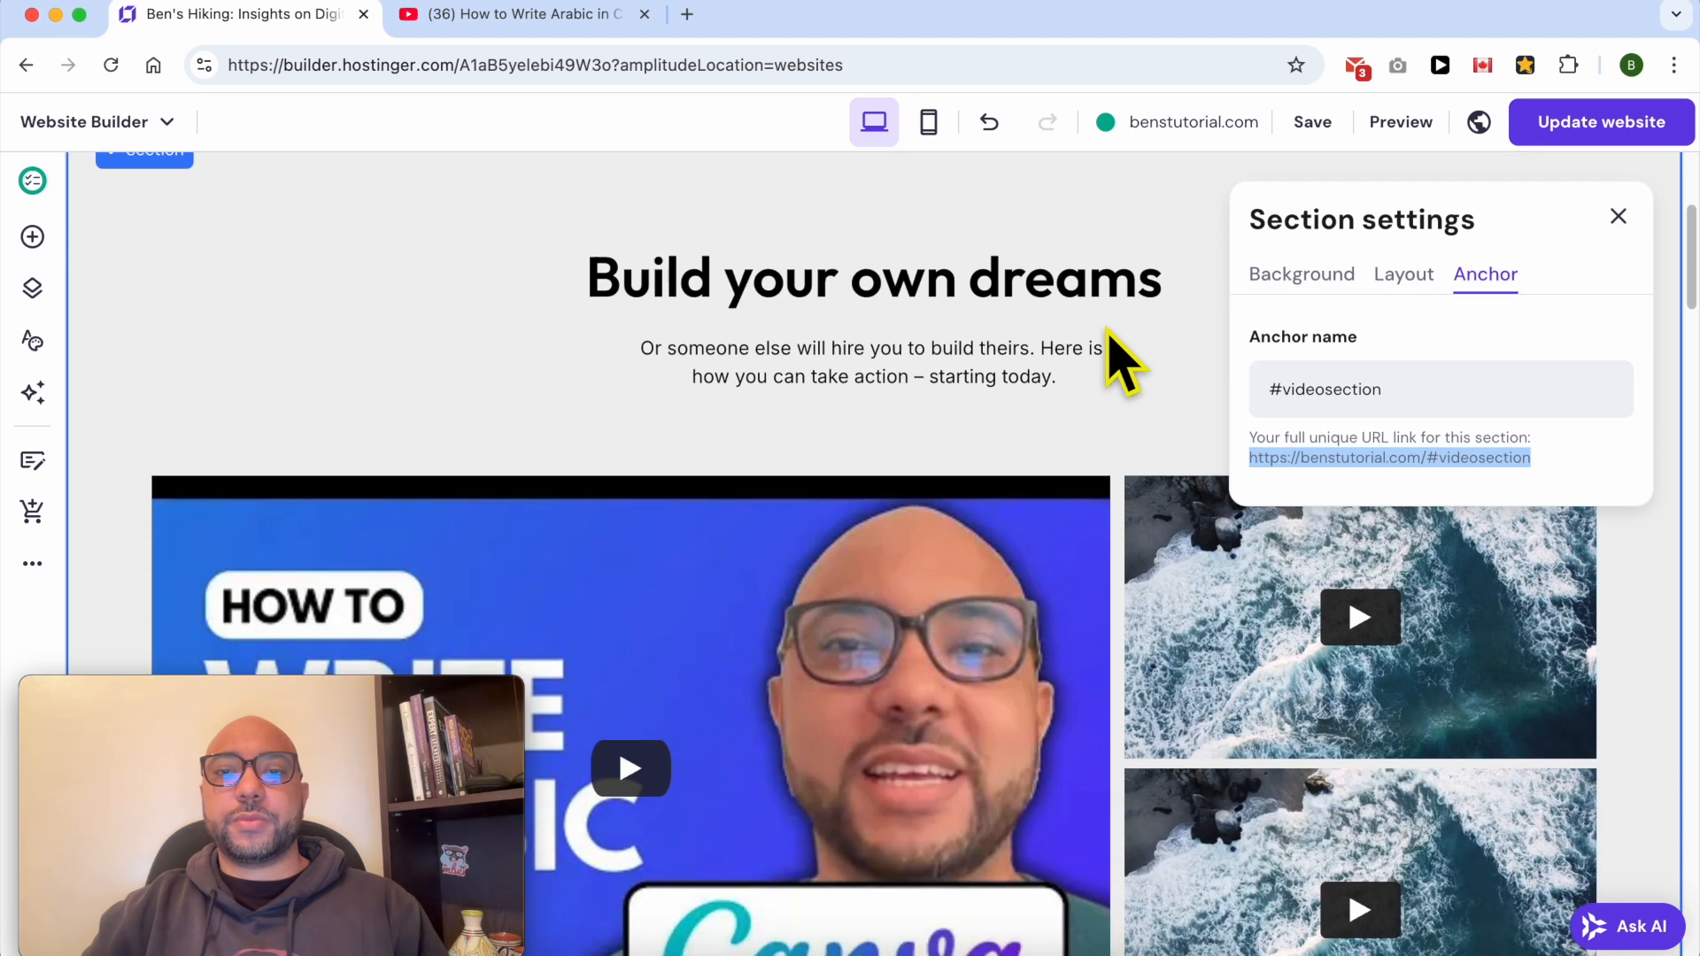
Step: Publish the website changes and review the video section on the live benstutorial.com home page
{"action": "left_click", "coordinate": [1117, 278]}
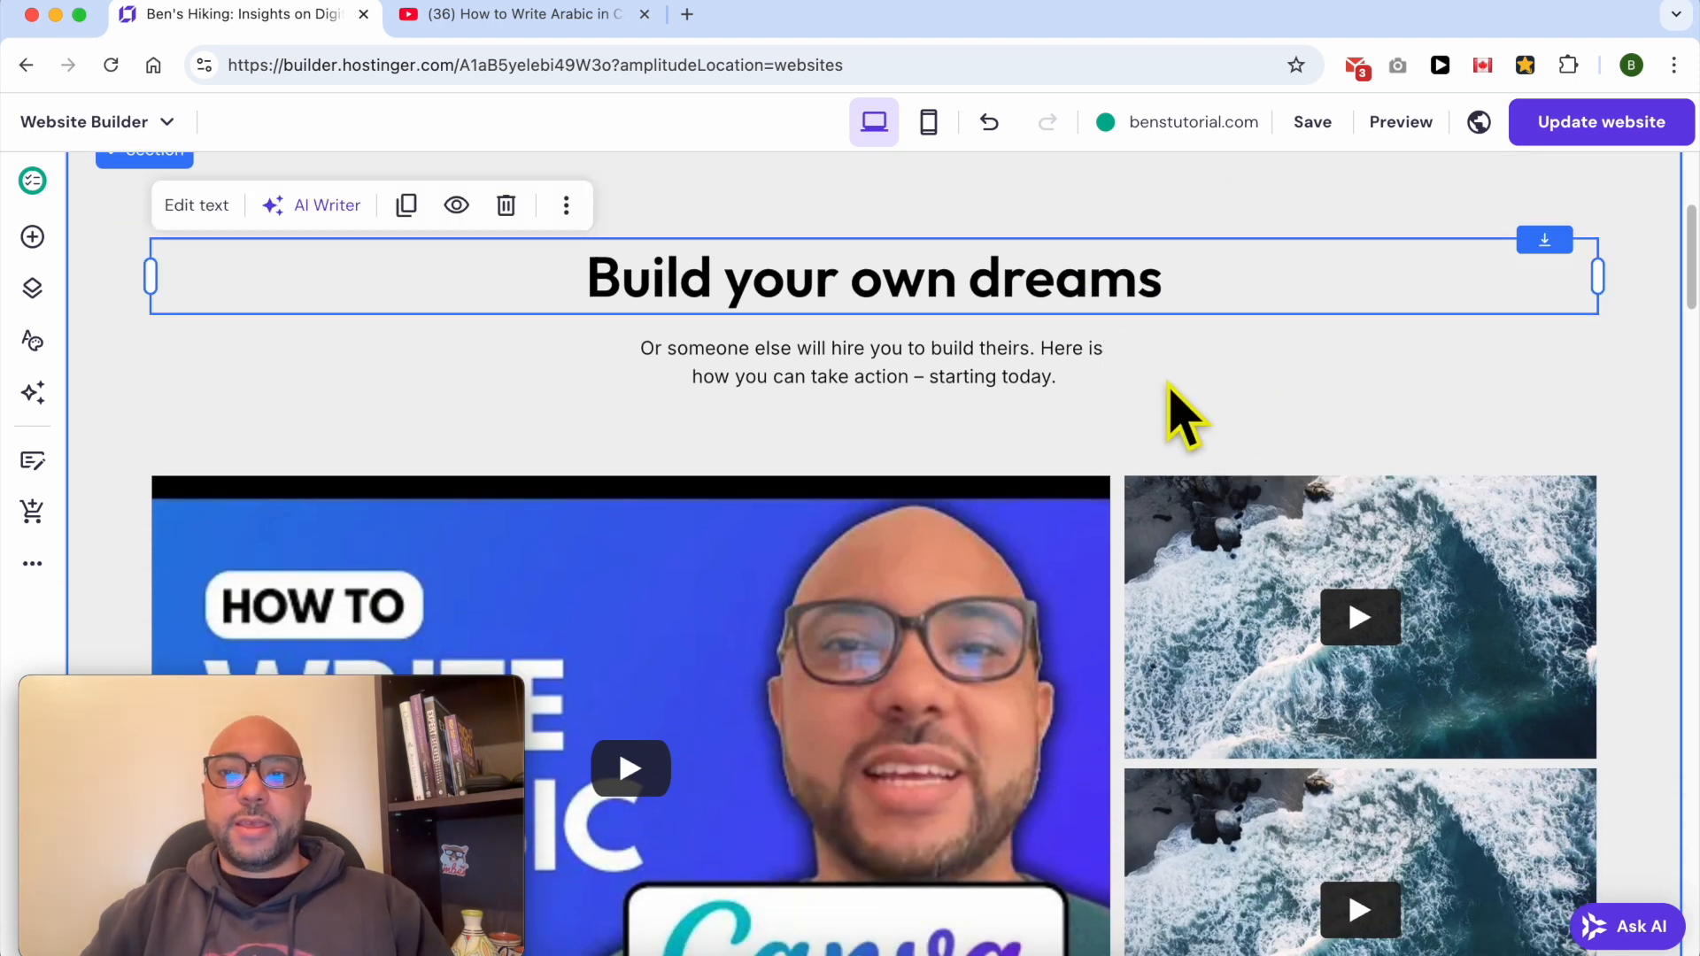
{"action": "left_click", "coordinate": [1576, 133]}
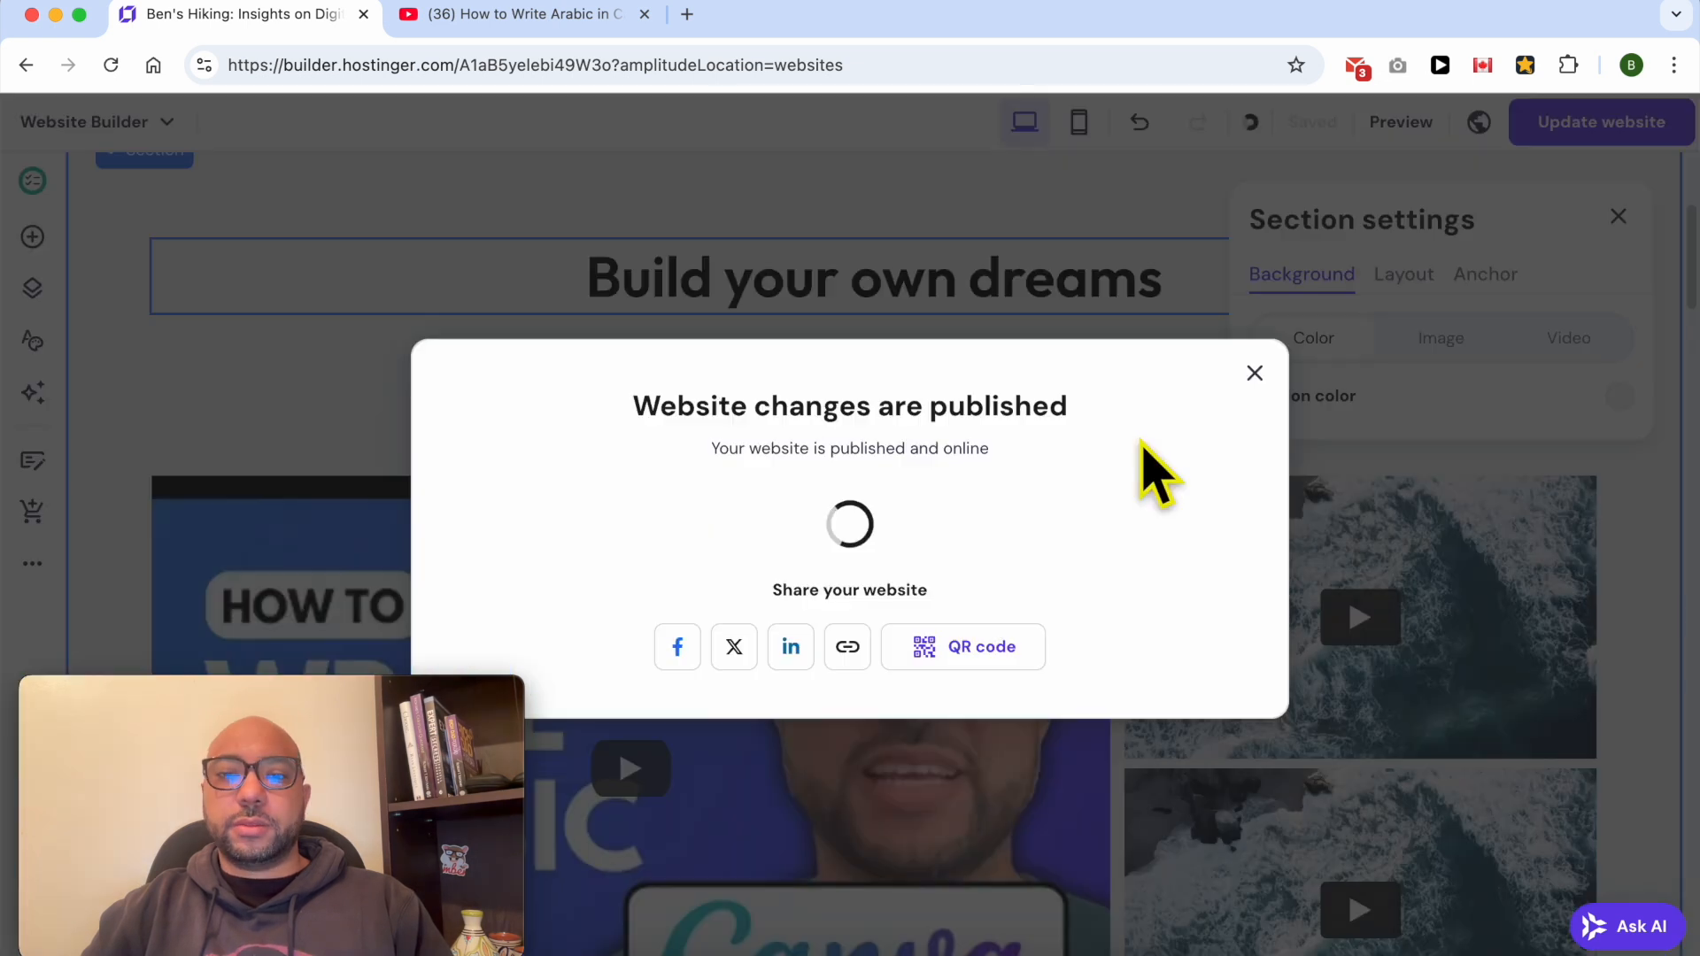
{"action": "left_click", "coordinate": [1155, 524]}
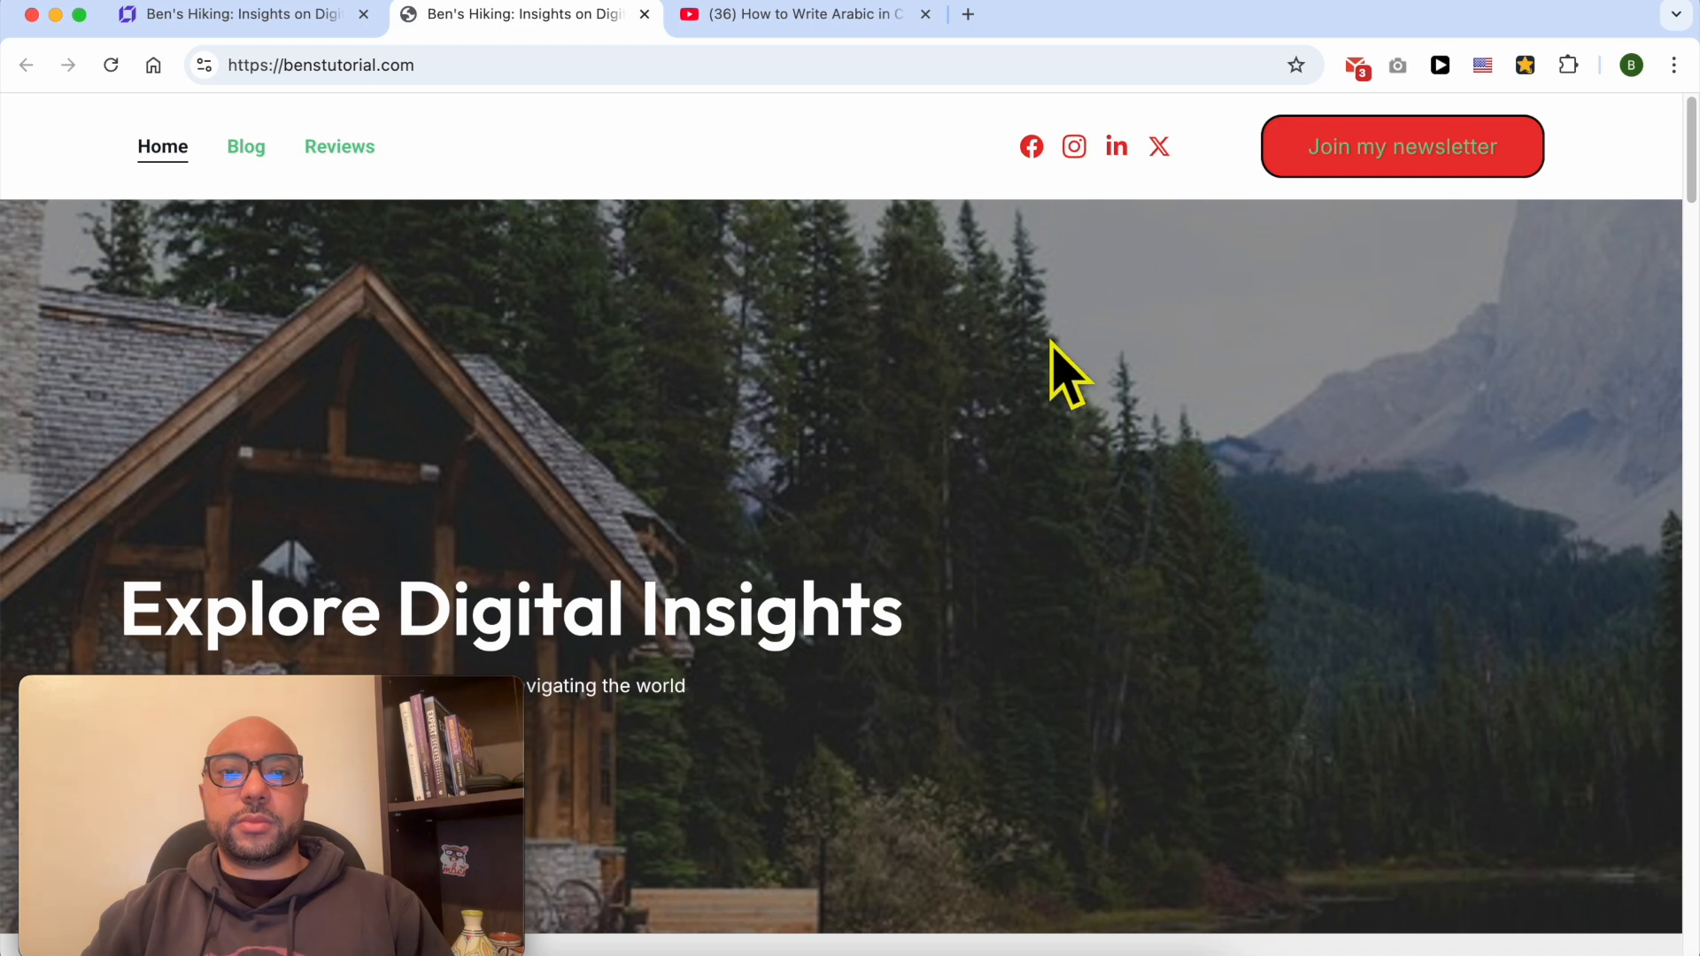
{"action": "scroll", "coordinate": [1054, 346], "scroll_direction": "down", "scroll_amount": 10}
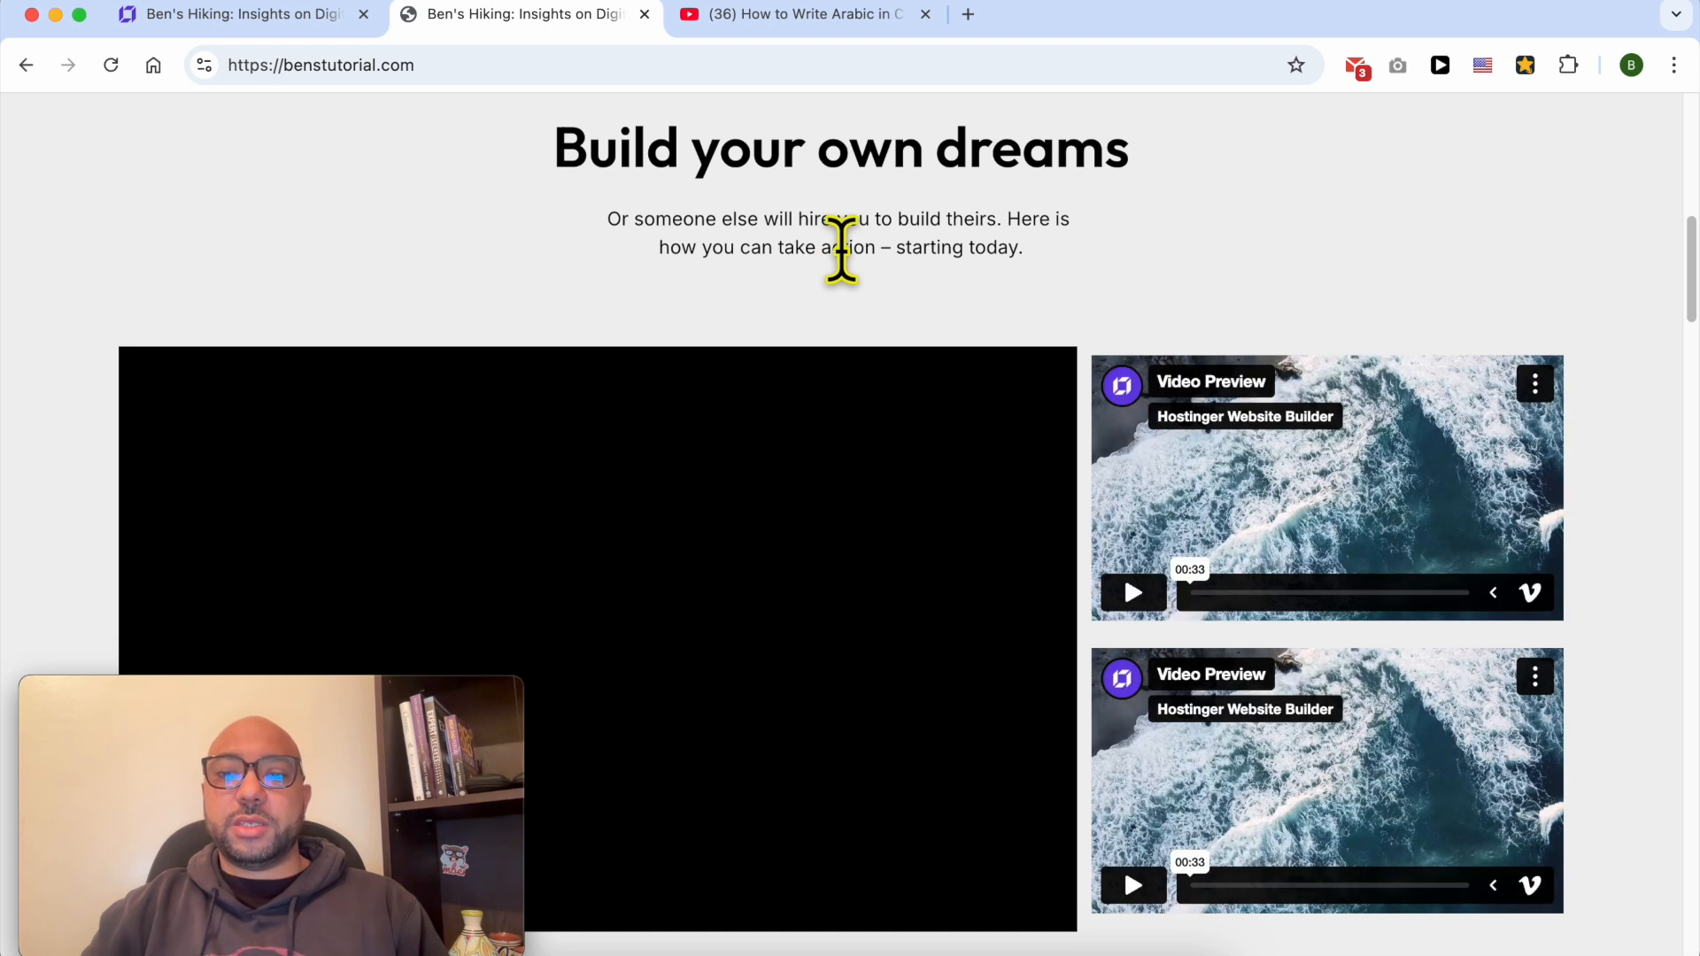
{"action": "scroll", "coordinate": [851, 305], "scroll_direction": "down", "scroll_amount": 3}
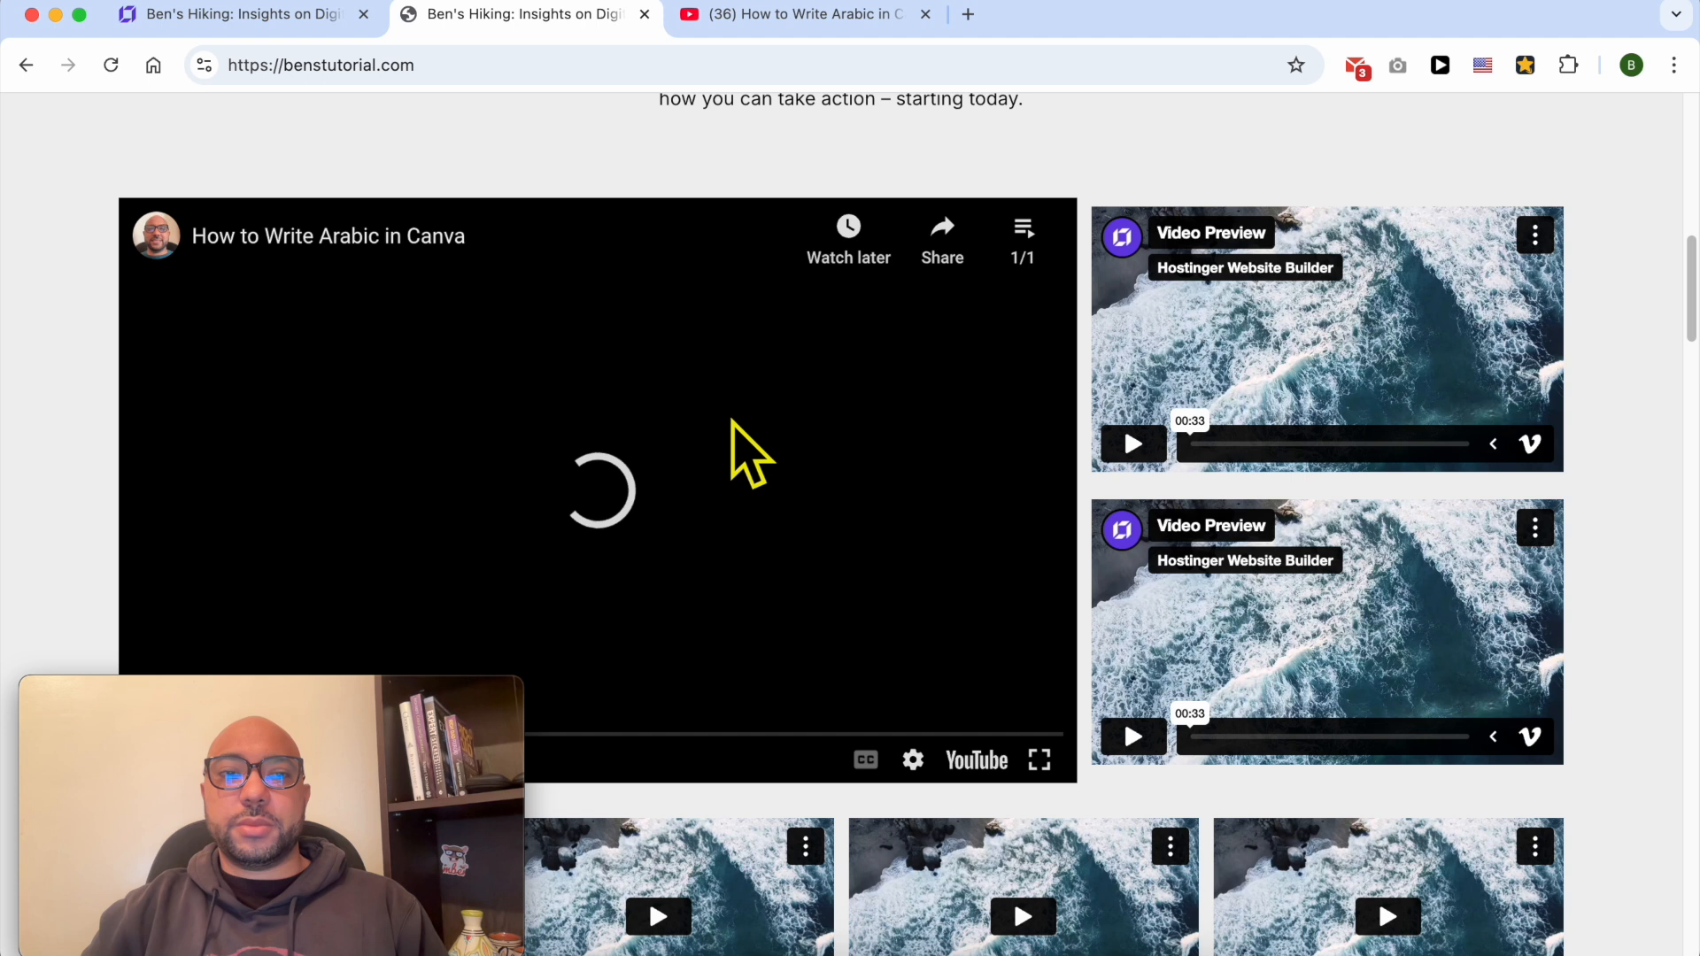
{"action": "scroll", "coordinate": [888, 288], "scroll_direction": "down", "scroll_amount": 3}
{"action": "scroll", "coordinate": [1123, 379], "scroll_direction": "up", "scroll_amount": 2}
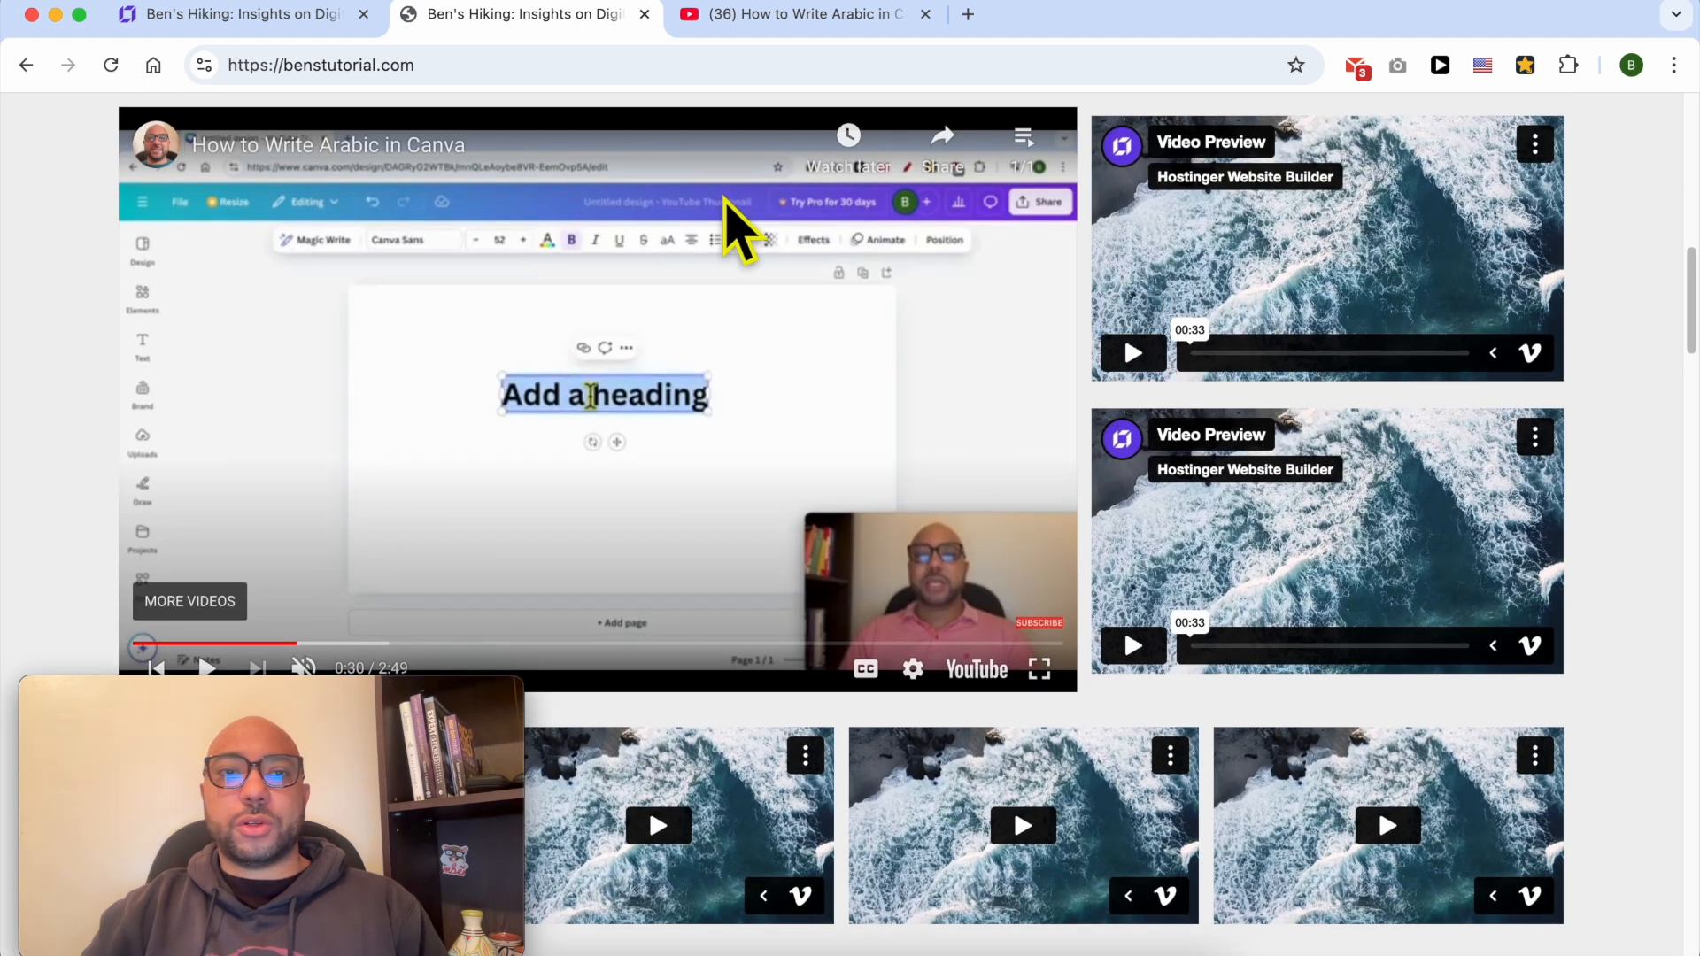
Step: Return to the website builder and turn off the video controls for the large Canva video
{"action": "left_click", "coordinate": [279, 16]}
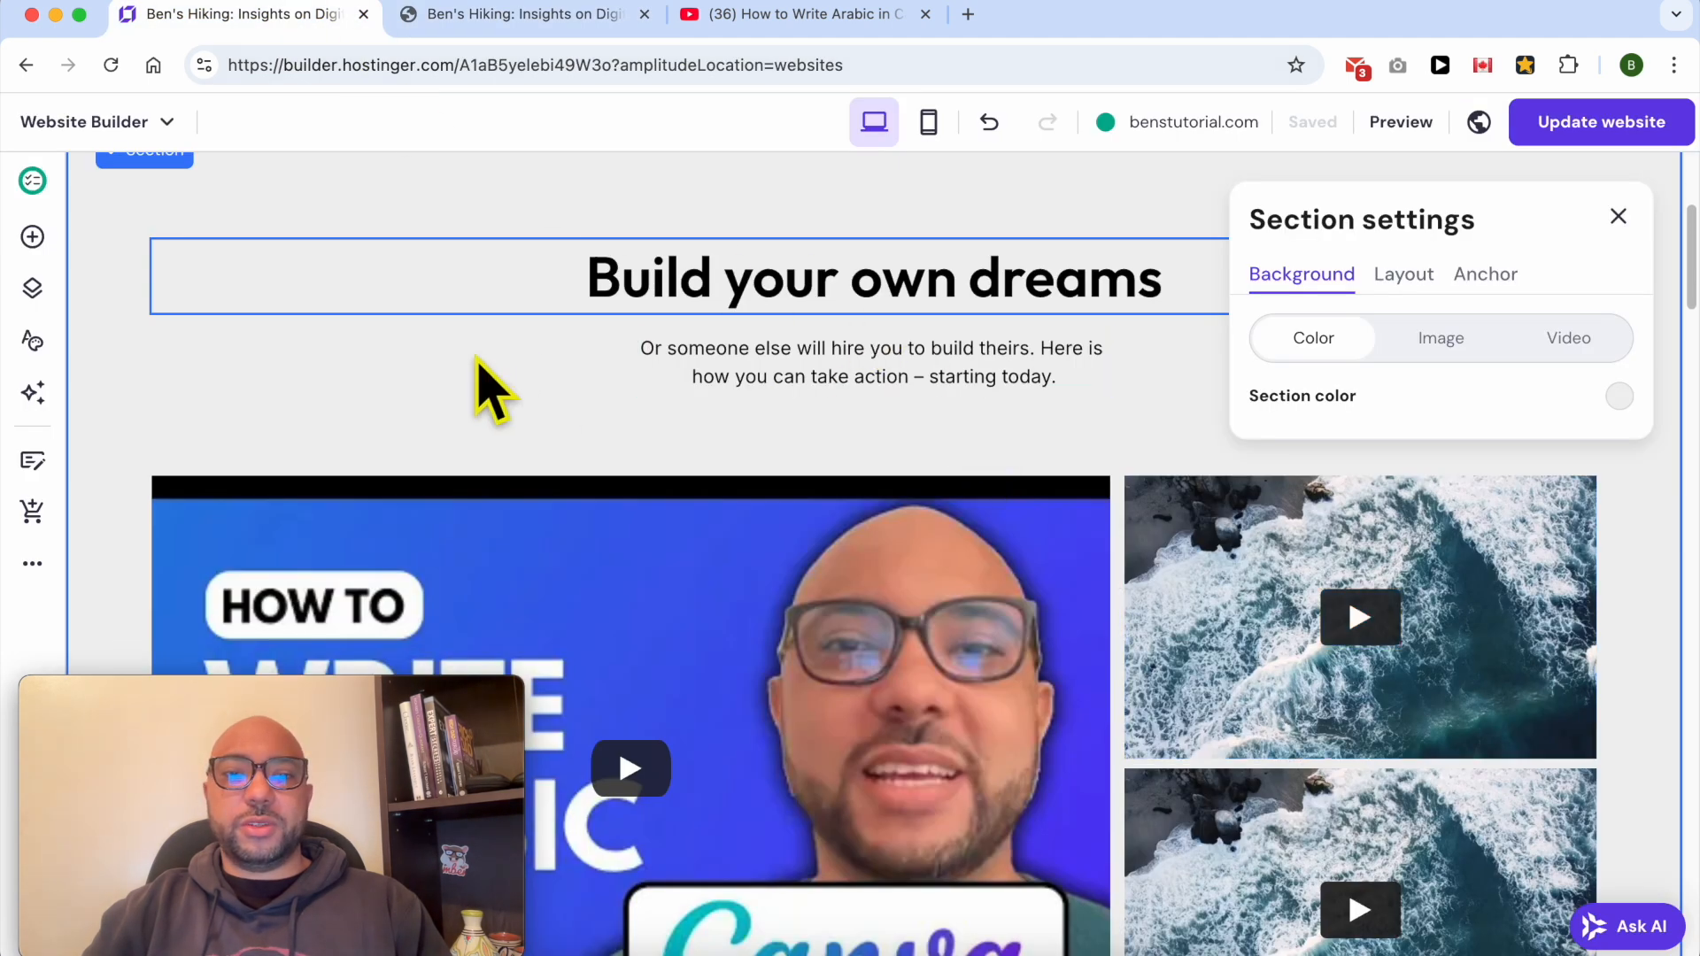
{"action": "scroll", "coordinate": [978, 592], "scroll_direction": "down", "scroll_amount": 1}
{"action": "left_click", "coordinate": [1025, 576]}
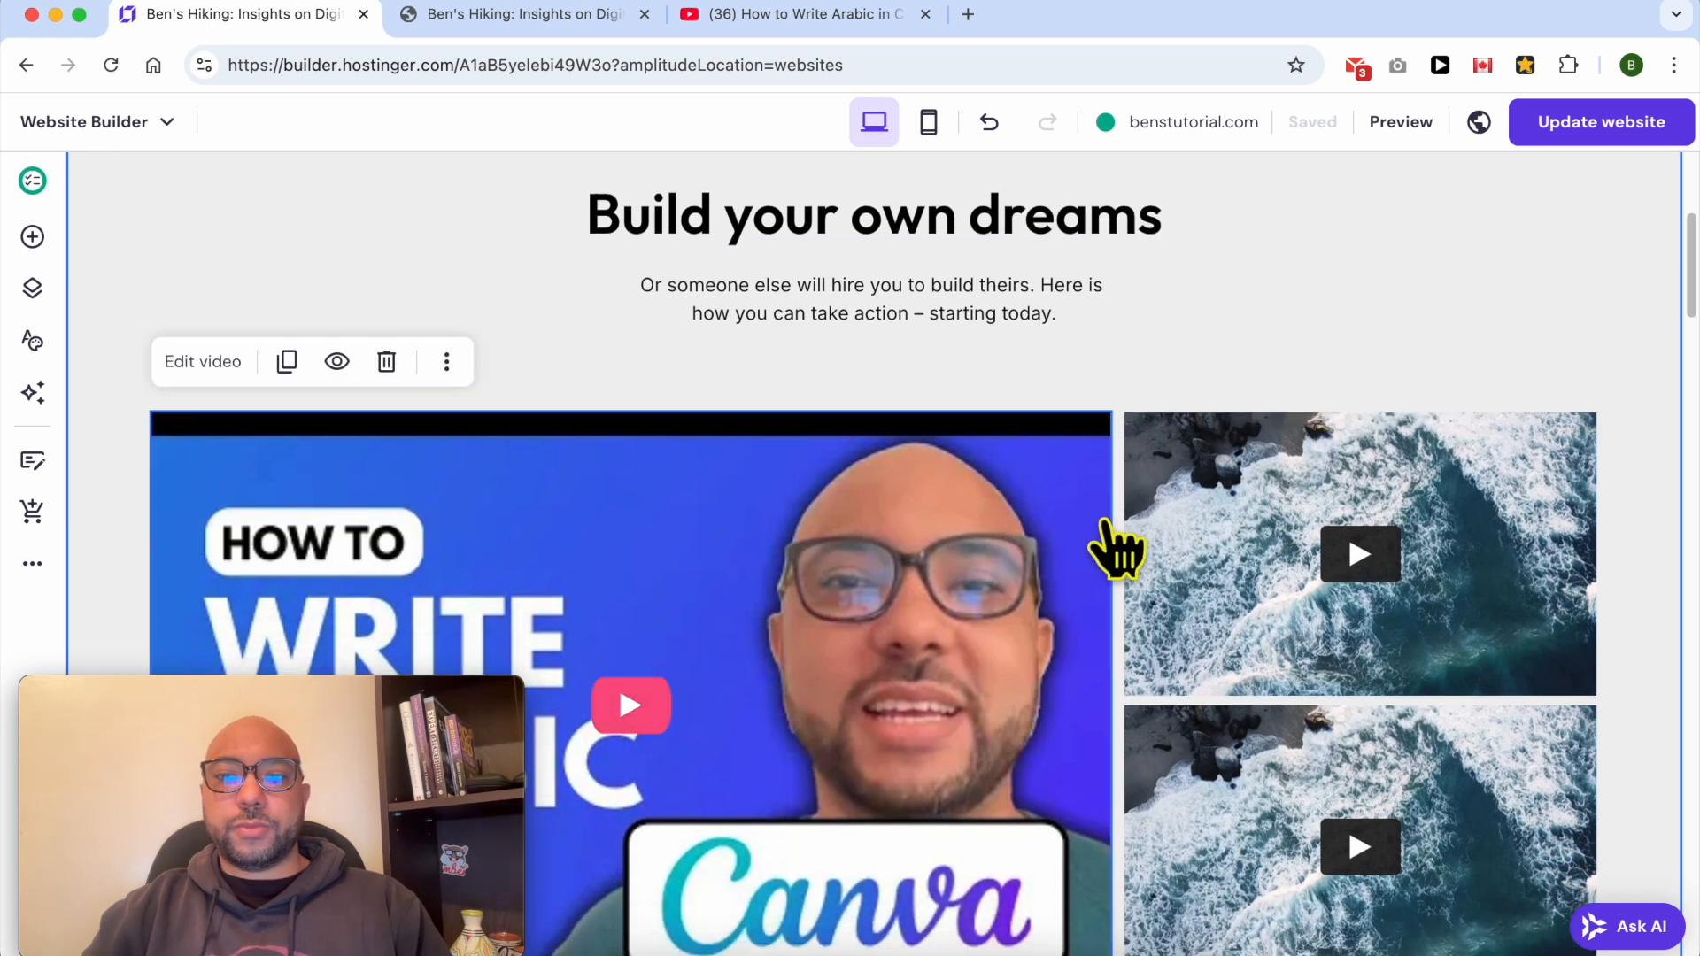
{"action": "left_click", "coordinate": [215, 378]}
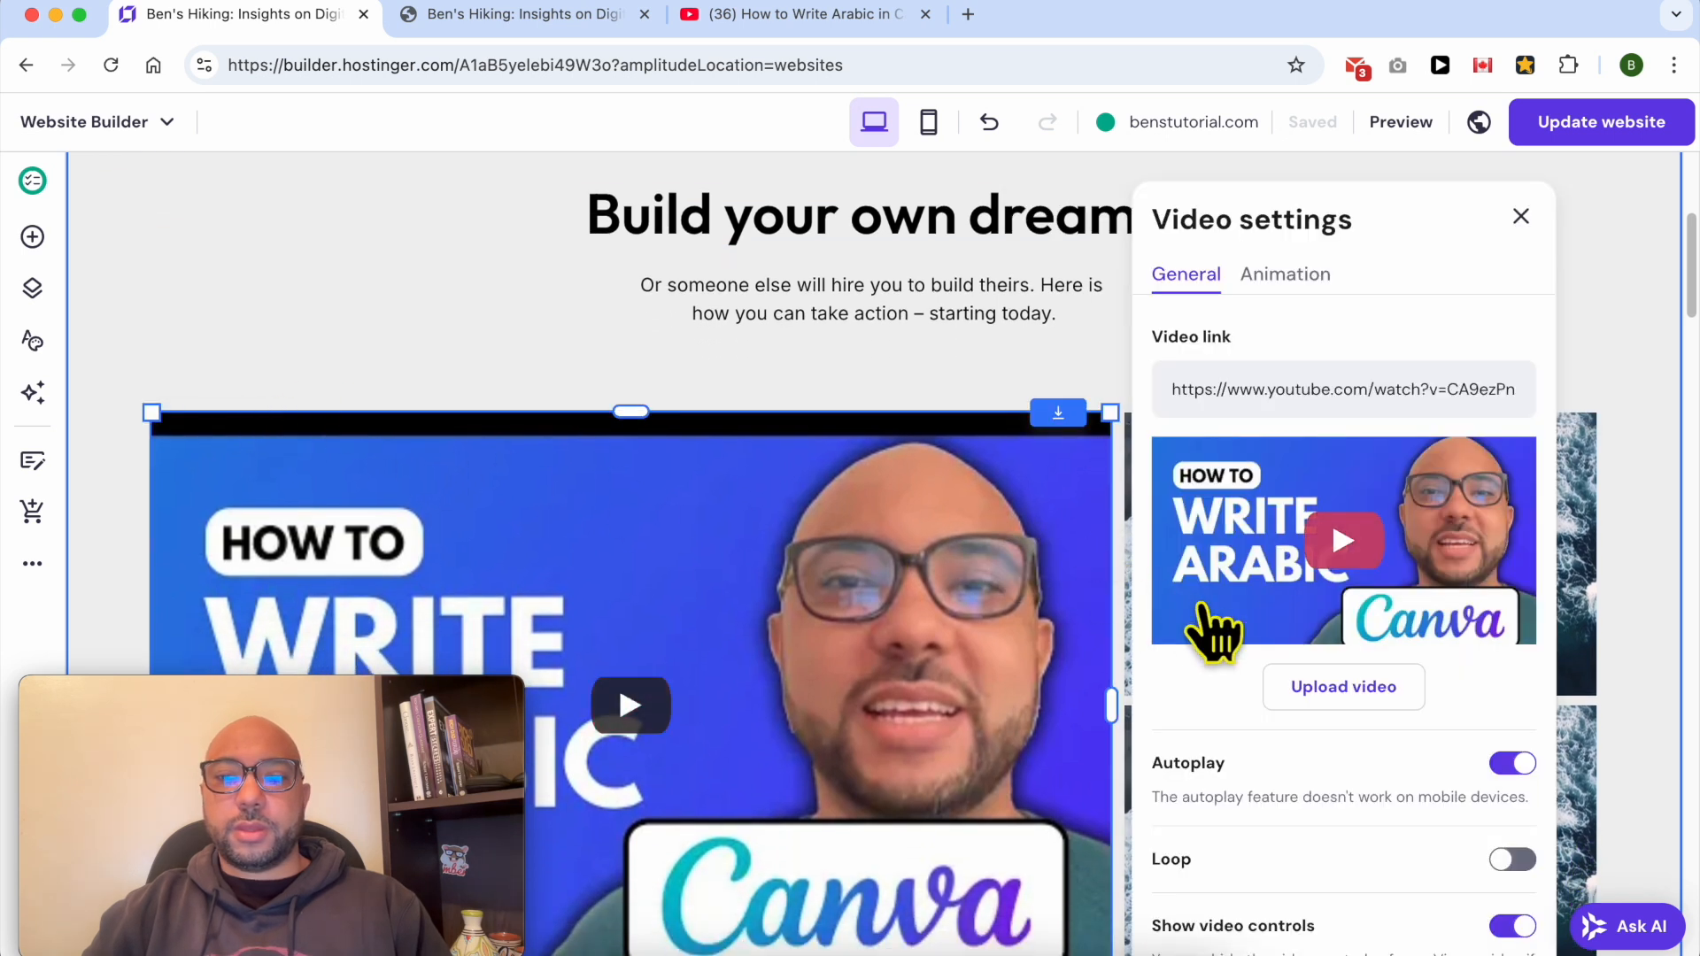
{"action": "scroll", "coordinate": [1071, 614], "scroll_direction": "down", "scroll_amount": 2}
{"action": "scroll", "coordinate": [1226, 645], "scroll_direction": "down", "scroll_amount": 3}
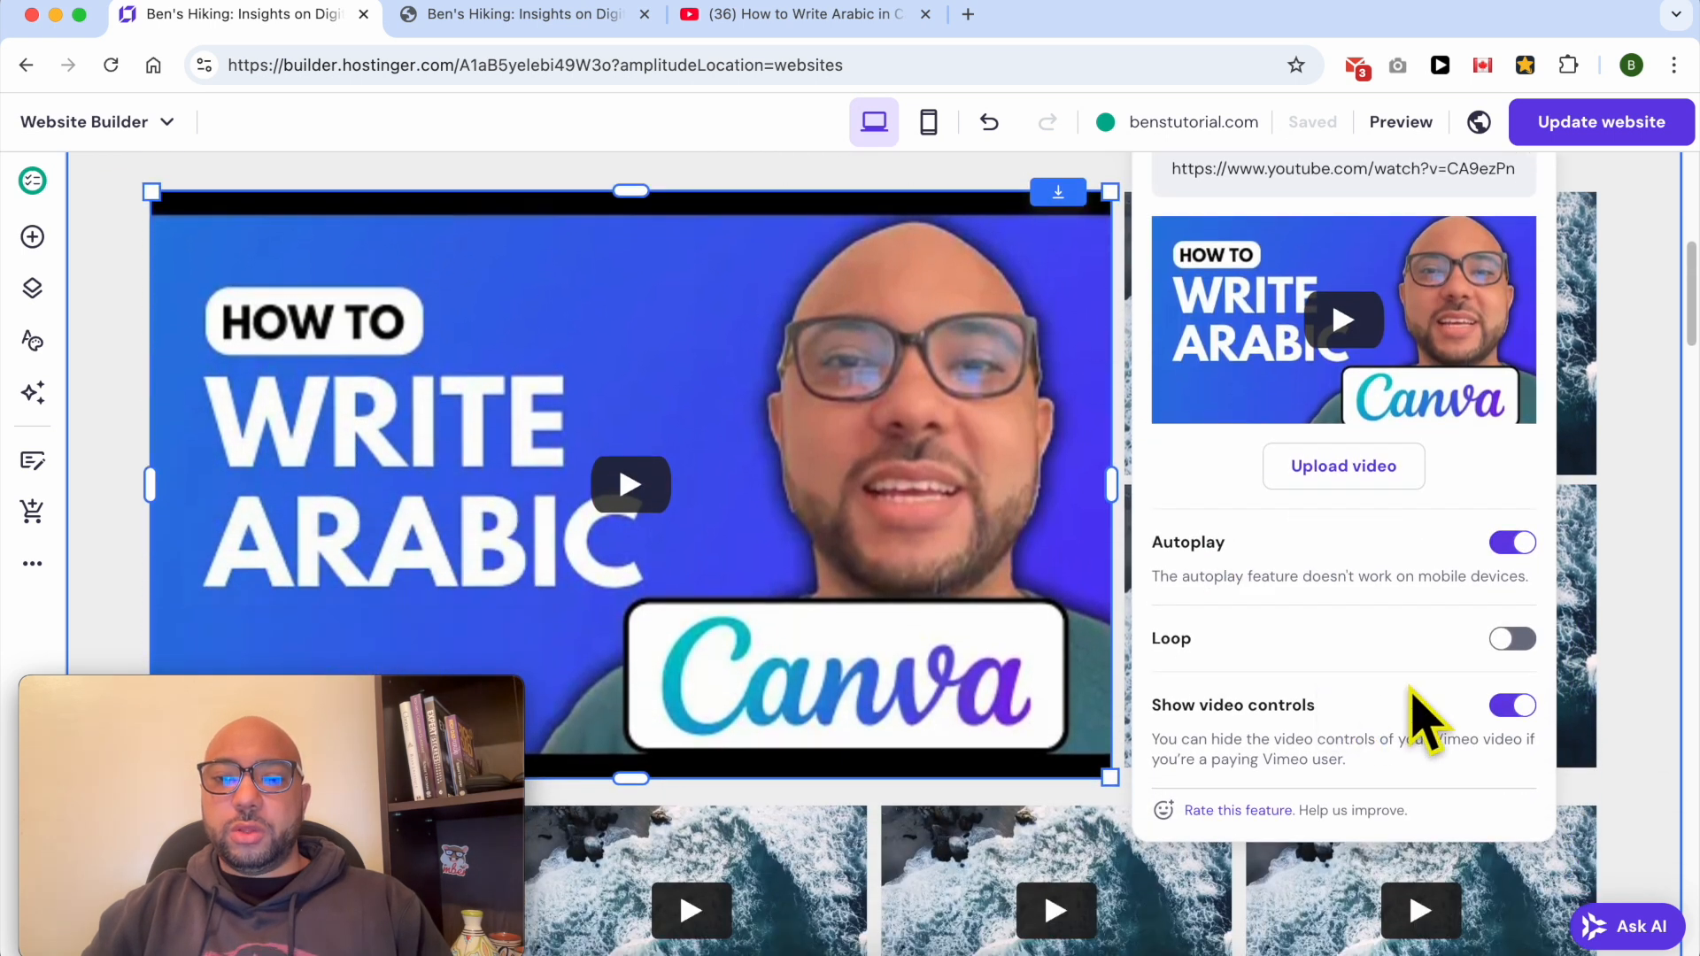
{"action": "left_click", "coordinate": [1513, 706]}
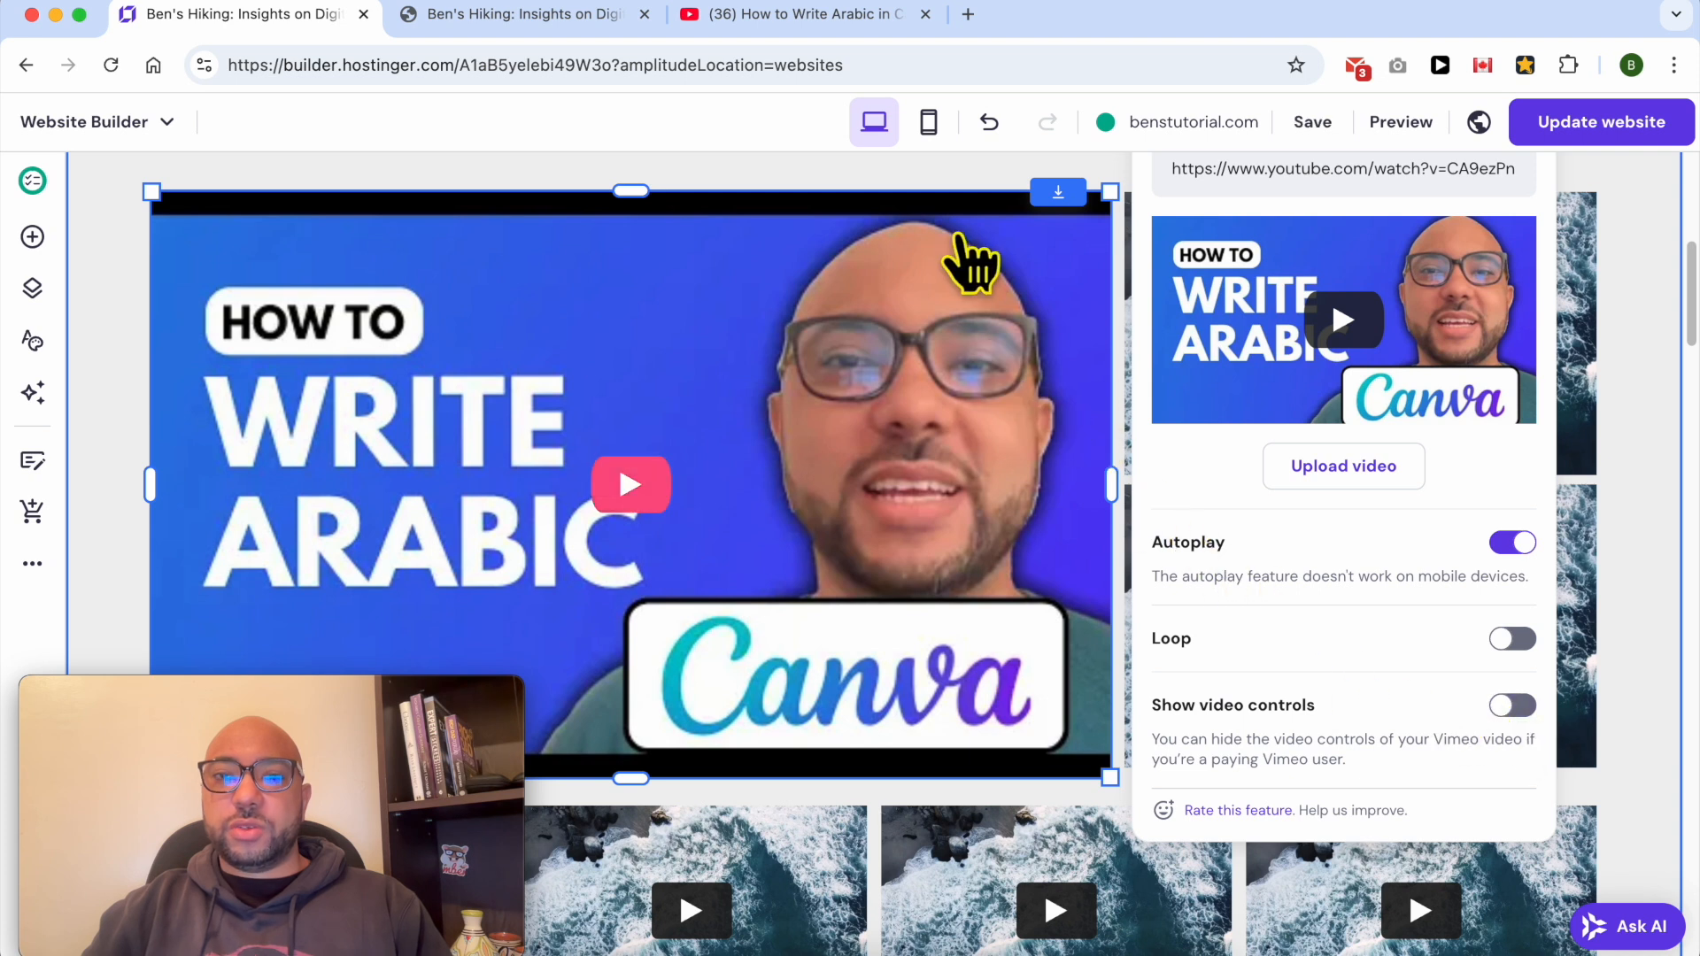
Step: Turn off the video controls for the upper ocean video beside the large Canva video
{"action": "left_click", "coordinate": [1593, 270]}
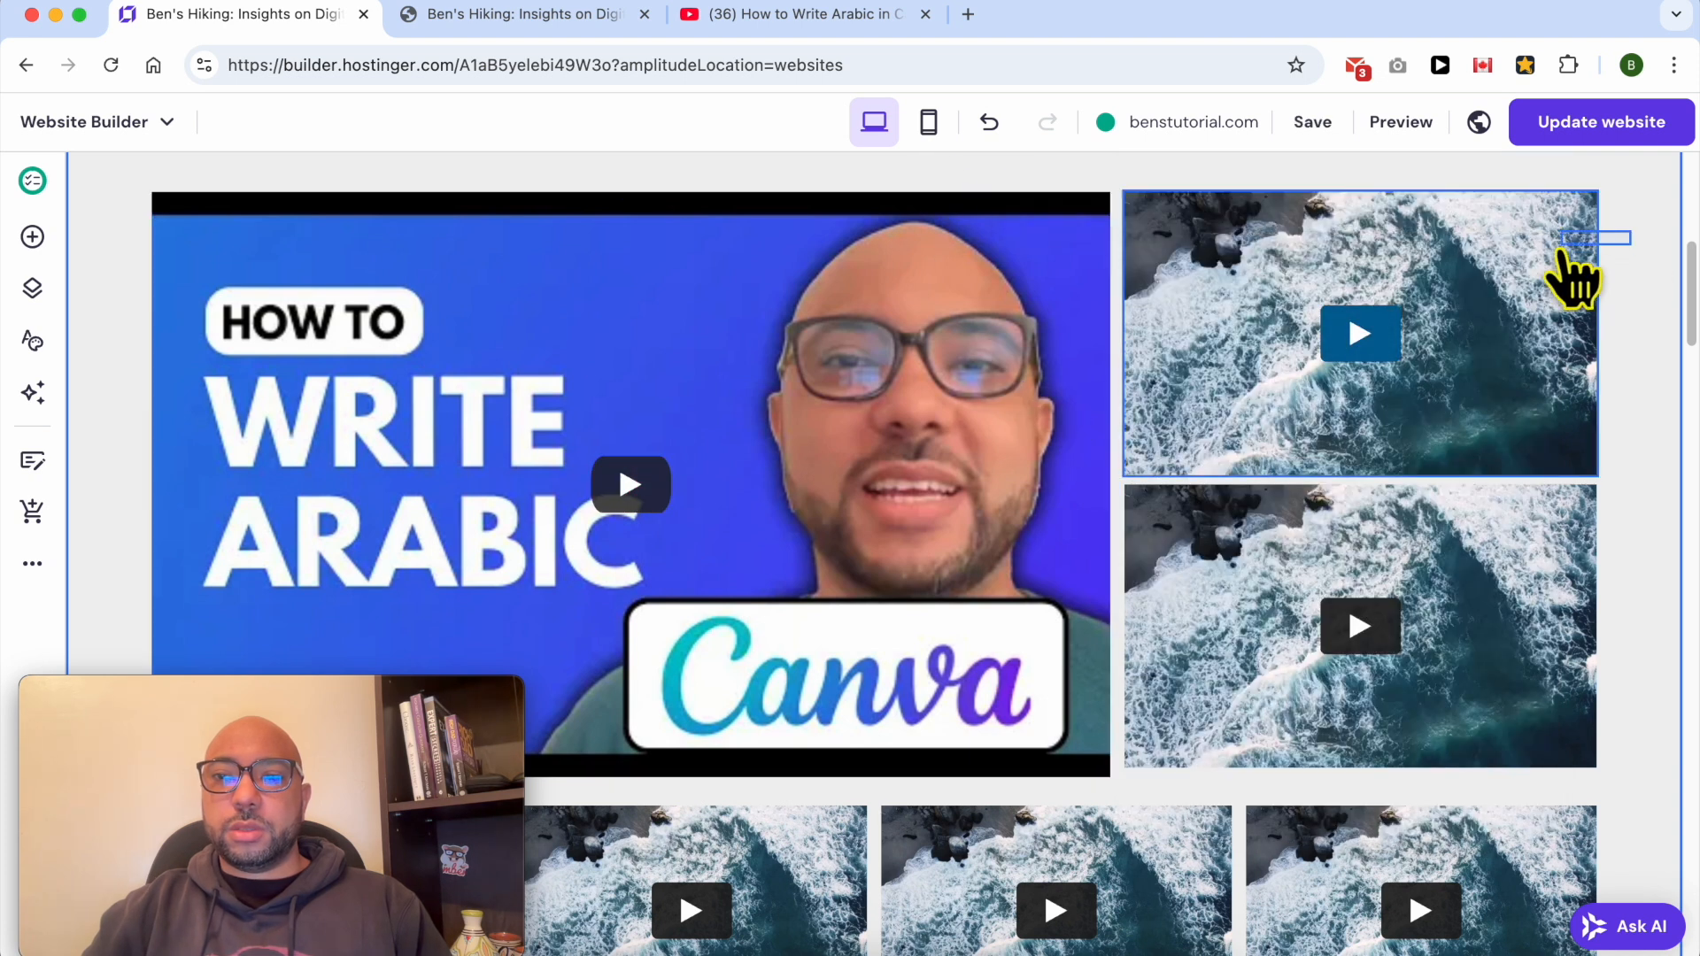
{"action": "left_click", "coordinate": [1220, 207]}
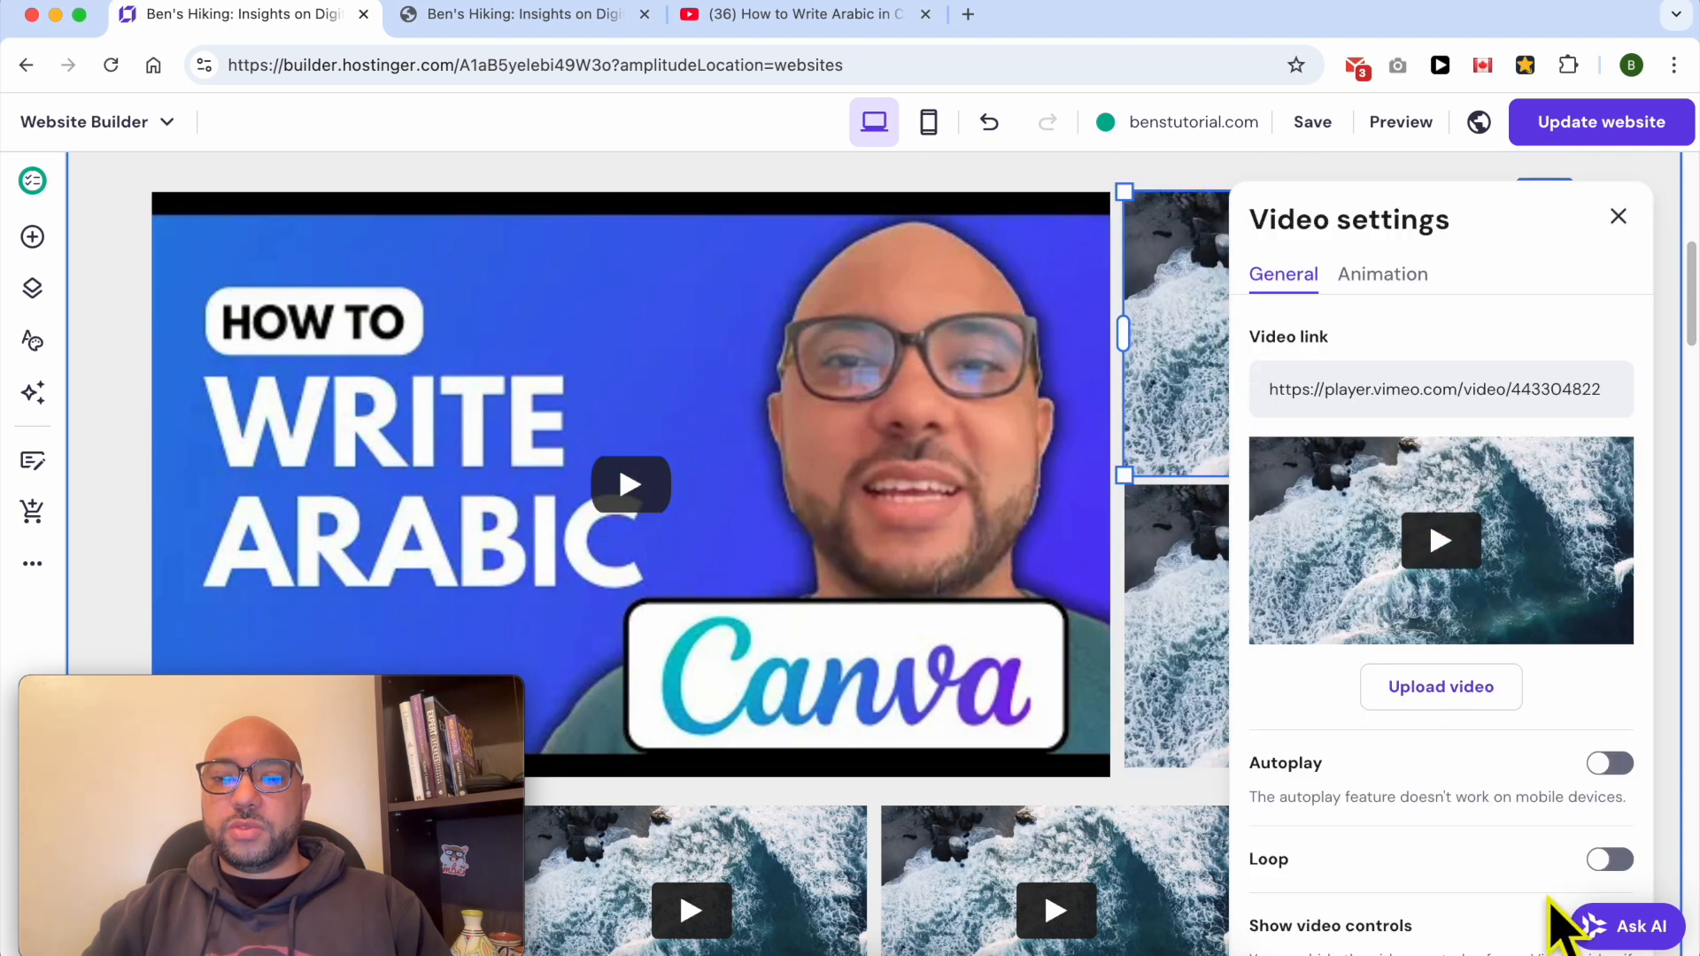
{"action": "scroll", "coordinate": [1545, 885], "scroll_direction": "down", "scroll_amount": 3}
{"action": "left_click", "coordinate": [1613, 760]}
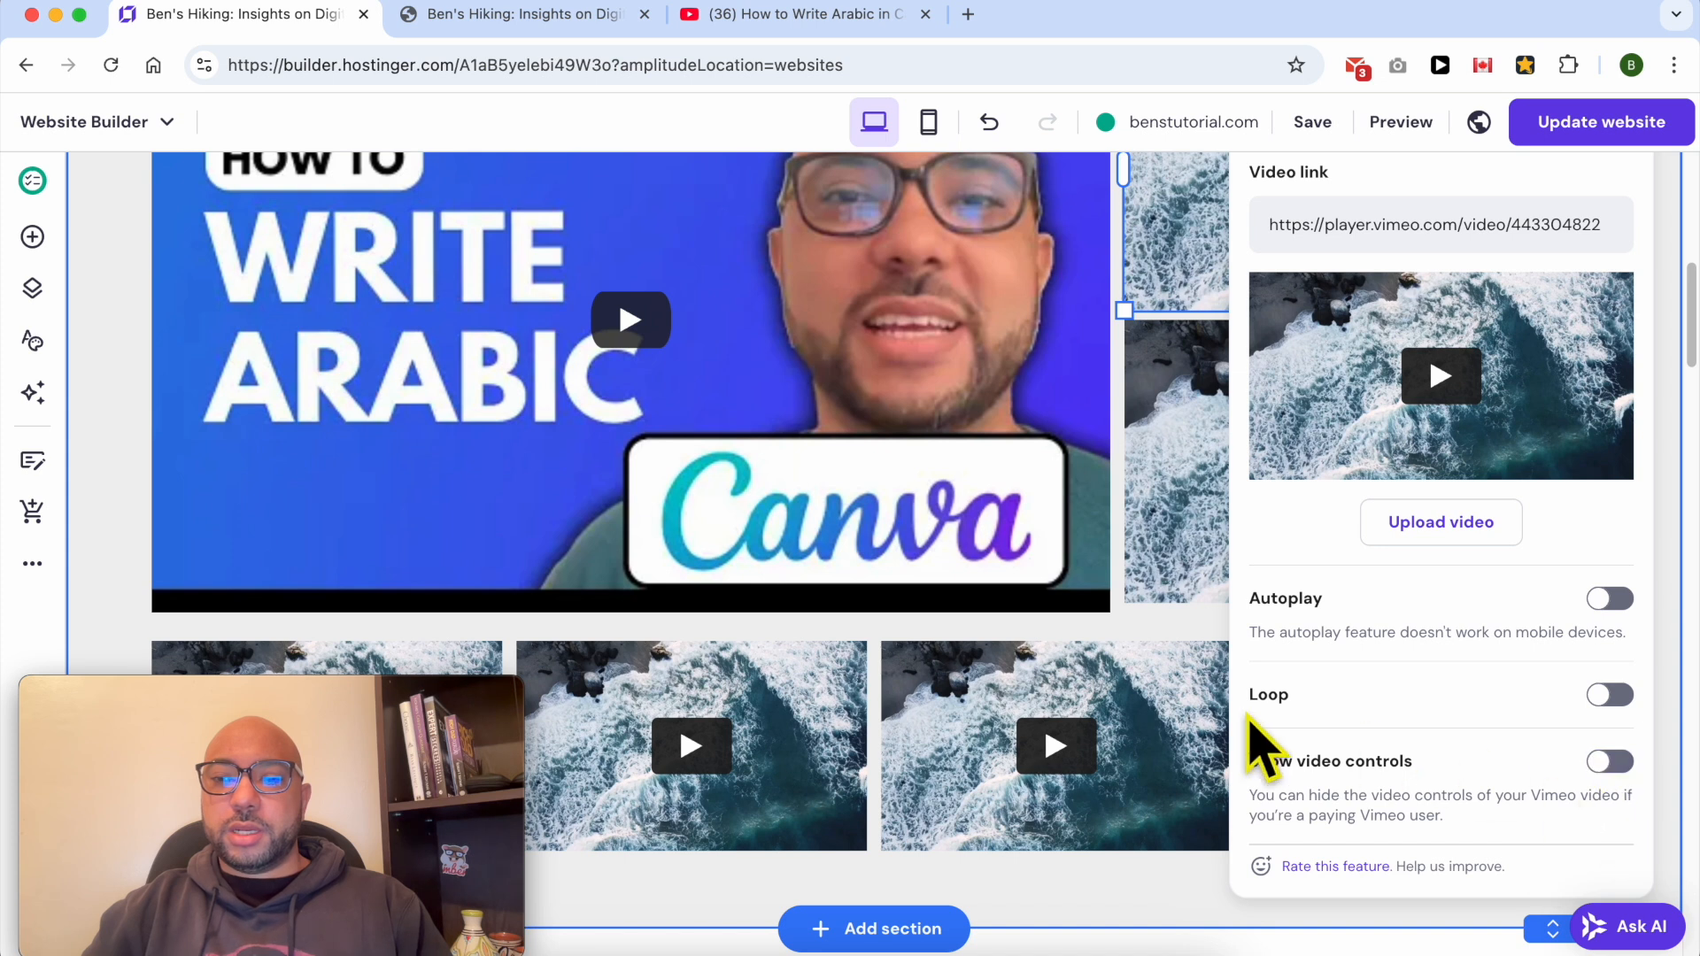
{"action": "left_click", "coordinate": [1178, 475]}
Step: Publish the updated website again and check the videos' controls on the live home page
{"action": "left_click", "coordinate": [1590, 133]}
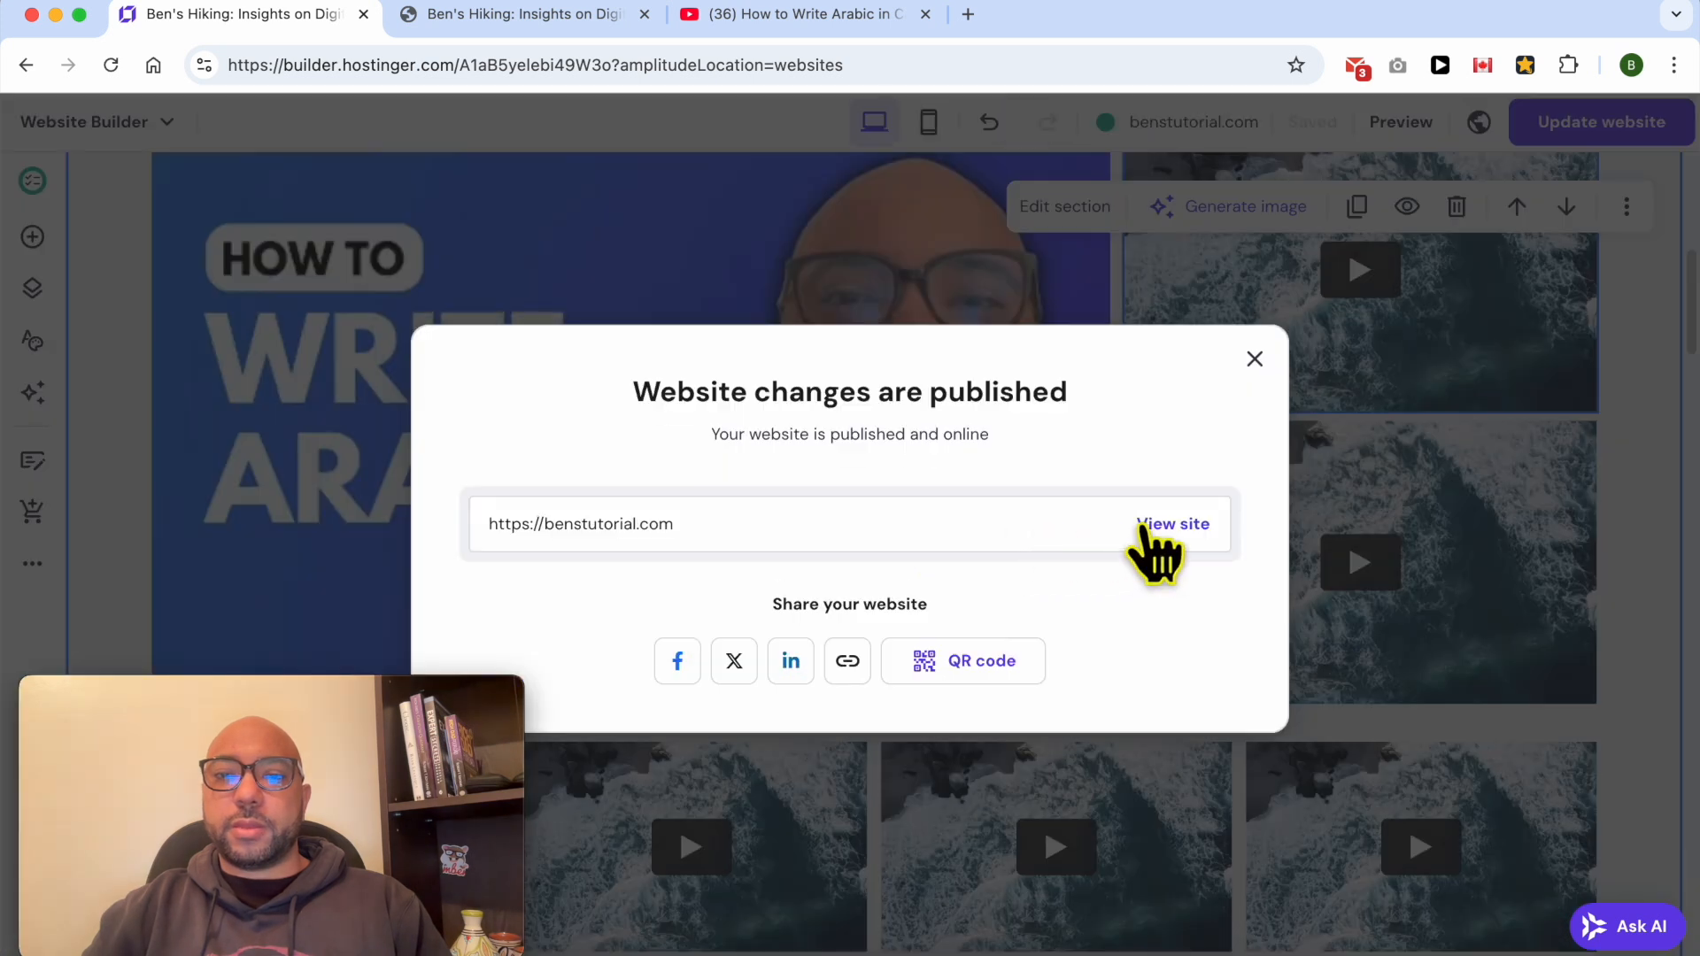
{"action": "left_click", "coordinate": [1151, 525]}
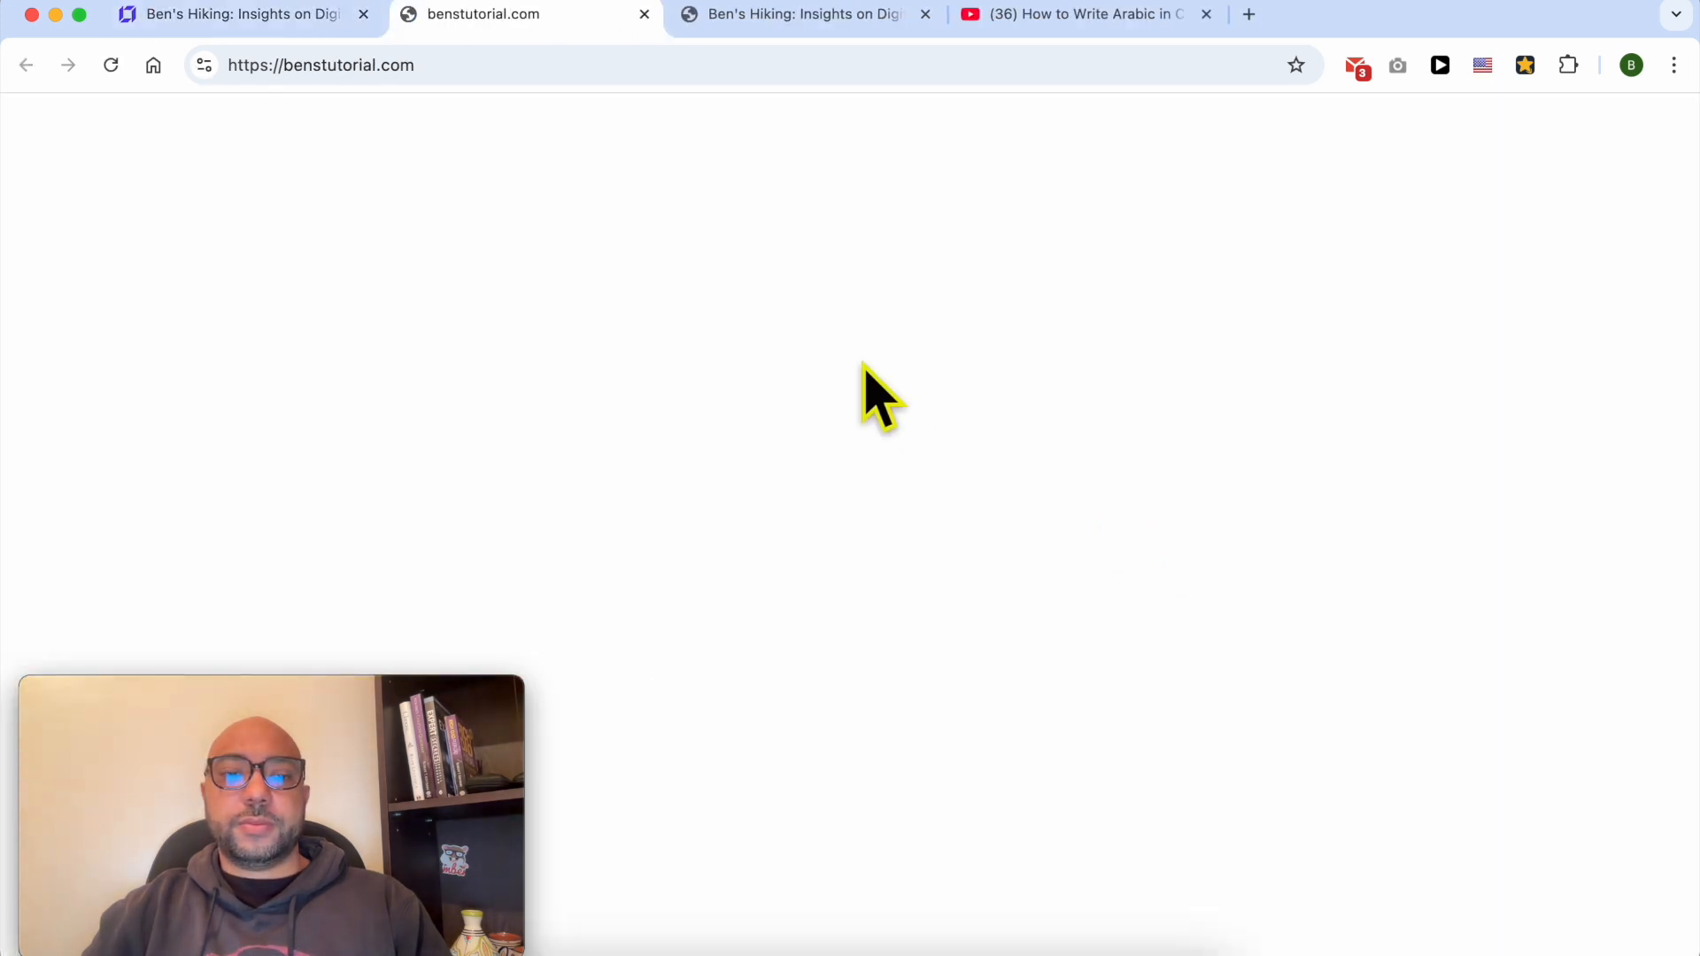
{"action": "scroll", "coordinate": [868, 389], "scroll_direction": "down", "scroll_amount": 7}
{"action": "scroll", "coordinate": [866, 364], "scroll_direction": "down", "scroll_amount": 6}
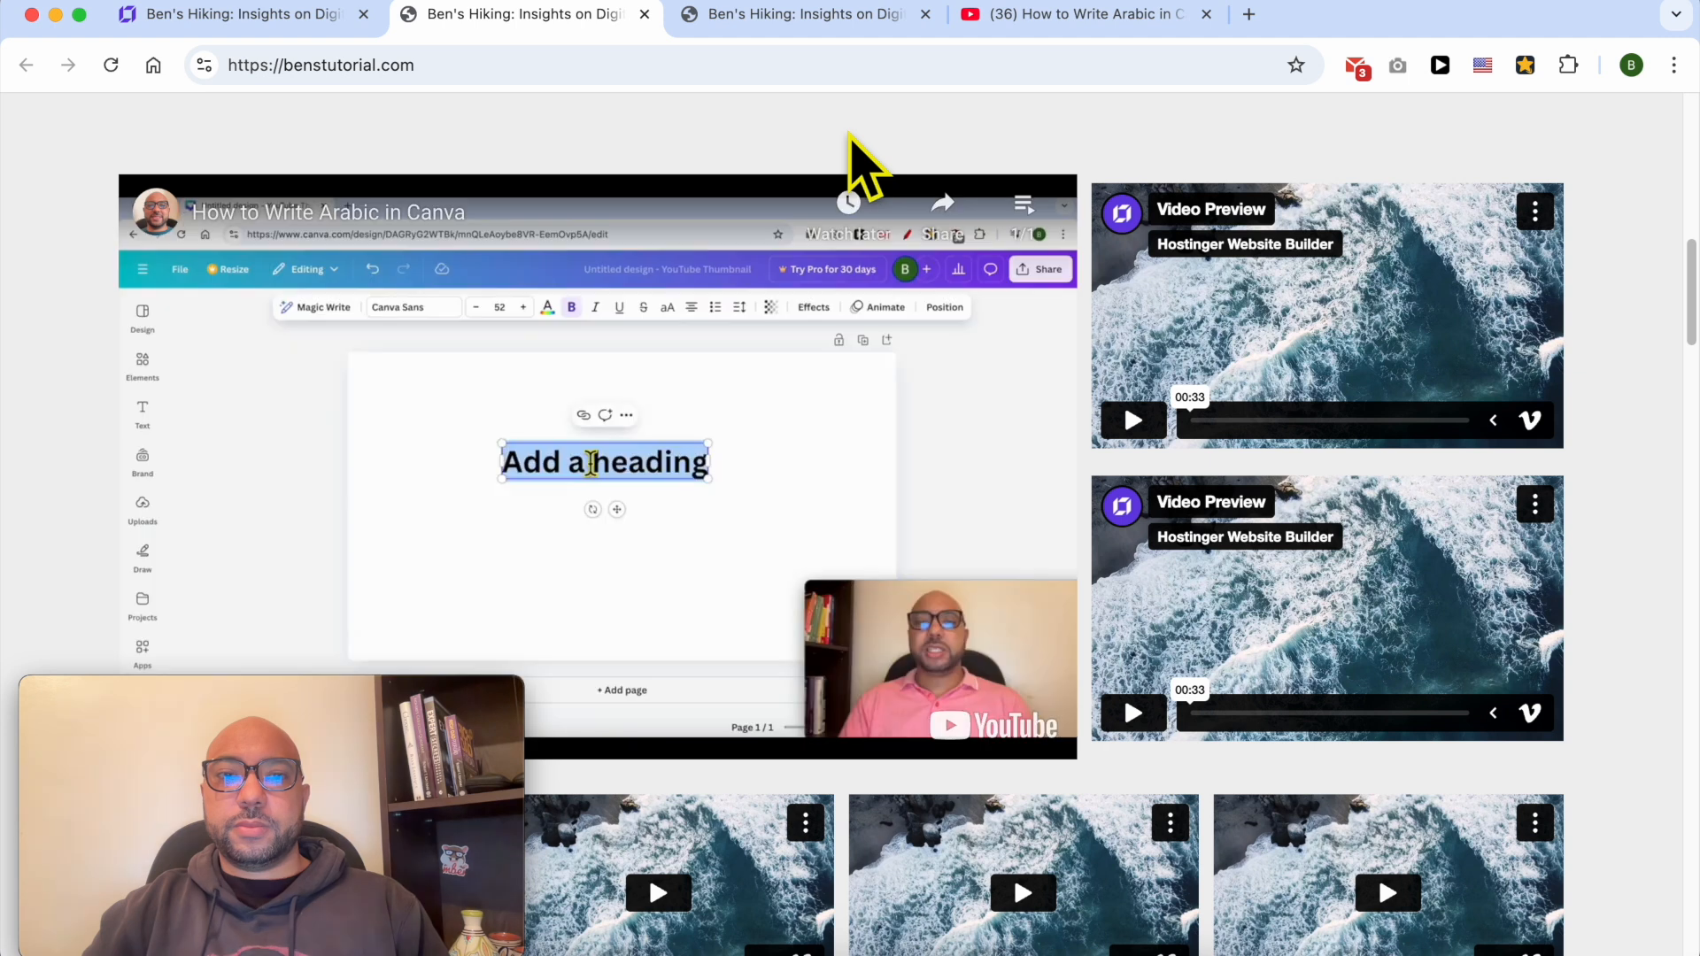
{"action": "scroll", "coordinate": [757, 492], "scroll_direction": "down", "scroll_amount": 4}
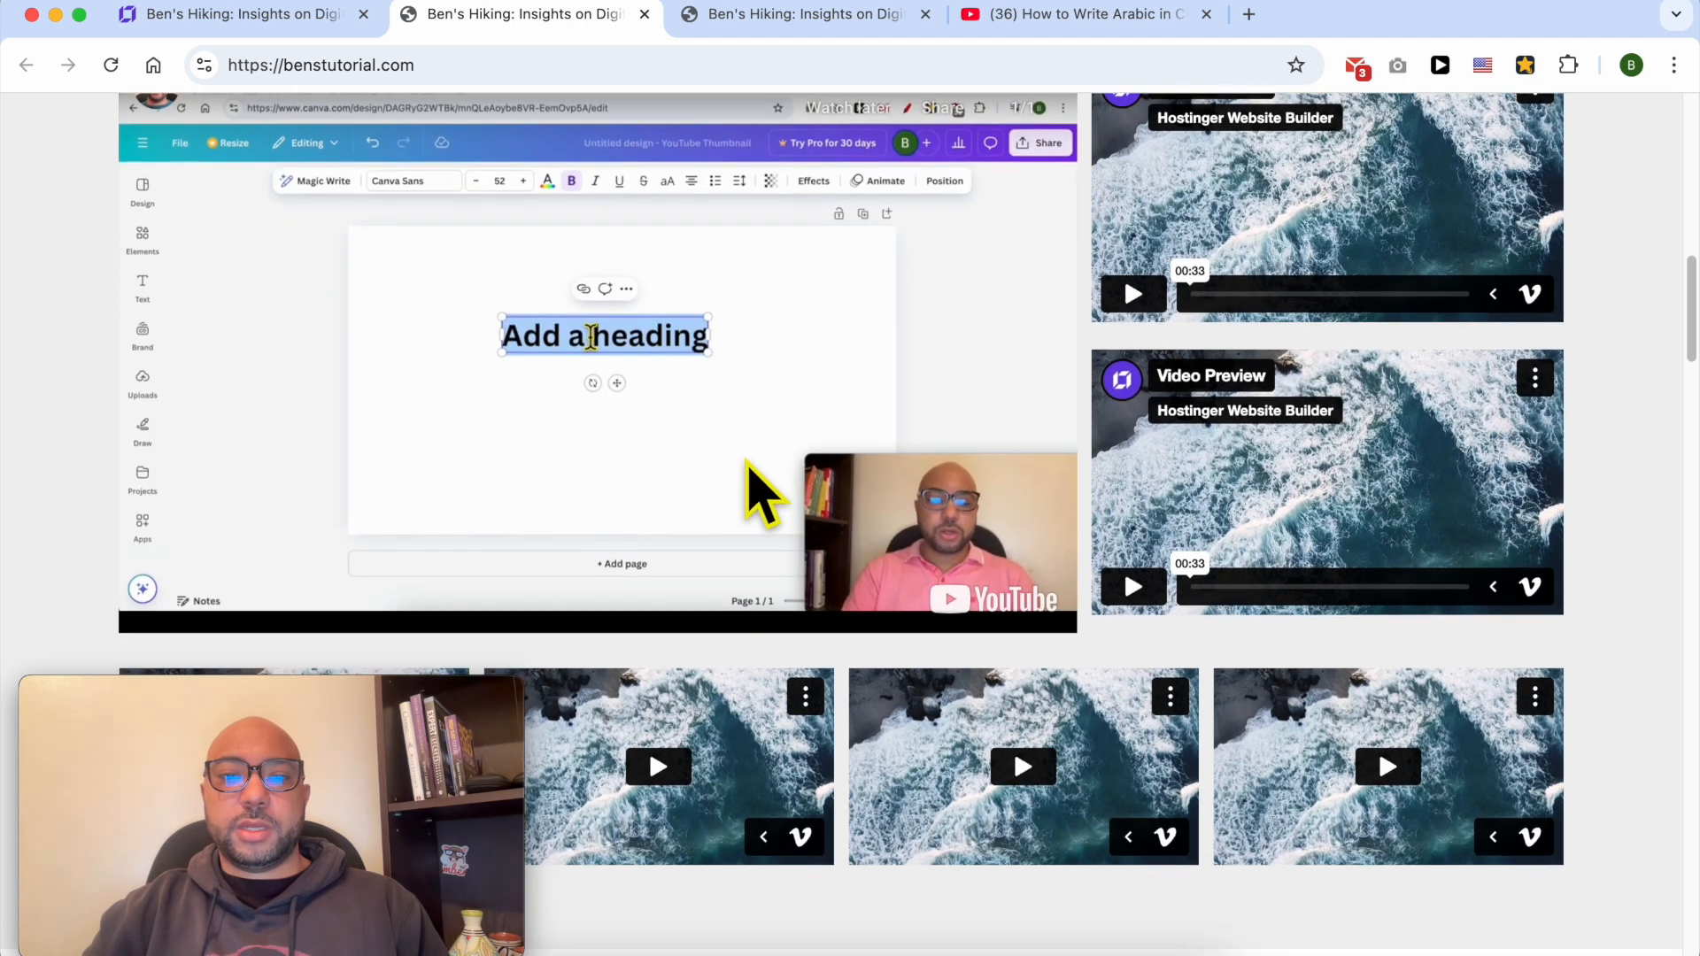
{"action": "scroll", "coordinate": [567, 412], "scroll_direction": "up", "scroll_amount": 2}
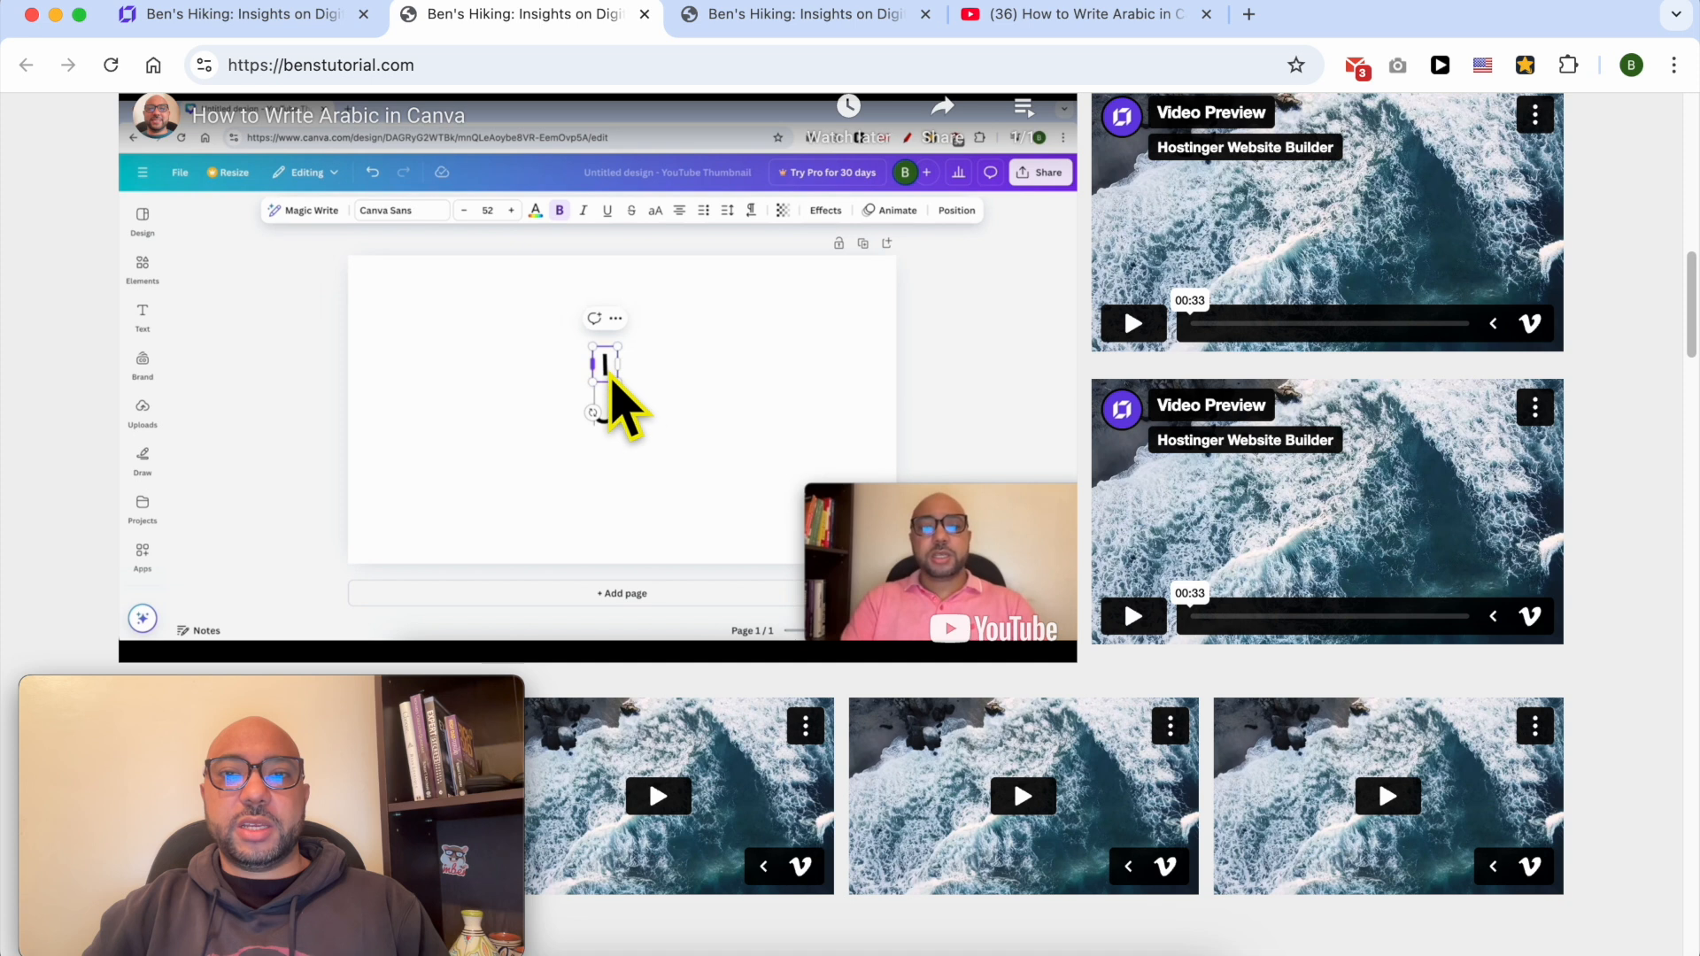
Step: Test pausing and resuming the large Canva video on the live page, dismissing its suggested videos
{"action": "left_click", "coordinate": [645, 384]}
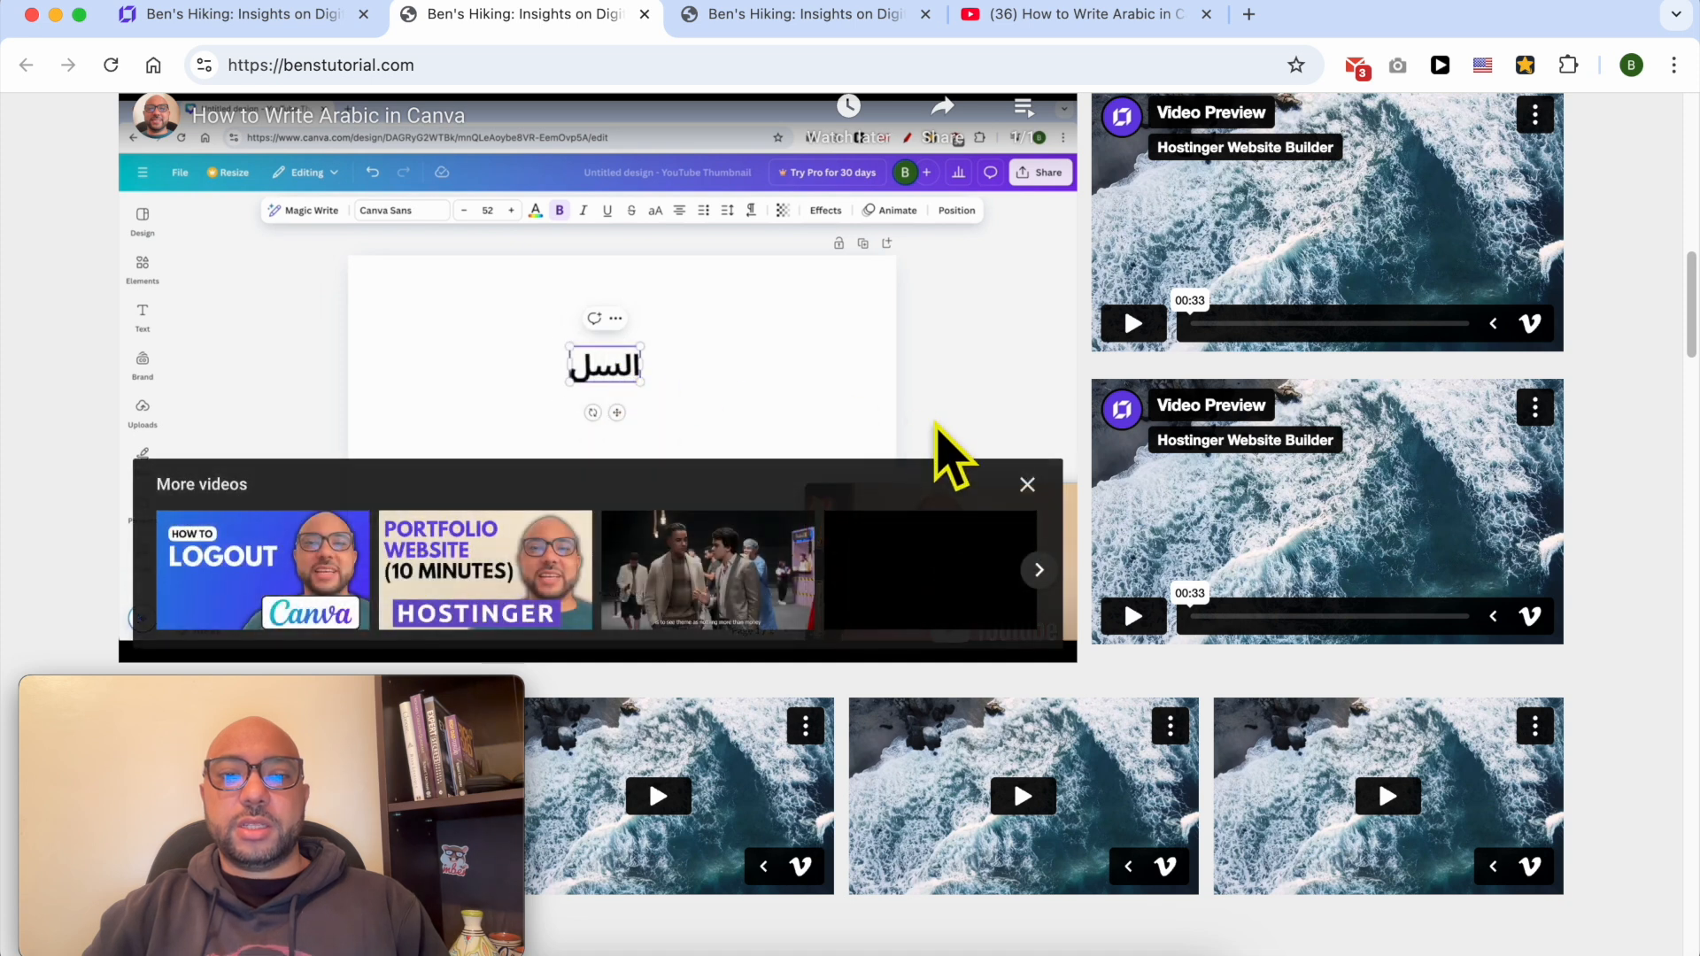
{"action": "left_click", "coordinate": [1027, 480]}
{"action": "left_click", "coordinate": [660, 427]}
{"action": "left_click", "coordinate": [719, 449]}
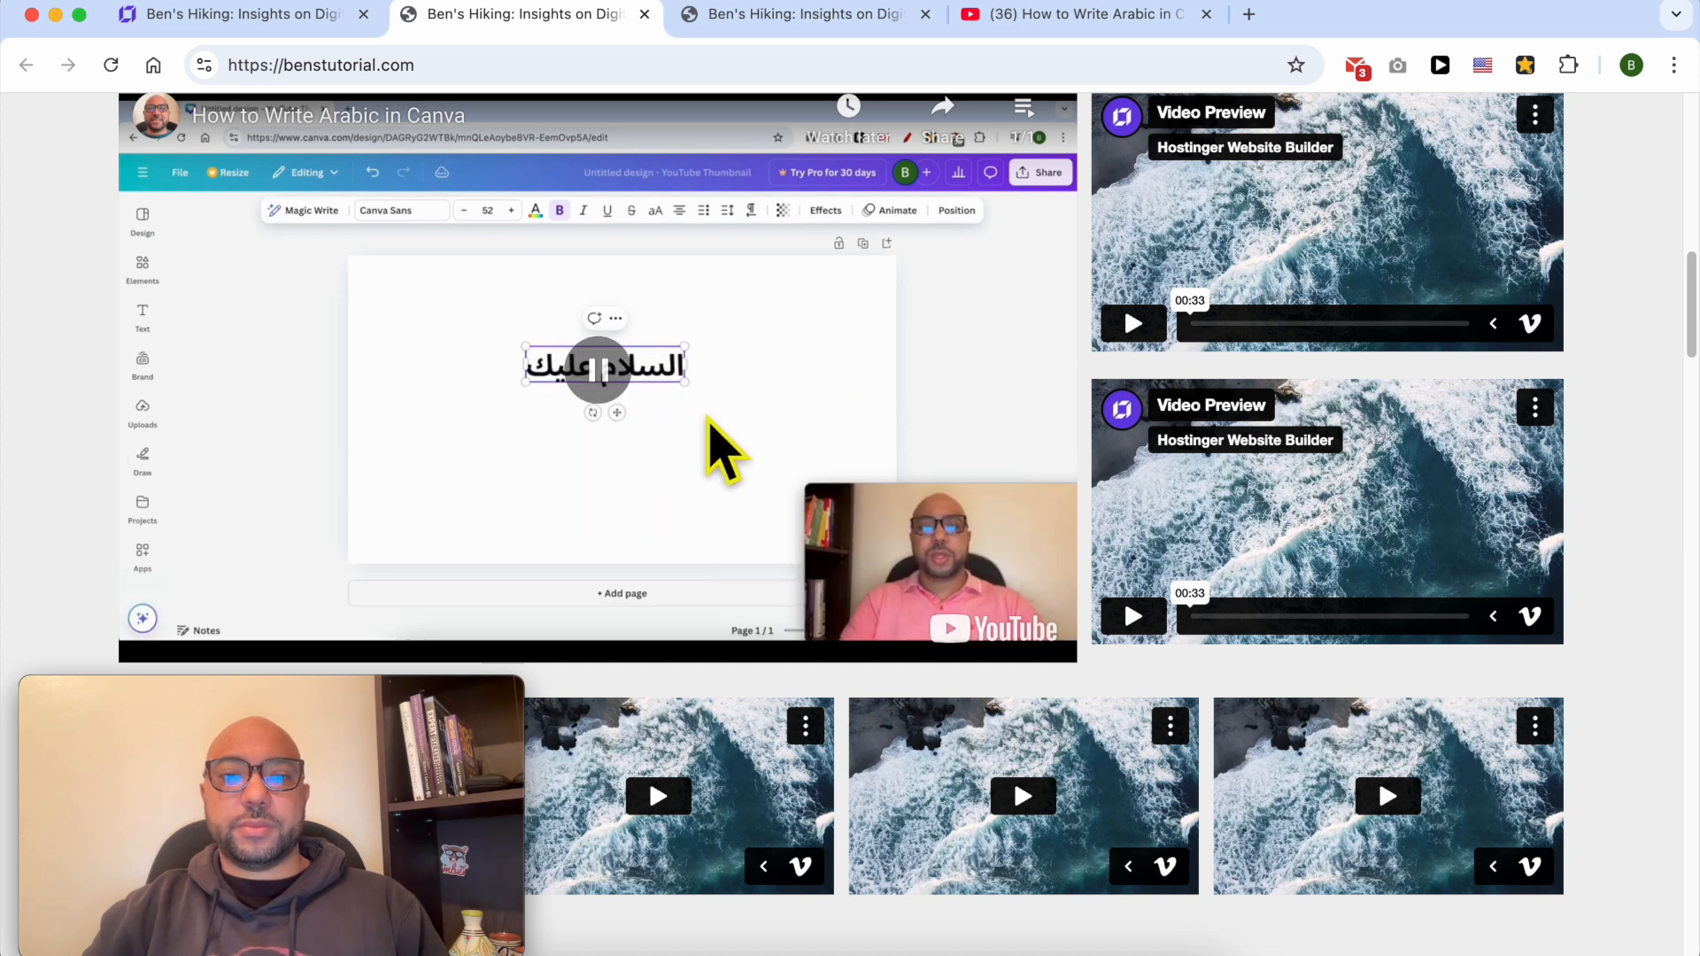